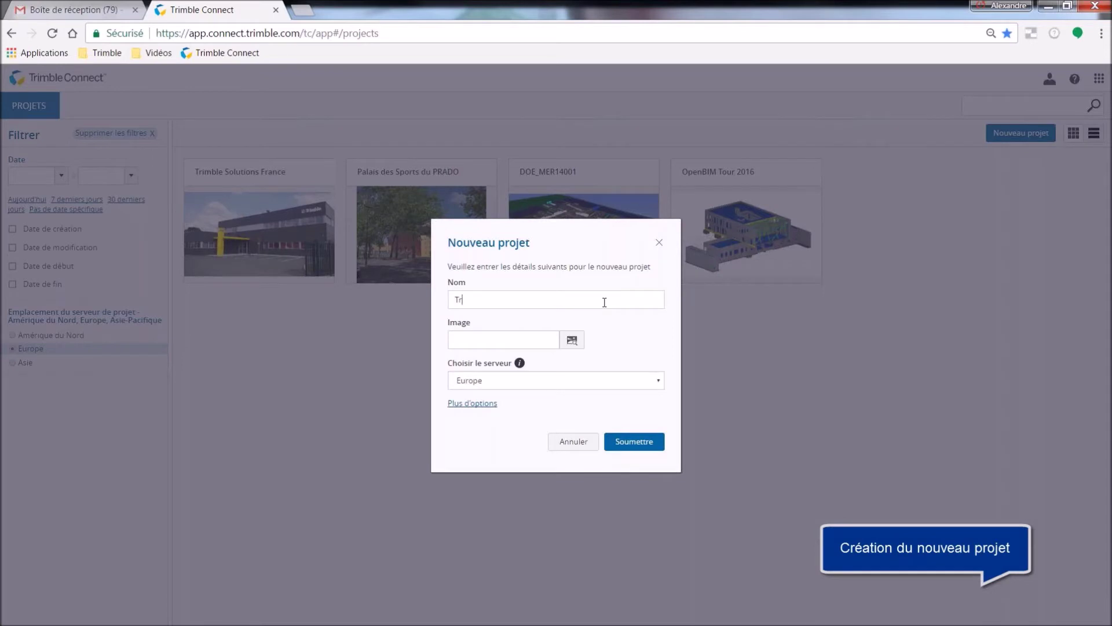
# Name the project 'Trimble openBIM tour', attach Trimble openBIM tour.png and keep the Europe server.
pyautogui.write('IM tour')
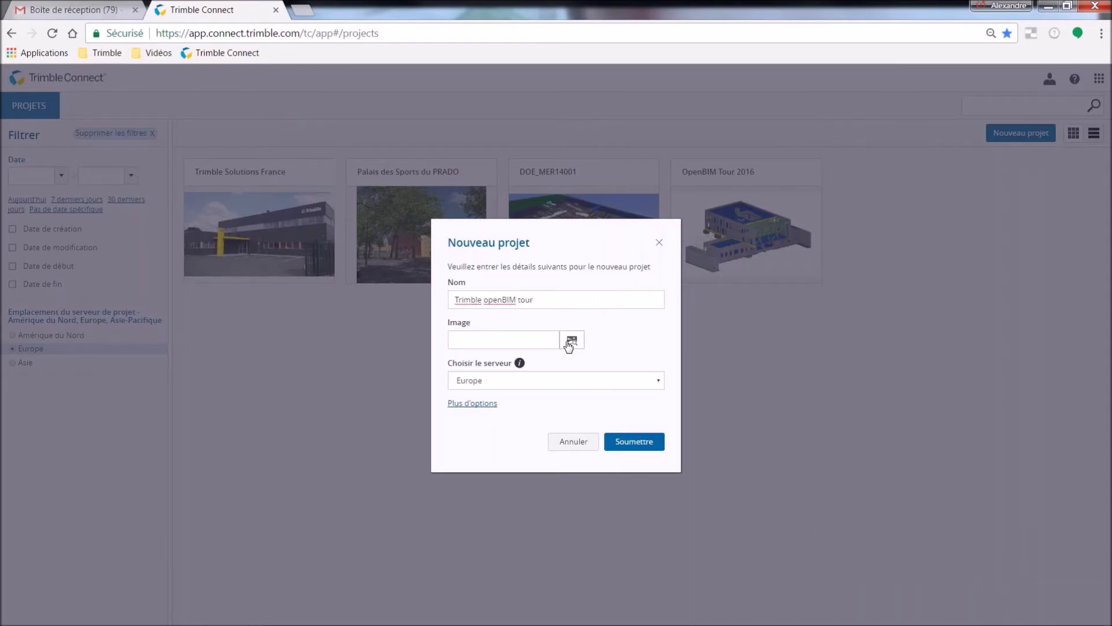
pyautogui.click(569, 343)
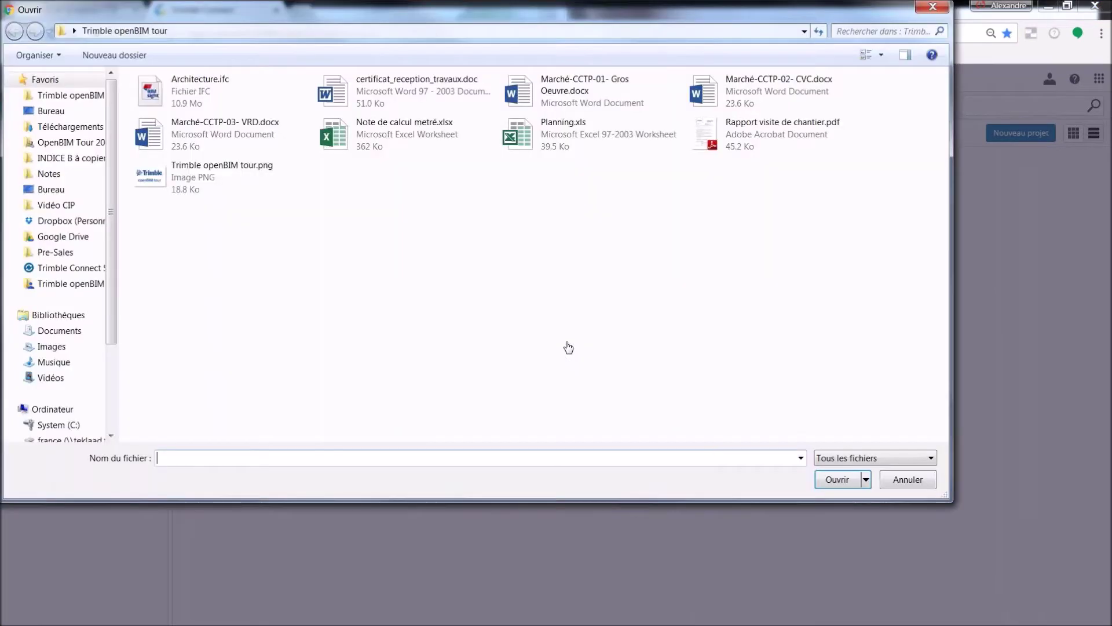
pyautogui.click(189, 188)
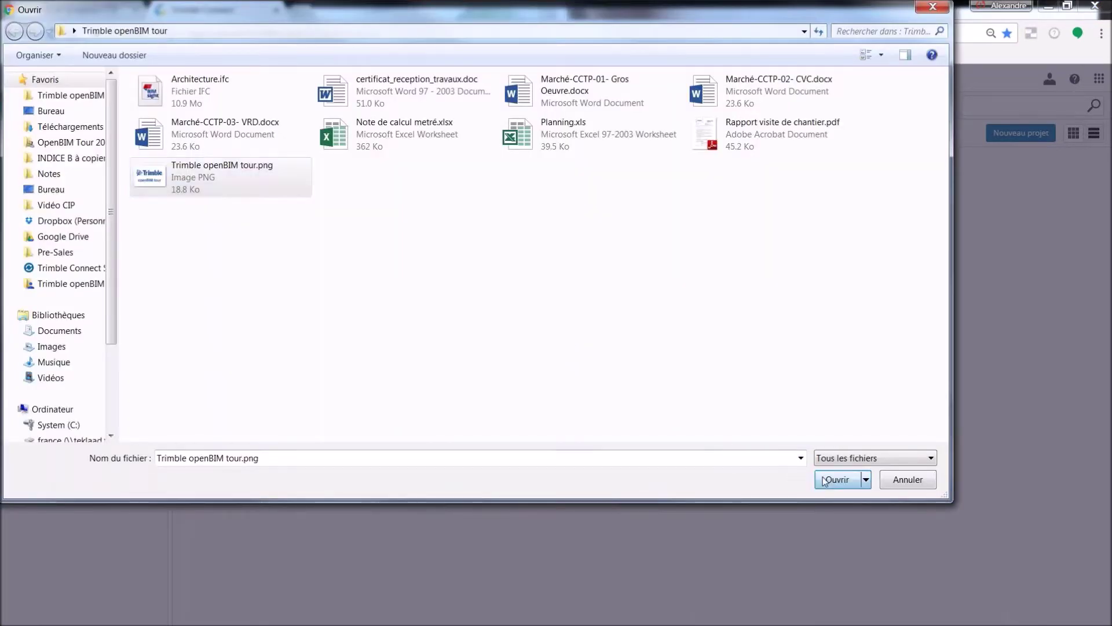
pyautogui.click(834, 480)
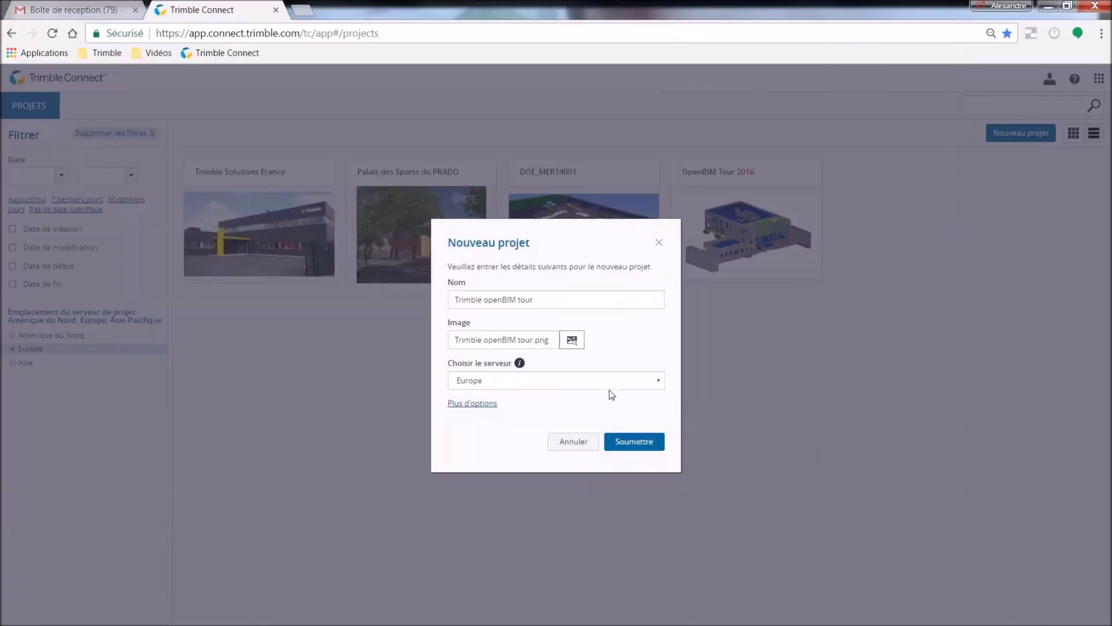
pyautogui.click(613, 380)
pyautogui.click(607, 382)
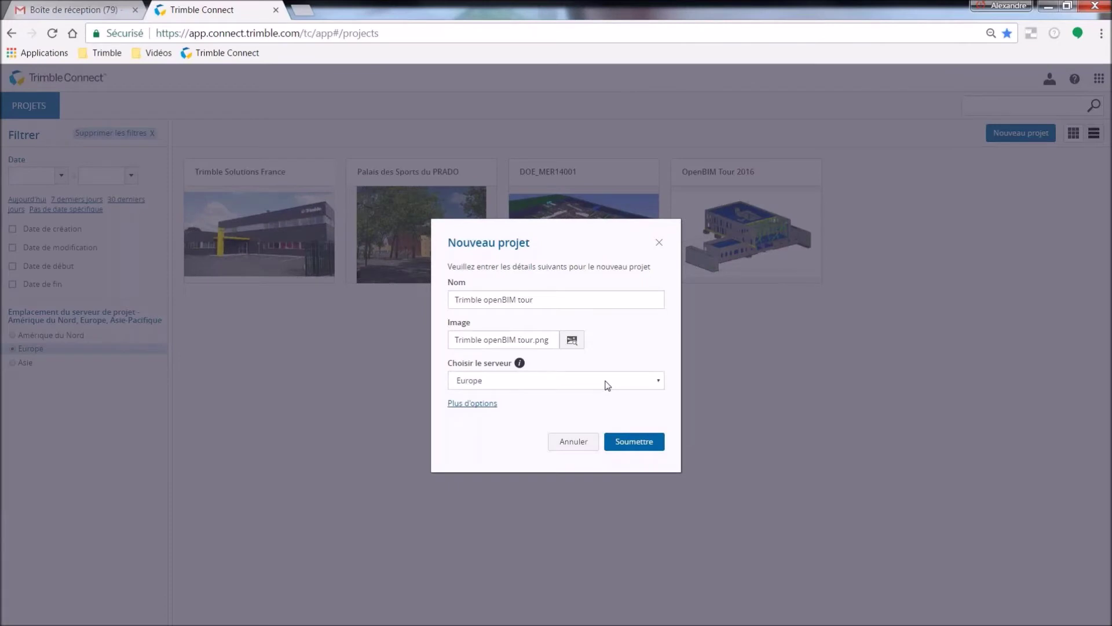
# Add the Trimble Solutions / MEP / VIANOVA description and a 14 March 2017 start date, then submit.
pyautogui.click(481, 404)
pyautogui.click(479, 394)
pyautogui.write('Trimble Solutions, Trimble MEP et VIANOVA Systèms vous présentent • Tekla pour la Structure • Plancal nova pour les Fluides • Vianova pour les Infrastructures Civiles')
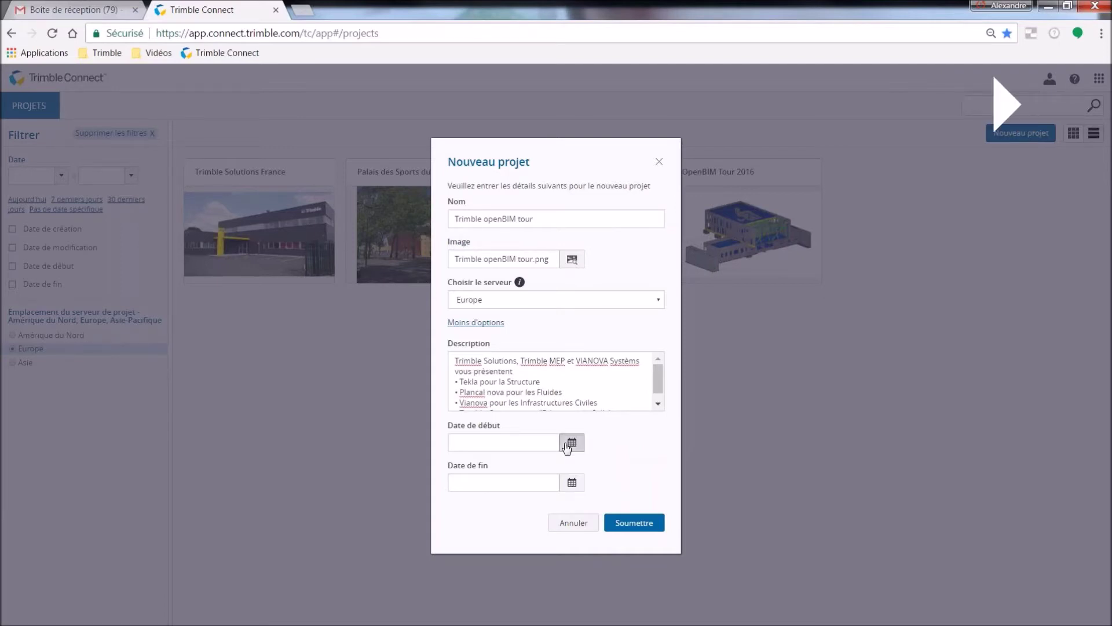
pyautogui.click(567, 444)
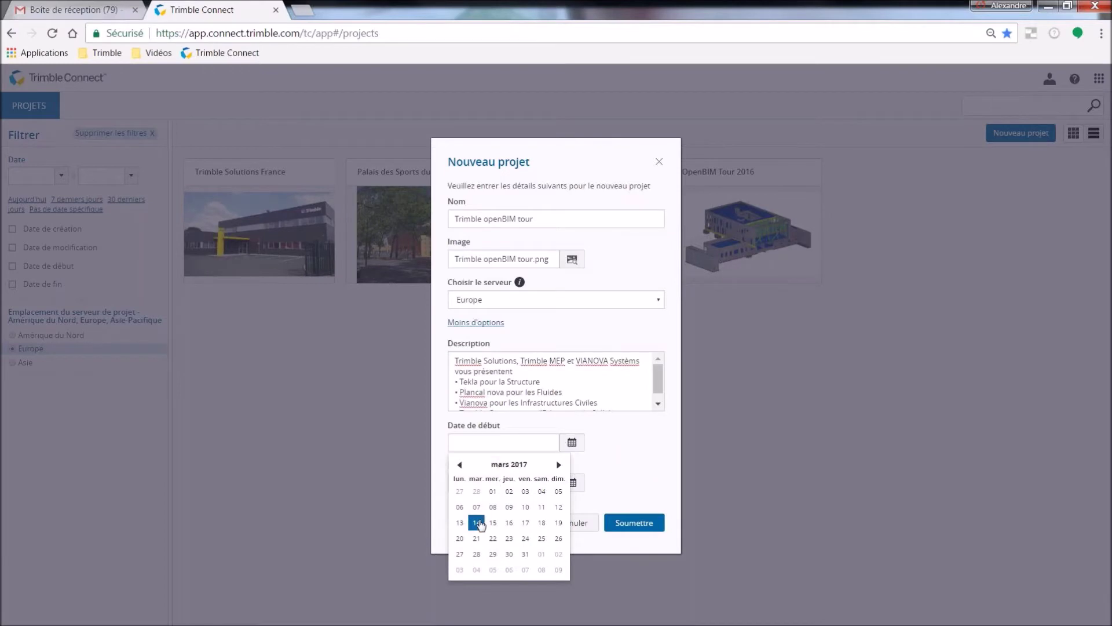
pyautogui.click(477, 523)
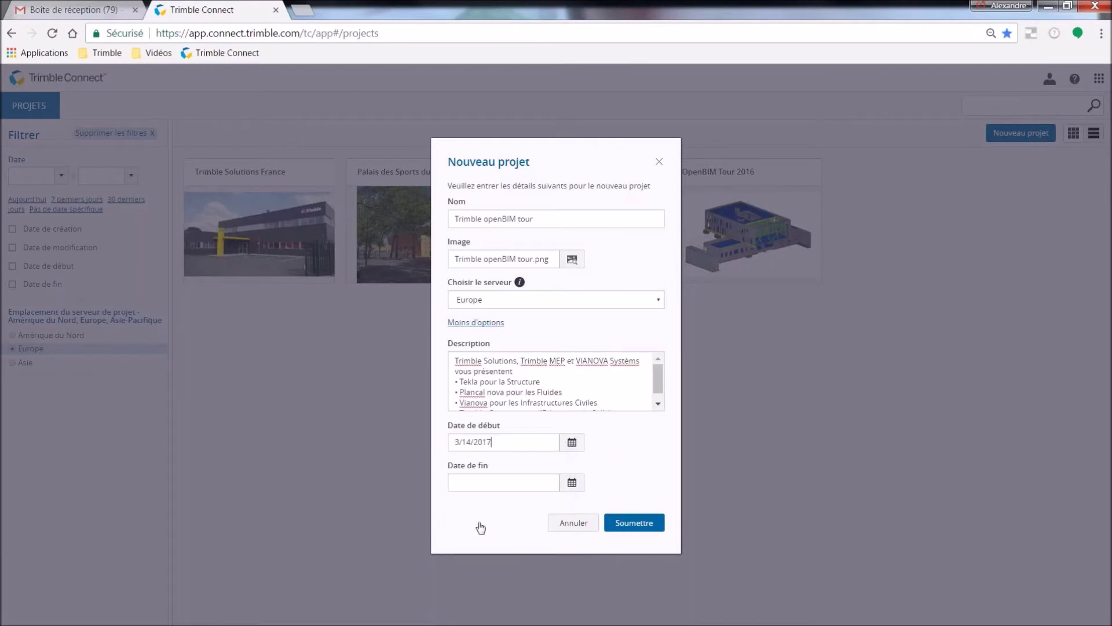
pyautogui.click(633, 523)
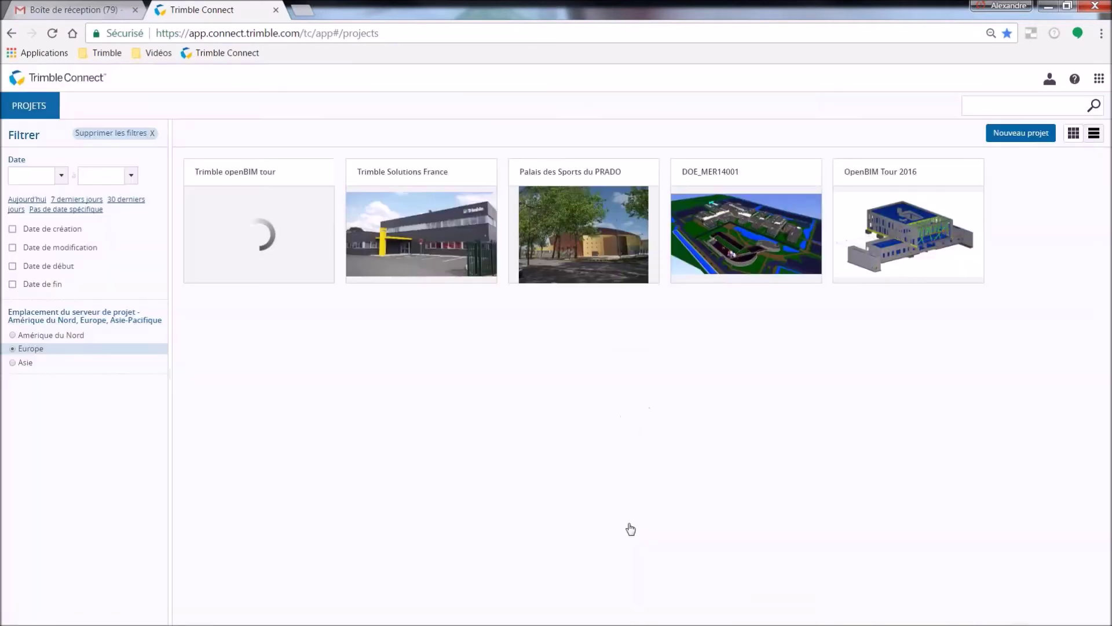
# Go to the project's team page and create the Architecte group.
pyautogui.click(276, 234)
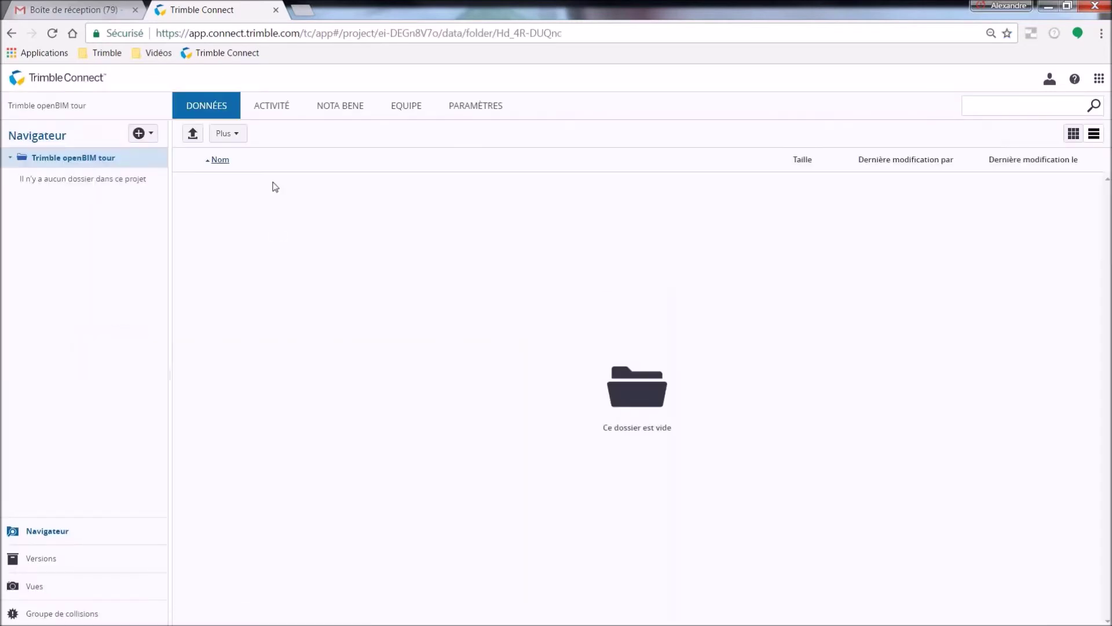
pyautogui.click(278, 111)
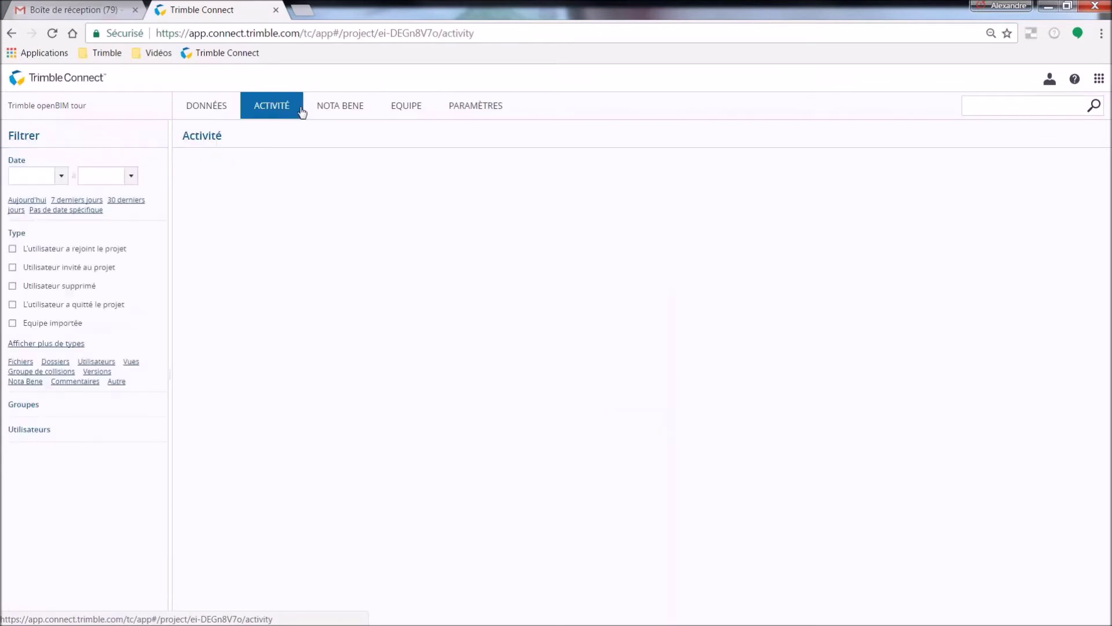
pyautogui.click(405, 106)
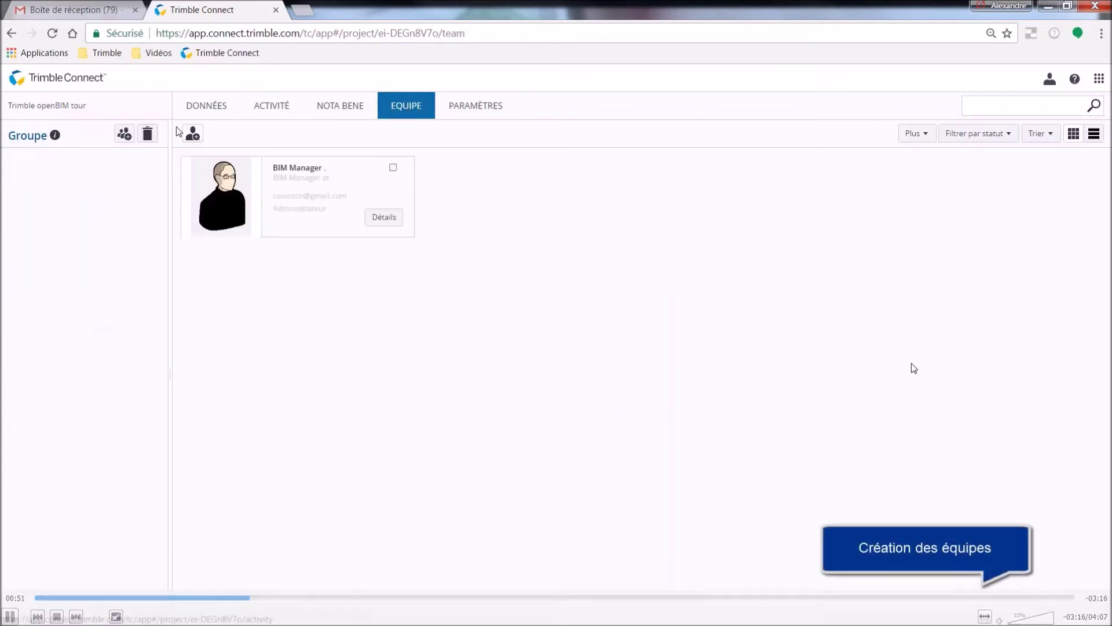
pyautogui.click(124, 134)
pyautogui.write('Arch')
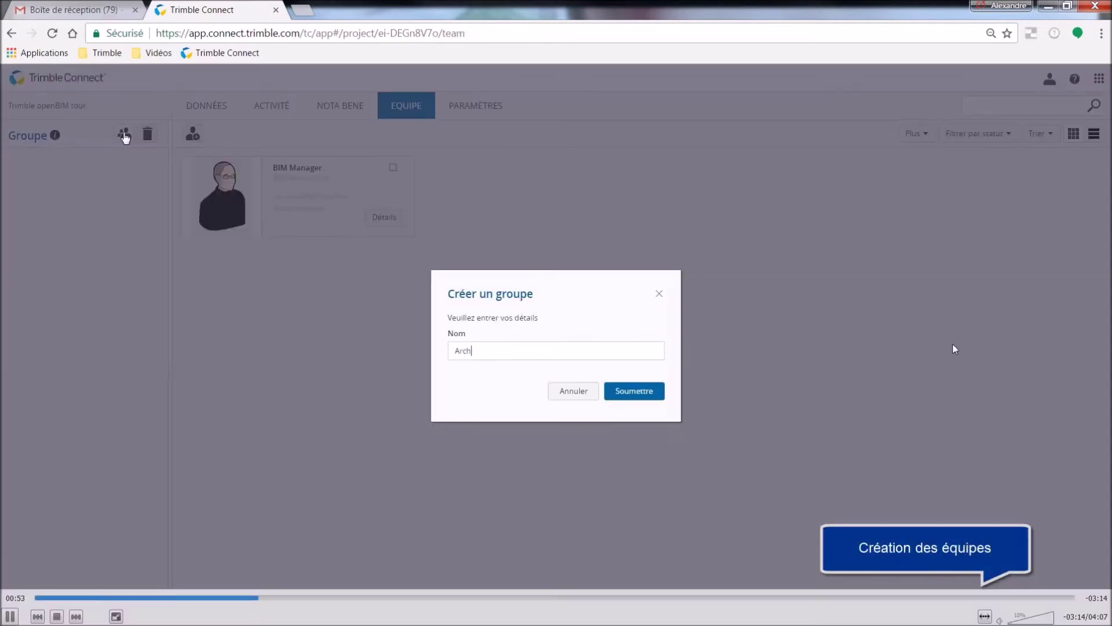
pyautogui.write('itecte')
pyautogui.click(620, 391)
# Create the Structure, MEP and Infrastructure groups.
pyautogui.click(101, 135)
pyautogui.write('St')
pyautogui.click(639, 391)
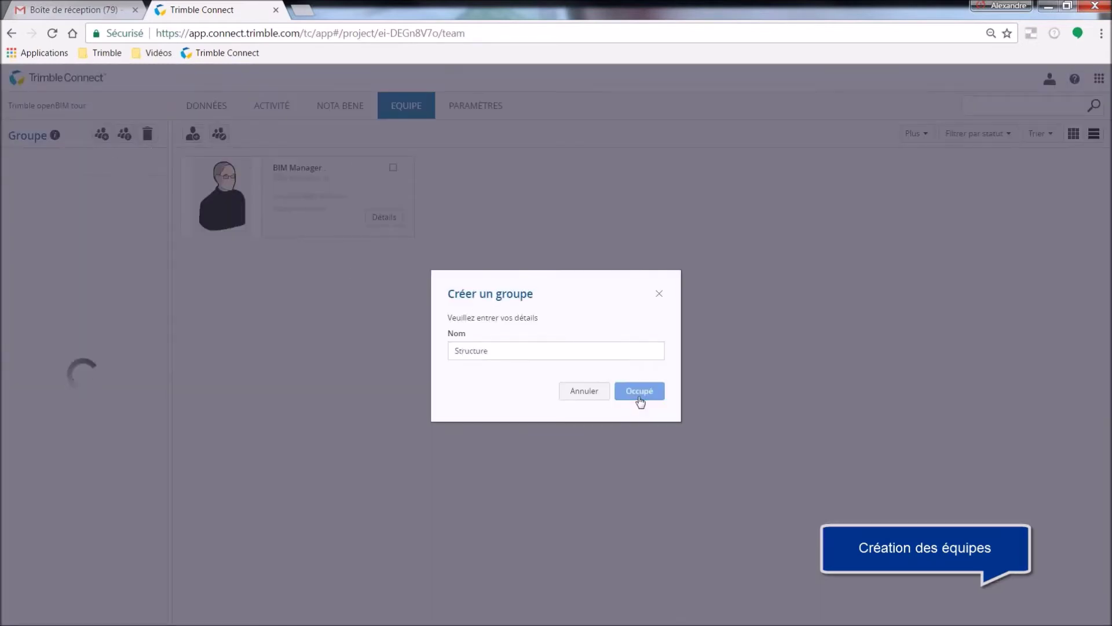
pyautogui.click(104, 135)
pyautogui.write('MEP')
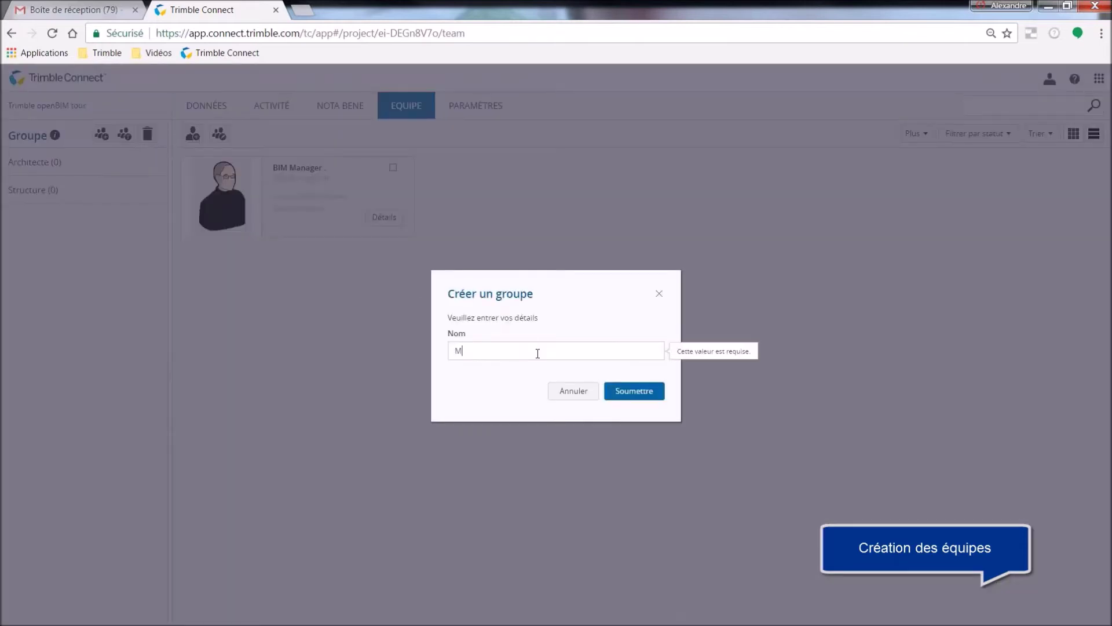
pyautogui.click(634, 391)
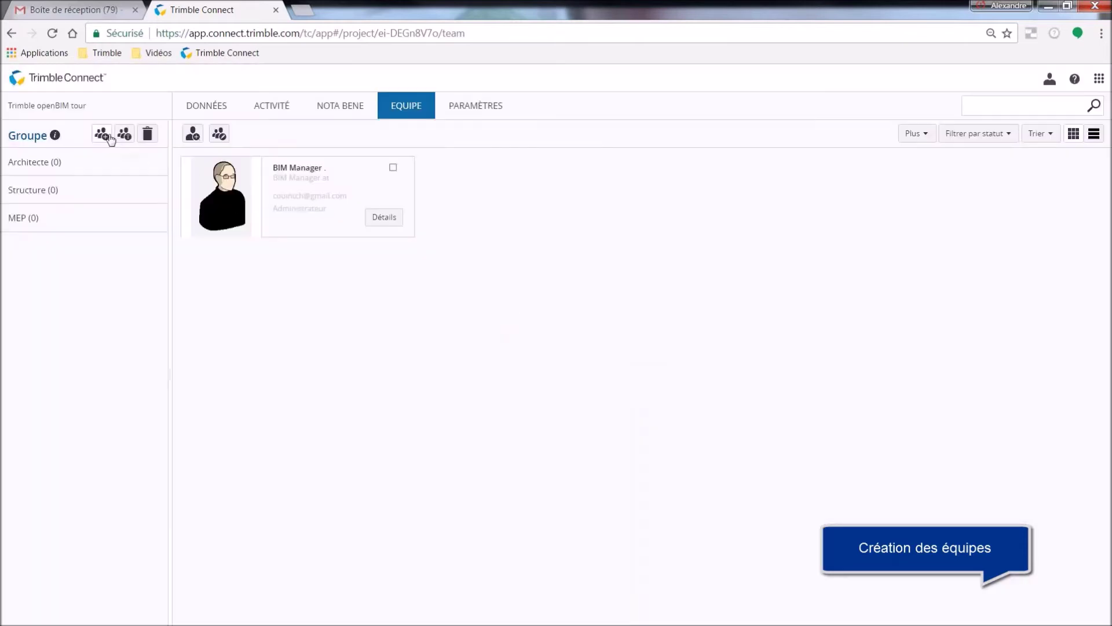
pyautogui.click(102, 135)
pyautogui.write('Infrastructure')
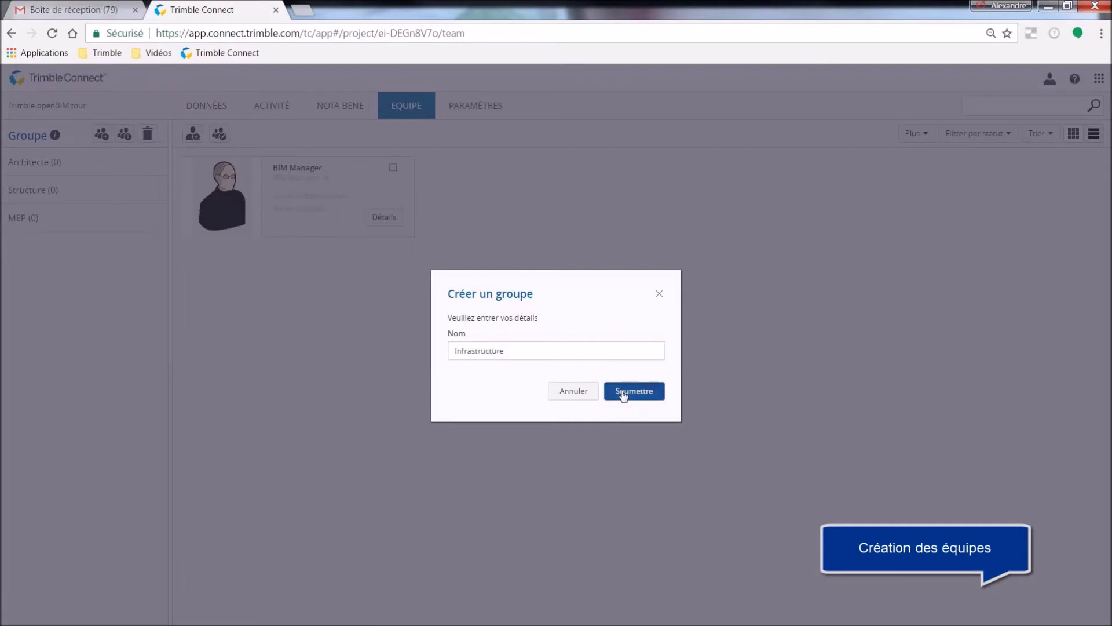
pyautogui.click(621, 392)
# Create the Trimble and Invités groups.
pyautogui.click(103, 135)
pyautogui.write('Trimble')
pyautogui.click(635, 391)
pyautogui.click(103, 135)
pyautogui.write('Invités')
pyautogui.click(621, 392)
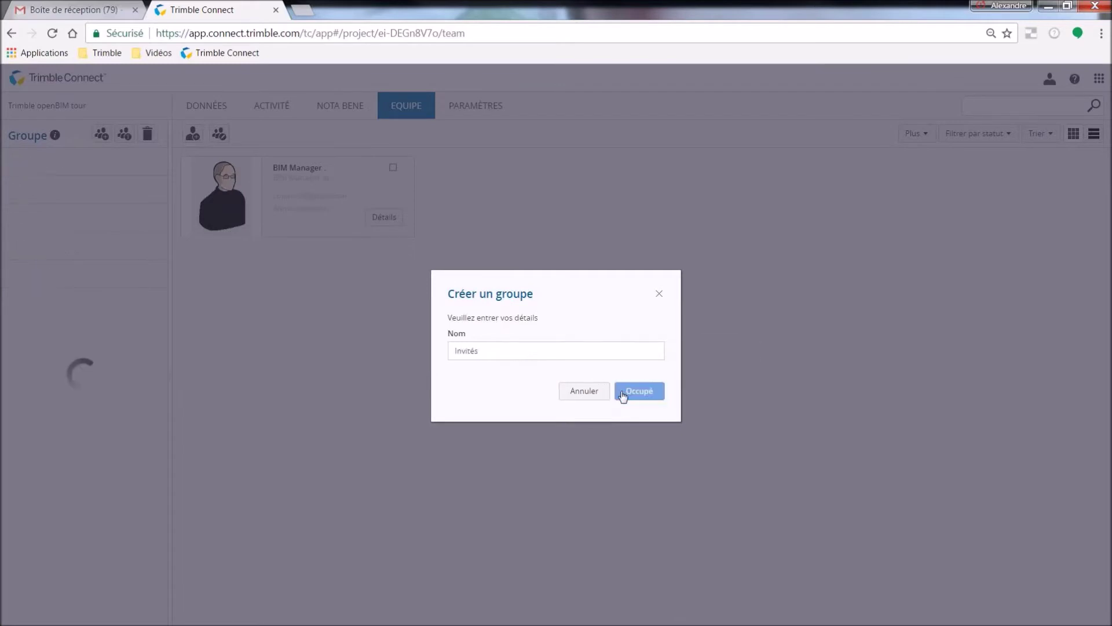
# Invite two colleagues by e-mail as administrators in the Structure group.
pyautogui.click(215, 137)
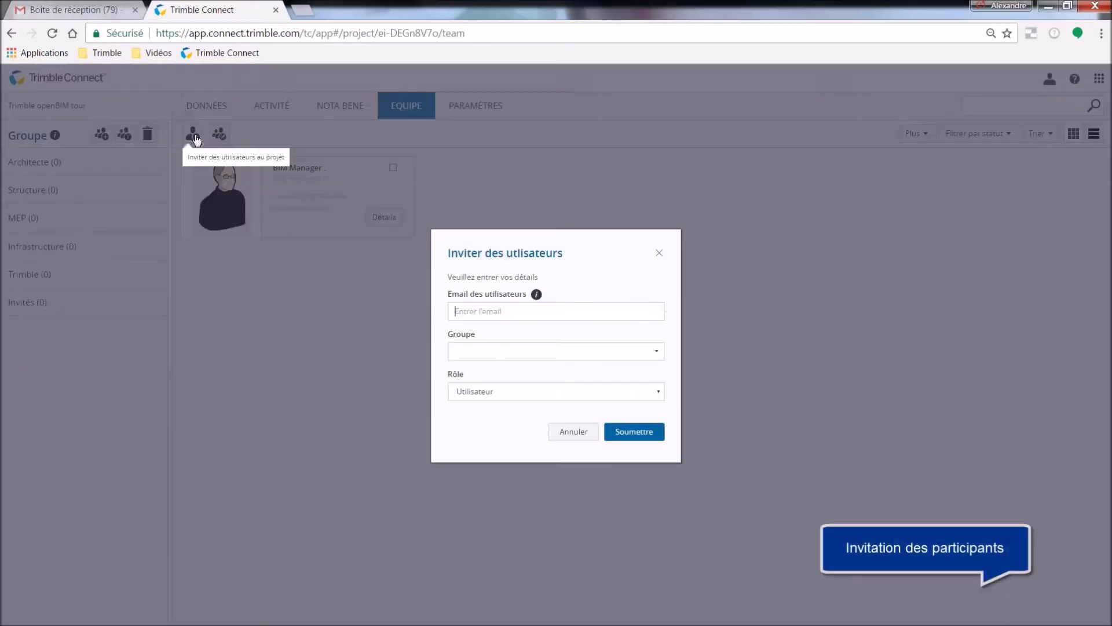
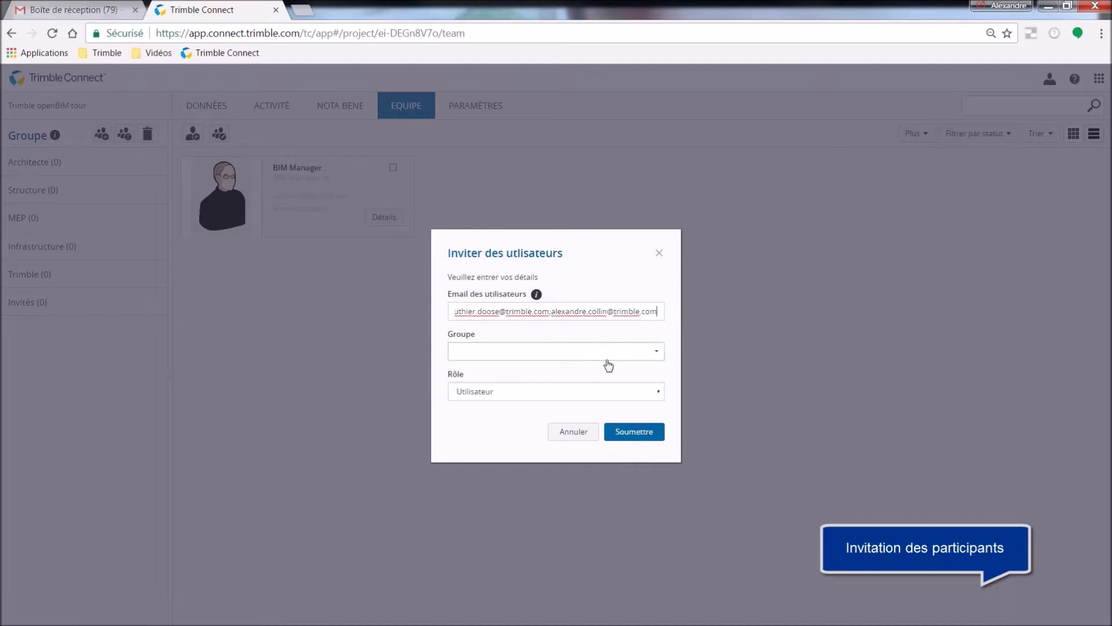
pyautogui.click(610, 352)
pyautogui.click(564, 385)
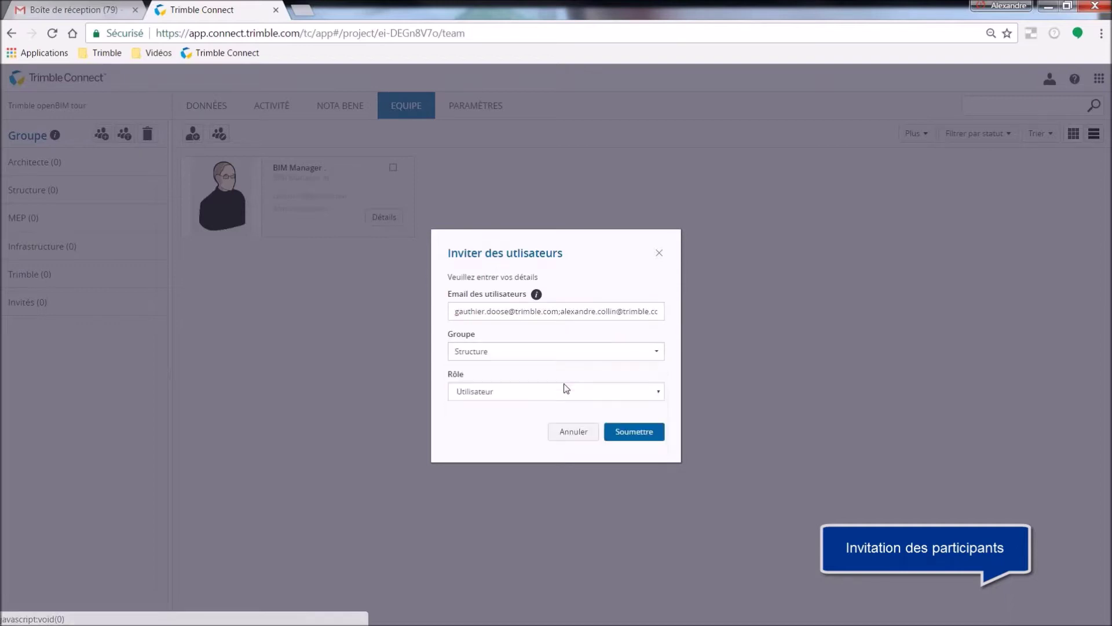
pyautogui.click(549, 393)
pyautogui.click(512, 417)
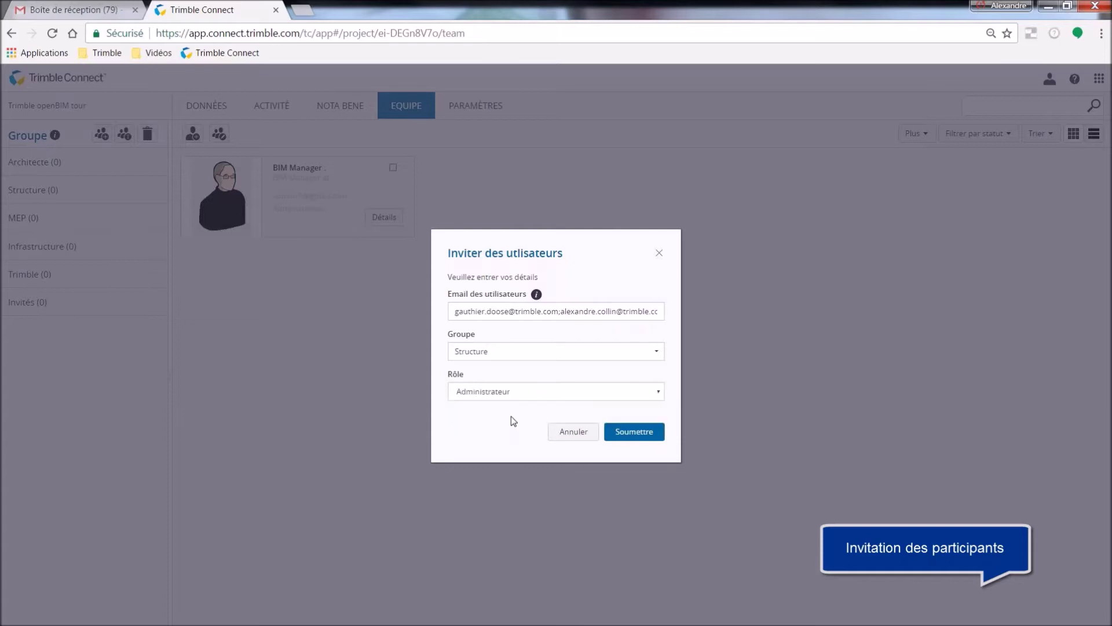
pyautogui.click(635, 438)
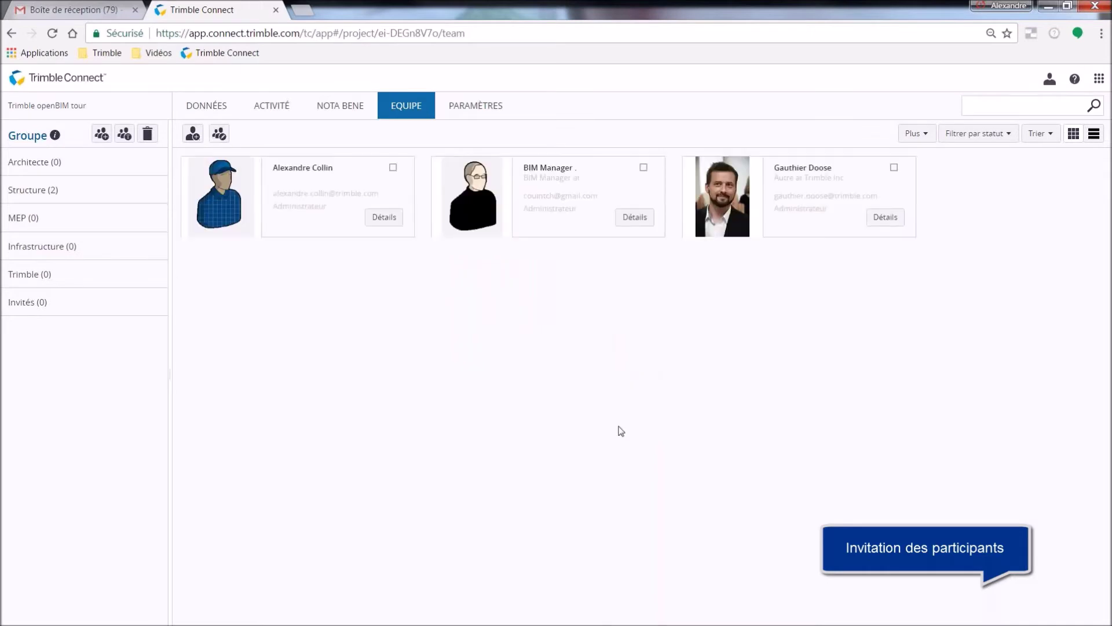
# Invite two more people as administrators in the MEP group, pasting their e-mail addresses.
pyautogui.click(192, 134)
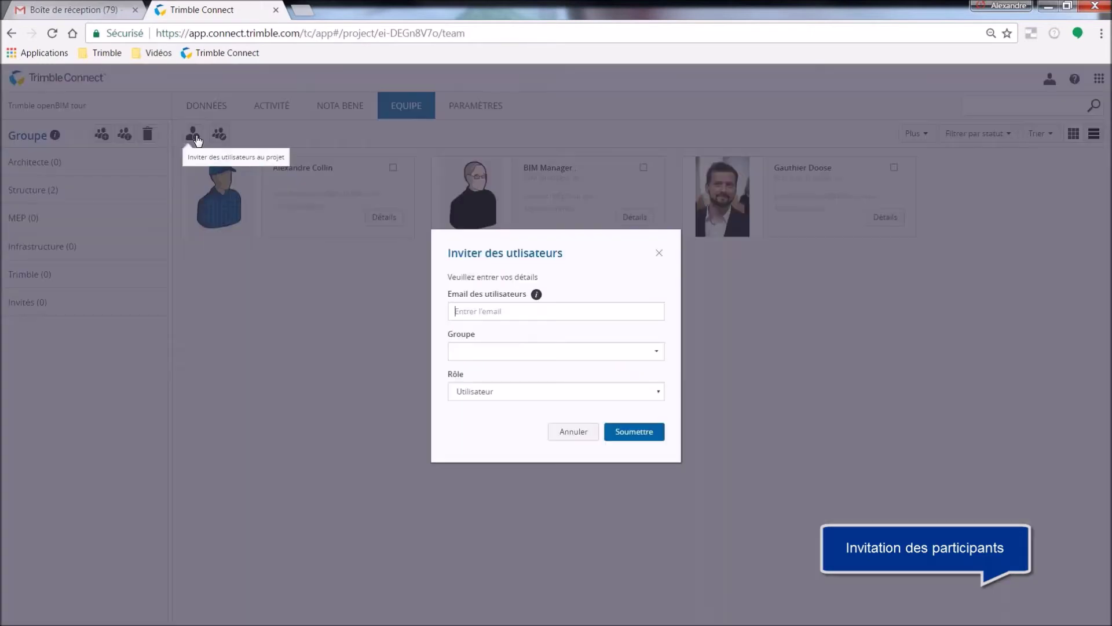
pyautogui.click(469, 312)
pyautogui.hotkey('ctrl', 'v')
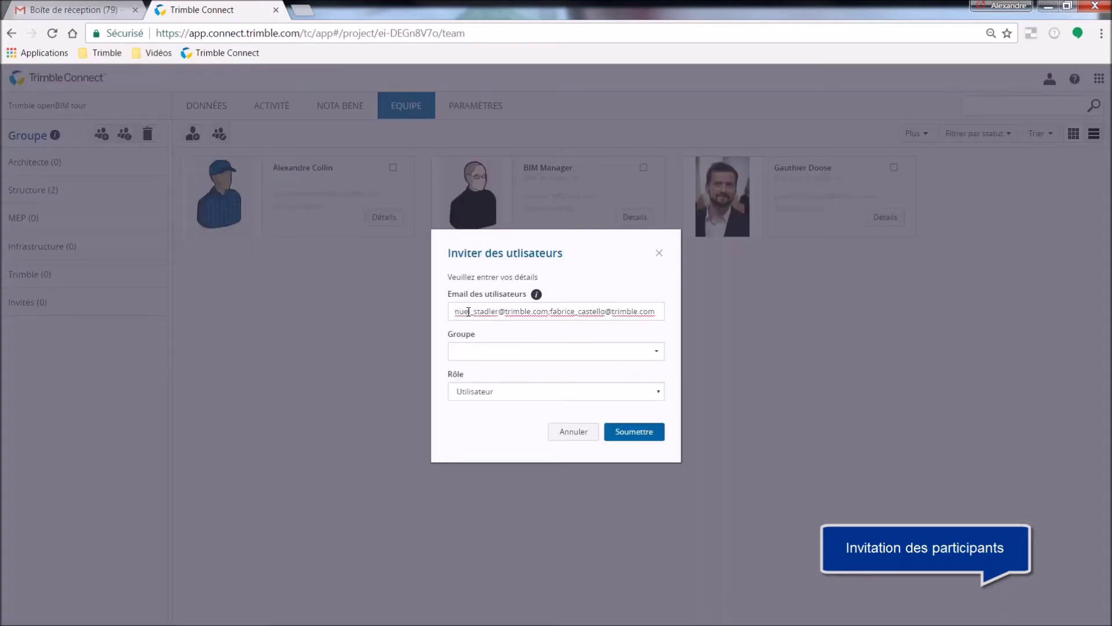
pyautogui.click(479, 351)
pyautogui.click(474, 397)
pyautogui.click(475, 392)
pyautogui.click(550, 420)
pyautogui.click(627, 438)
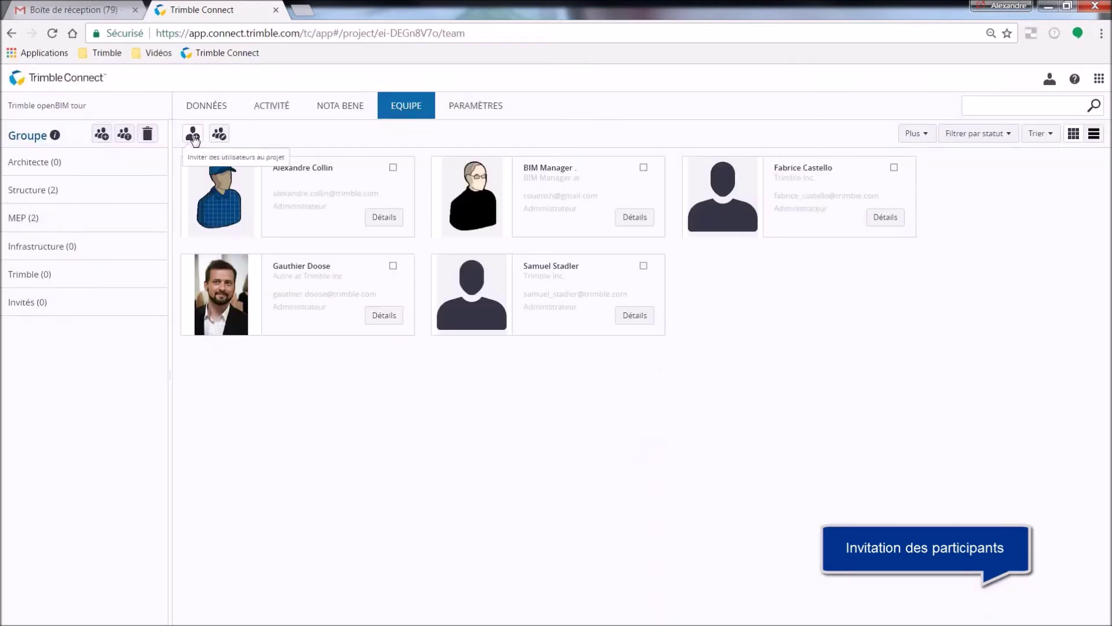
# Invite two people as administrators in the Infrastructure group.
pyautogui.click(195, 136)
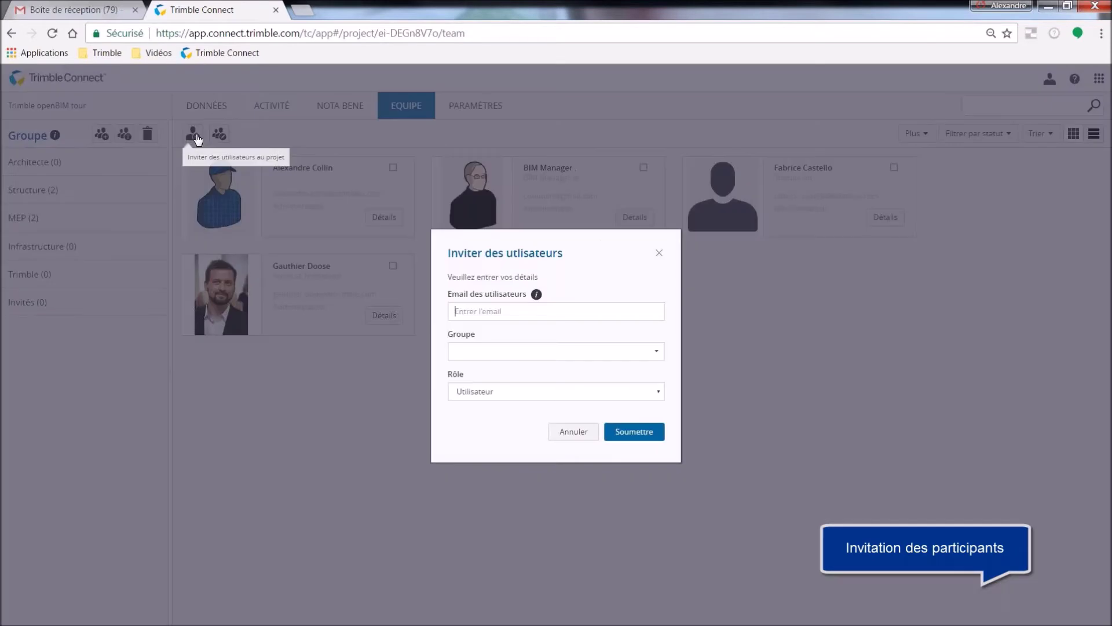
pyautogui.hotkey('ctrl', 'v')
pyautogui.click(483, 352)
pyautogui.click(480, 412)
pyautogui.click(521, 390)
pyautogui.click(480, 415)
pyautogui.click(632, 434)
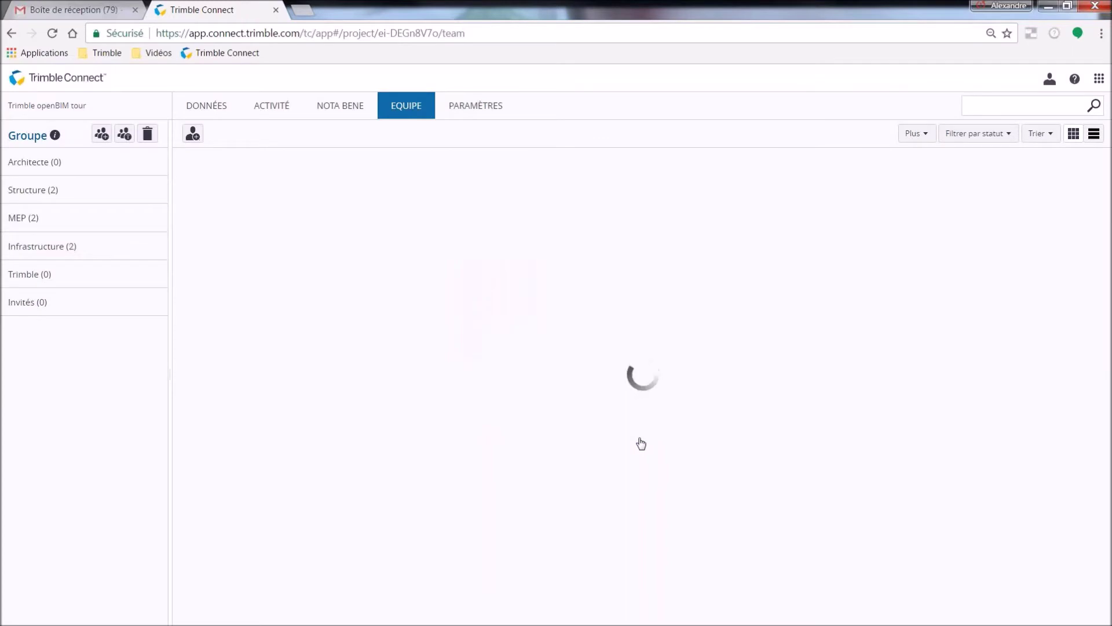
# Add the BIM Manager and another team member to the Architecte group.
pyautogui.click(644, 168)
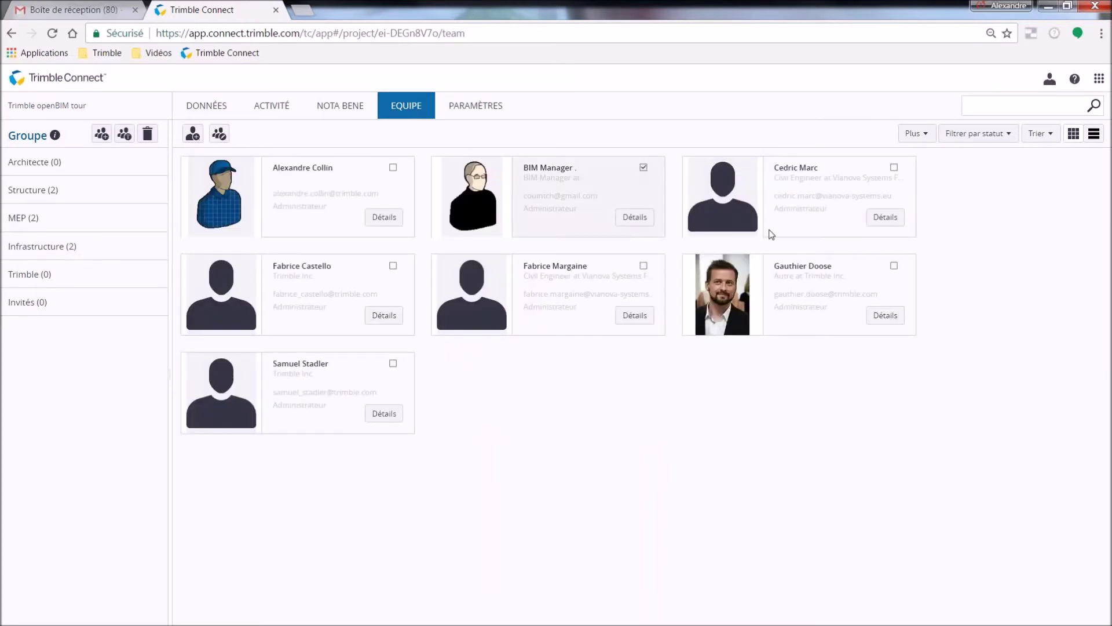
pyautogui.click(894, 267)
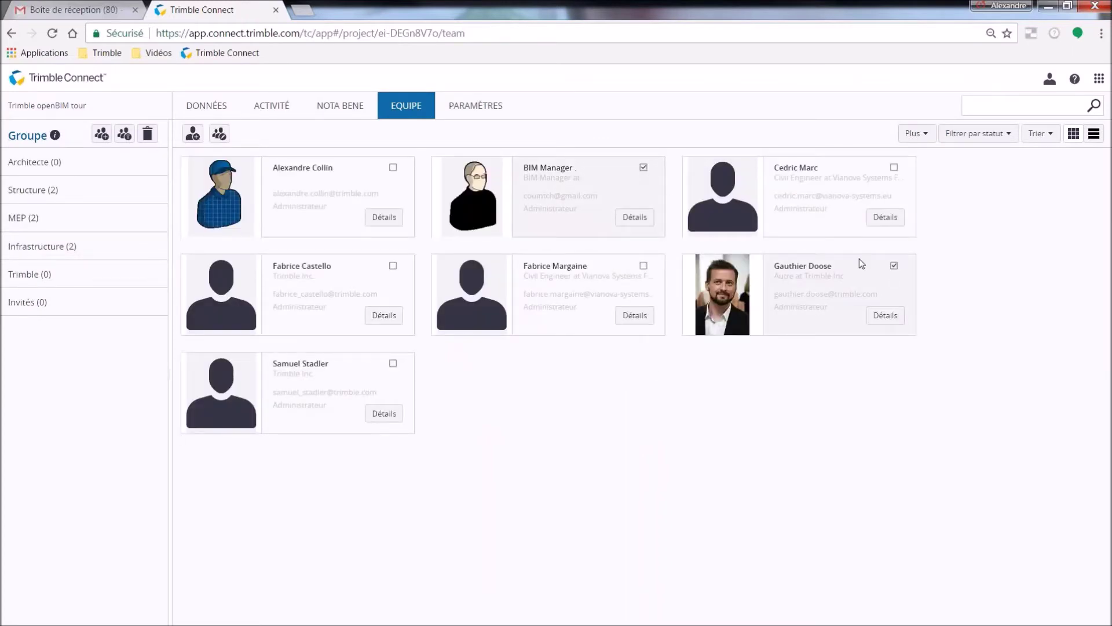
pyautogui.click(219, 135)
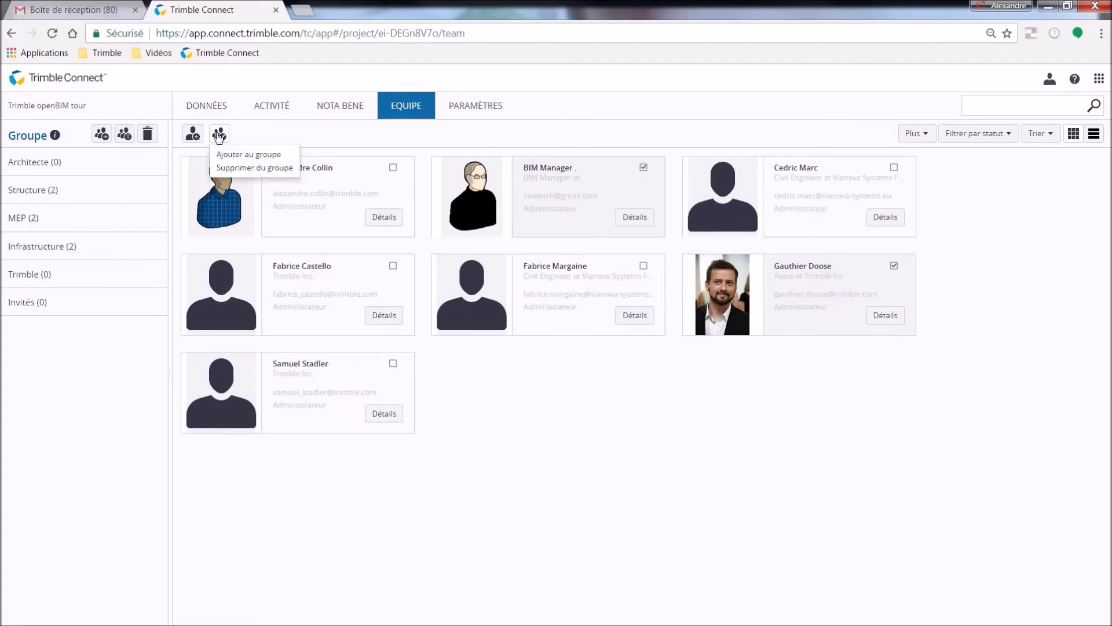
pyautogui.click(226, 155)
pyautogui.click(464, 241)
pyautogui.click(624, 511)
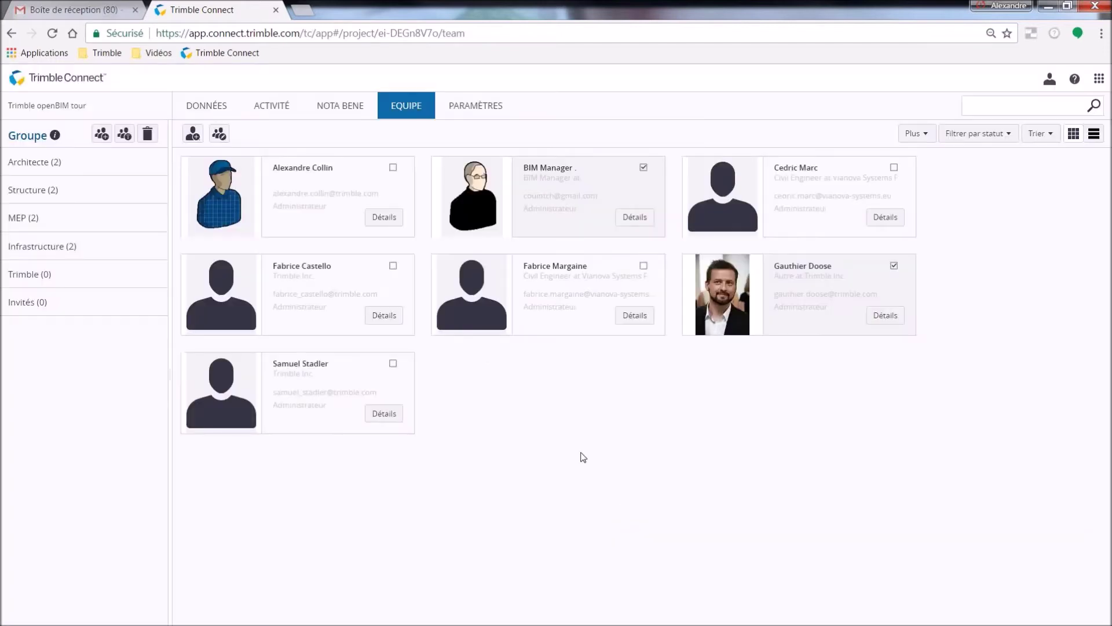
# Filter the team list by the Architecte, MEP and Infrastructure groups.
pyautogui.click(29, 162)
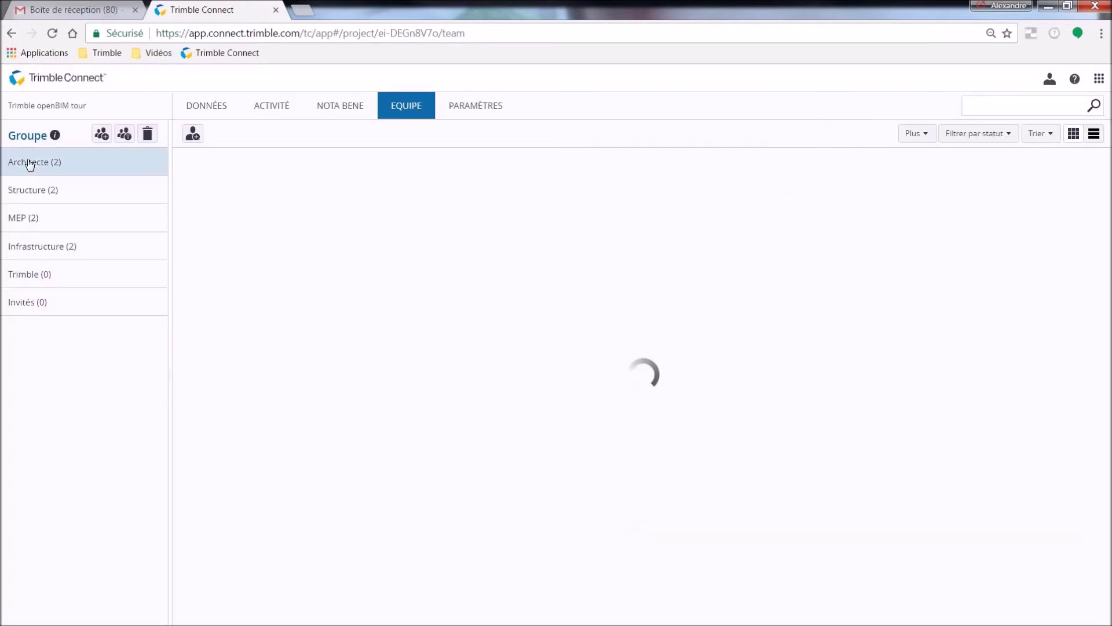
pyautogui.click(23, 219)
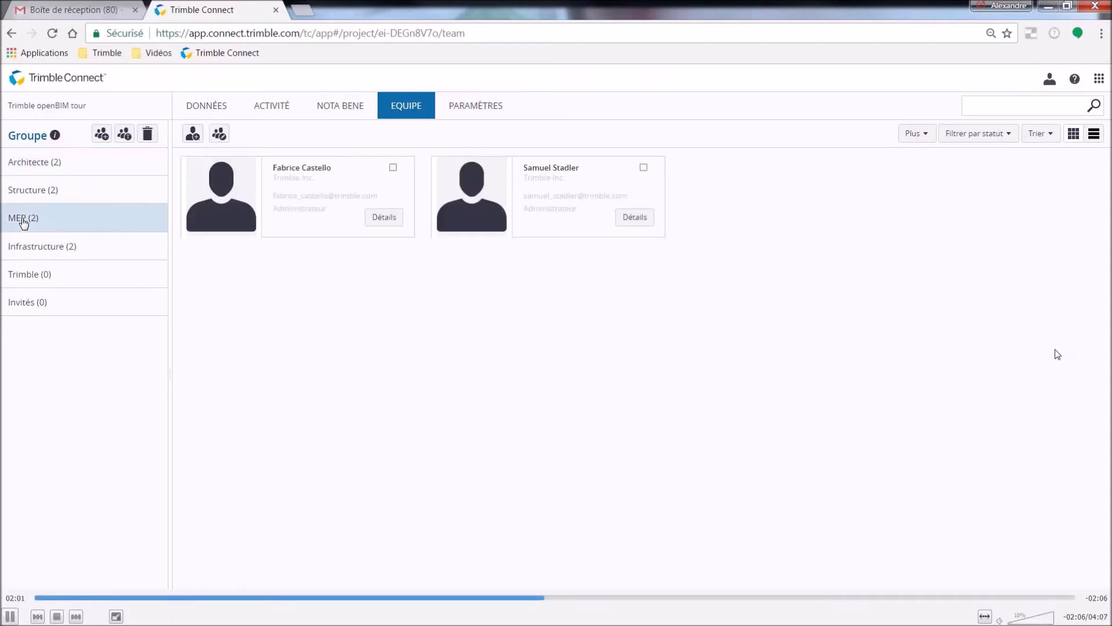
pyautogui.click(23, 247)
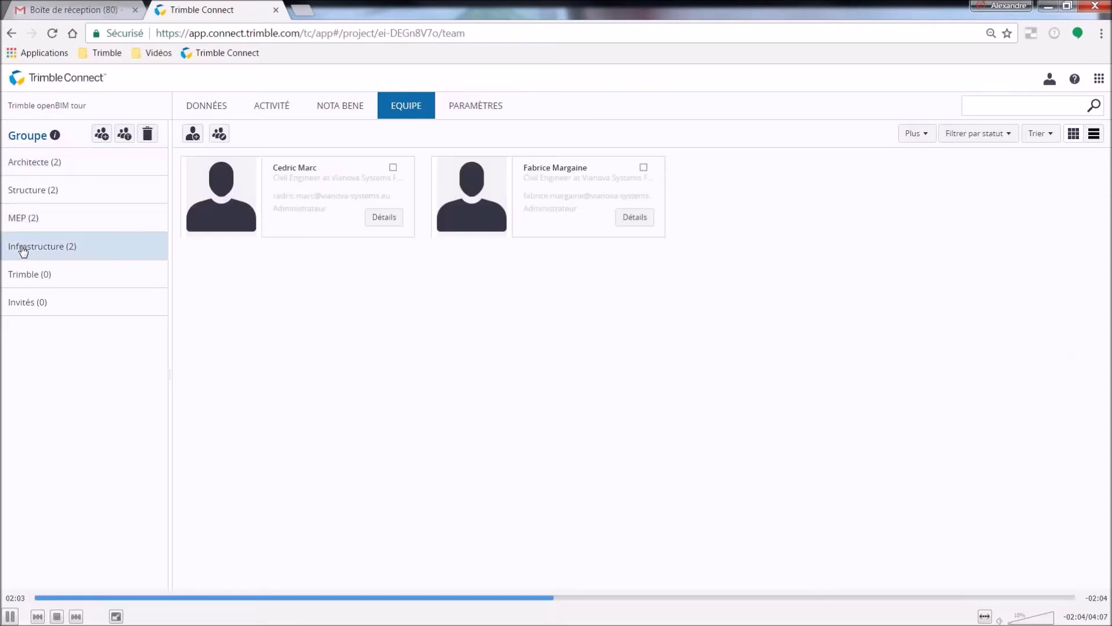
pyautogui.click(199, 108)
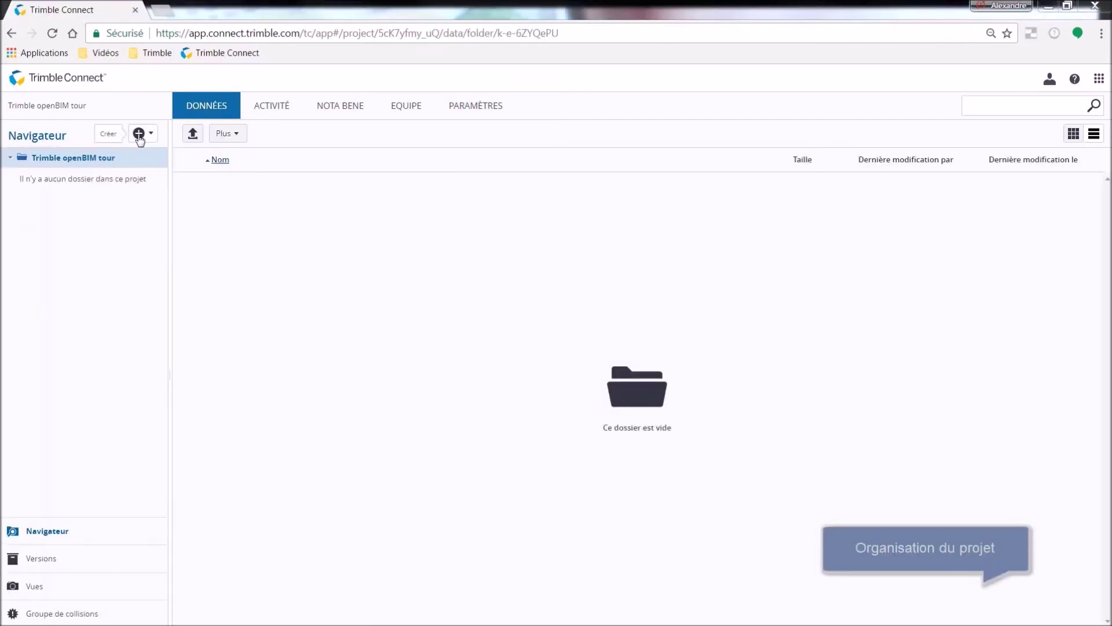
# Create the folders 01_Concours and 02_APS-APD.
pyautogui.click(139, 133)
pyautogui.click(123, 153)
pyautogui.write('01_Concours')
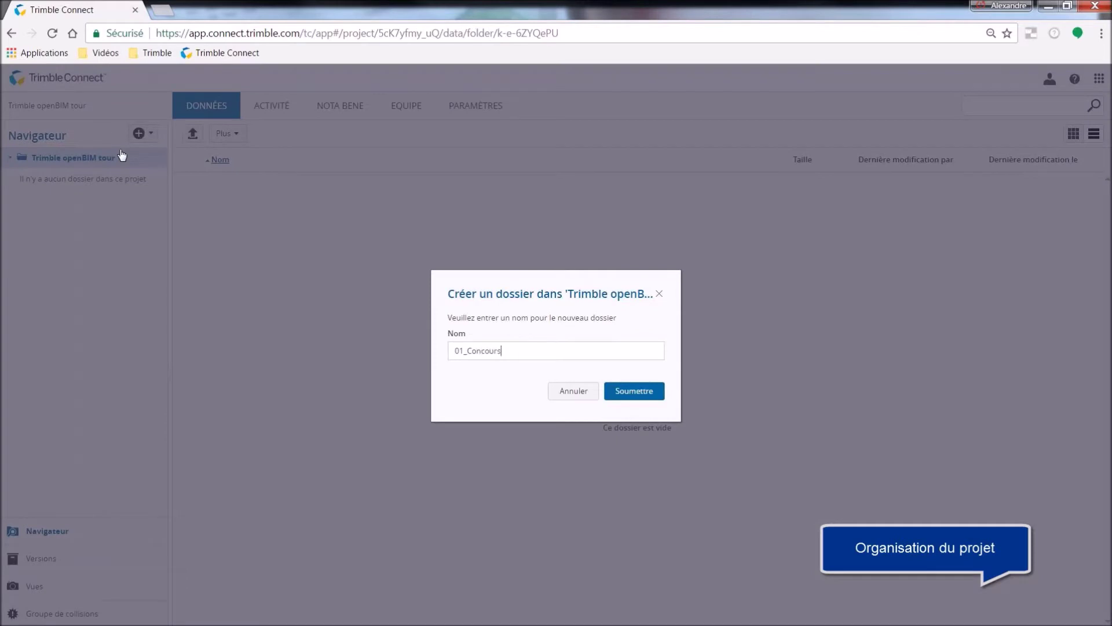
pyautogui.press('Return')
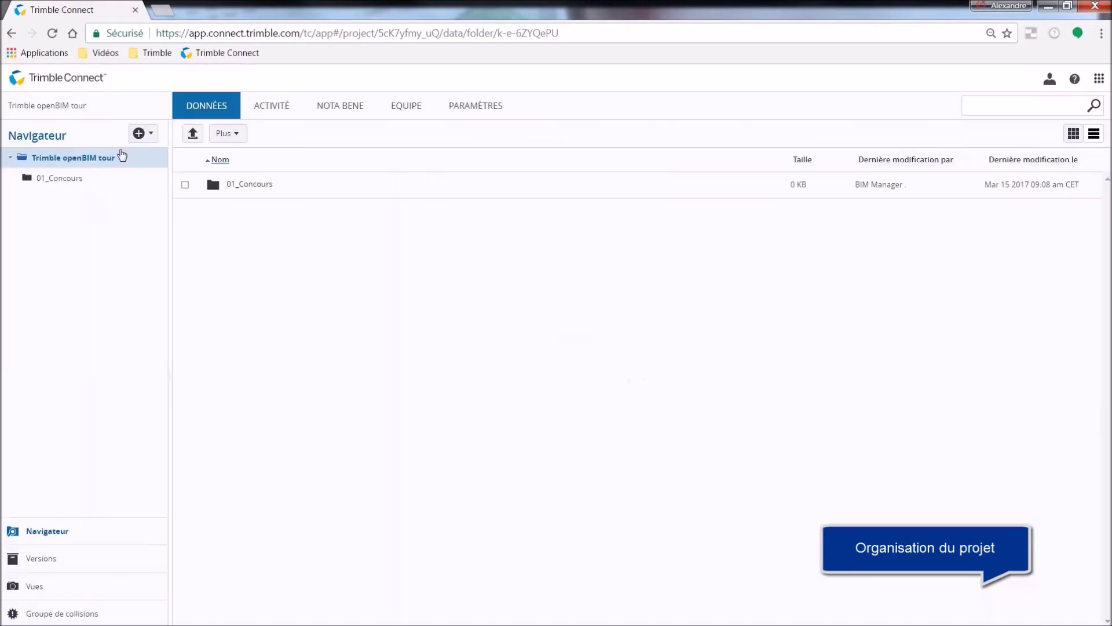
pyautogui.click(138, 134)
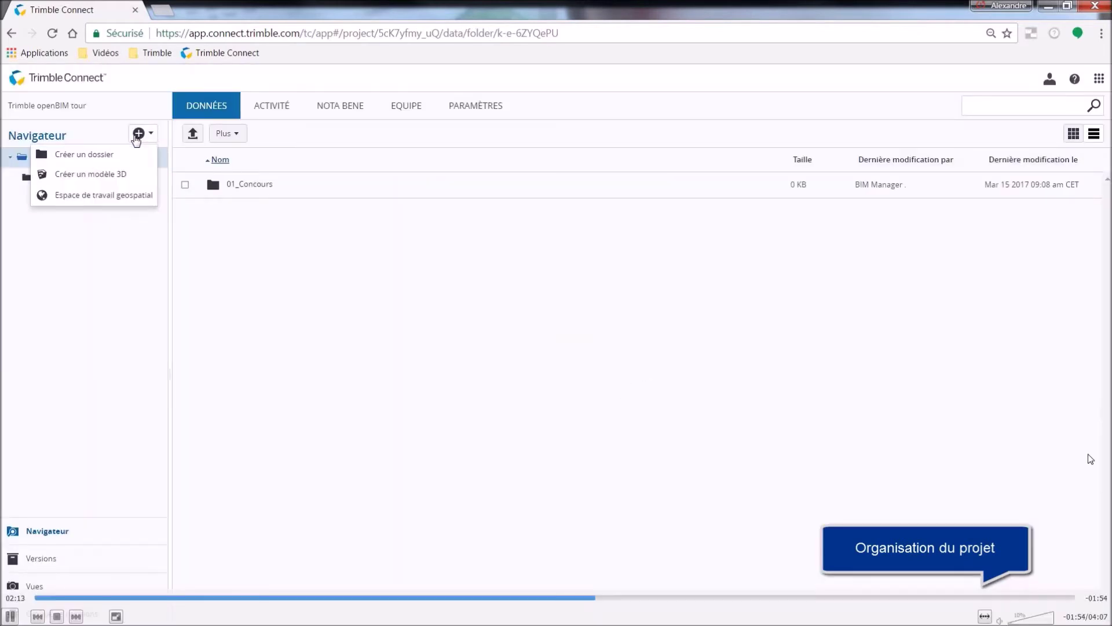
pyautogui.click(124, 153)
pyautogui.write('02_APS-APD')
pyautogui.press('Return')
# Create the folders 03_DCE-PRO, 04_EXE and 05_DOE.
pyautogui.click(138, 134)
pyautogui.click(130, 155)
pyautogui.write('03_DCE-PRO')
pyautogui.press('Return')
pyautogui.click(138, 133)
pyautogui.click(110, 154)
pyautogui.write('04_EXE')
pyautogui.press('Return')
pyautogui.click(138, 133)
pyautogui.click(104, 154)
pyautogui.write('05_DOE')
pyautogui.press('Return')
# Inside 04_EXE, create the subfolders Marché, Modèles and Plans.
pyautogui.click(58, 241)
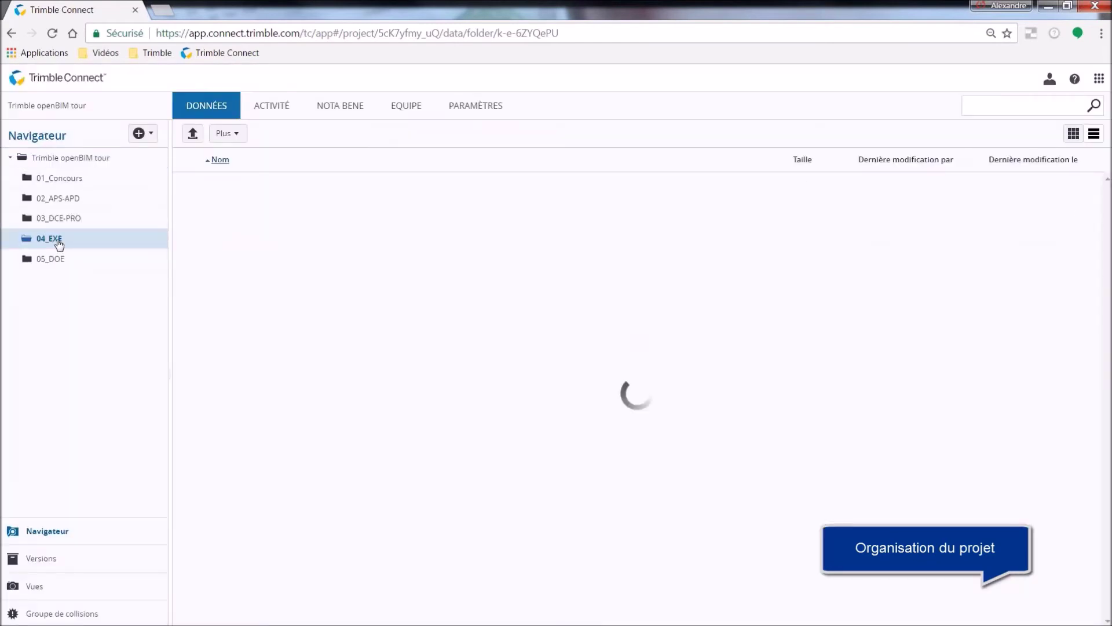
pyautogui.click(138, 134)
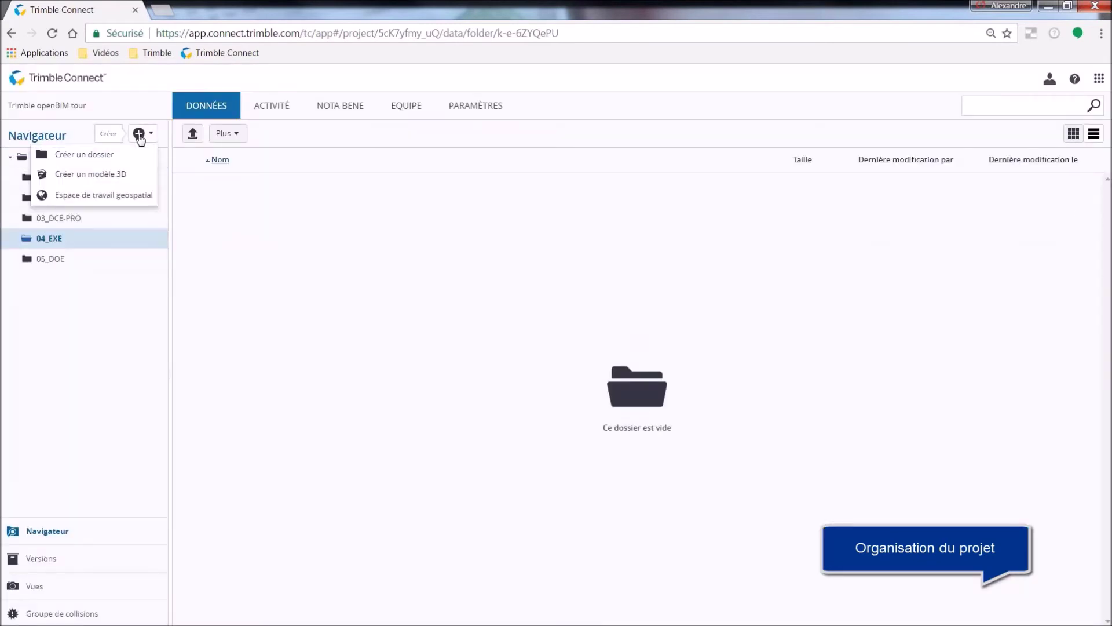
pyautogui.click(116, 155)
pyautogui.write('Ma')
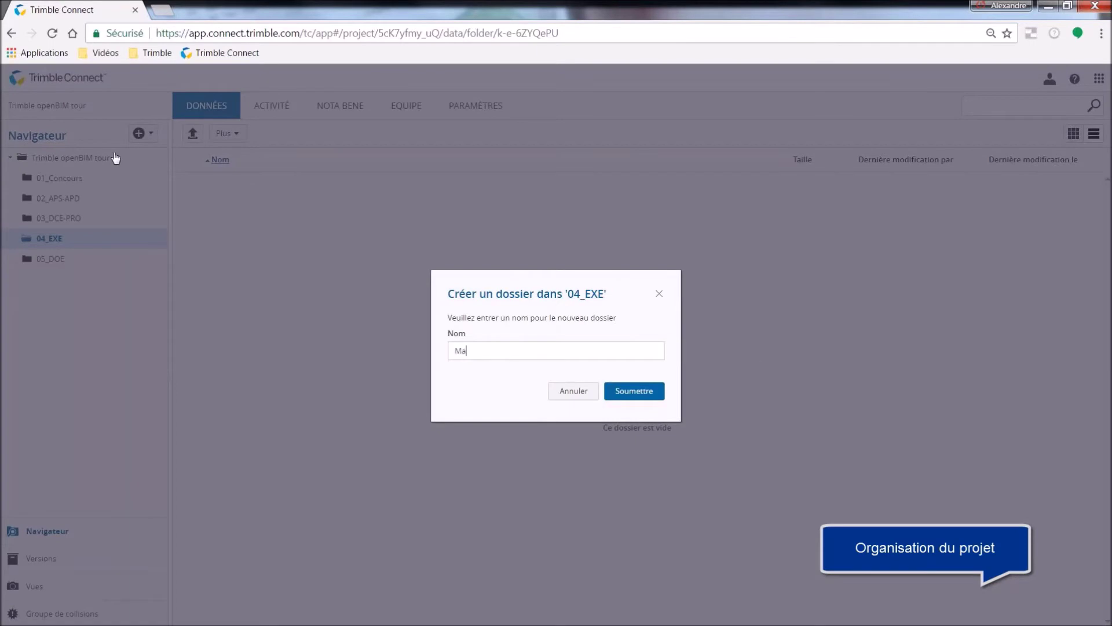
pyautogui.write('rché')
pyautogui.press('Return')
pyautogui.click(138, 133)
pyautogui.click(119, 150)
pyautogui.write('Modèles')
pyautogui.press('Return')
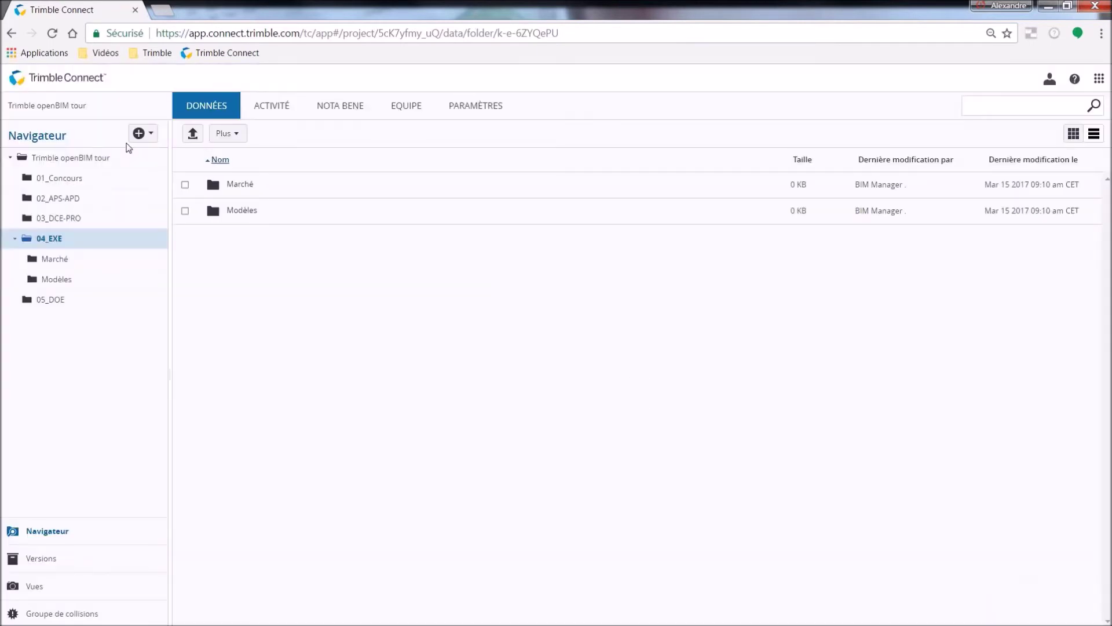
pyautogui.click(138, 134)
pyautogui.click(127, 152)
pyautogui.write('Plans')
pyautogui.press('Return')
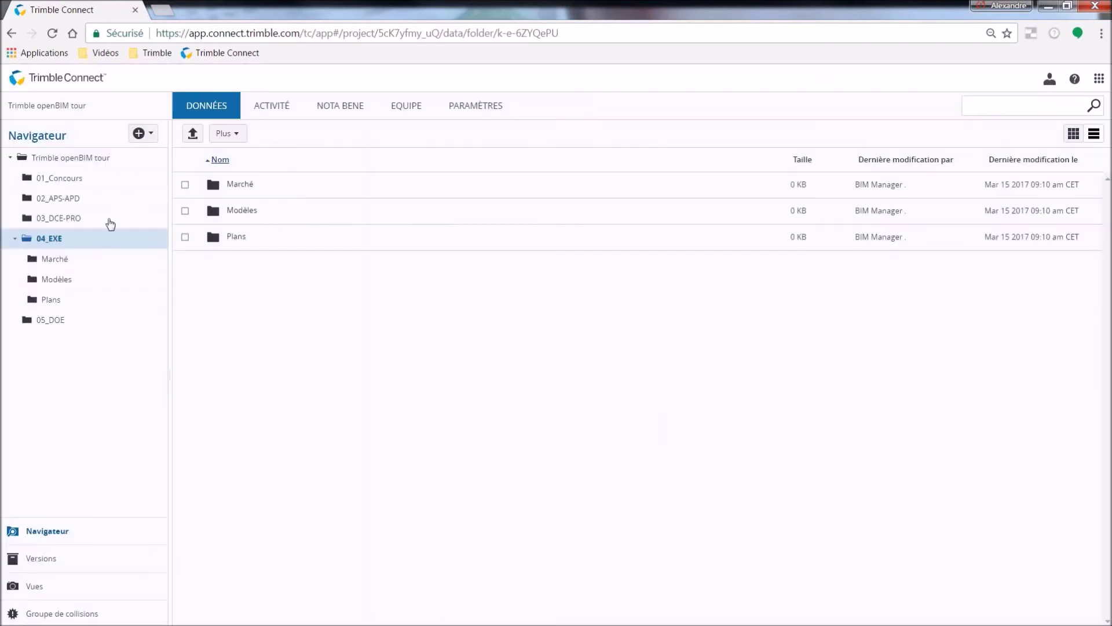
pyautogui.click(80, 266)
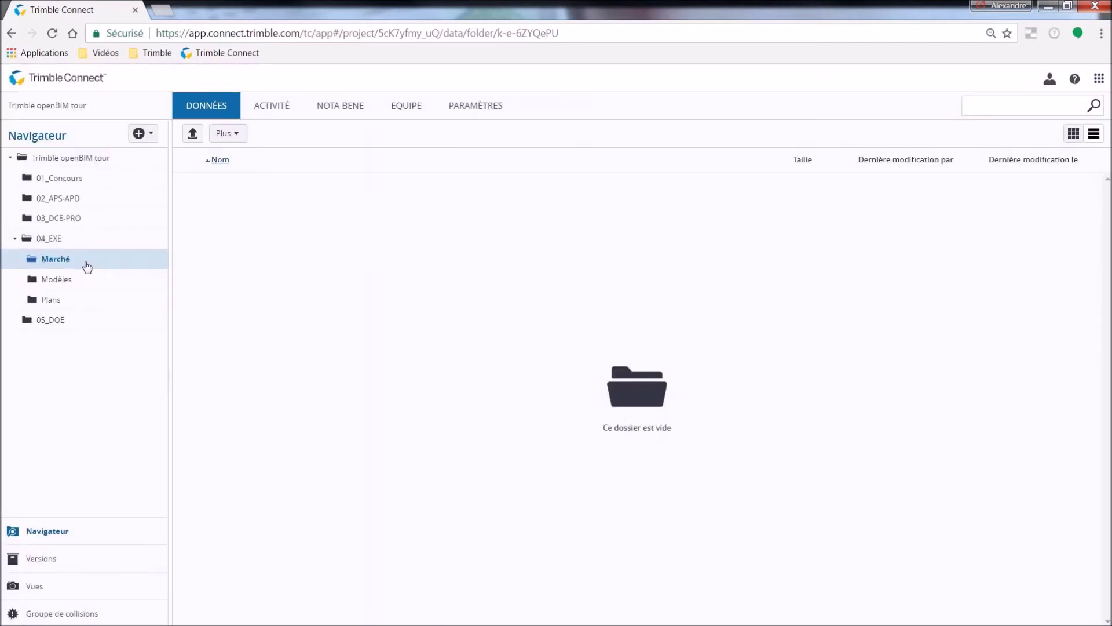
# Upload seven documents, certificat_reception_travaux.doc through Rapport visite de chantier.pdf, into Marché.
pyautogui.click(191, 136)
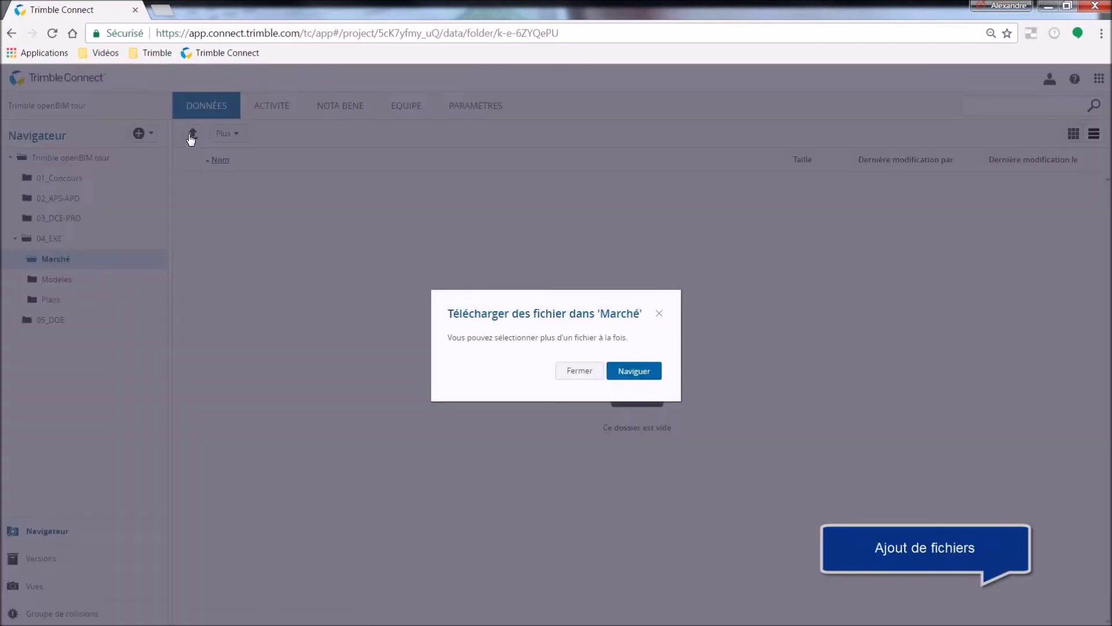
pyautogui.click(634, 371)
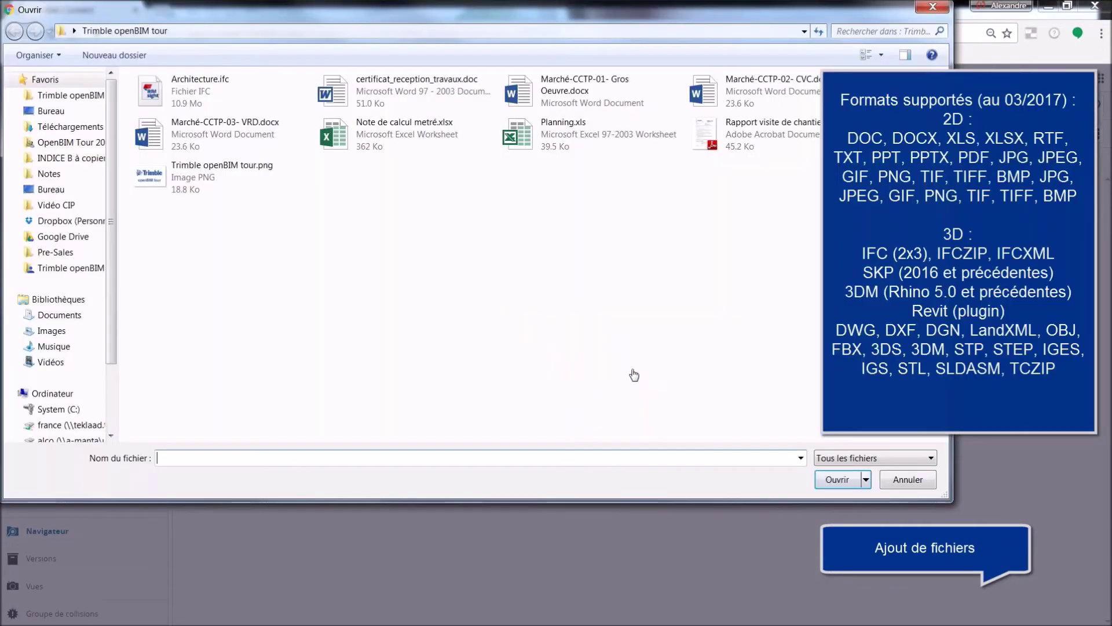
pyautogui.click(405, 90)
pyautogui.keyDown('shift'); pyautogui.click(722, 135); pyautogui.keyUp('shift')
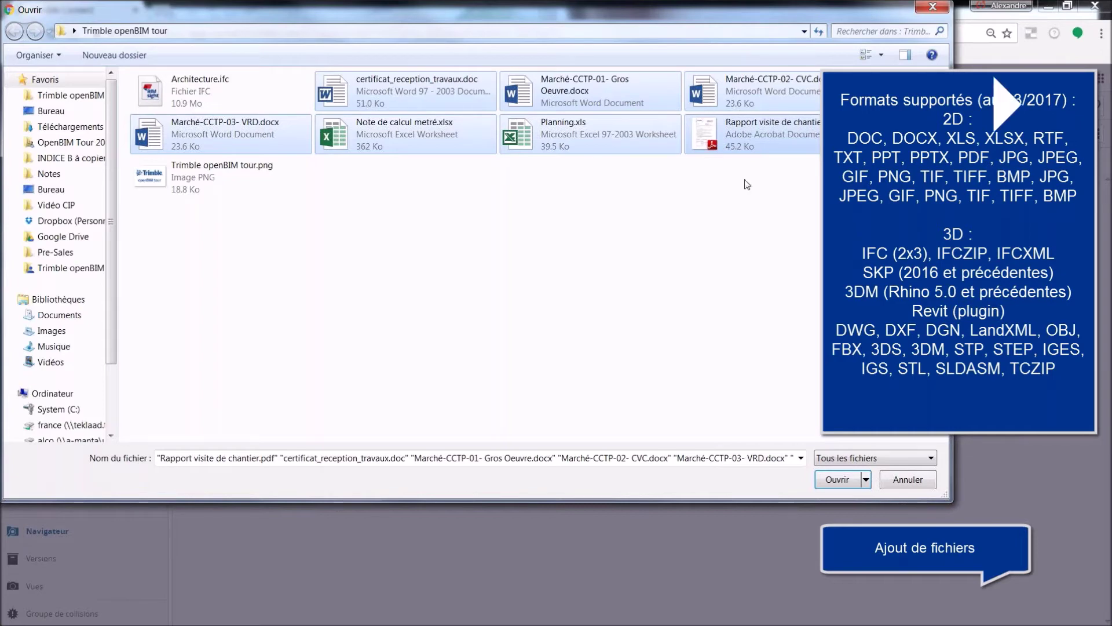
pyautogui.click(829, 475)
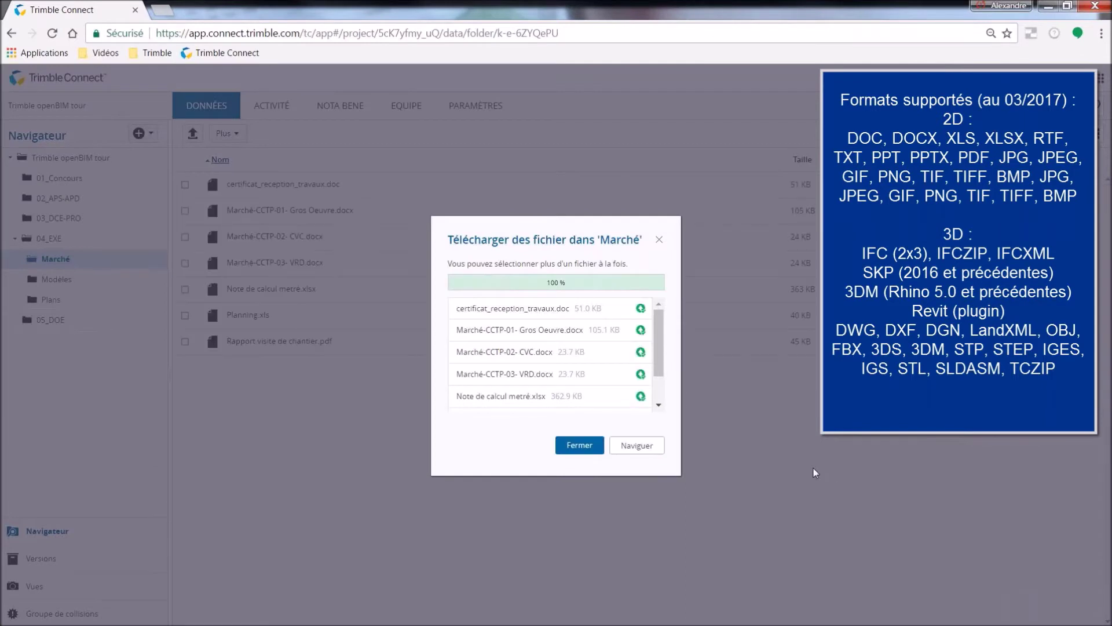
pyautogui.click(589, 446)
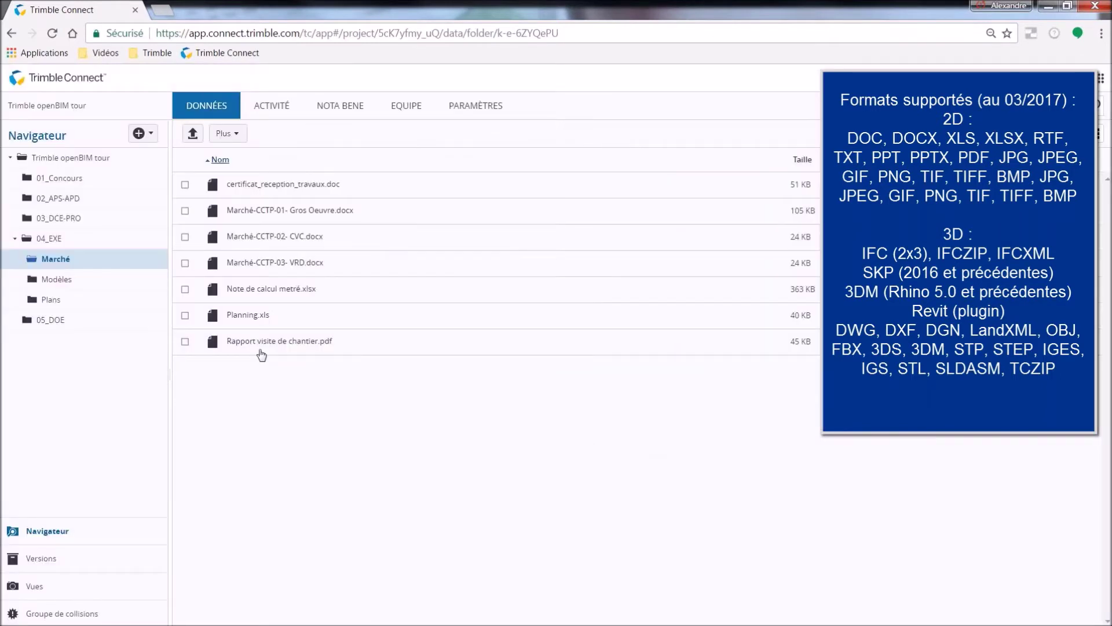
# Upload the Architecture.ifc model into the Modèles folder.
pyautogui.click(62, 283)
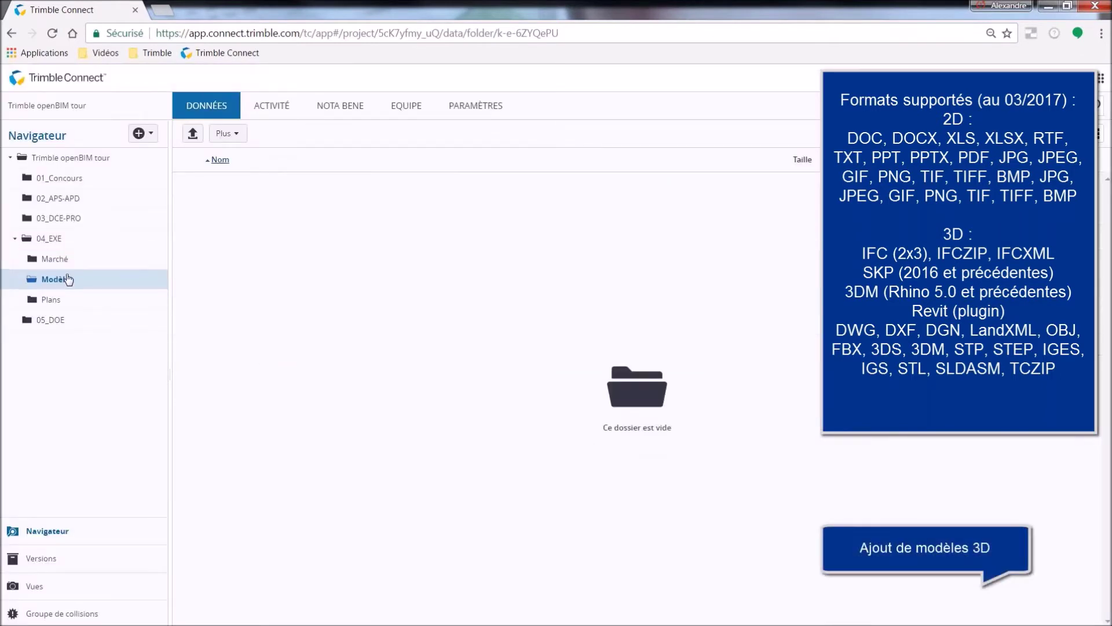
pyautogui.click(193, 133)
pyautogui.click(631, 373)
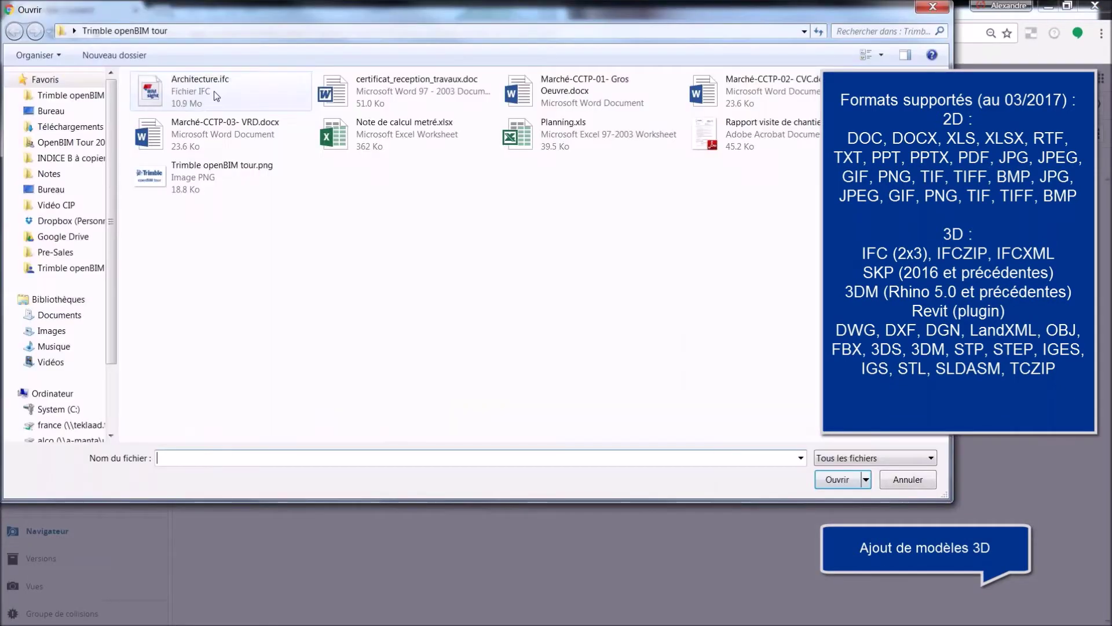
pyautogui.click(200, 90)
pyautogui.click(838, 480)
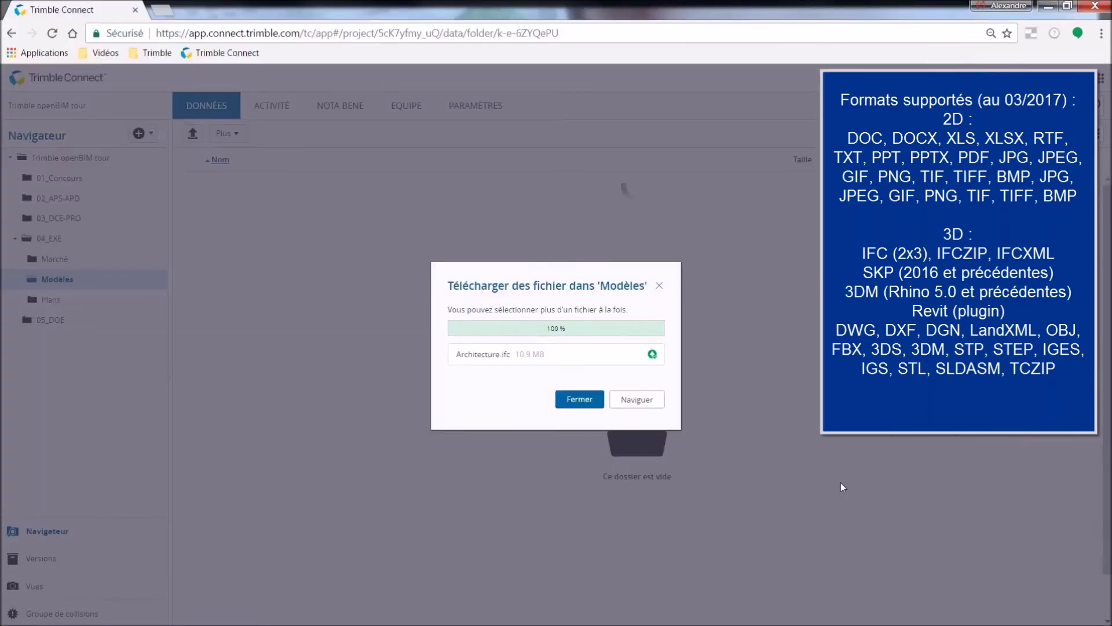
pyautogui.click(579, 400)
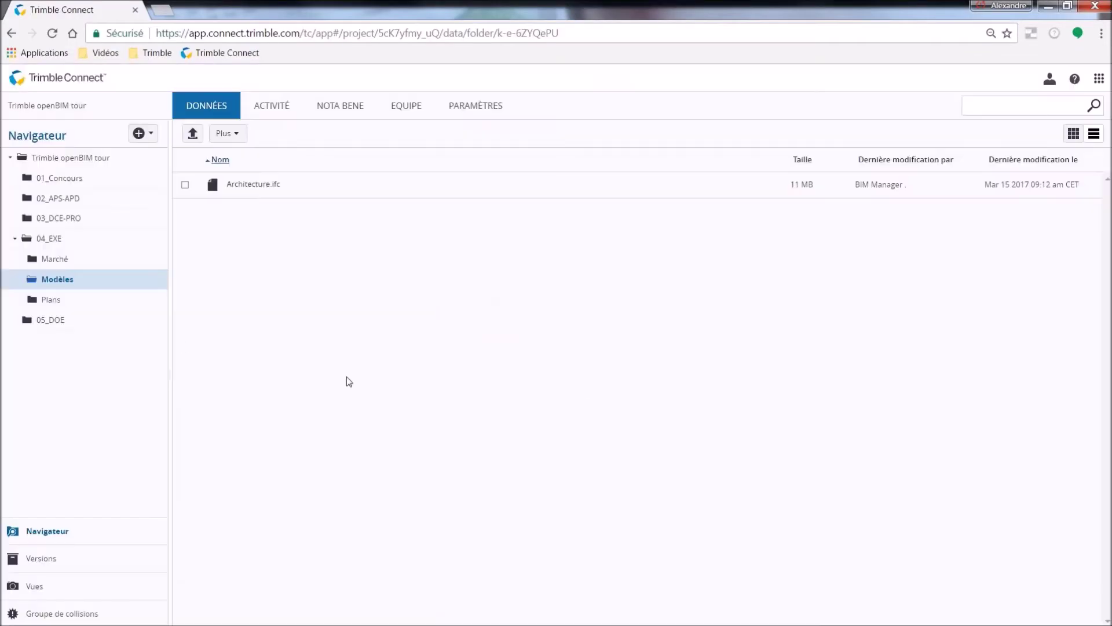
pyautogui.click(50, 261)
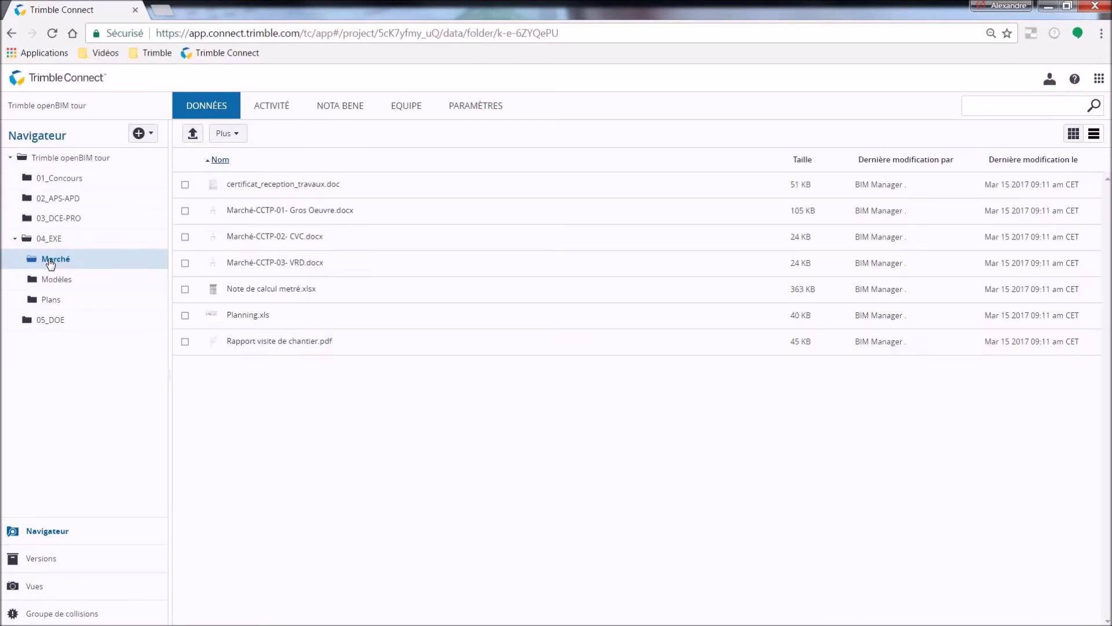
# Preview Marché-CCTP-01- Gros Oeuvre.docx at full-page fit and scroll through it.
pyautogui.click(254, 212)
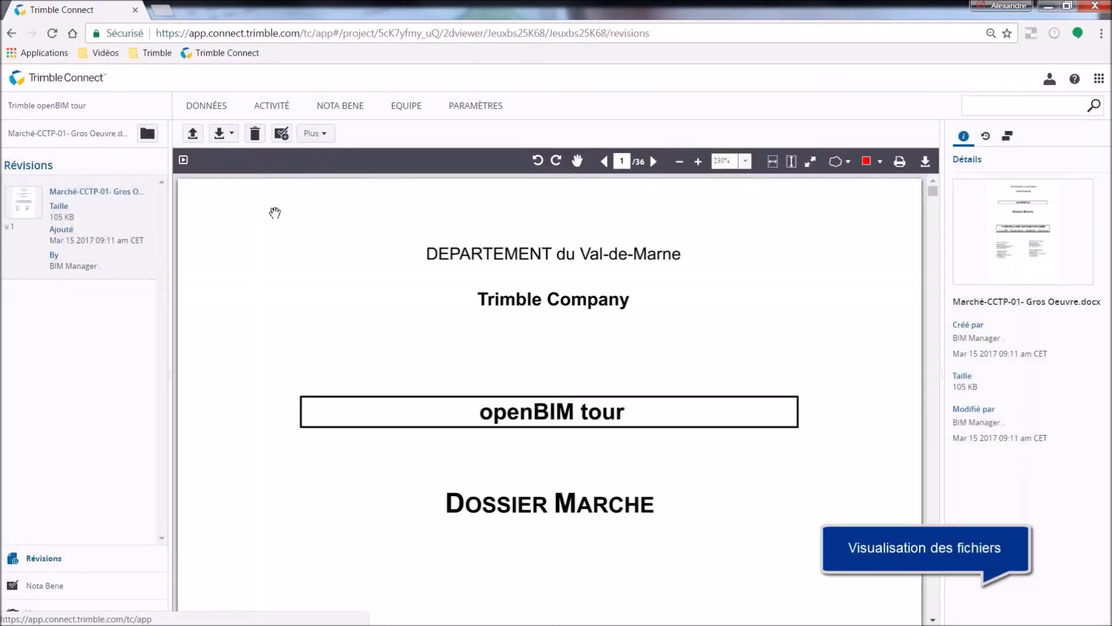
pyautogui.click(788, 164)
pyautogui.scroll(-1, 775, 251)
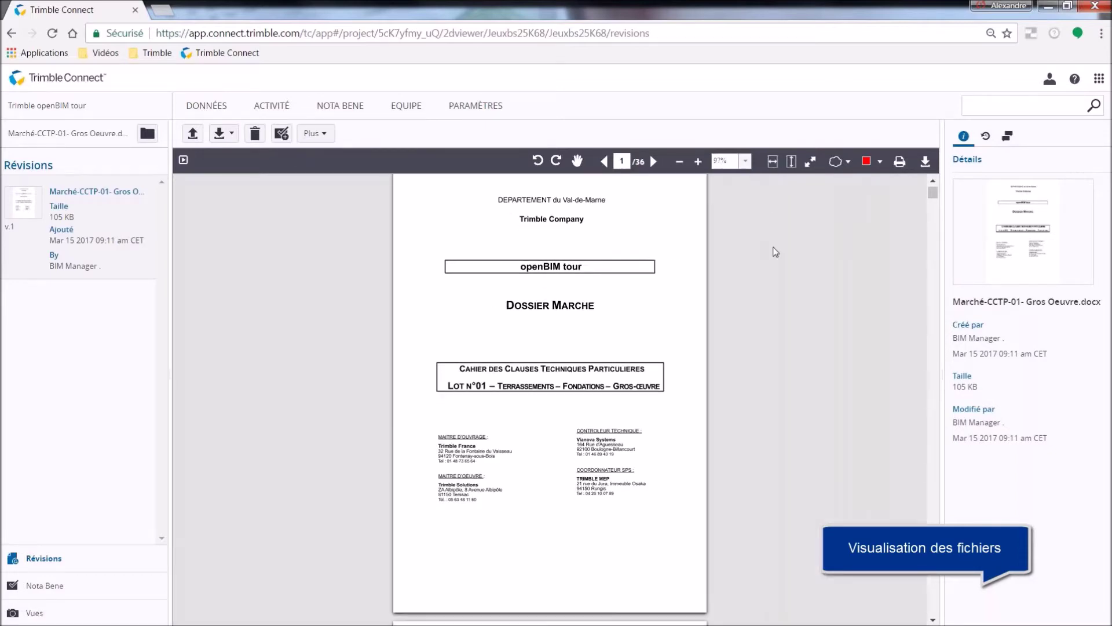
pyautogui.scroll(-10, 776, 251)
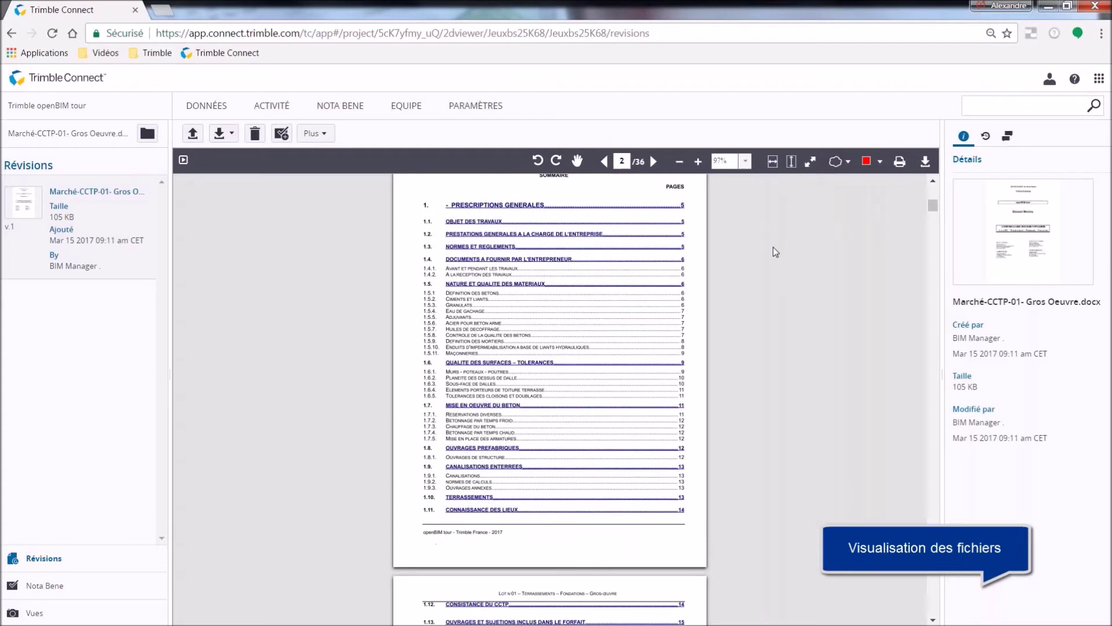
pyautogui.click(204, 110)
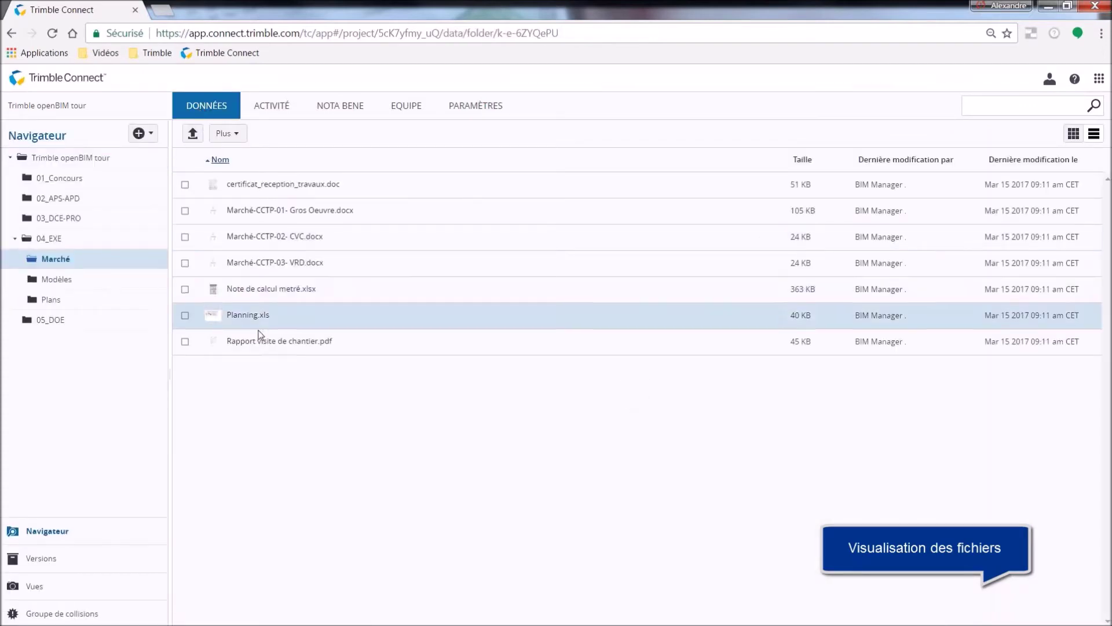
# Preview Rapport visite de chantier.pdf, then select Architecture.ifc in Modèles to show its details.
pyautogui.click(262, 345)
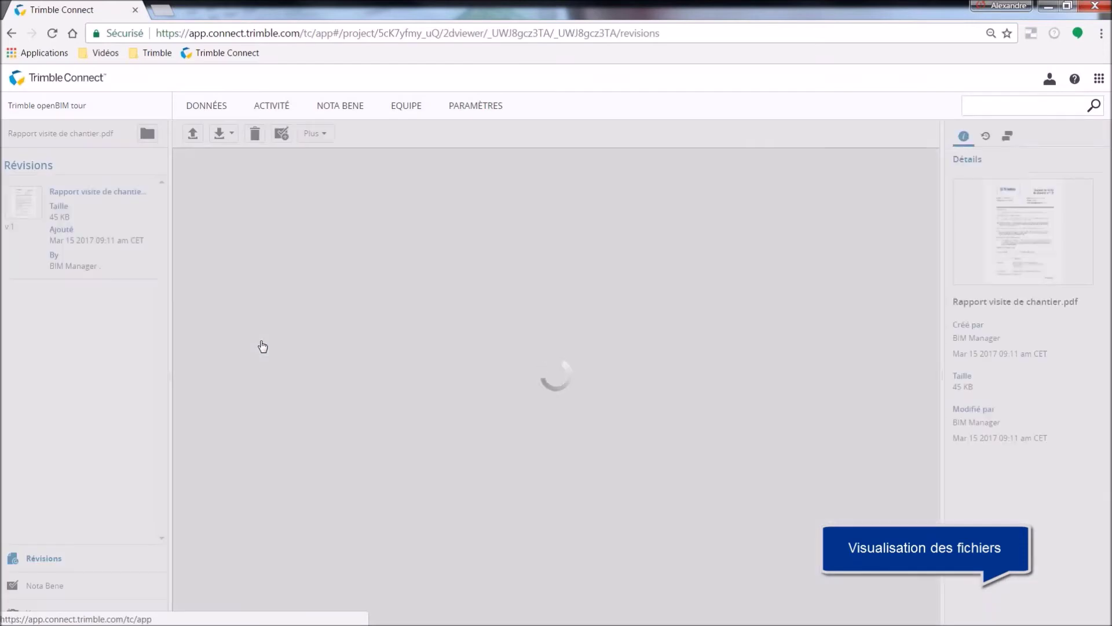
pyautogui.scroll(-10, 266, 346)
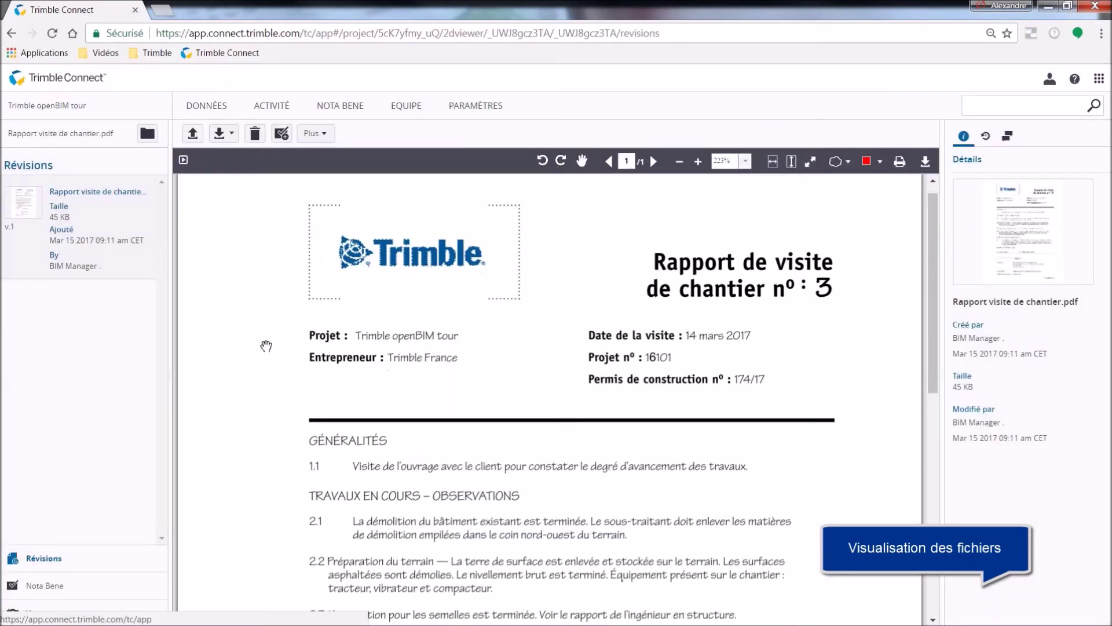
pyautogui.click(201, 111)
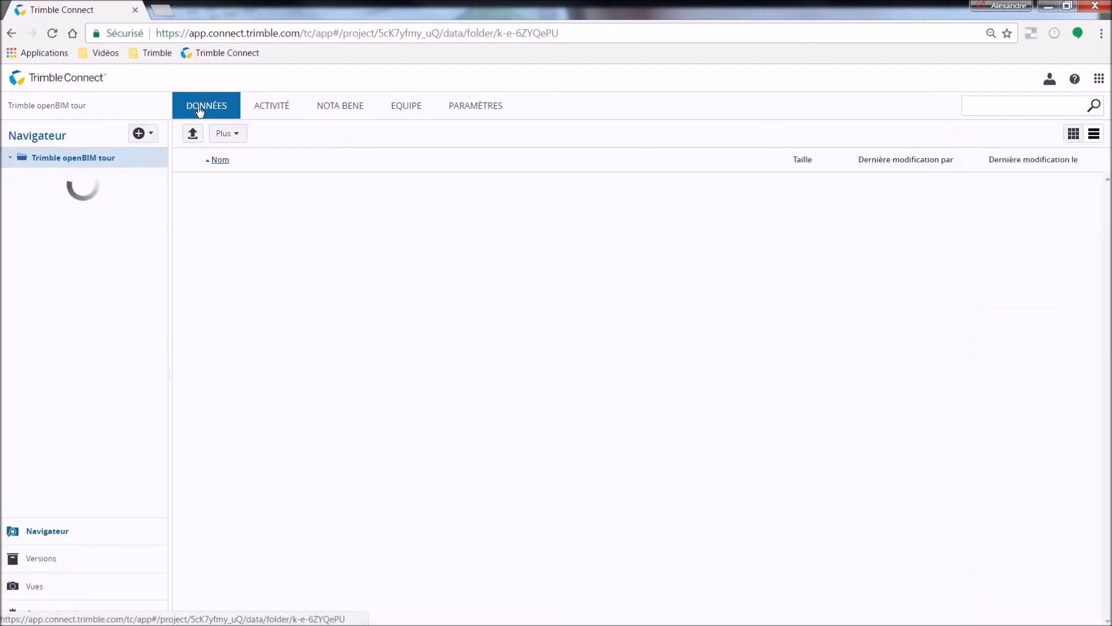
pyautogui.click(66, 281)
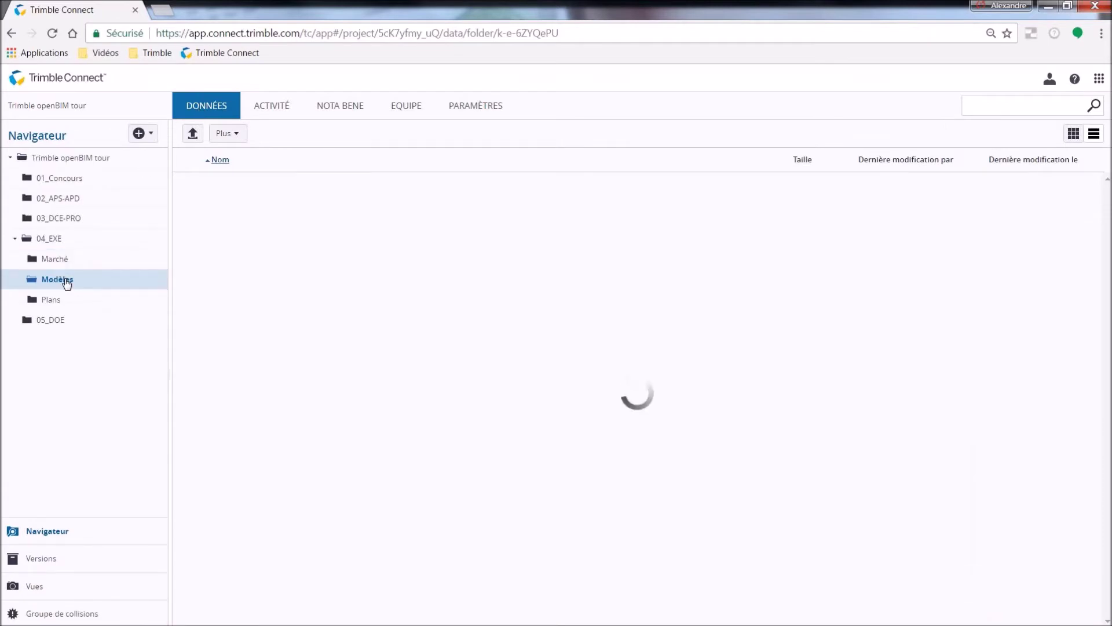
pyautogui.click(184, 186)
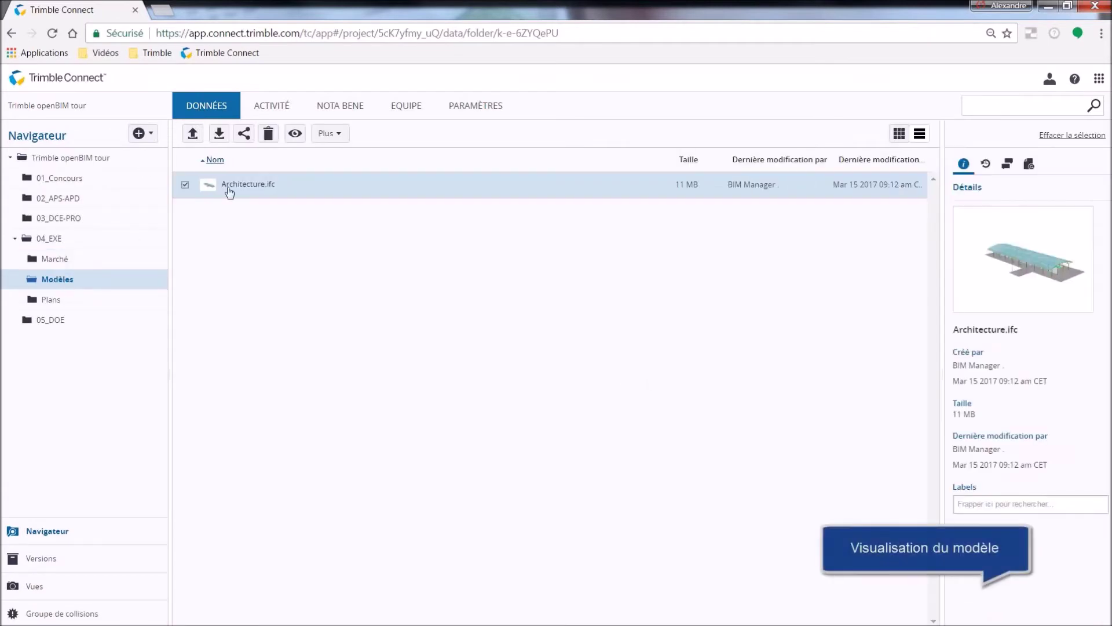
# Open Architecture.ifc in 3D, orbit it, and raise a section plane to reveal the interior.
pyautogui.click(294, 134)
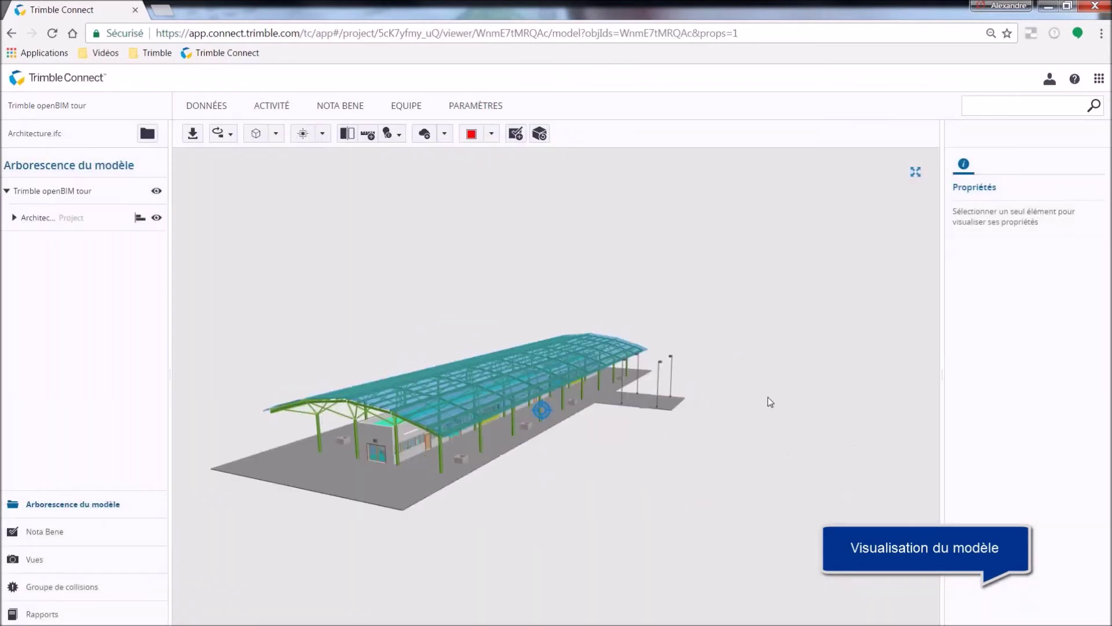
pyautogui.moveTo(770, 401)
pyautogui.mouseDown()
pyautogui.moveTo(783, 323)
pyautogui.moveTo(600, 357)
pyautogui.moveTo(581, 408)
pyautogui.moveTo(654, 412)
pyautogui.moveTo(578, 408)
pyautogui.mouseUp()
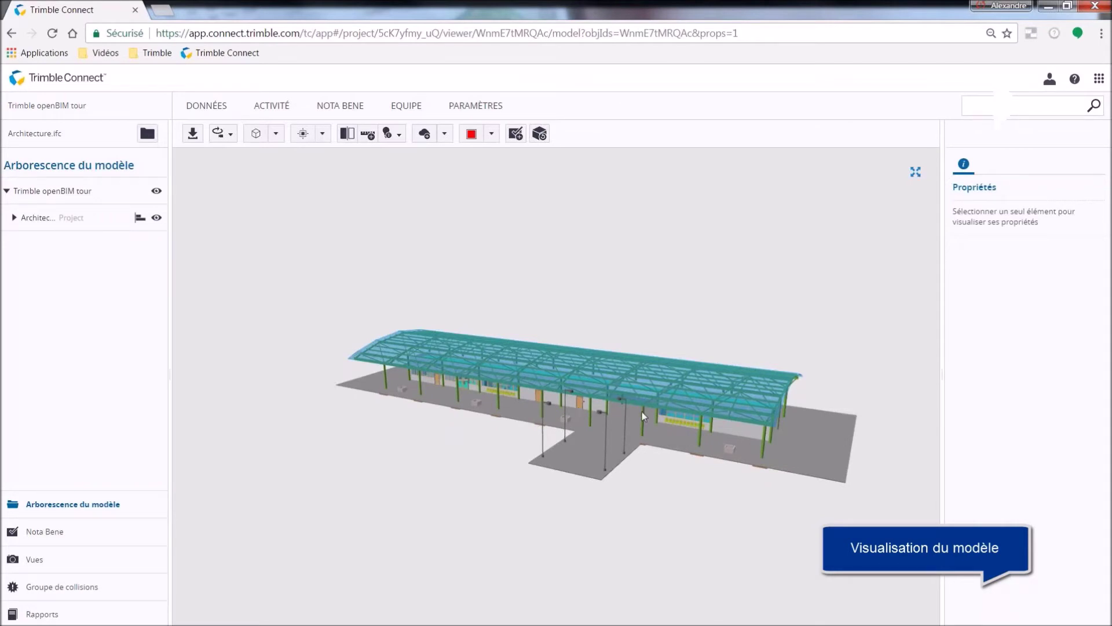
pyautogui.scroll(5, 642, 411)
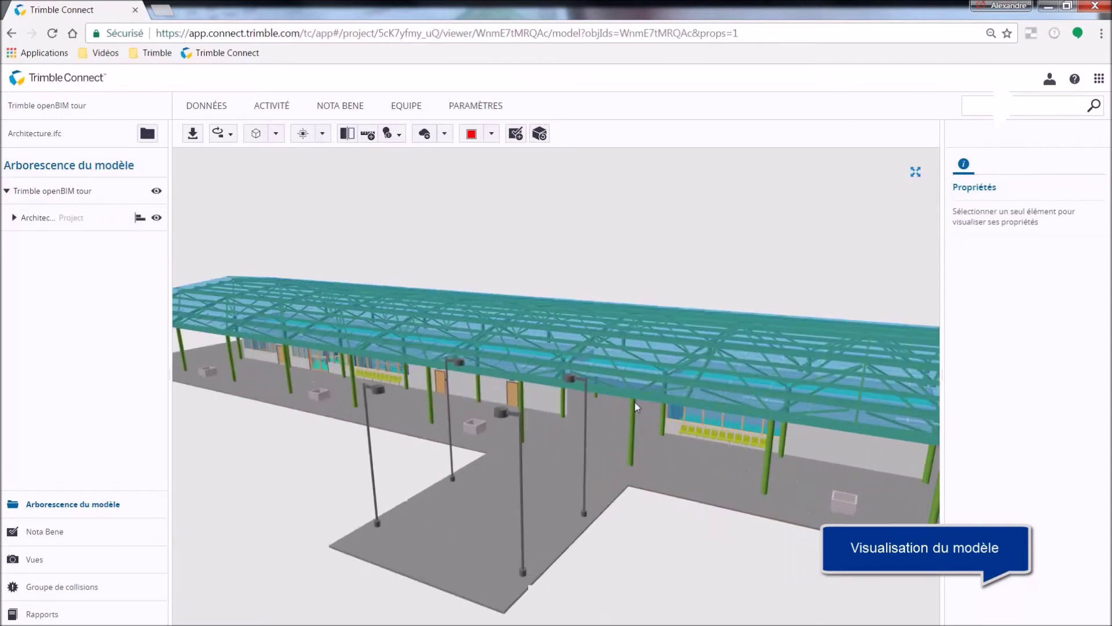
pyautogui.click(347, 134)
pyautogui.click(599, 447)
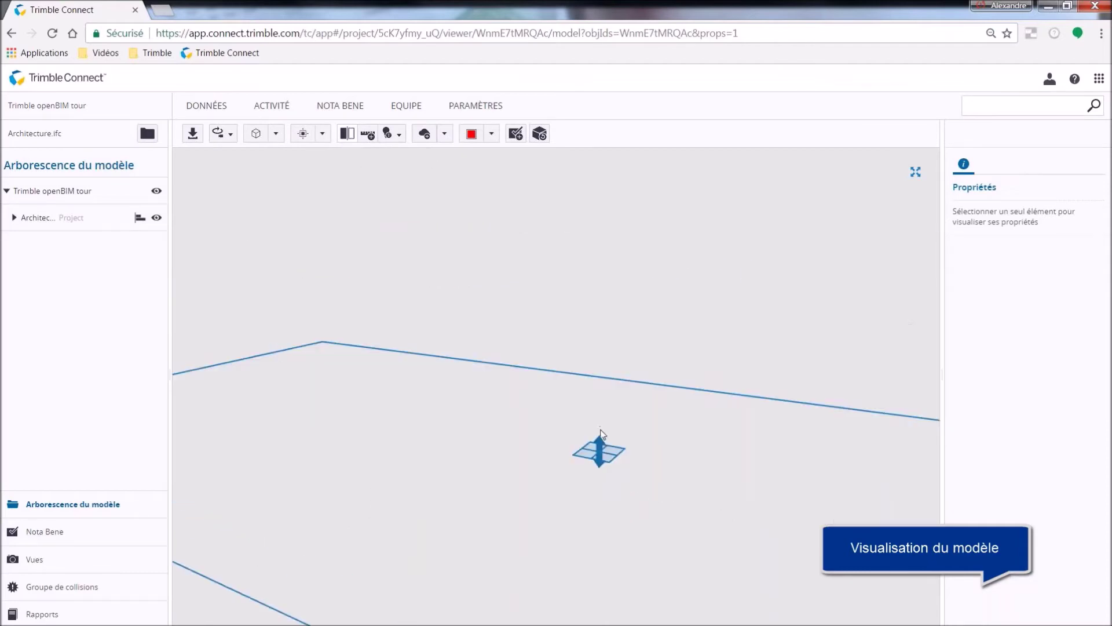
pyautogui.moveTo(600, 445); pyautogui.dragTo(343, 446)
# Check the room floor slab's identity data, area and volume, then go to the Nota Bene list.
pyautogui.scroll(3, 343, 446)
pyautogui.click(409, 390)
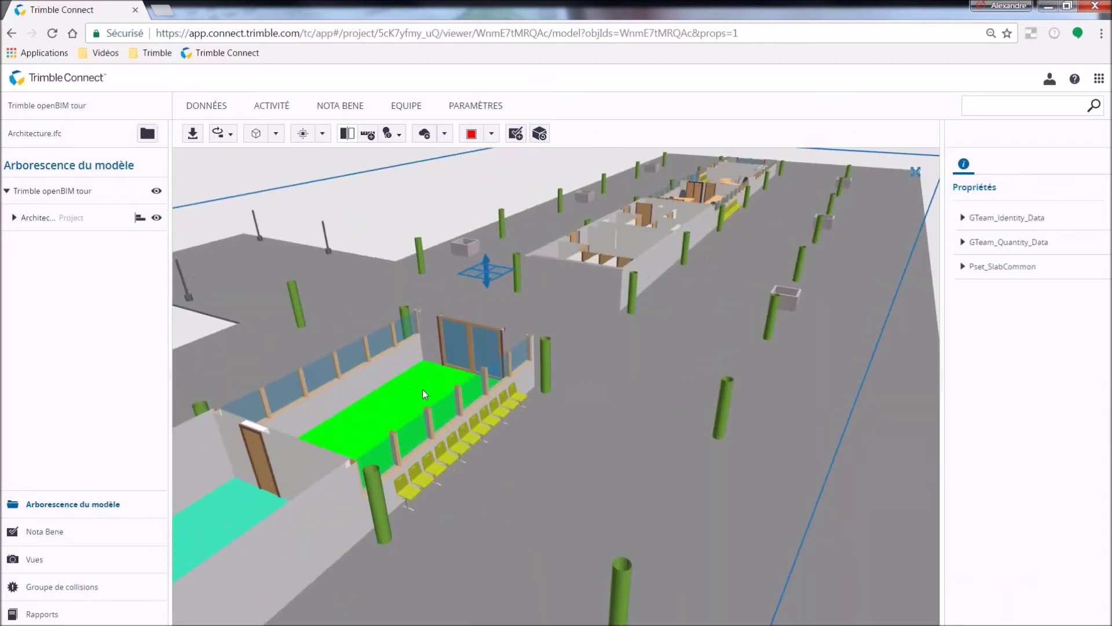
pyautogui.click(962, 219)
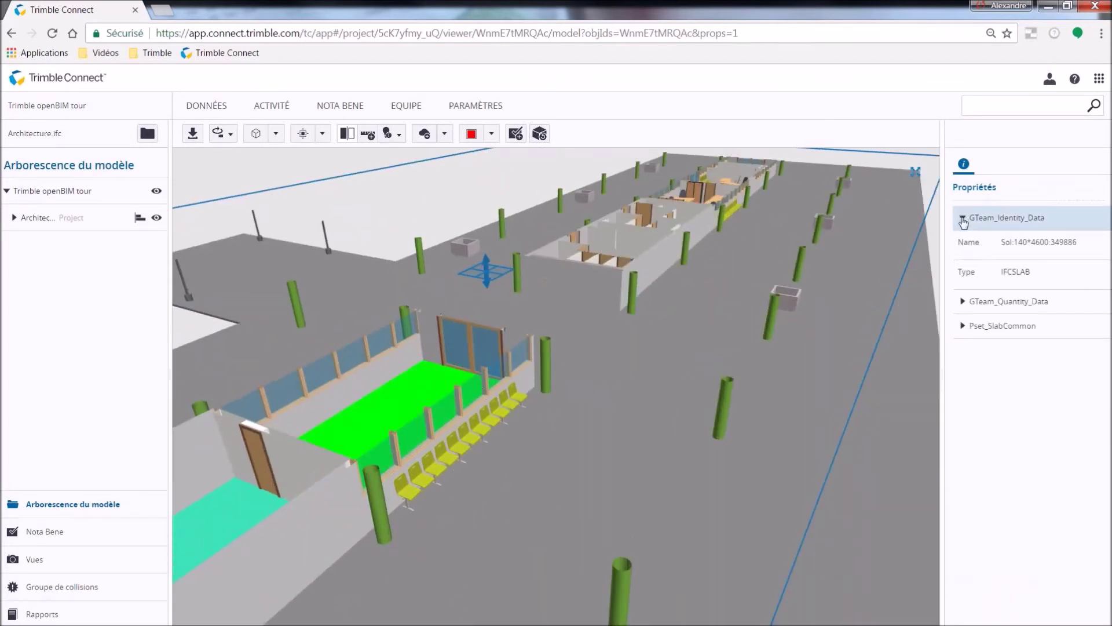
pyautogui.click(962, 302)
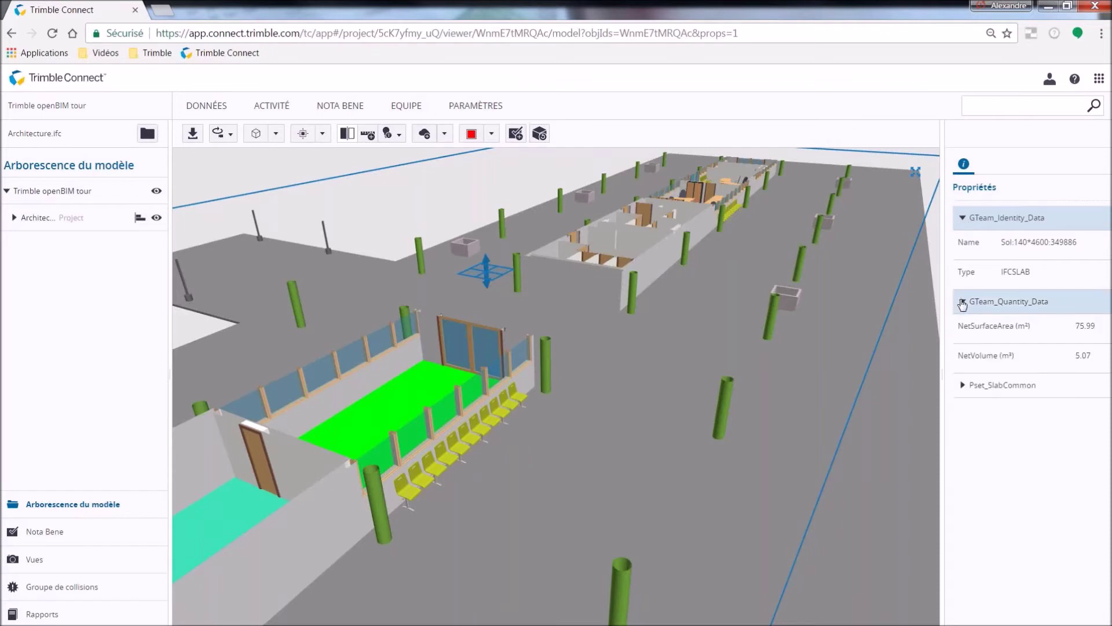
pyautogui.click(339, 108)
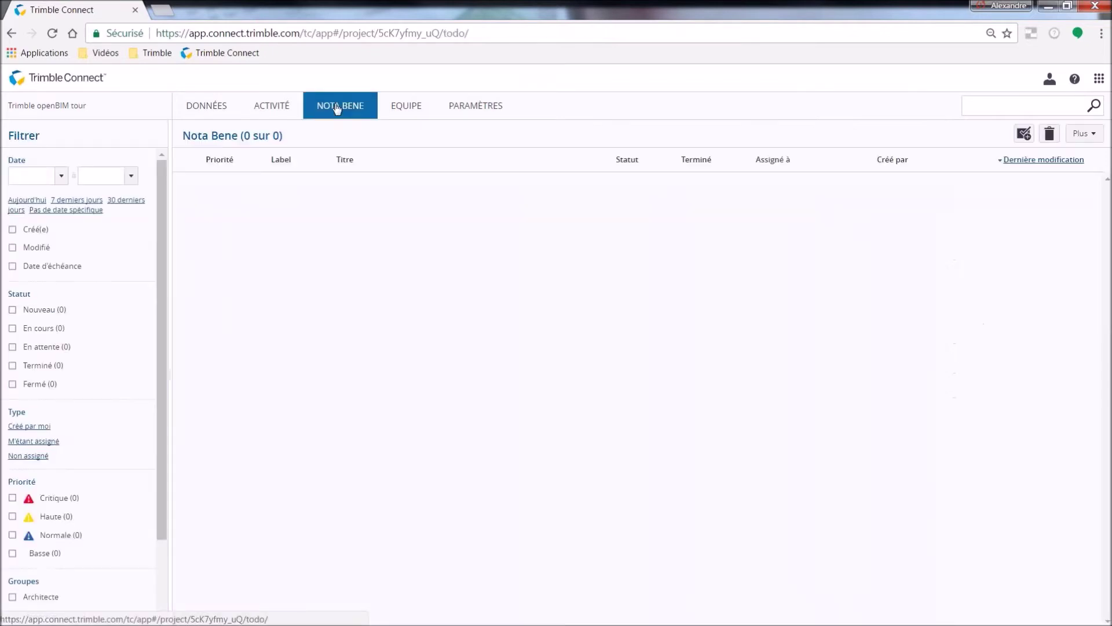
# Start a Nota Bene titled 'Lancement du projet' with description 'Merci de déposer les fichiers actualisés'.
pyautogui.click(1024, 135)
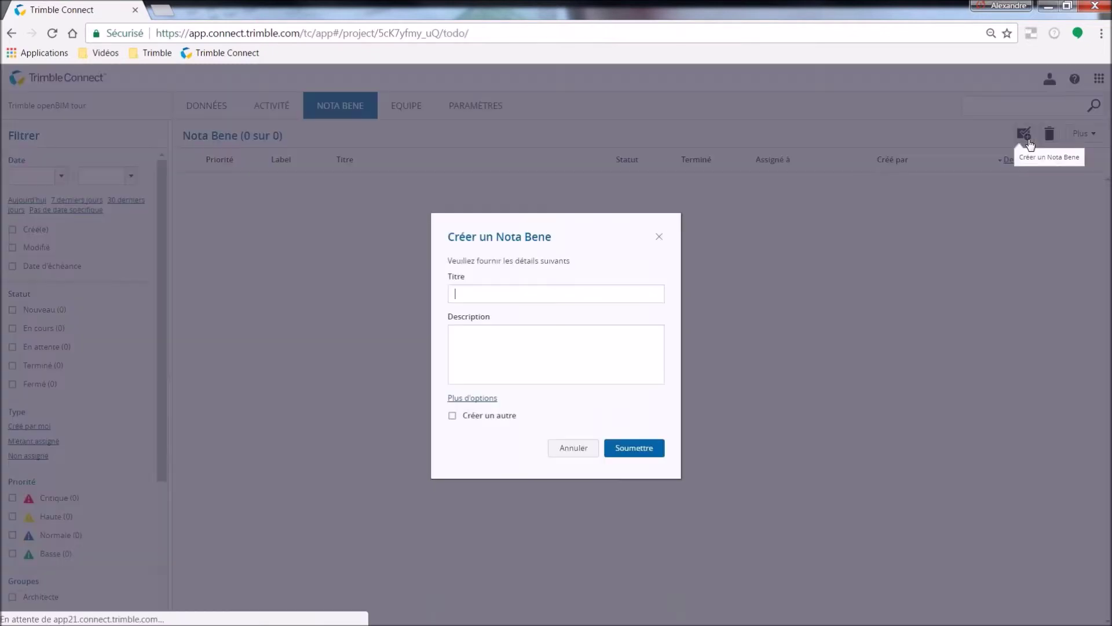
pyautogui.write('Lancement du projet')
pyautogui.press('Tab')
pyautogui.write('Merci')
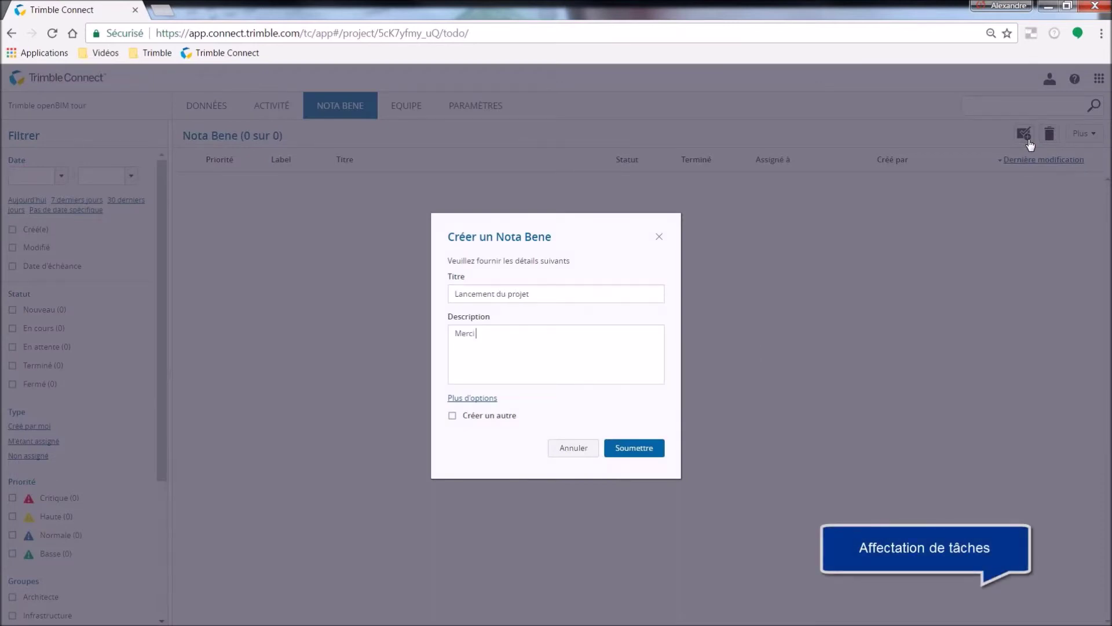
pyautogui.write(' de déposer les fichiers actualisés')
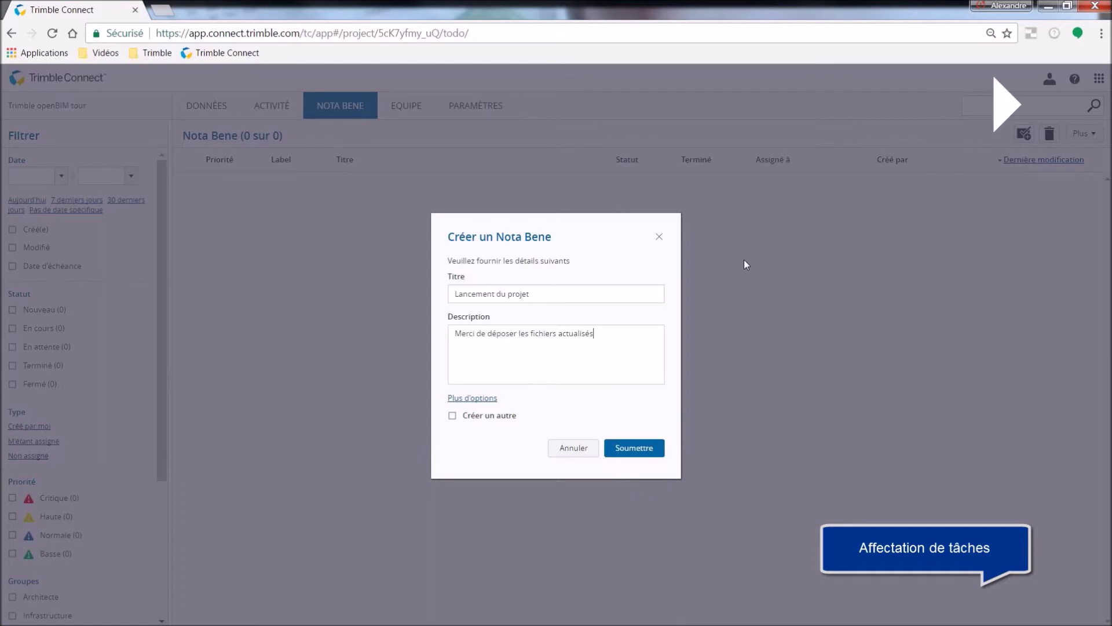
# Keep Normale priority, set due date 3/17/2017, assign MEP, Structure and a team member, then submit.
pyautogui.click(472, 398)
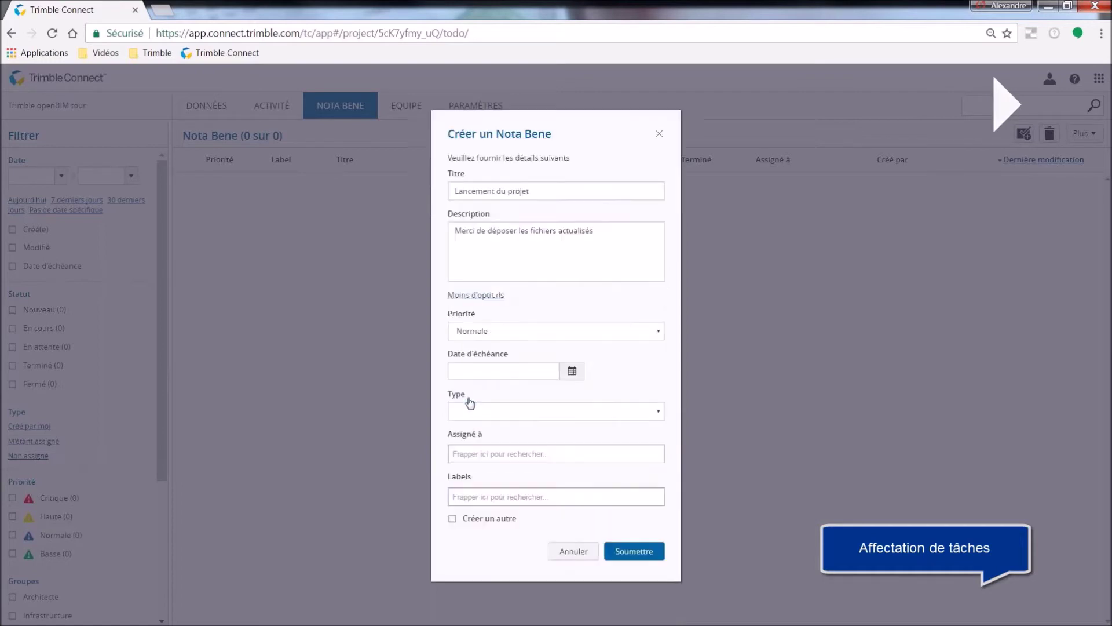
pyautogui.click(497, 336)
pyautogui.click(498, 336)
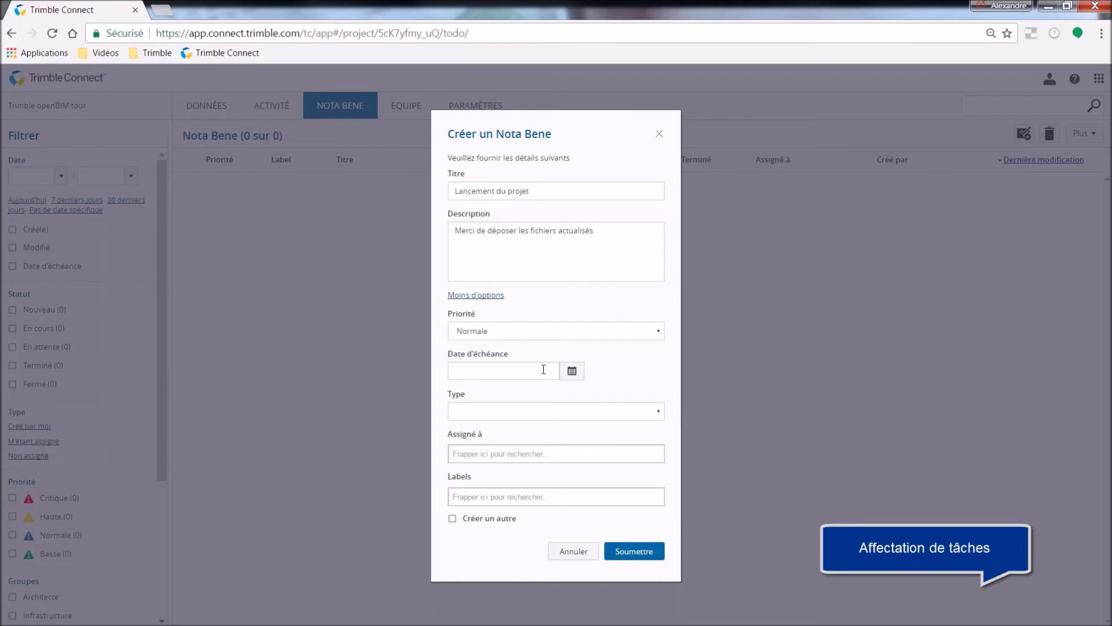
pyautogui.click(571, 371)
pyautogui.click(528, 453)
pyautogui.write('MEP')
pyautogui.click(528, 471)
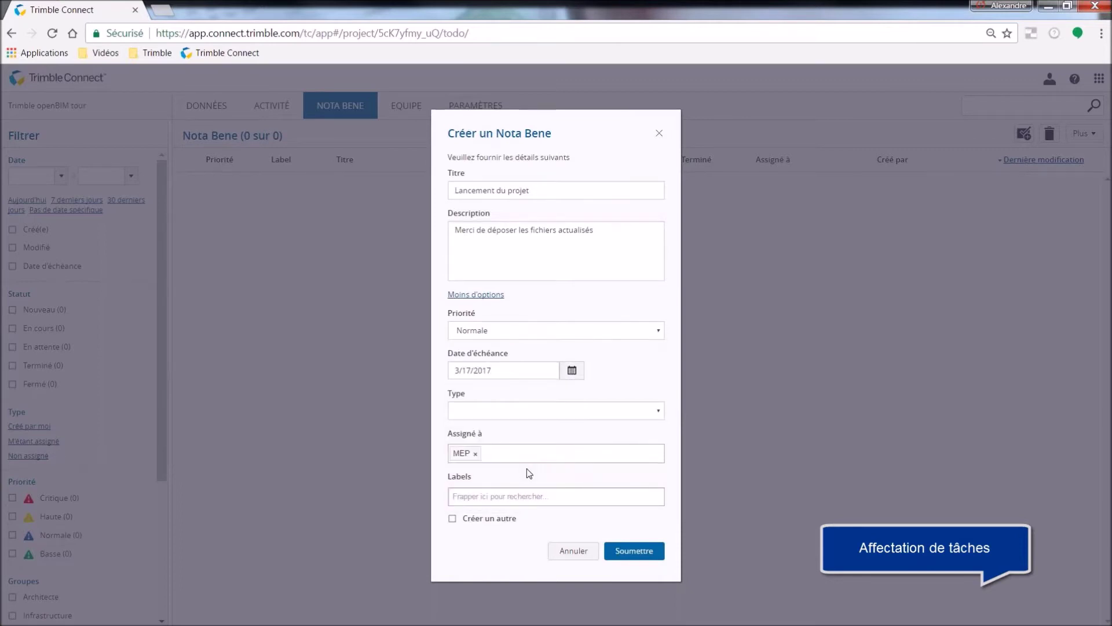
pyautogui.write('MARC')
pyautogui.click(529, 490)
pyautogui.click(512, 488)
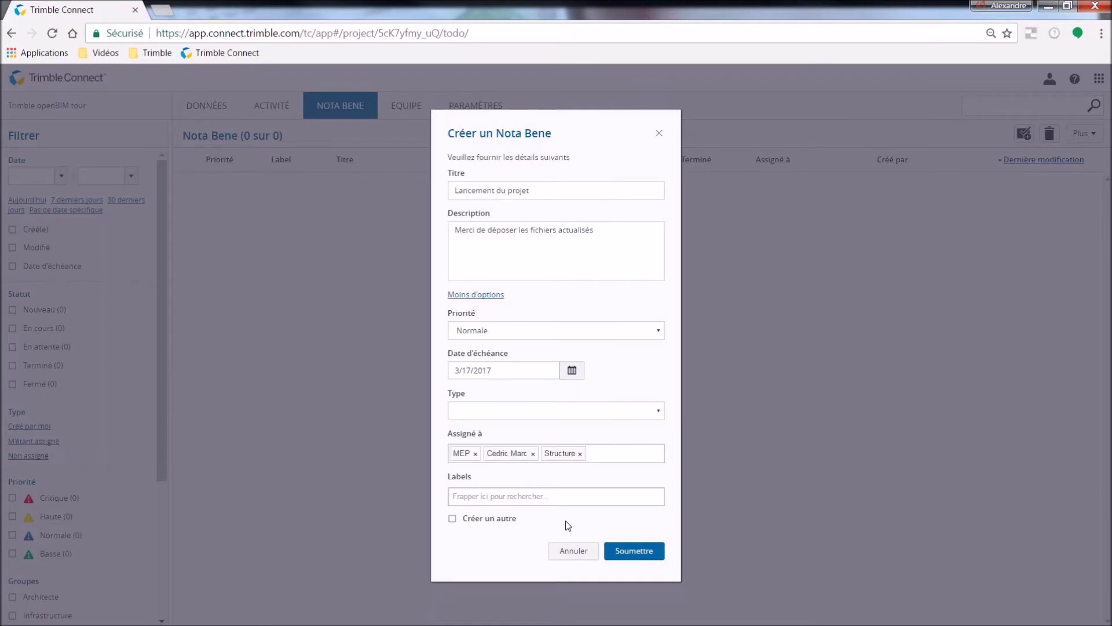
pyautogui.click(612, 551)
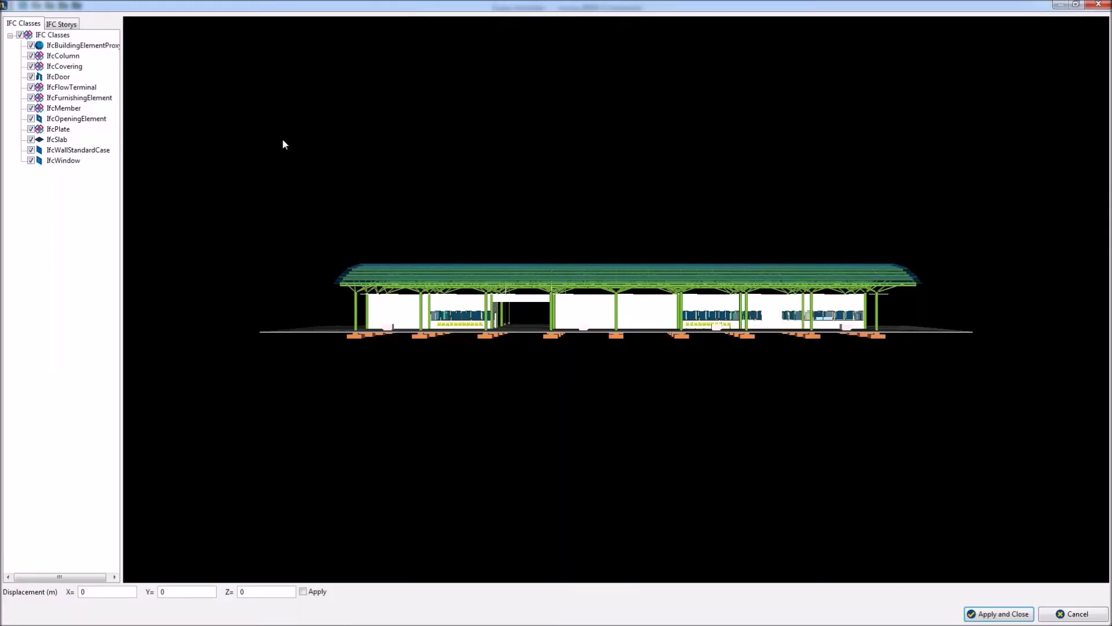
# Review the IFC storey breakdown, apply the import settings and open the Floor Manager.
pyautogui.click(62, 24)
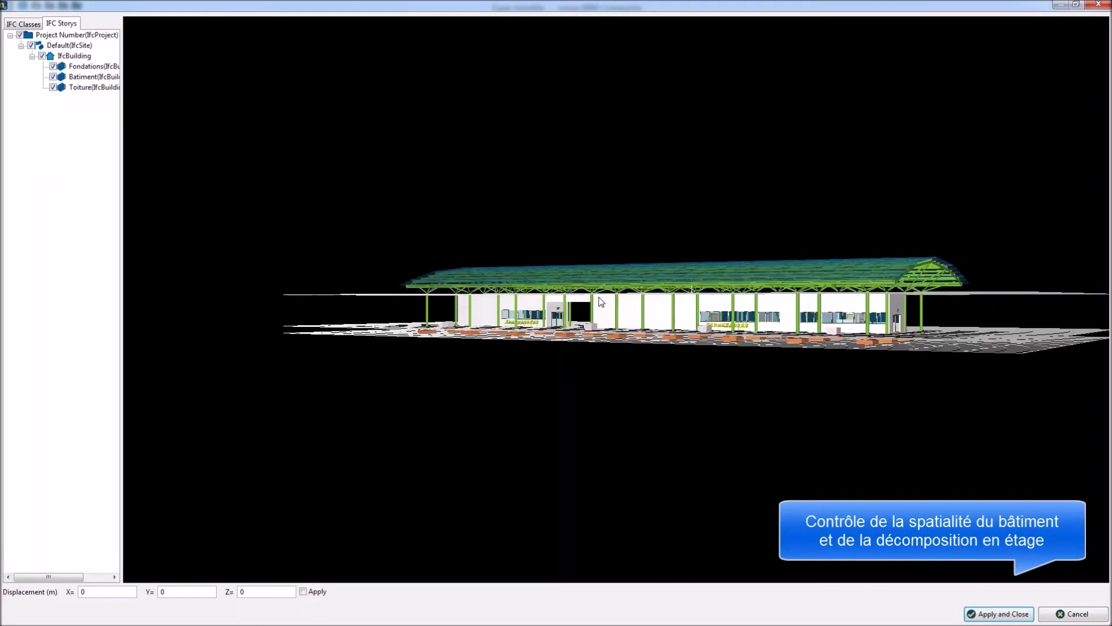
pyautogui.click(995, 616)
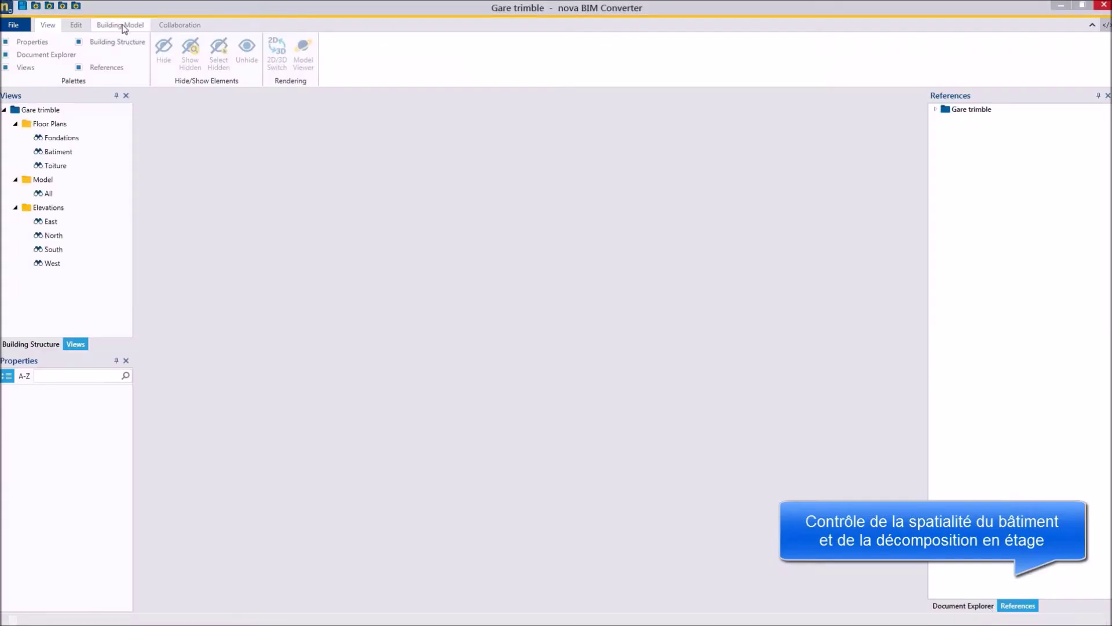
pyautogui.click(120, 25)
pyautogui.click(14, 52)
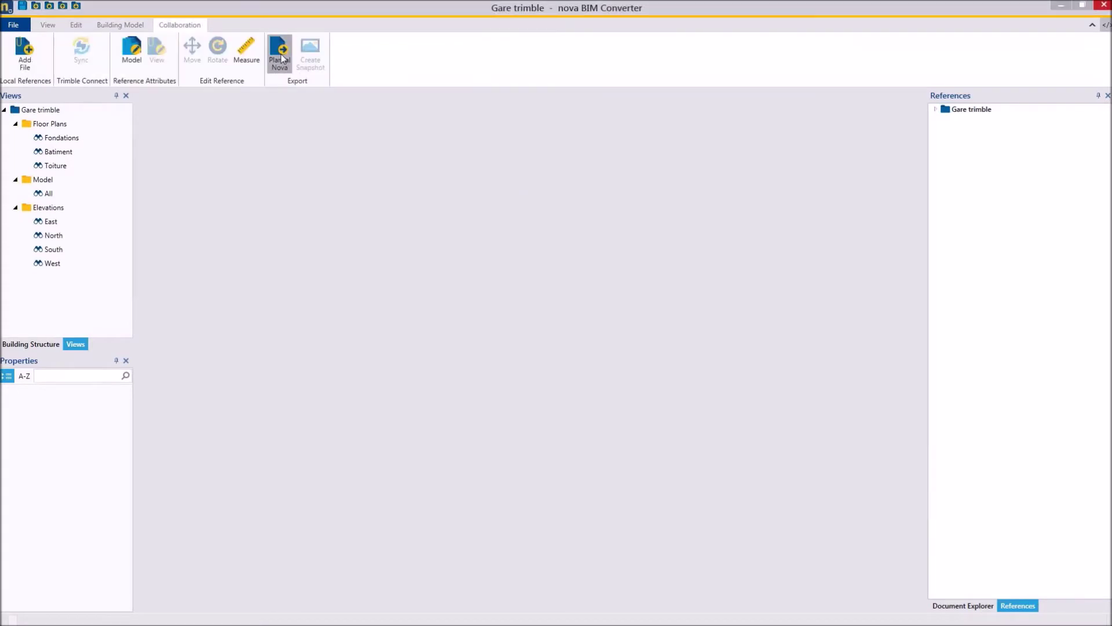
# Export the three floor plans plus the All view to Plancal Nova and save the file.
pyautogui.click(280, 54)
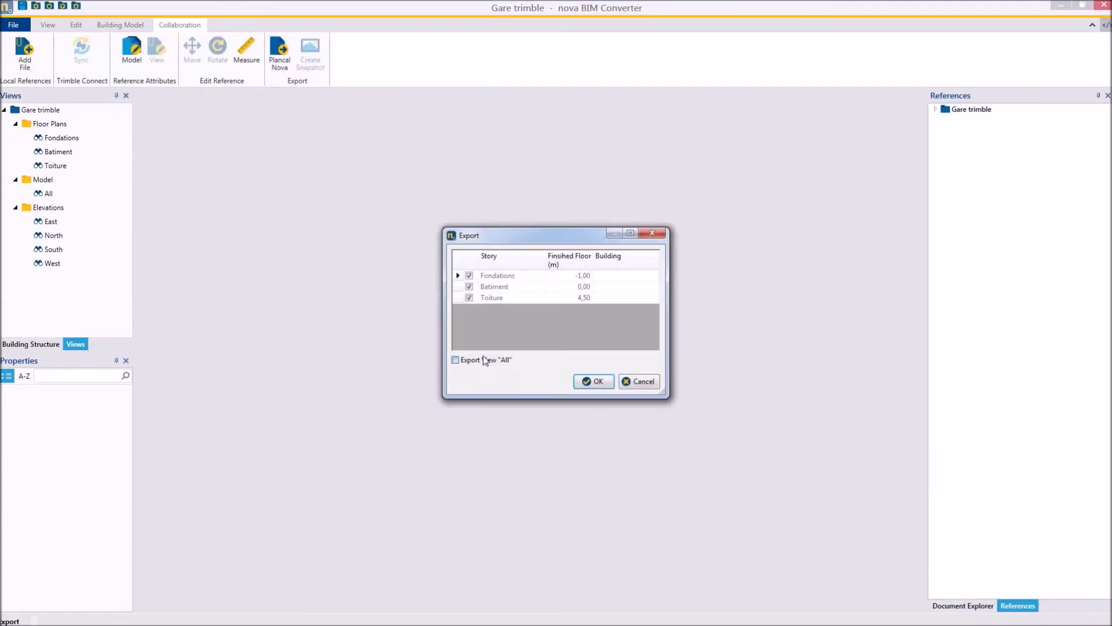
pyautogui.click(593, 381)
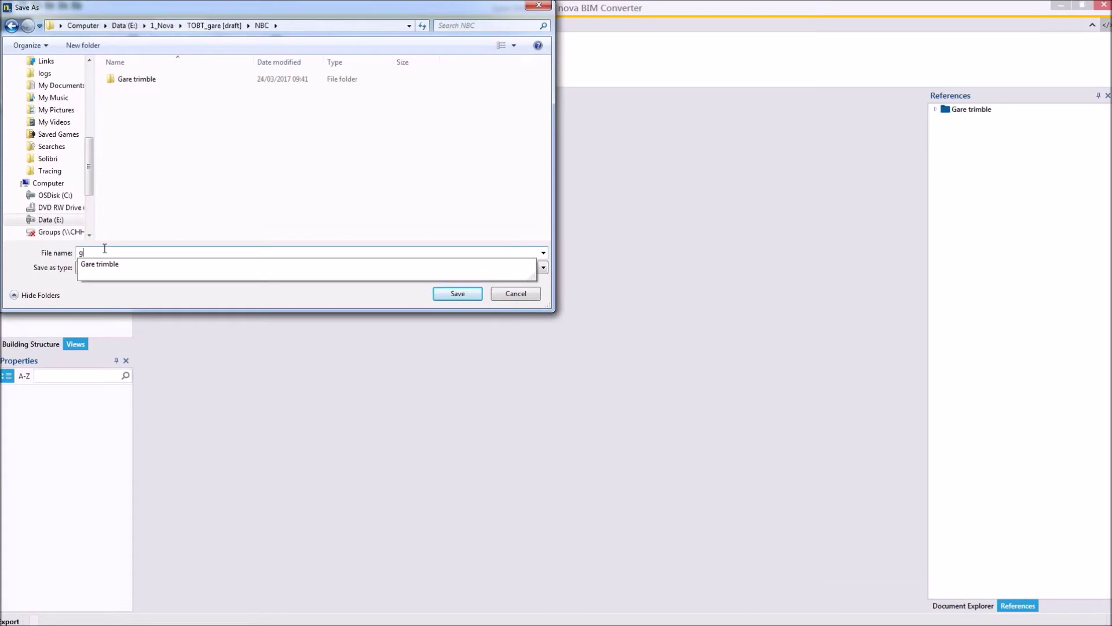
pyautogui.click(458, 293)
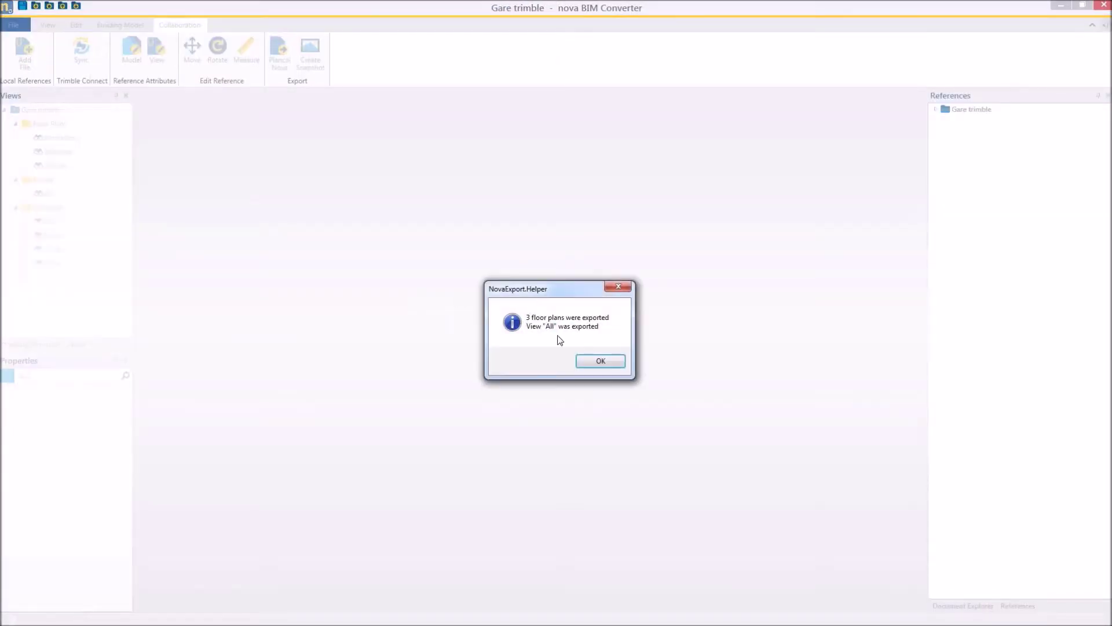
pyautogui.click(600, 361)
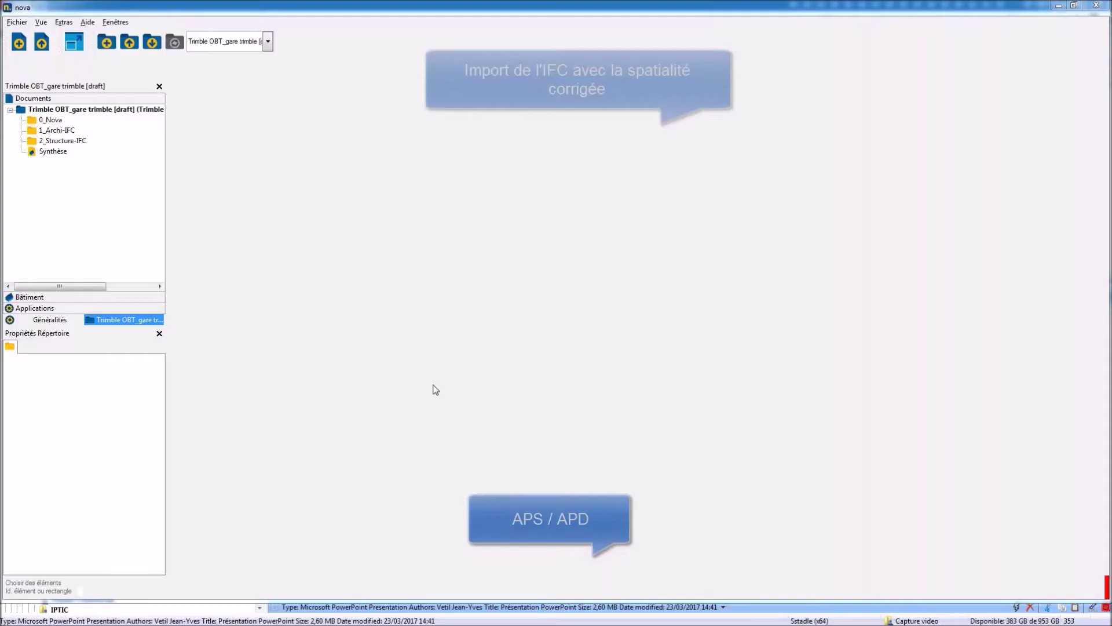
pyautogui.rightClick(77, 109)
pyautogui.click(151, 213)
# Import Architecture.n4u through nova BIM Converter with 1_Archi-IFC as the target folder.
pyautogui.click(150, 120)
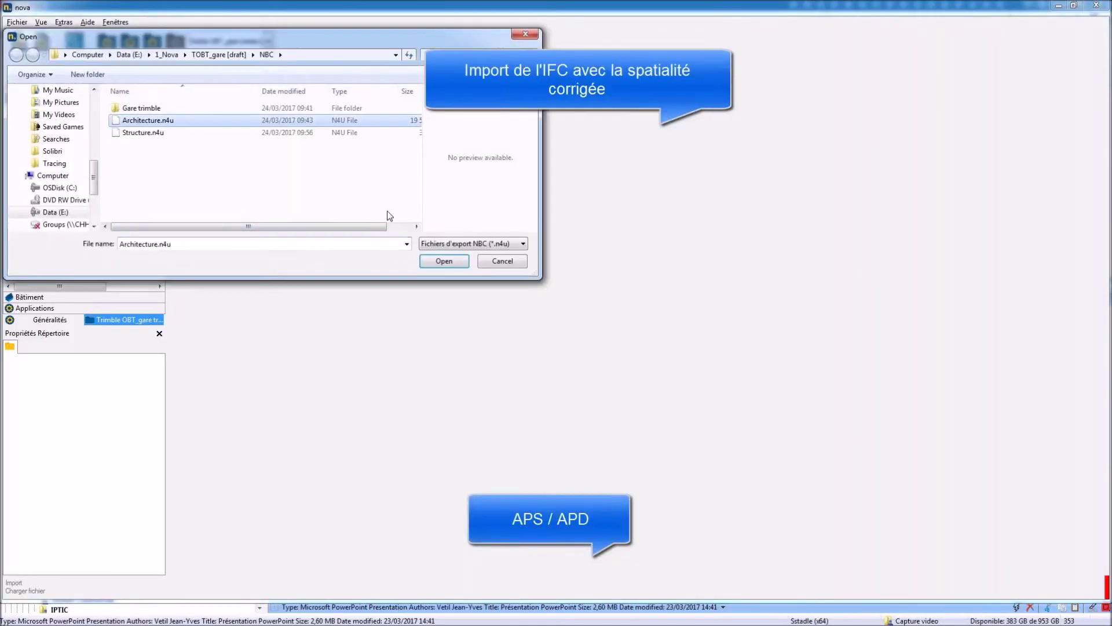
pyautogui.click(442, 260)
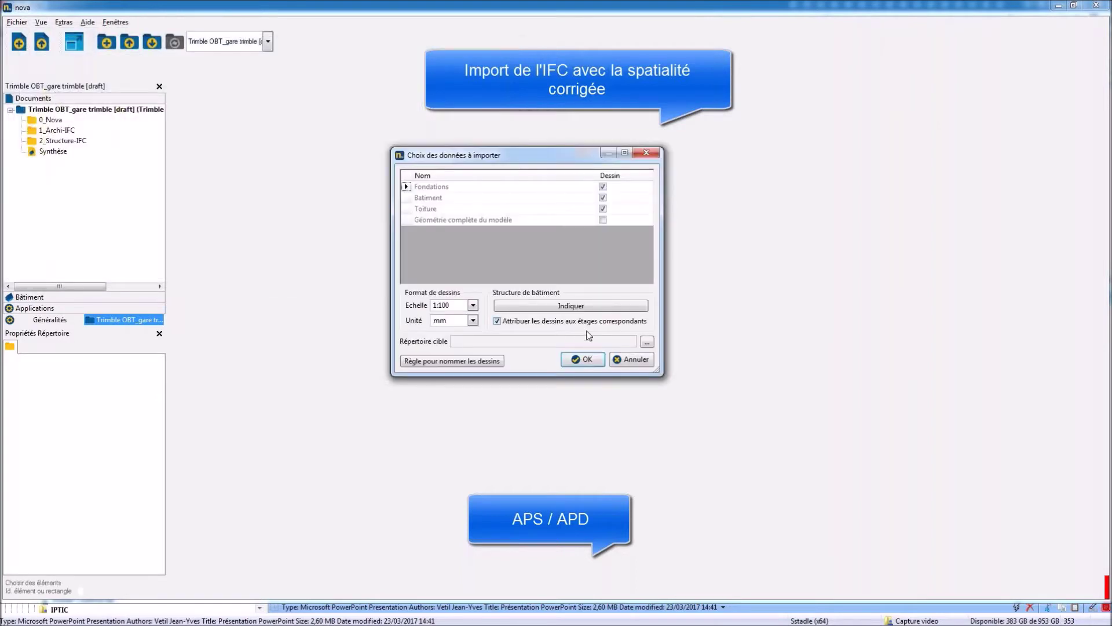
pyautogui.click(647, 341)
pyautogui.click(496, 233)
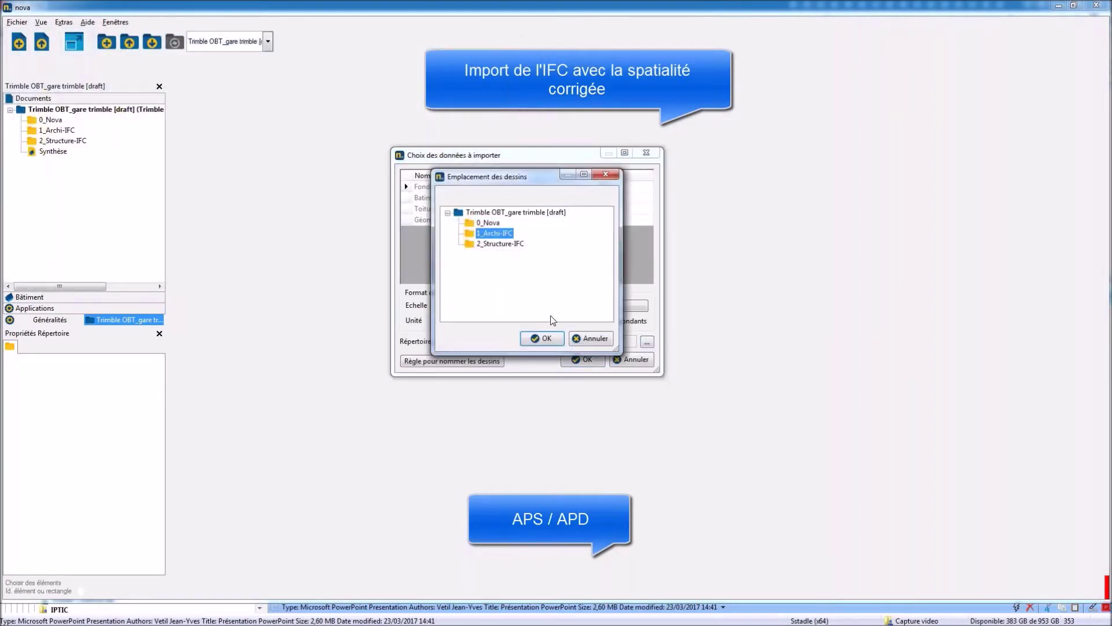
pyautogui.click(548, 339)
pyautogui.click(584, 360)
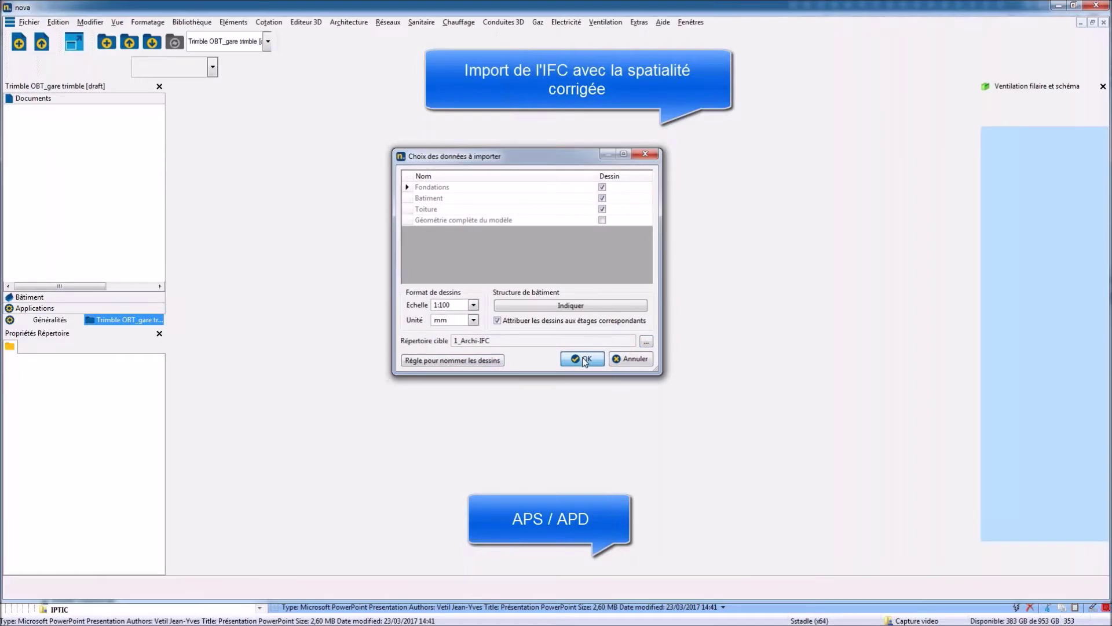
pyautogui.press('Return')
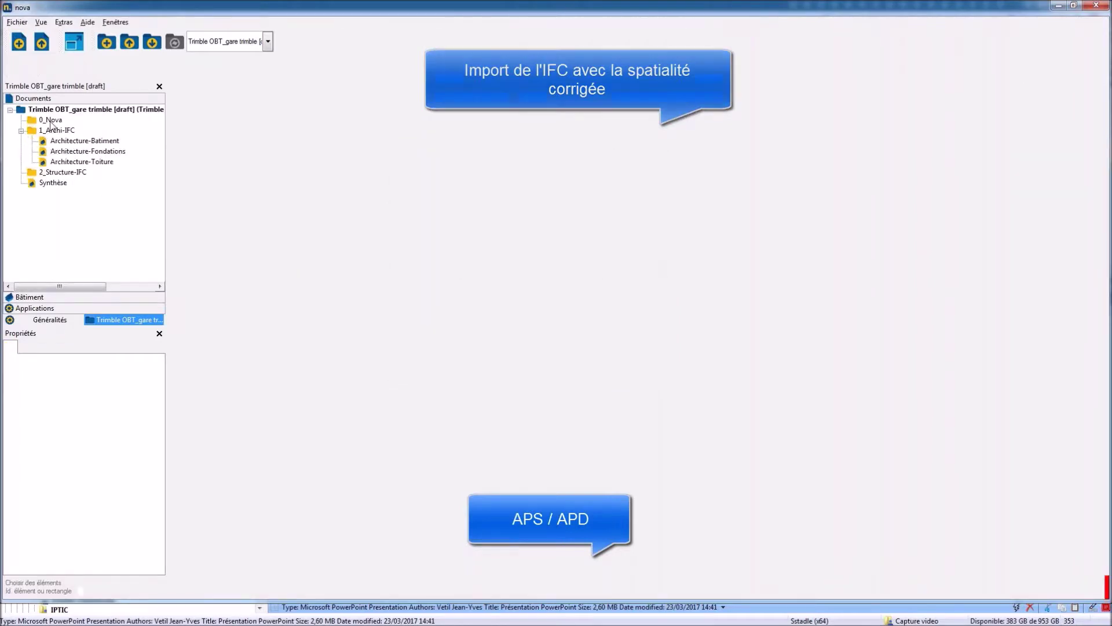
pyautogui.rightClick(51, 123)
# Create a 1:50 A0 landscape model drawing as a plan view of storey 1 (Batiment).
pyautogui.moveTo(65, 129)
pyautogui.click(249, 142)
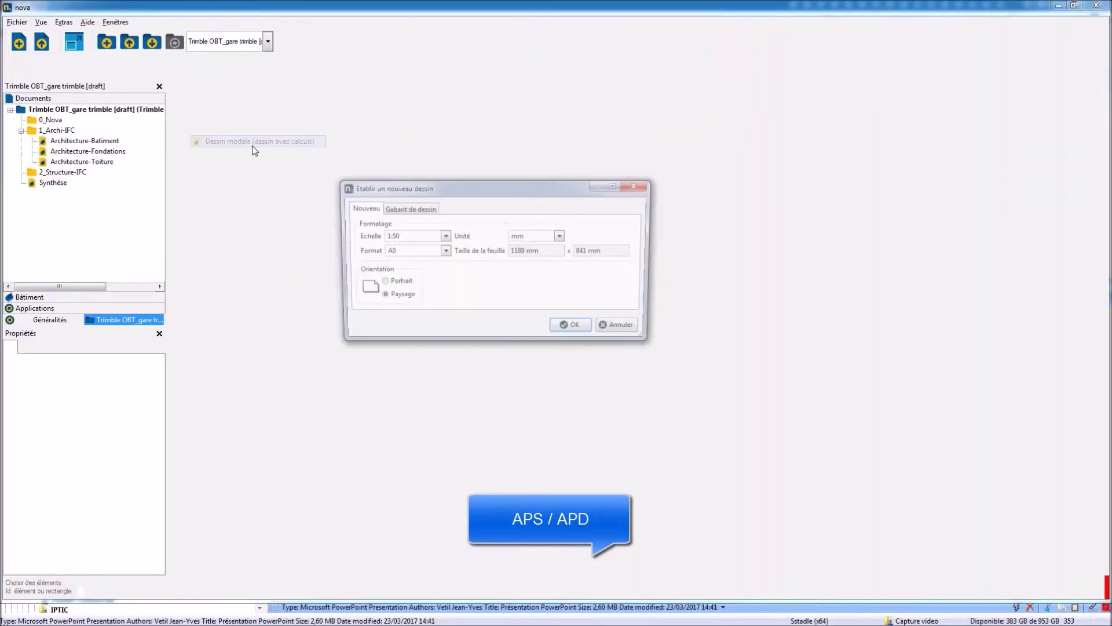
pyautogui.click(577, 326)
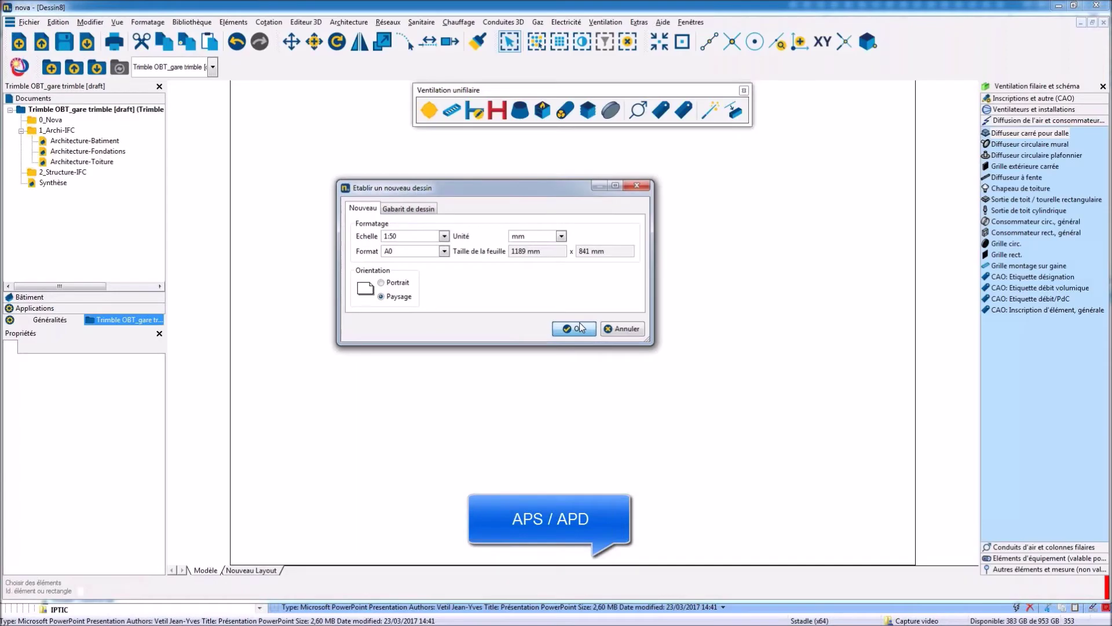
pyautogui.click(470, 276)
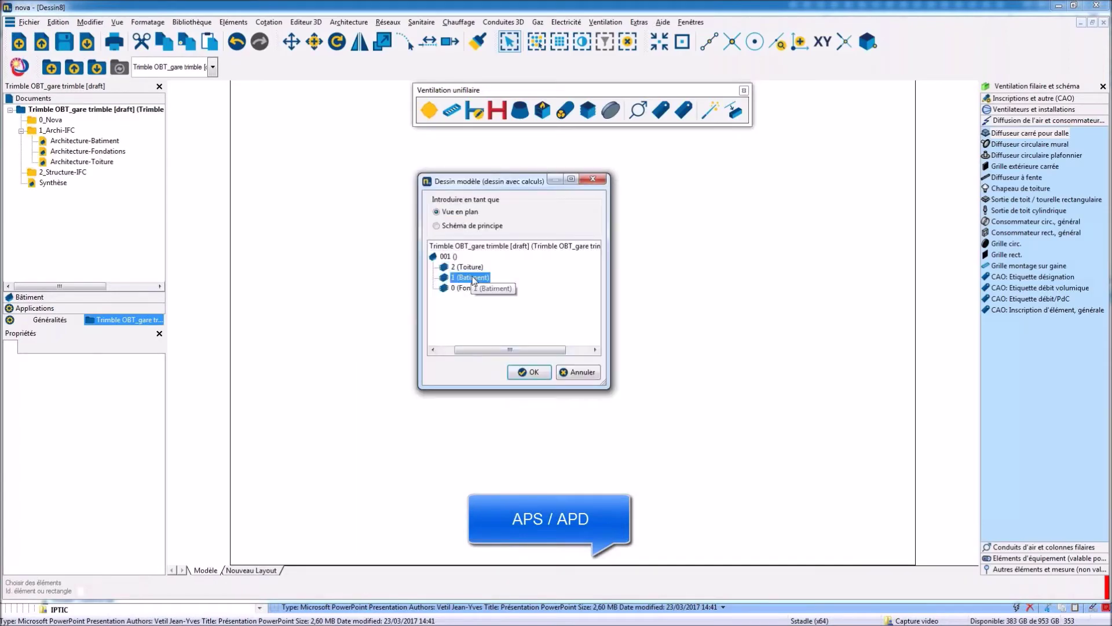
pyautogui.click(529, 372)
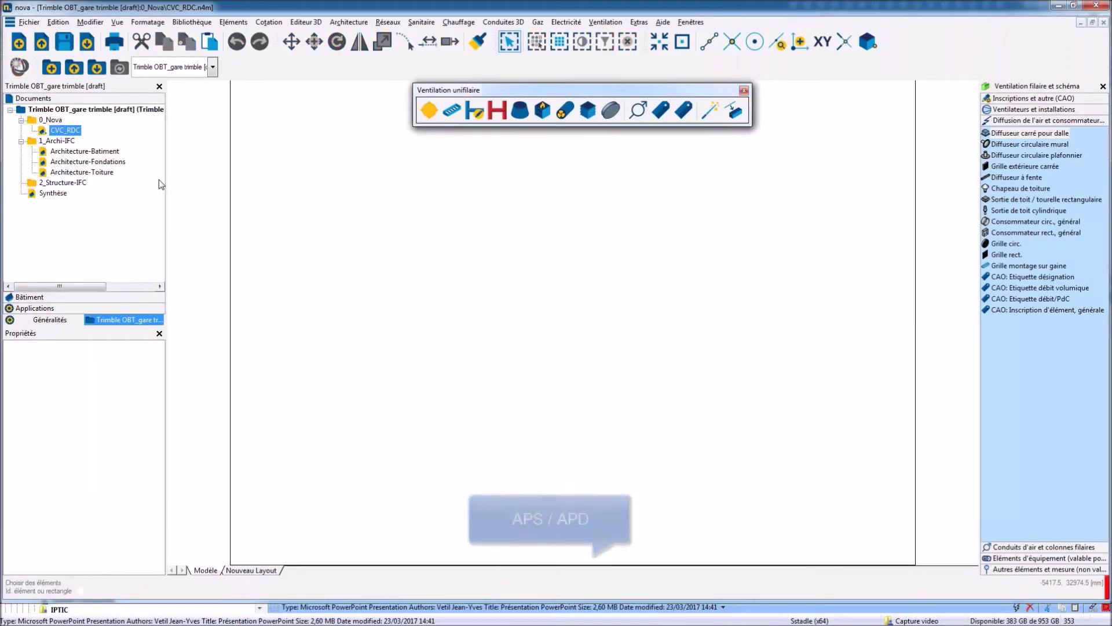
# Add Architecture-Batiment from 1_Archi-IFC as a reference drawing for CVC_RDC.
pyautogui.rightClick(454, 305)
pyautogui.click(495, 341)
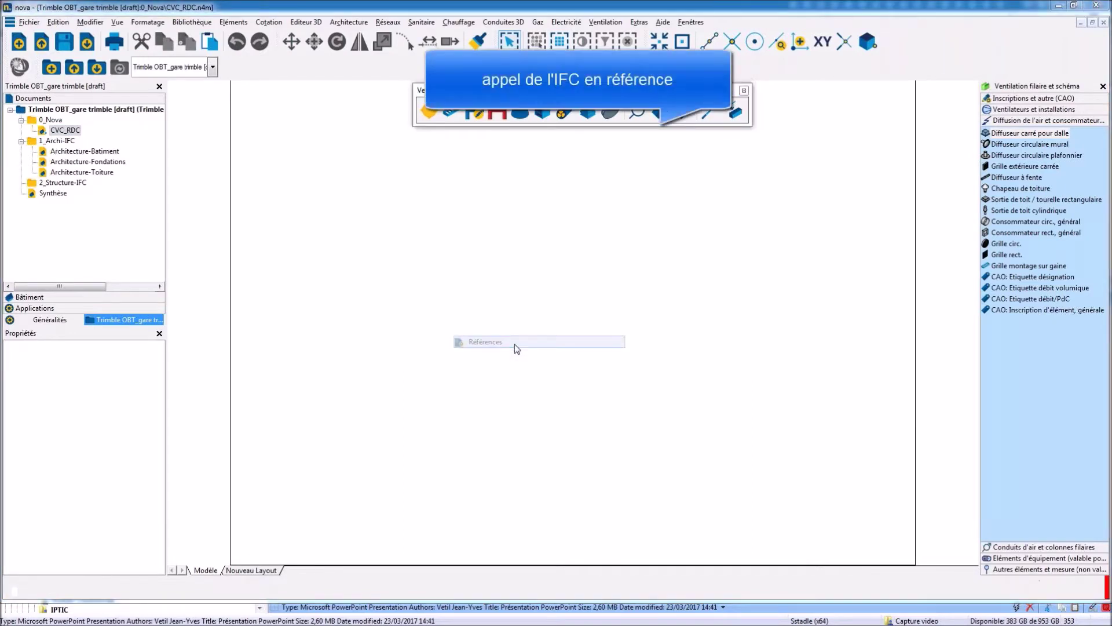
pyautogui.click(868, 329)
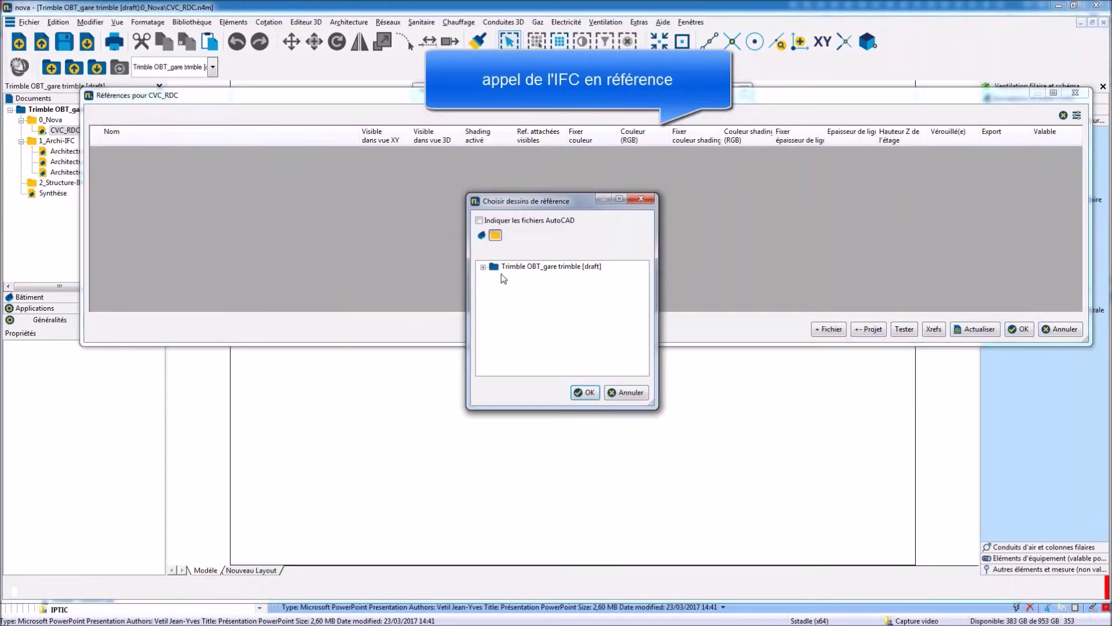
pyautogui.click(483, 267)
pyautogui.click(495, 287)
pyautogui.click(516, 297)
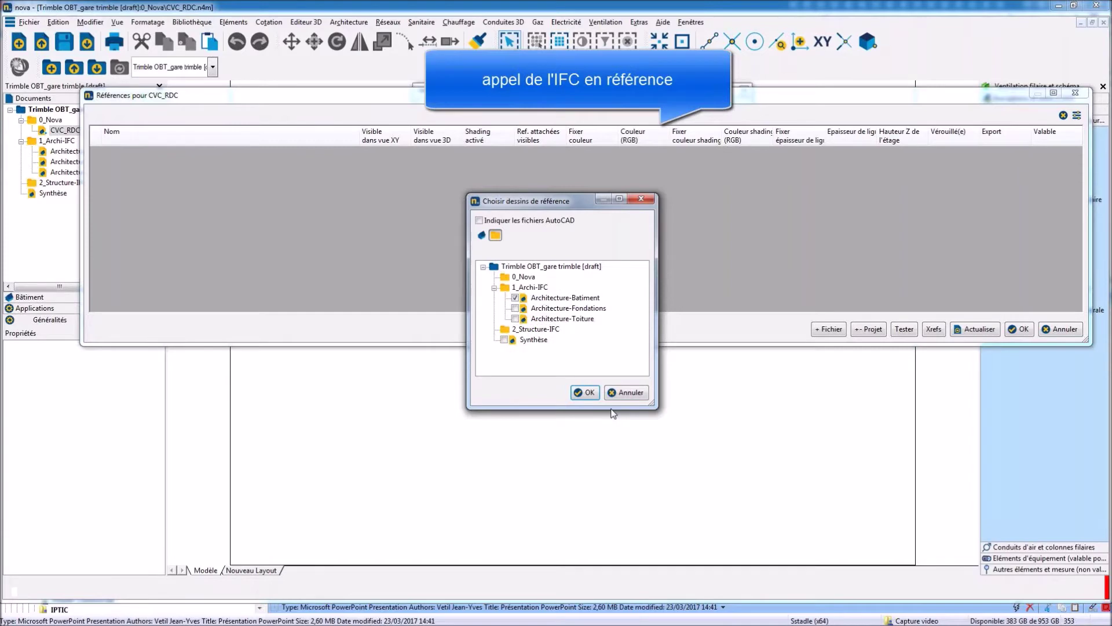
pyautogui.press('Return')
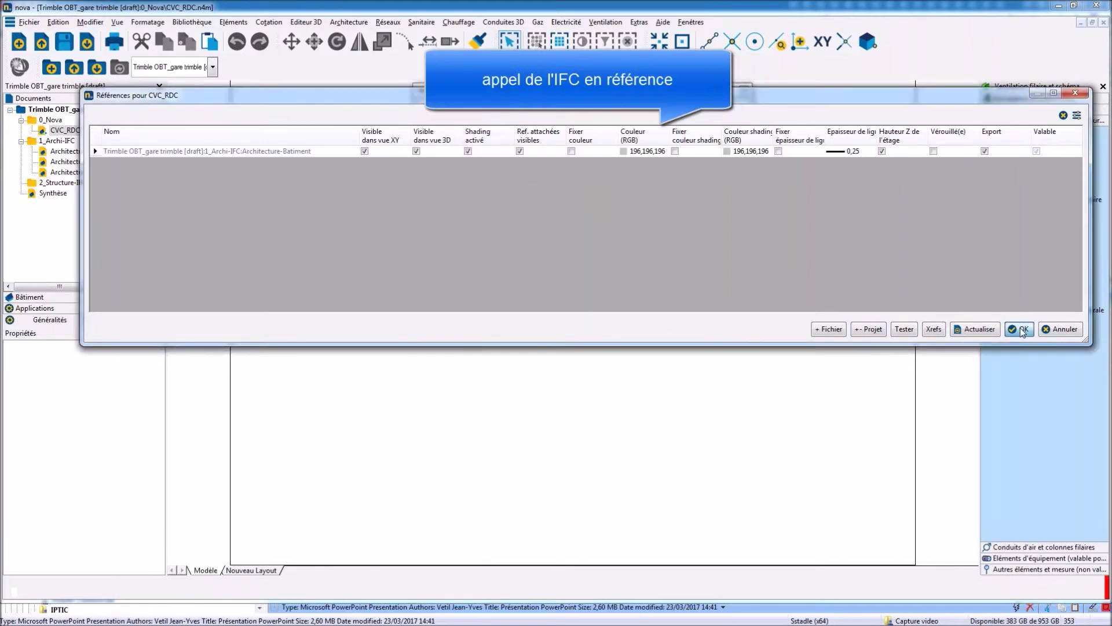
pyautogui.click(1022, 329)
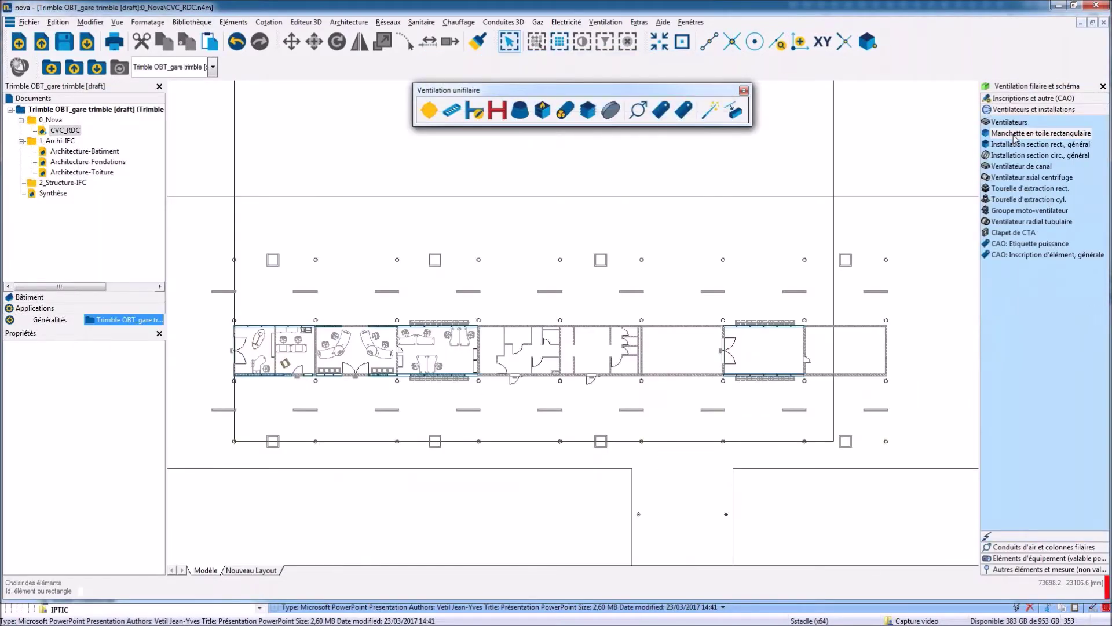
# Place a Diffuseur carré pour dalle in the office and cut a section through it.
pyautogui.scroll(5, 488, 366)
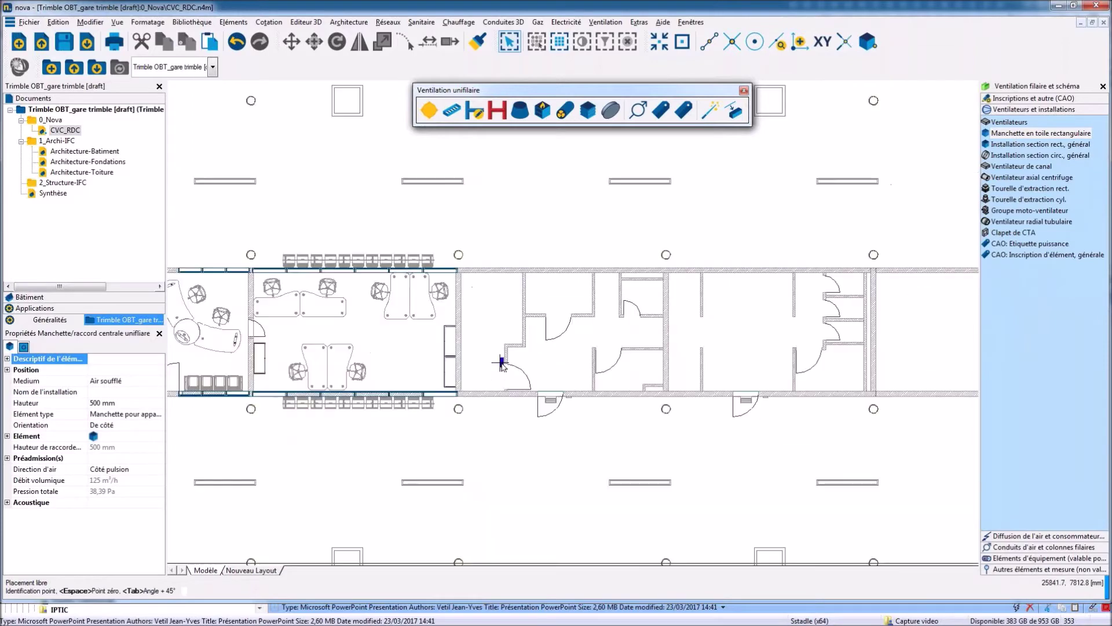
pyautogui.click(1047, 536)
pyautogui.click(1009, 134)
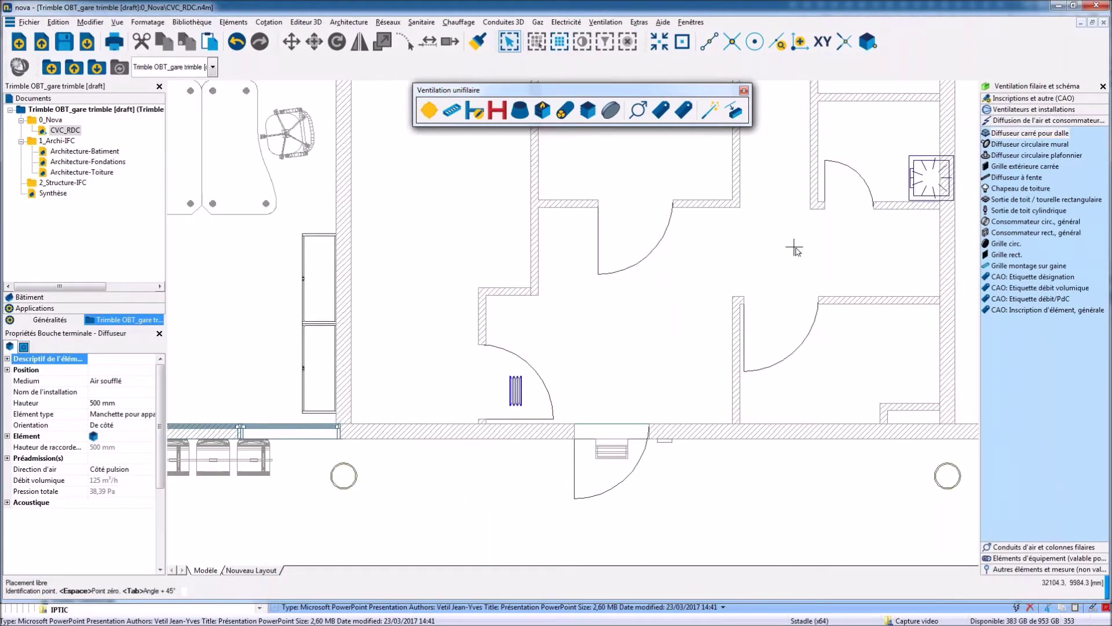
pyautogui.scroll(-2, 794, 248)
pyautogui.click(370, 437)
pyautogui.moveTo(452, 462)
pyautogui.mouseDown()
pyautogui.moveTo(441, 449)
pyautogui.moveTo(427, 517)
pyautogui.mouseUp()
pyautogui.press('F3')
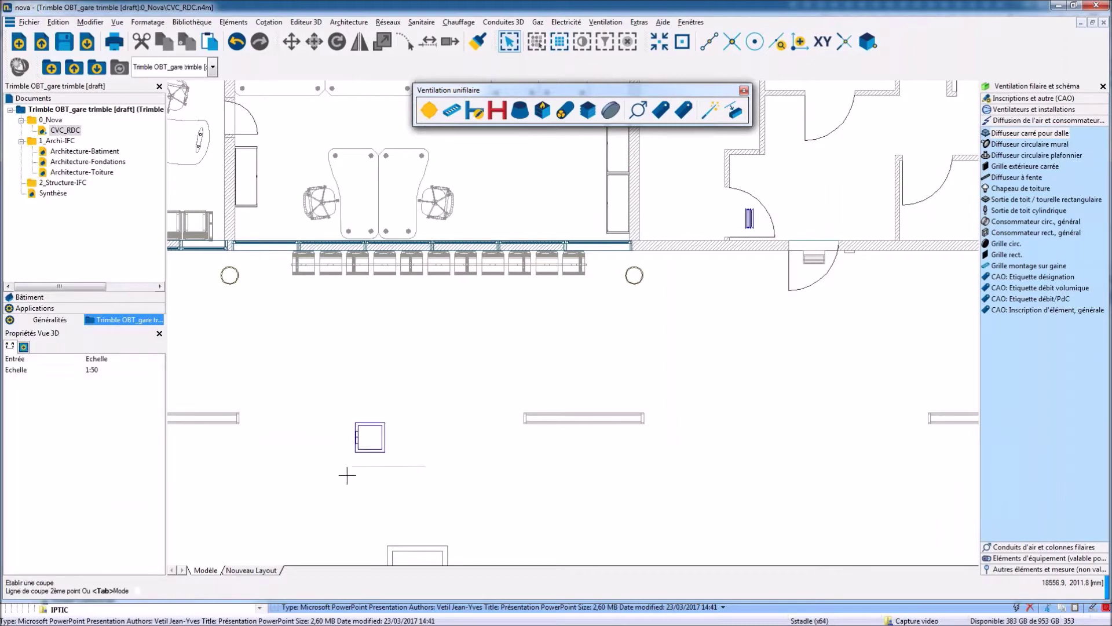
pyautogui.click(464, 428)
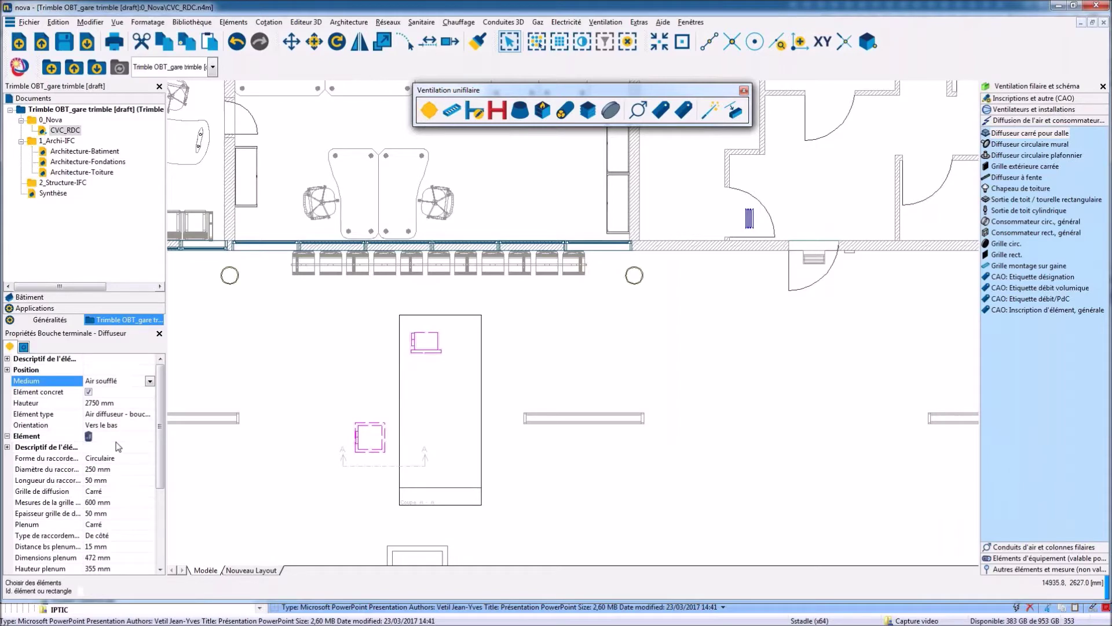
# Set the diffuser to 2500 mm height, 160 mm connection diameter and 100 mm plenum distance.
pyautogui.click(123, 406)
pyautogui.write('2500')
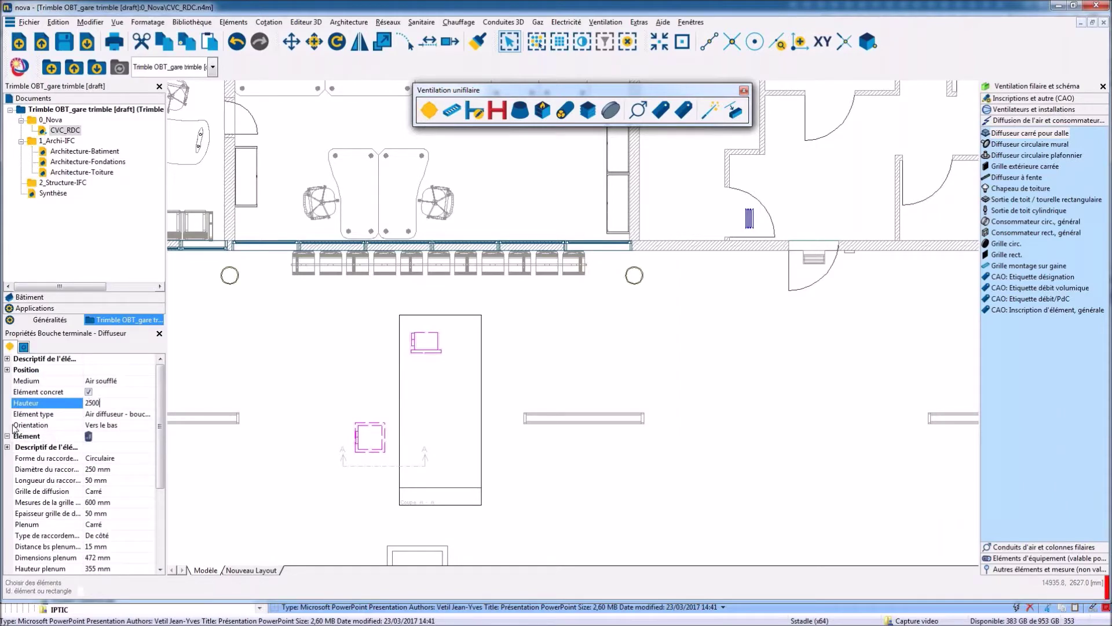
pyautogui.press('Tab')
pyautogui.click(117, 470)
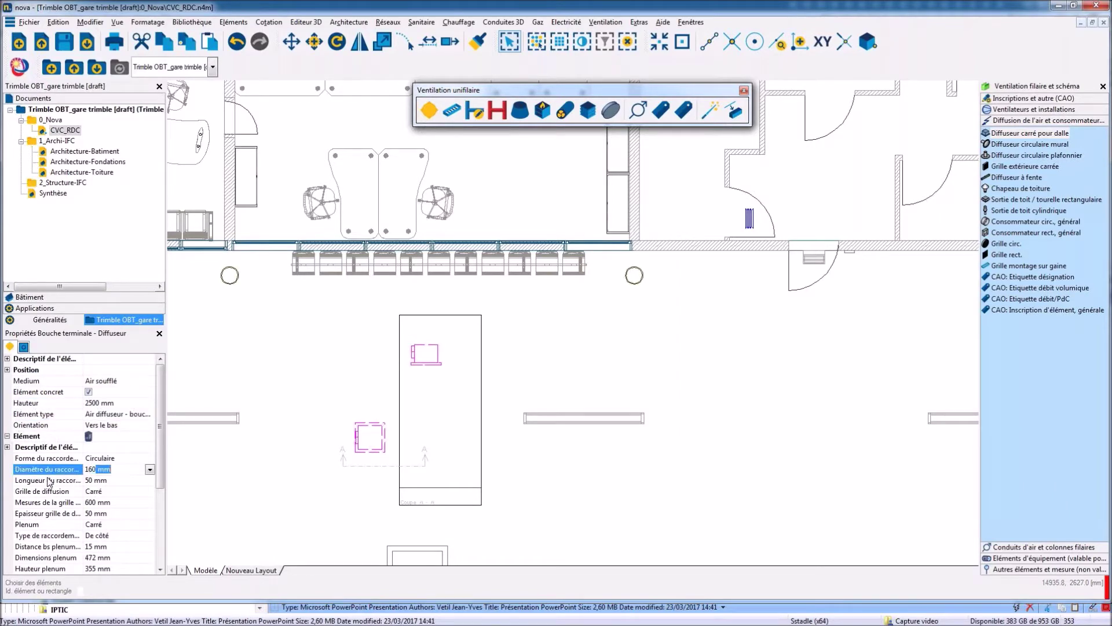
pyautogui.press('Tab')
pyautogui.click(62, 548)
pyautogui.write('1')
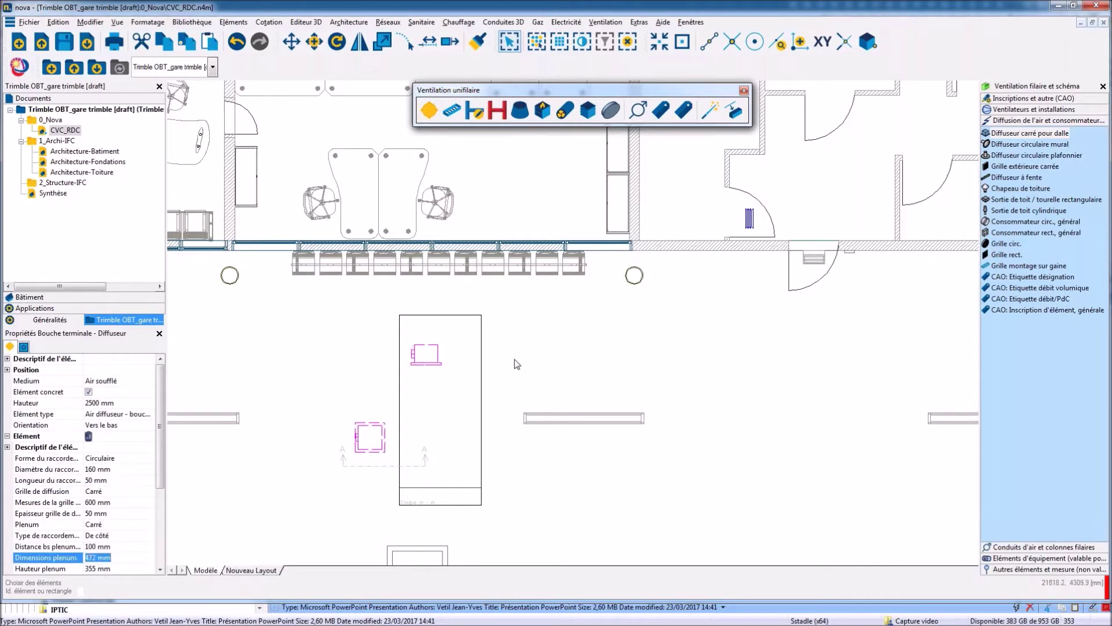
# Place two more identical square diffusers near the desks in the open office.
pyautogui.rightClick(431, 367)
pyautogui.click(459, 388)
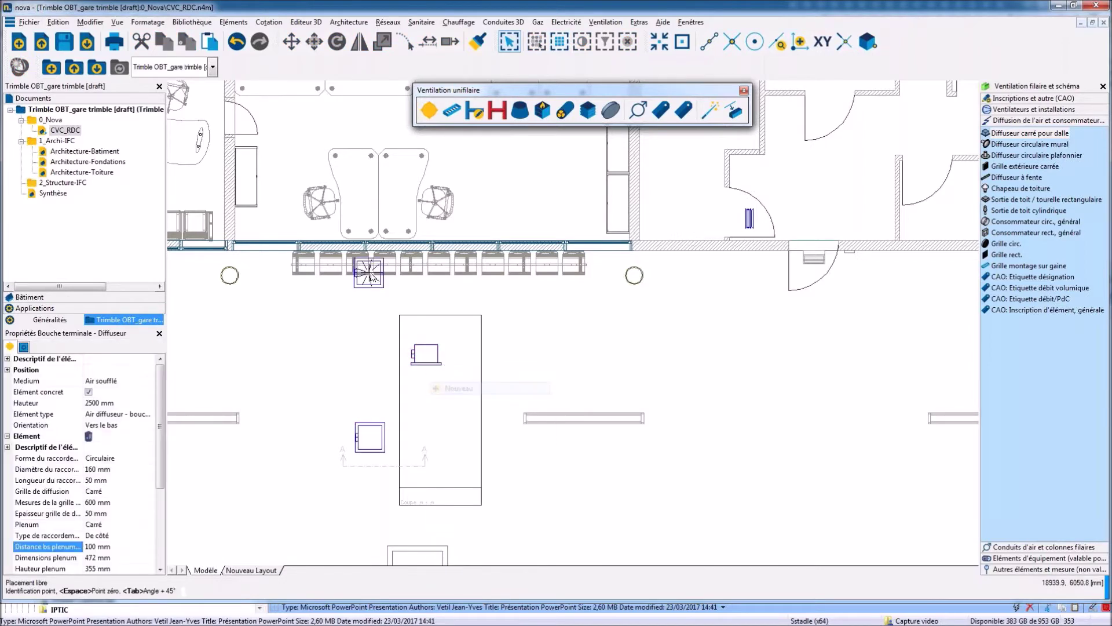
pyautogui.moveTo(394, 253); pyautogui.dragTo(474, 380, button='middle')
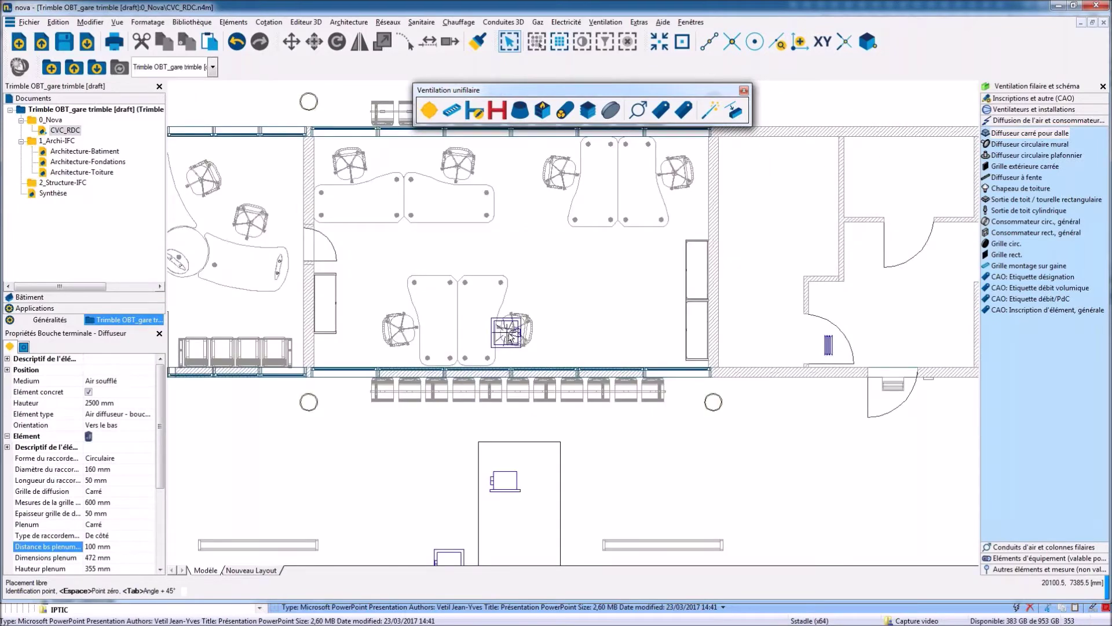
pyautogui.press('Tab')
pyautogui.press('Tab')
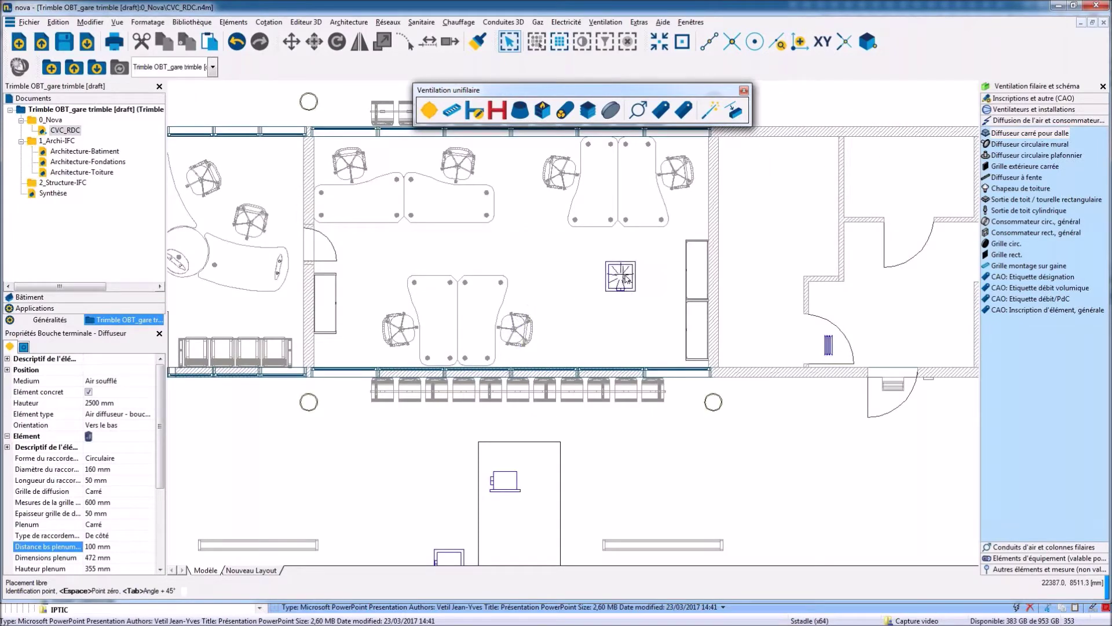
pyautogui.click(606, 272)
pyautogui.click(391, 274)
pyautogui.moveTo(459, 290); pyautogui.dragTo(476, 296, button='middle')
pyautogui.scroll(-5, 476, 295)
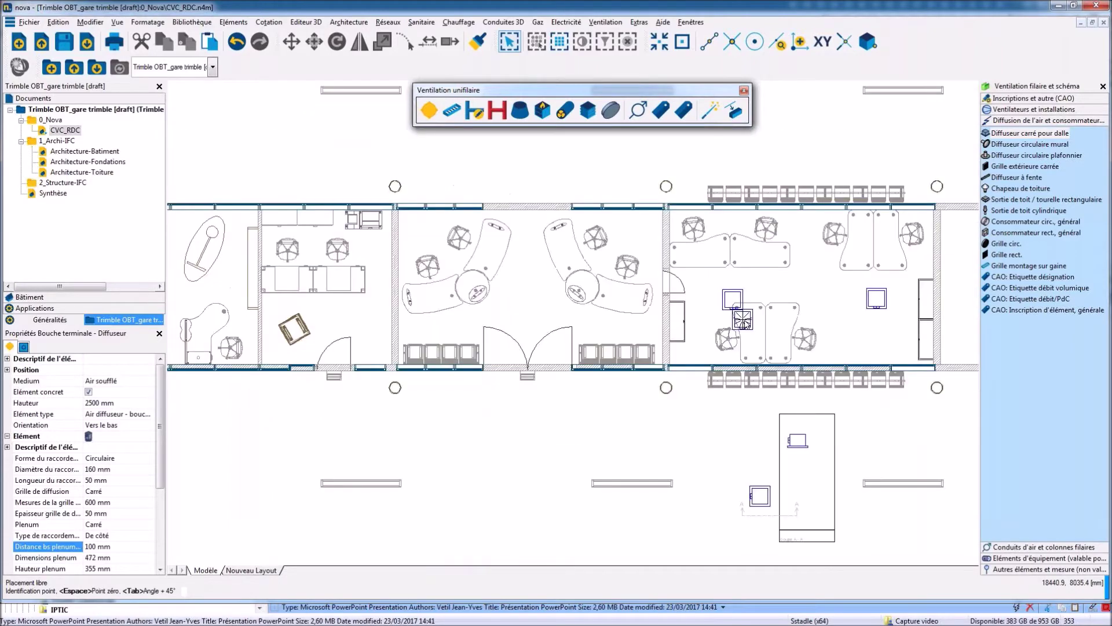
pyautogui.scroll(4, 369, 356)
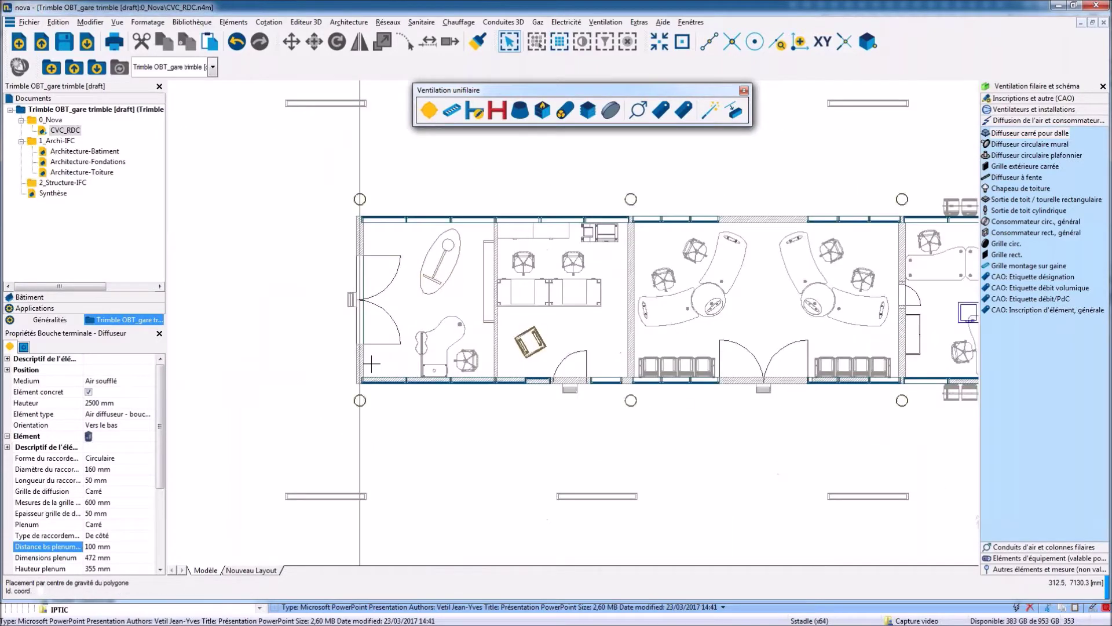
pyautogui.moveTo(409, 320); pyautogui.dragTo(411, 344, button='middle')
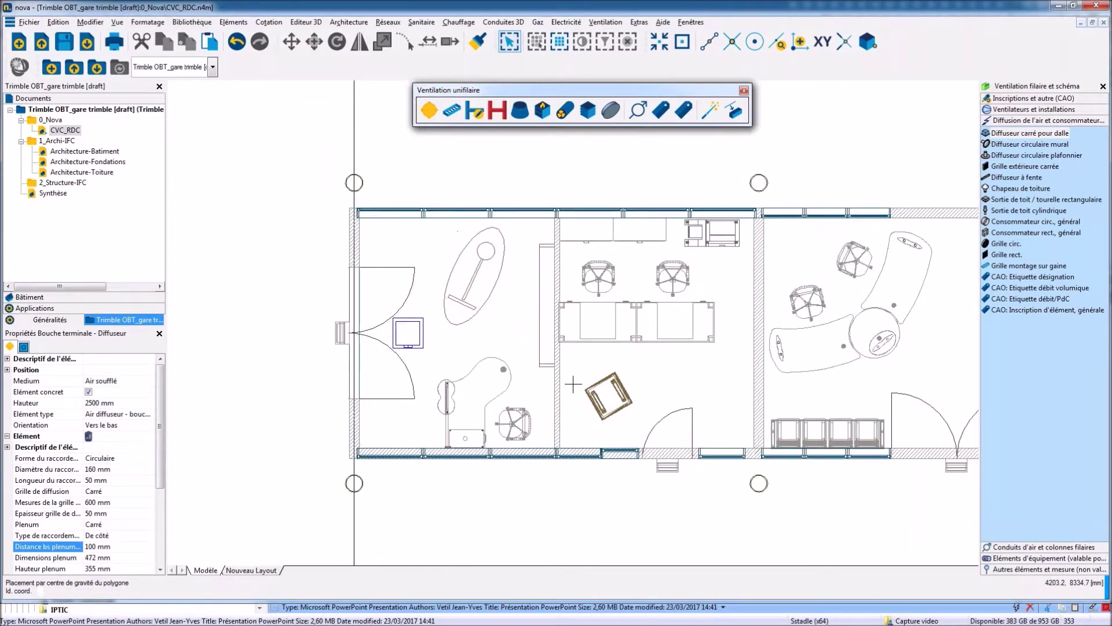
pyautogui.scroll(-3, 577, 429)
# Lay out one row of four diffusers, turned 180°, across the meeting room's corners.
pyautogui.scroll(3, 575, 460)
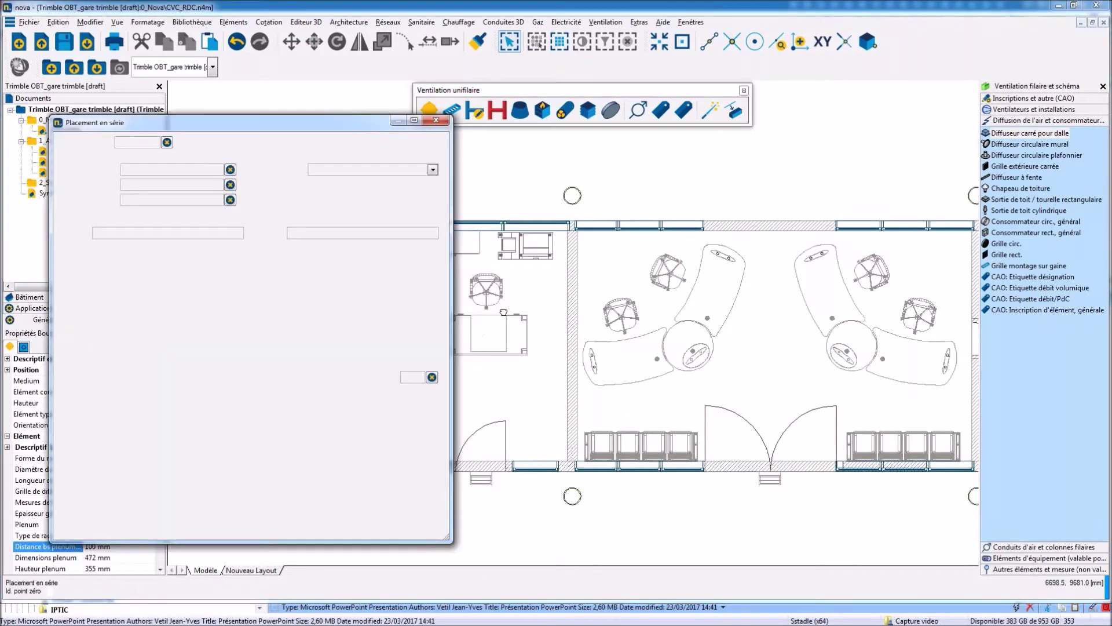
pyautogui.click(575, 461)
pyautogui.moveTo(873, 439); pyautogui.dragTo(566, 446, button='middle')
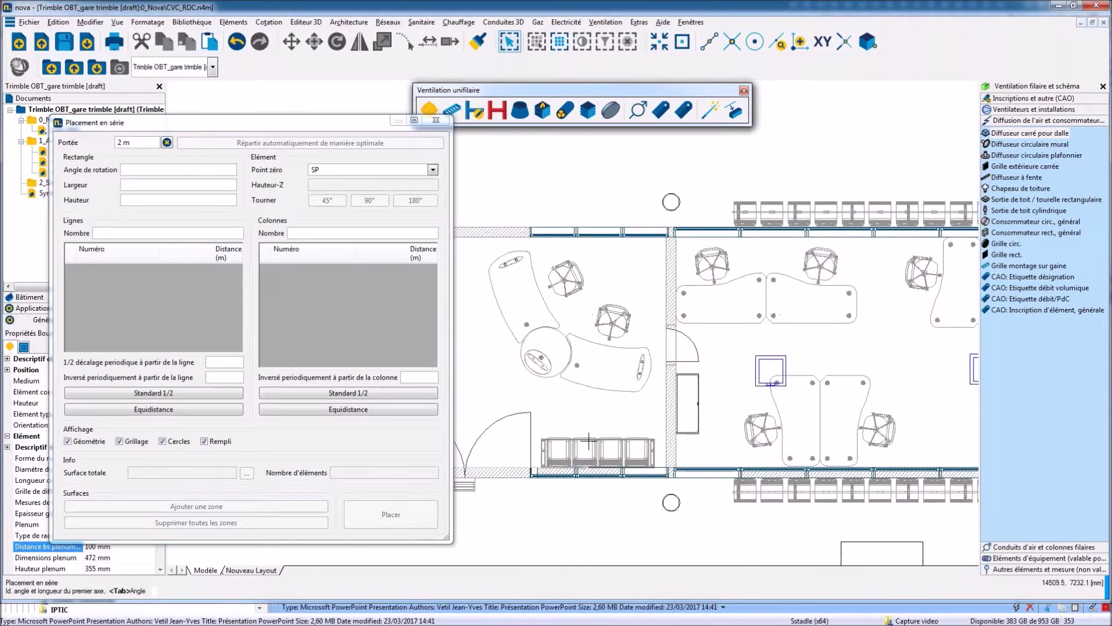
pyautogui.click(667, 468)
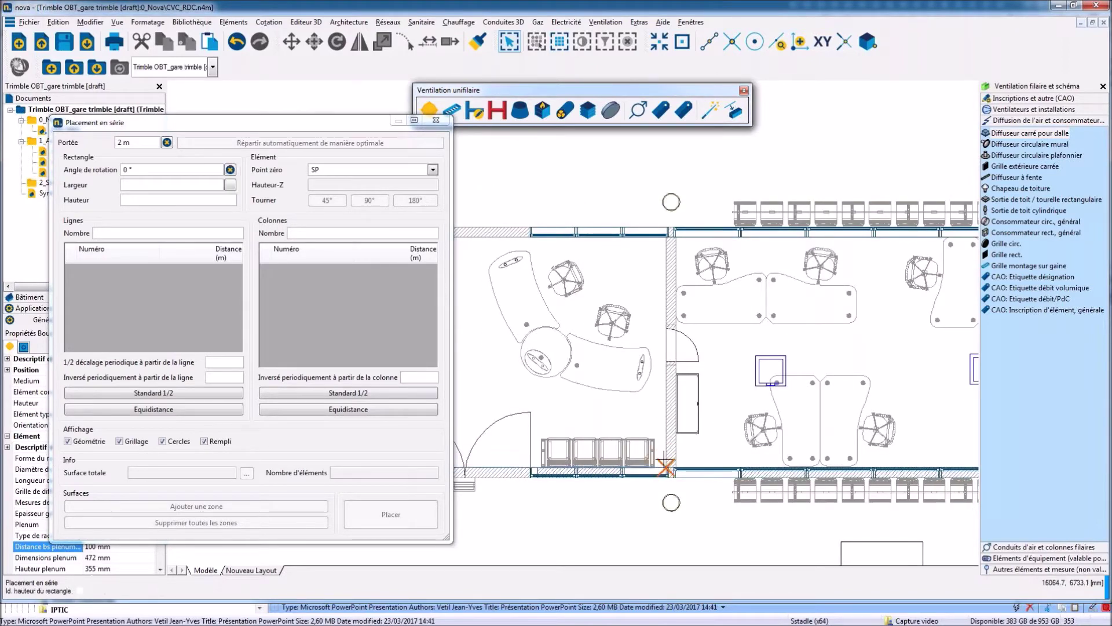
pyautogui.click(664, 238)
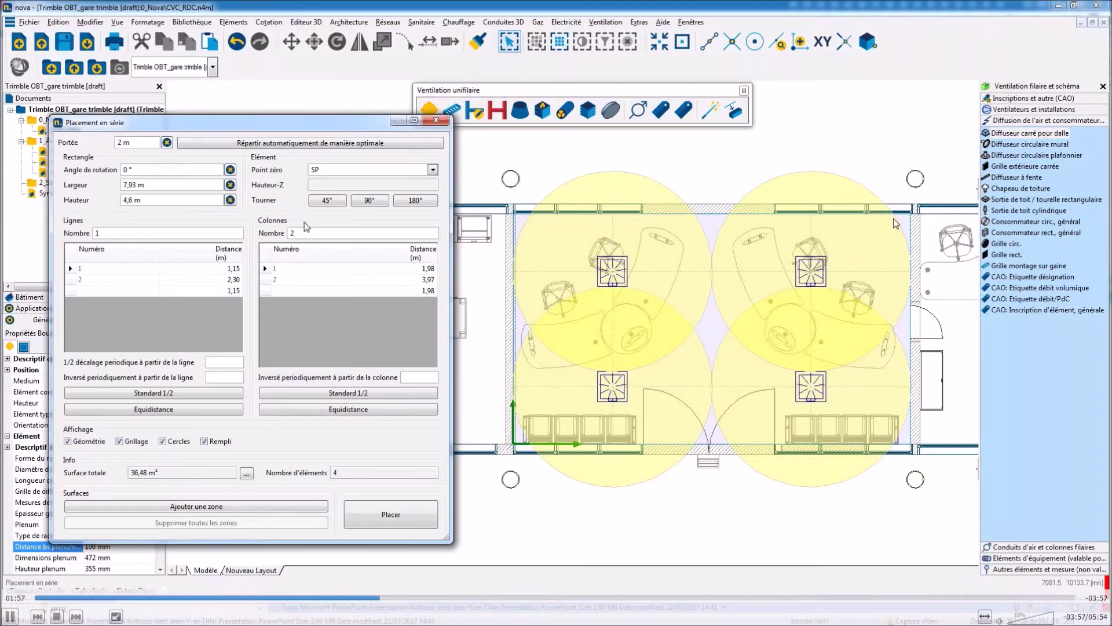
pyautogui.press('BackSpace')
pyautogui.write('1')
pyautogui.press('Tab')
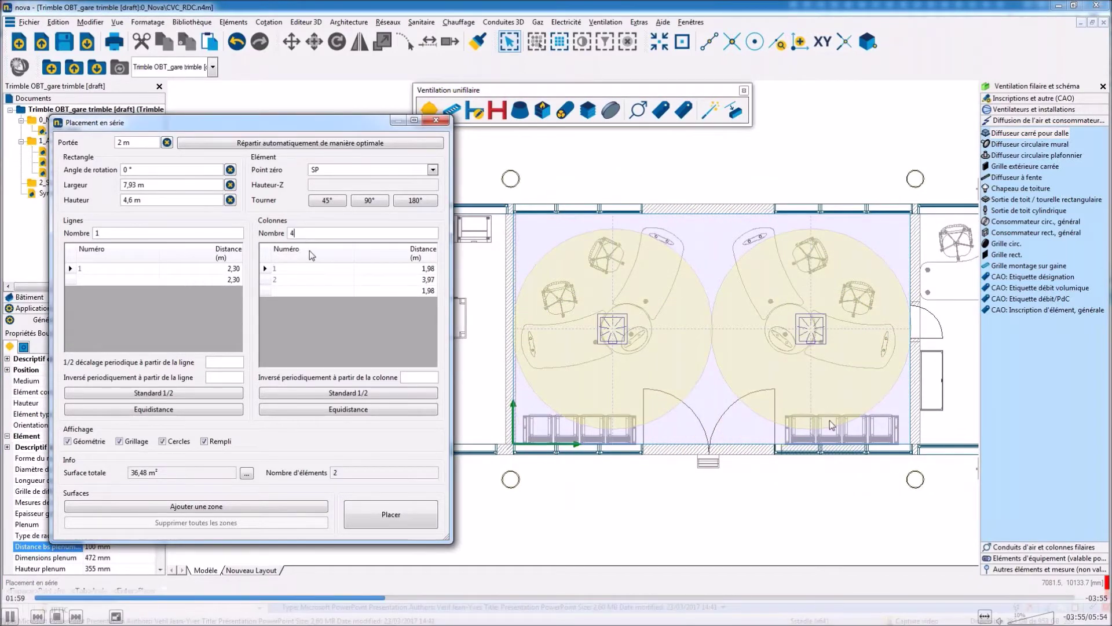
pyautogui.write('4')
pyautogui.click(339, 279)
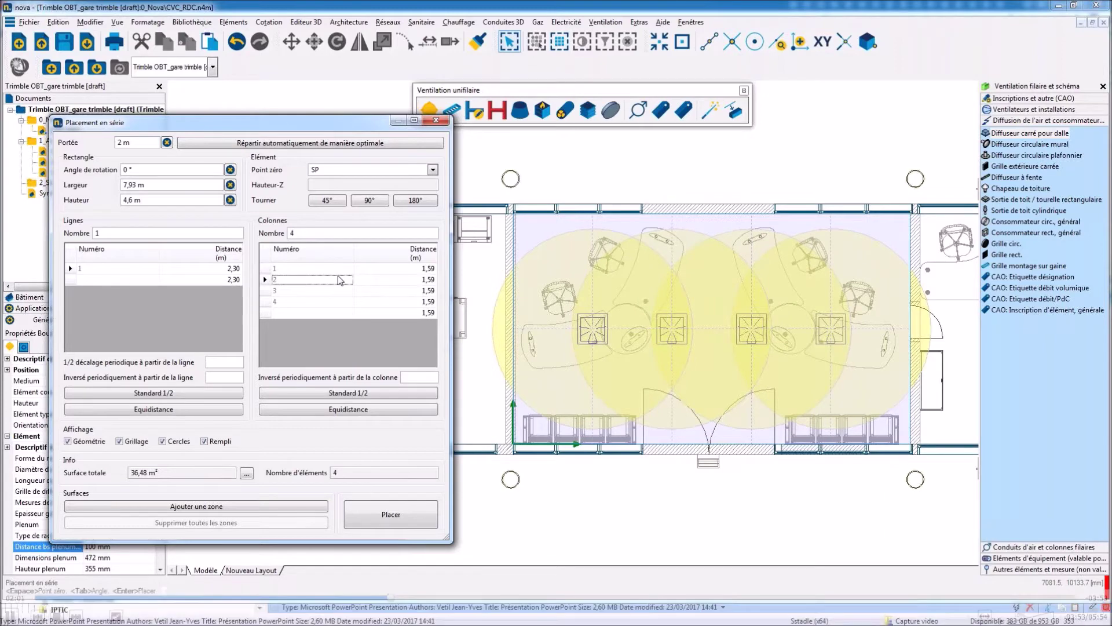
pyautogui.click(425, 202)
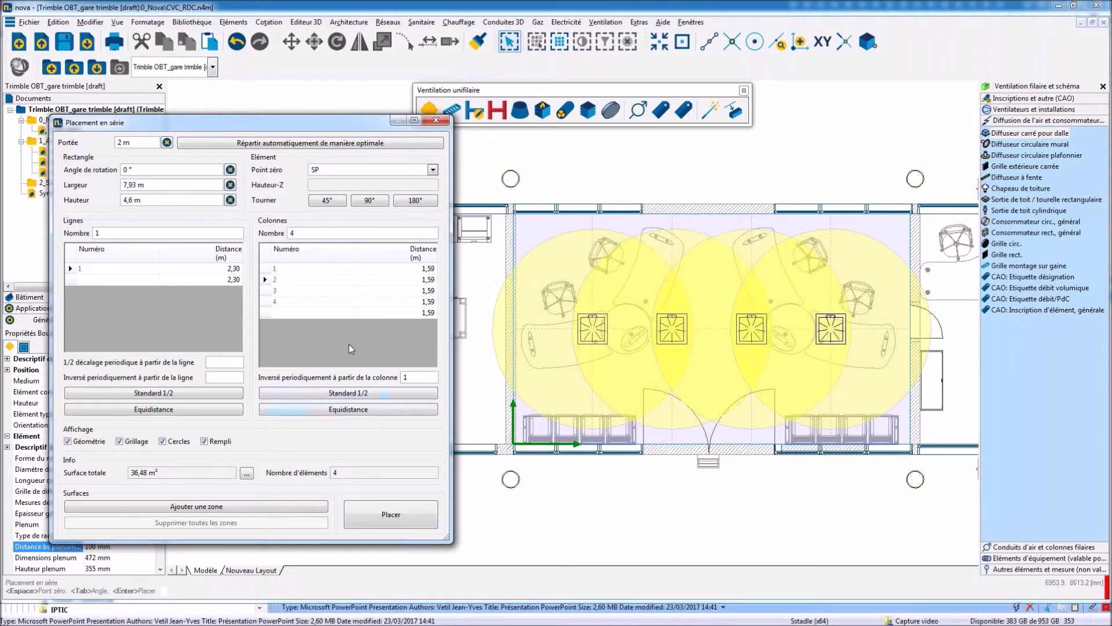
pyautogui.click(333, 302)
pyautogui.click(391, 515)
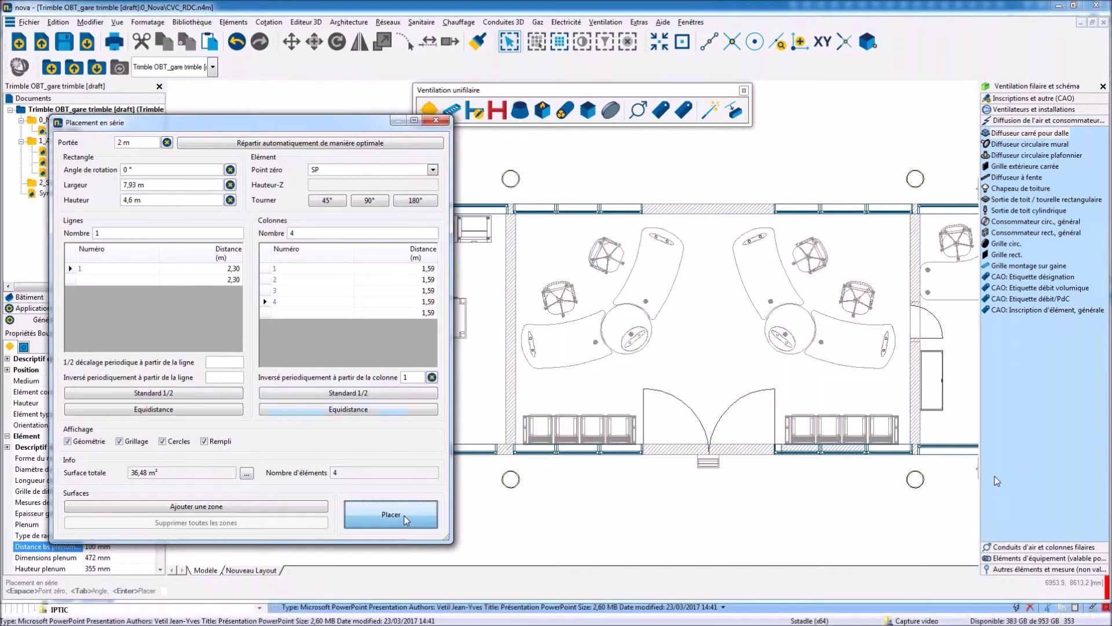
# Set the medium of the two right-hand meeting-room diffusers to Air extrait.
pyautogui.click(662, 356)
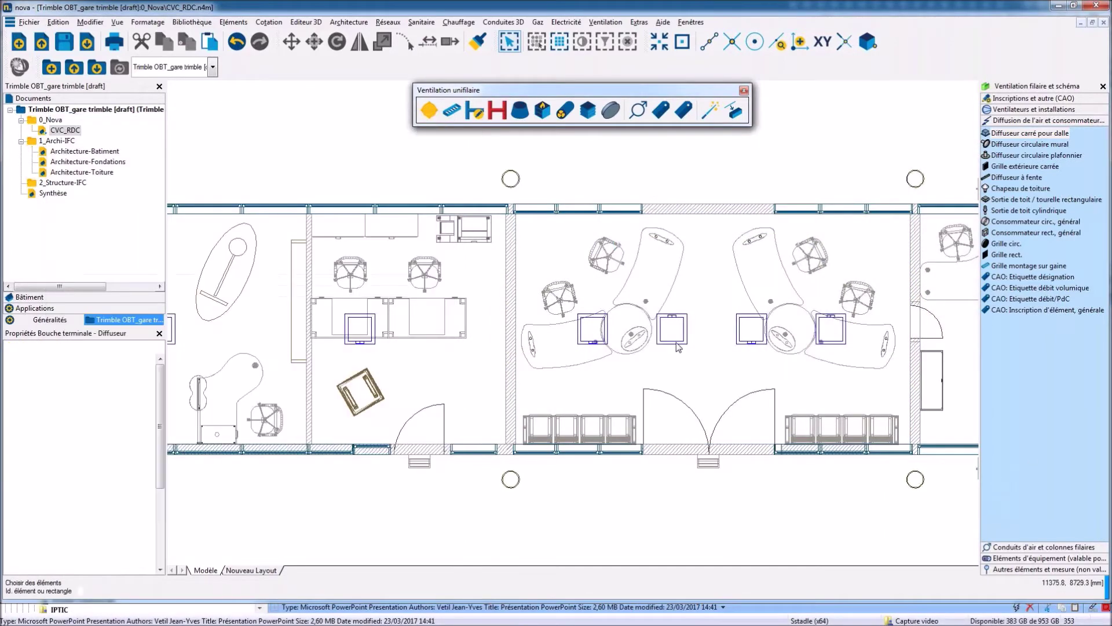
pyautogui.keyDown('ctrl'); pyautogui.click(847, 345); pyautogui.keyUp('ctrl')
pyautogui.click(147, 384)
pyautogui.click(150, 381)
pyautogui.click(127, 396)
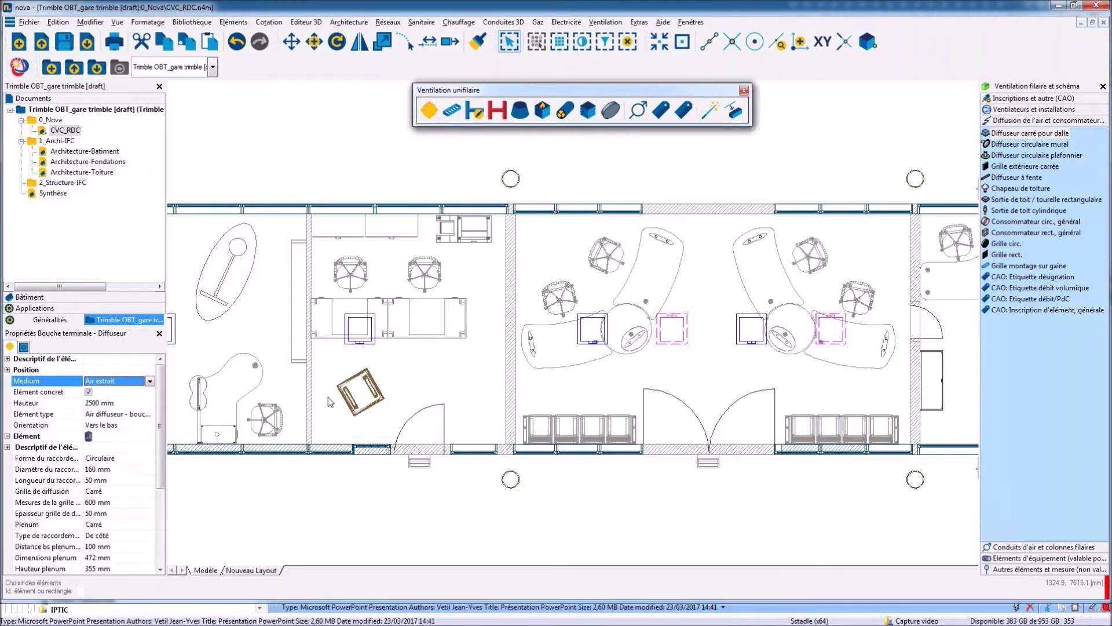
pyautogui.click(723, 343)
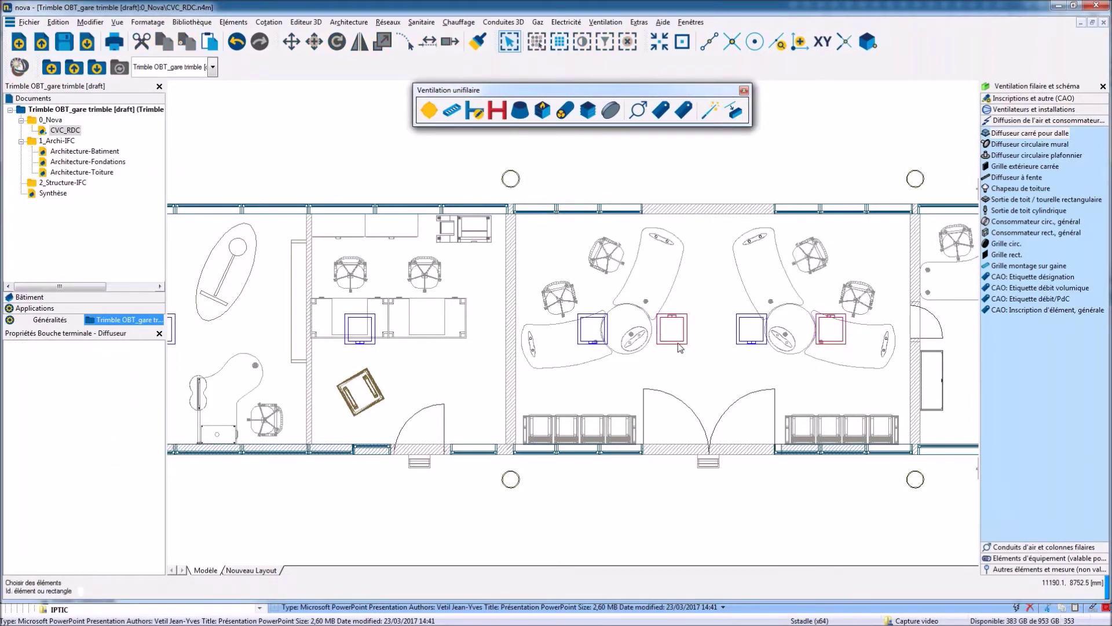
# Start a Relier des éléments duct run at the left diffuser.
pyautogui.scroll(-1, 685, 348)
pyautogui.scroll(-3, 685, 348)
pyautogui.click(505, 119)
pyautogui.click(271, 370)
# End the duct at the right diffuser and branch the remaining diffusers onto it.
pyautogui.click(925, 413)
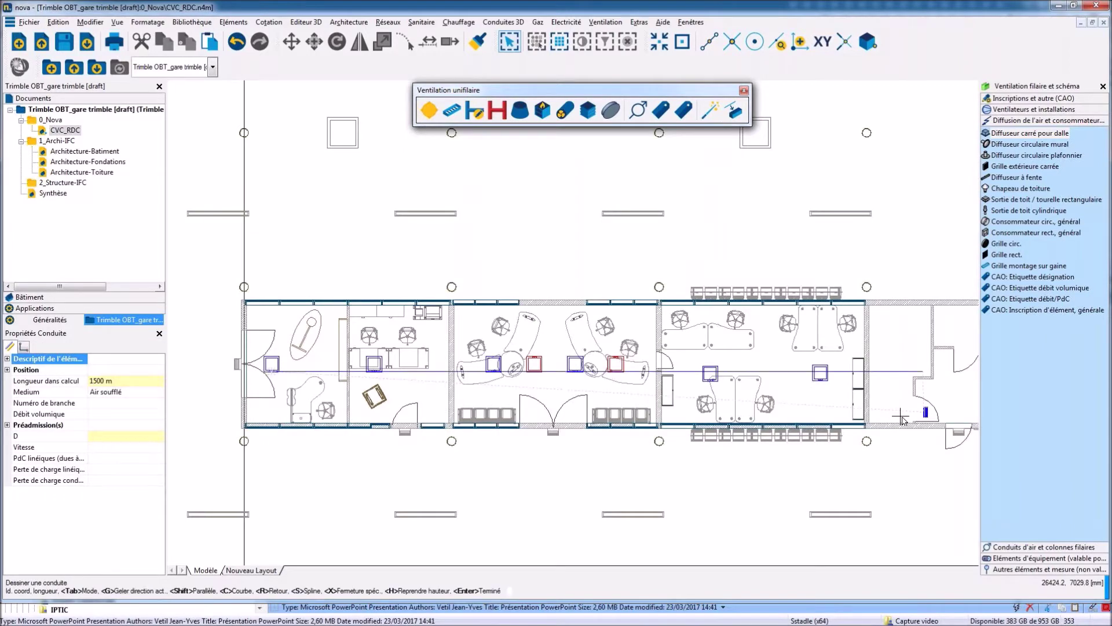
pyautogui.press('Return')
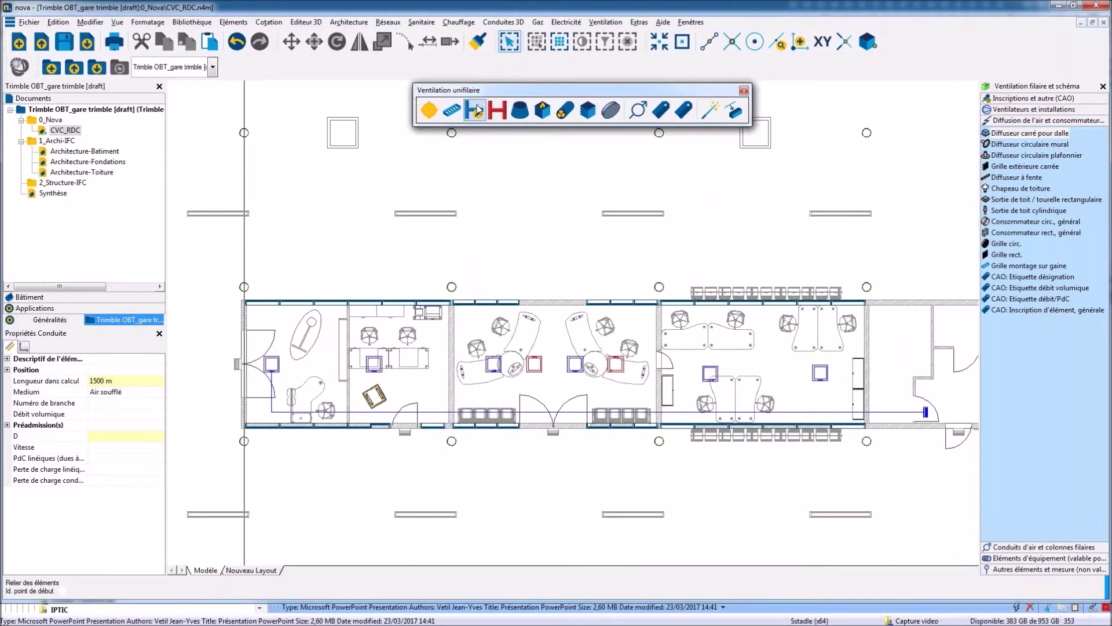
pyautogui.click(374, 370)
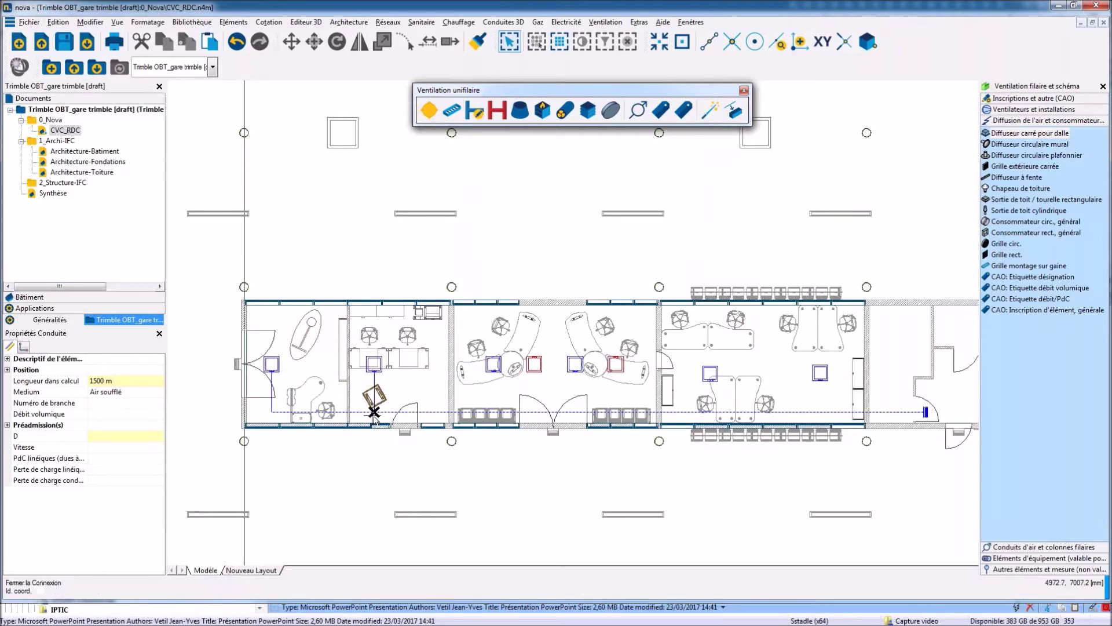
pyautogui.click(374, 412)
pyautogui.press('Escape')
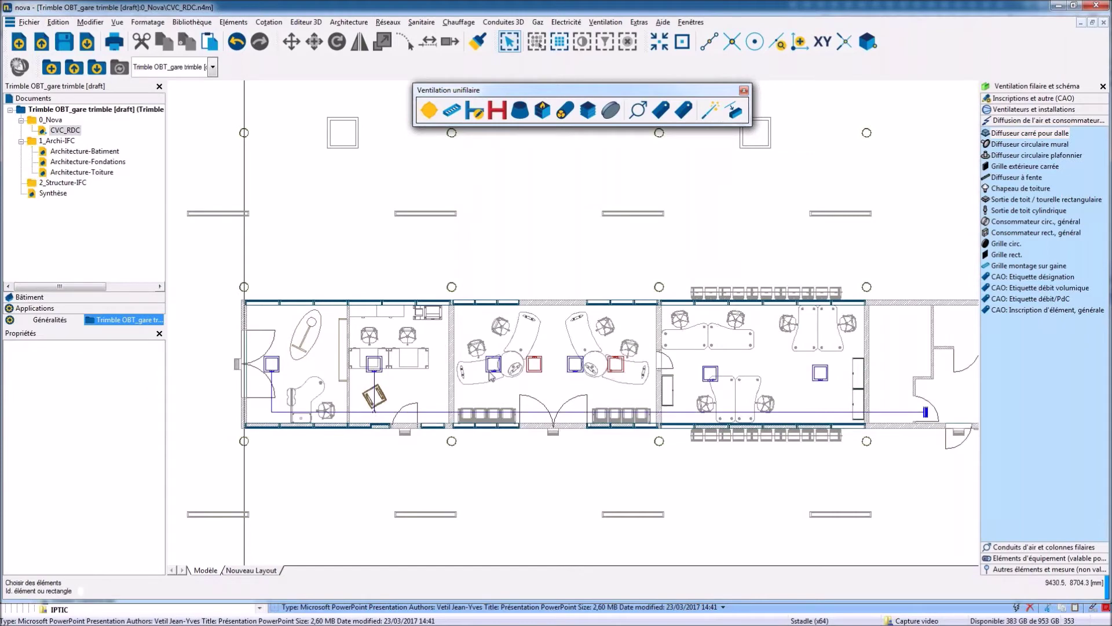
pyautogui.click(492, 374)
pyautogui.click(825, 413)
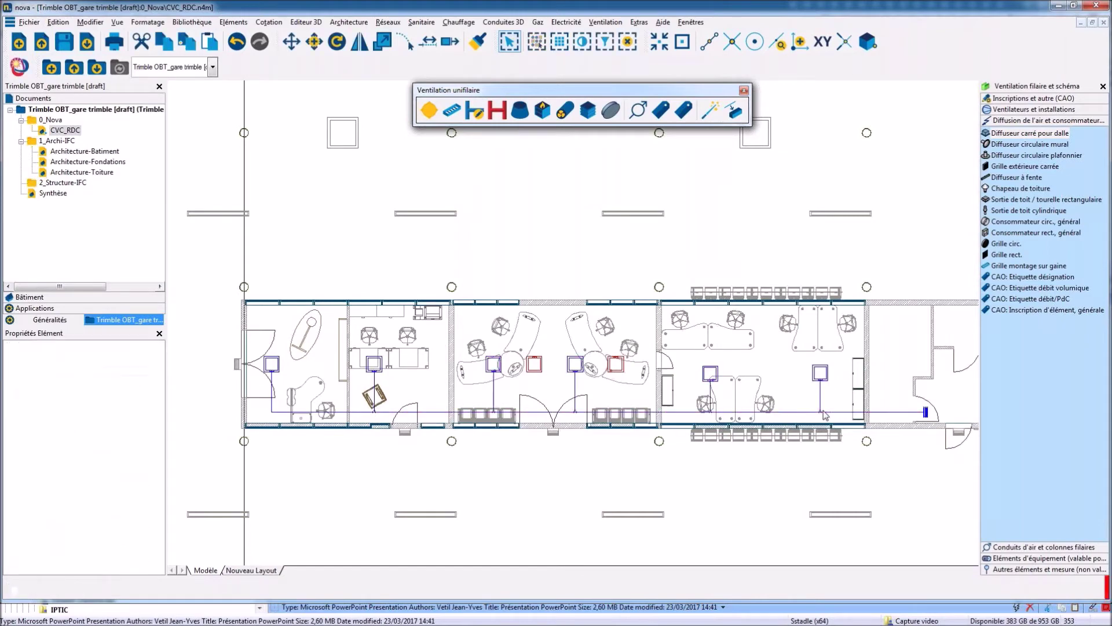
# Set PdC to 40 Pa on every supply diffuser, then launch the wire-to-3D generation wizard.
pyautogui.press('Return')
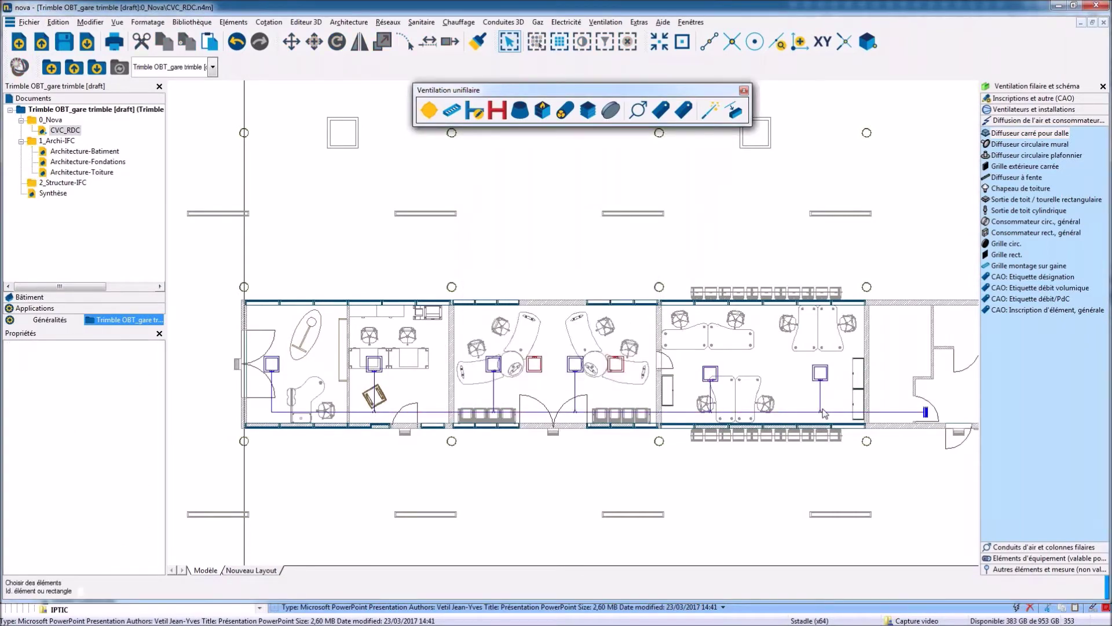
pyautogui.click(827, 378)
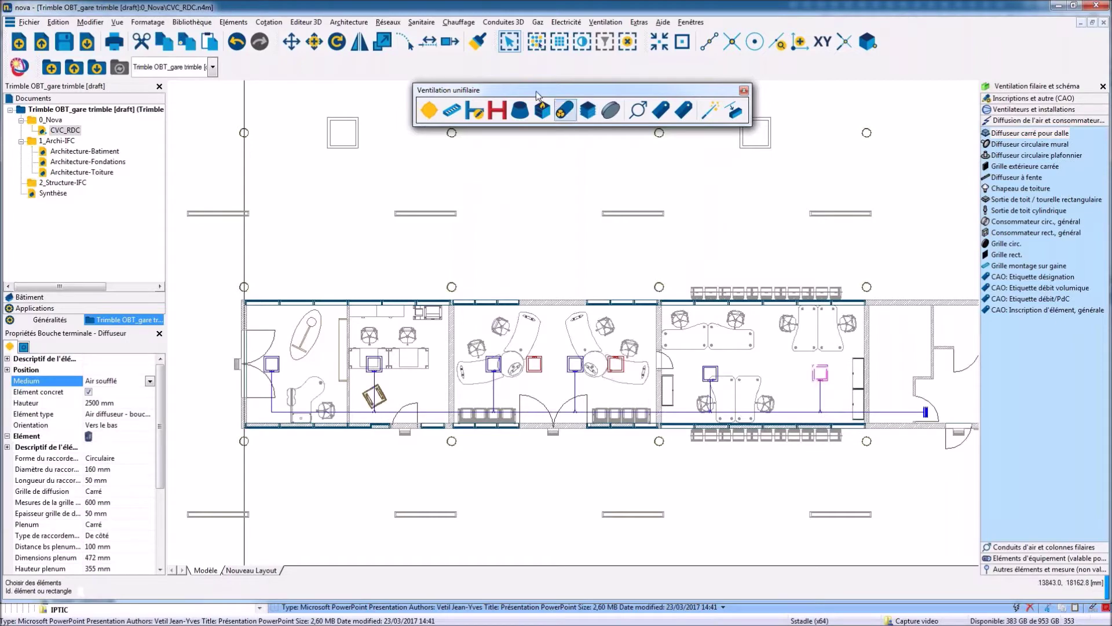
pyautogui.click(537, 43)
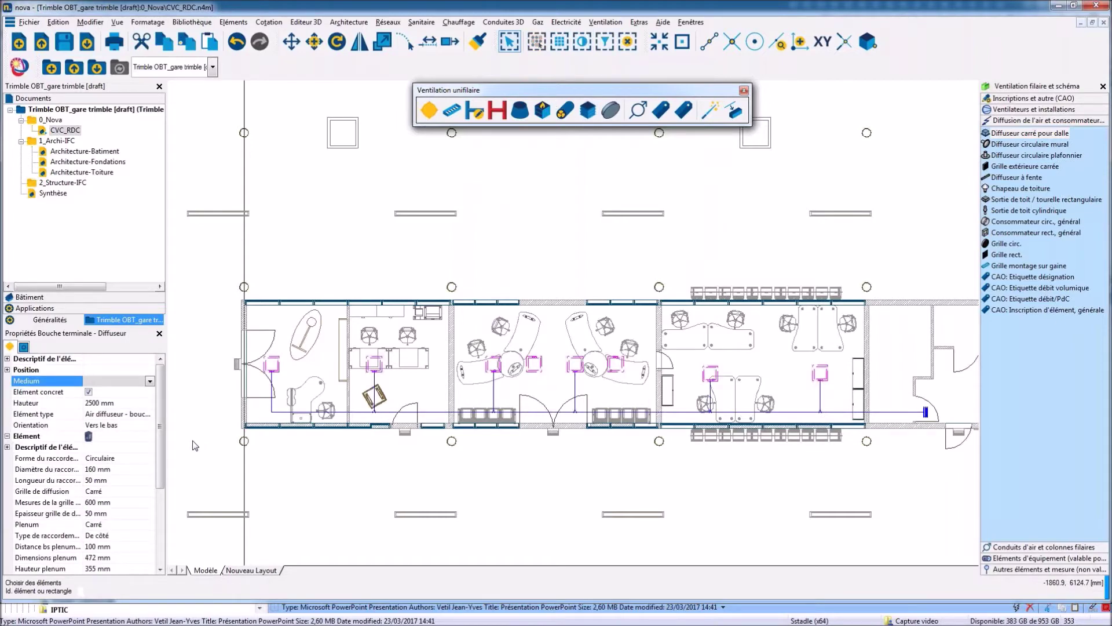
pyautogui.scroll(-4, 161, 461)
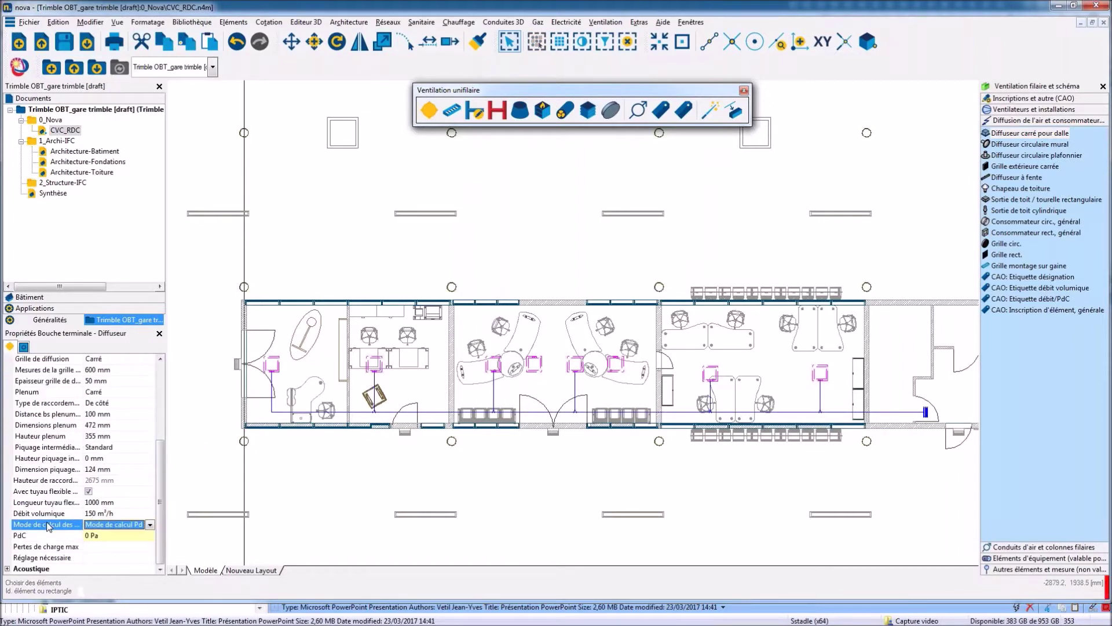
pyautogui.click(48, 531)
pyautogui.write('40')
pyautogui.press('Return')
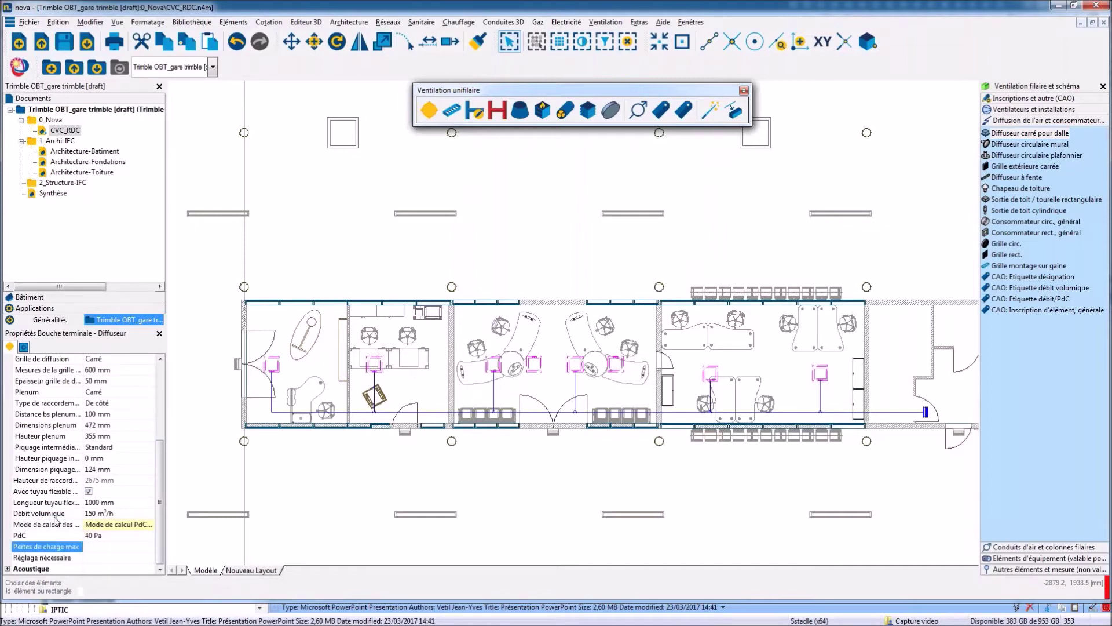
pyautogui.press('Escape')
pyautogui.click(710, 110)
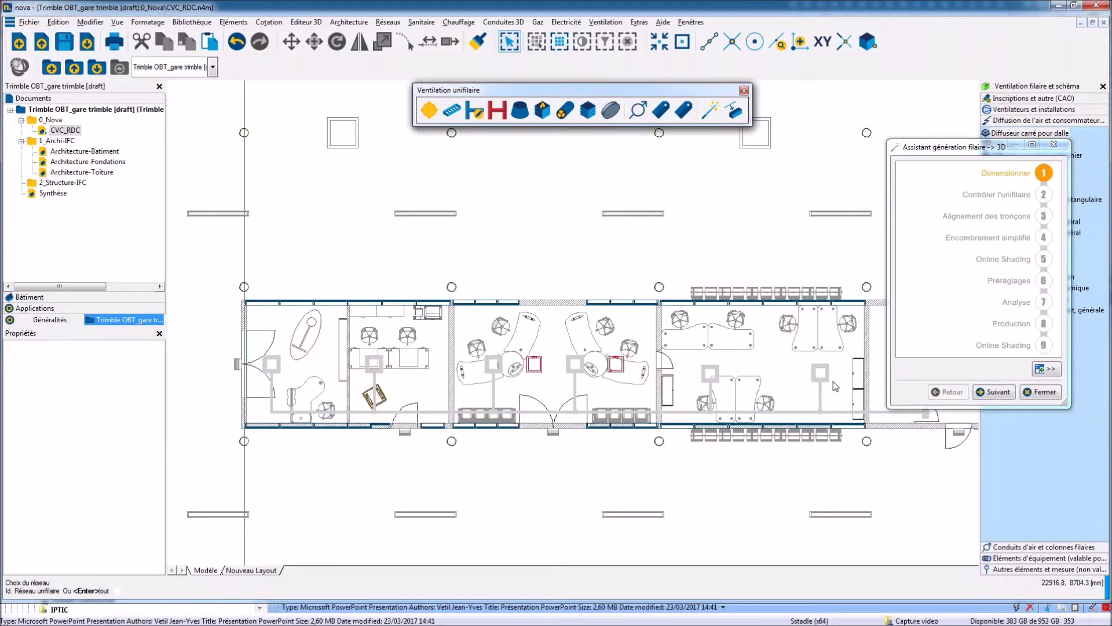
# Size the supply network and label its ducts with diameters via Réseaux > Etiqueter.
pyautogui.click(832, 412)
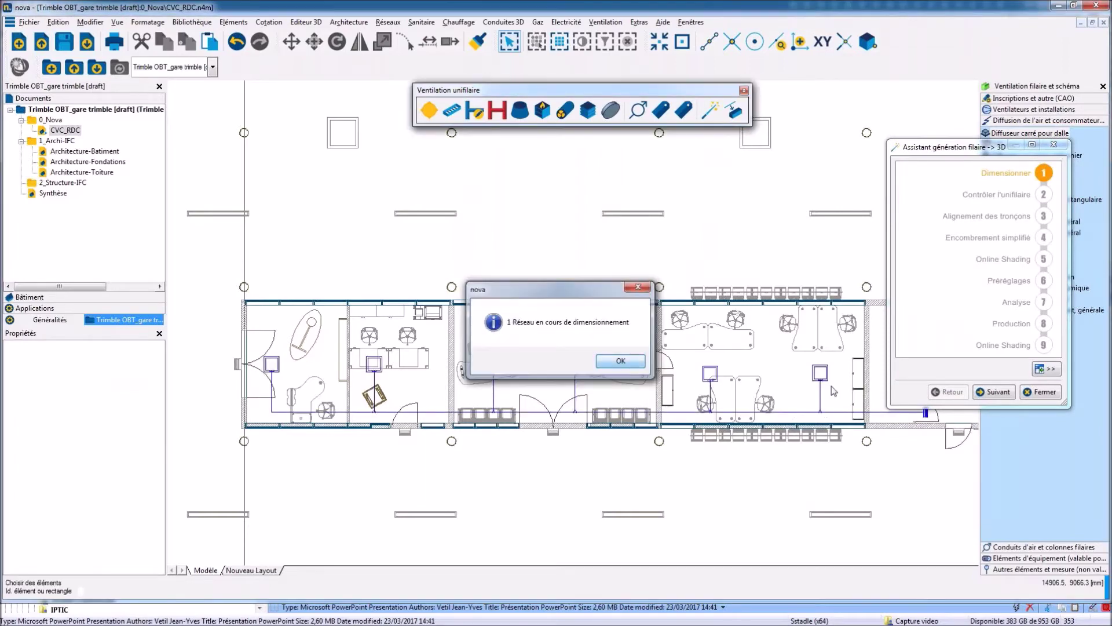
pyautogui.click(609, 362)
pyautogui.click(388, 22)
pyautogui.moveTo(402, 269)
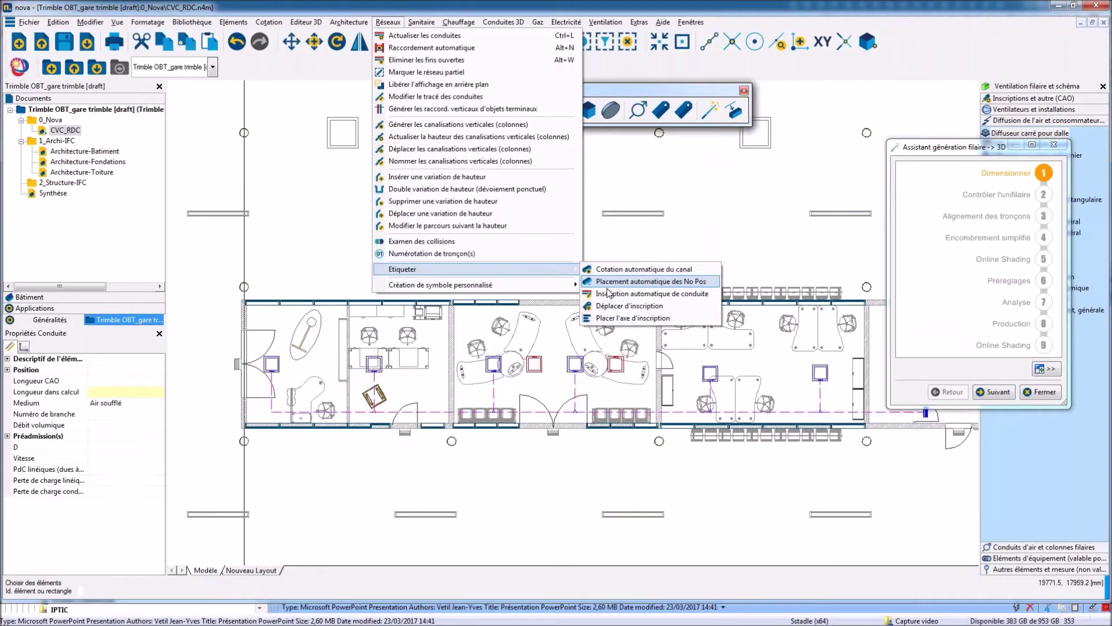
pyautogui.click(610, 293)
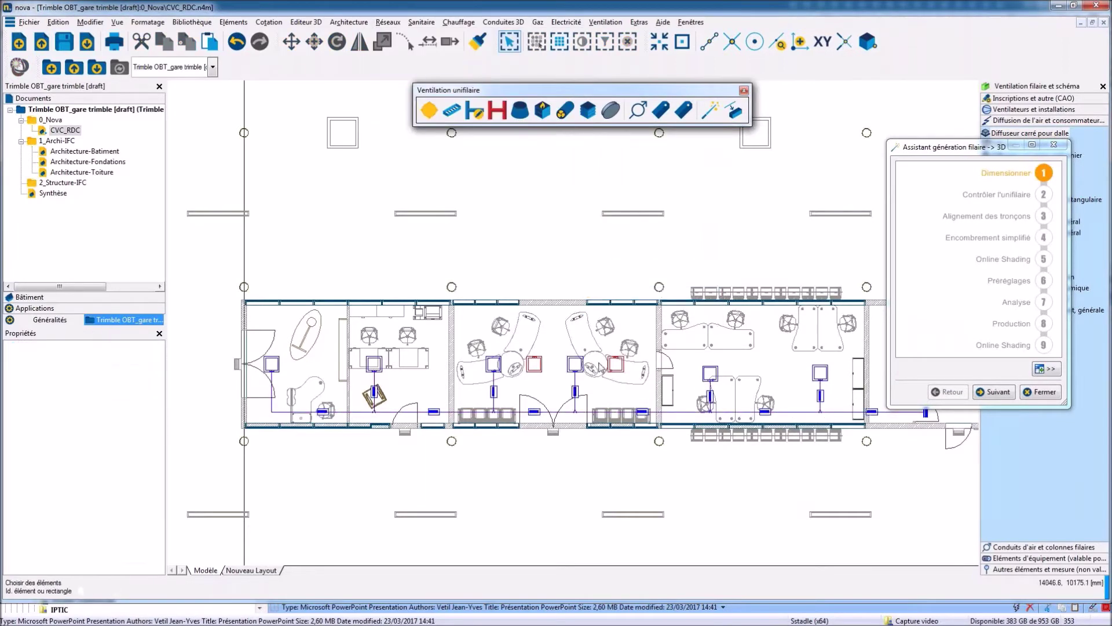
pyautogui.scroll(2, 656, 416)
pyautogui.scroll(2, 657, 416)
pyautogui.hscroll(3, 656, 416)
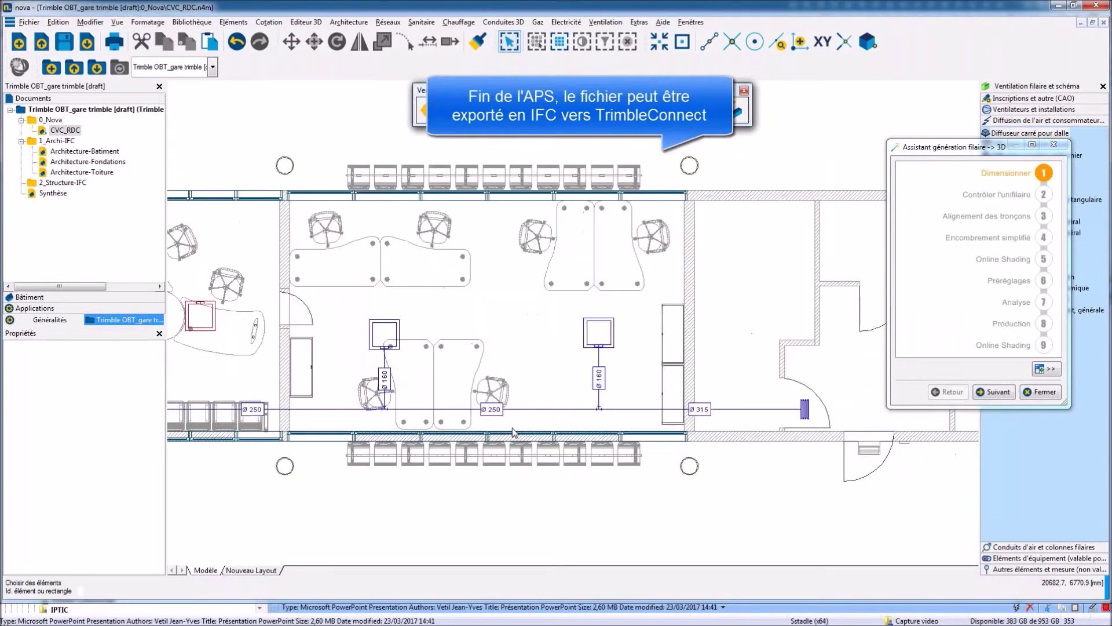
# Select the end duct connector, expand its Préadmission settings and try Dimensionnement mode.
pyautogui.click(805, 415)
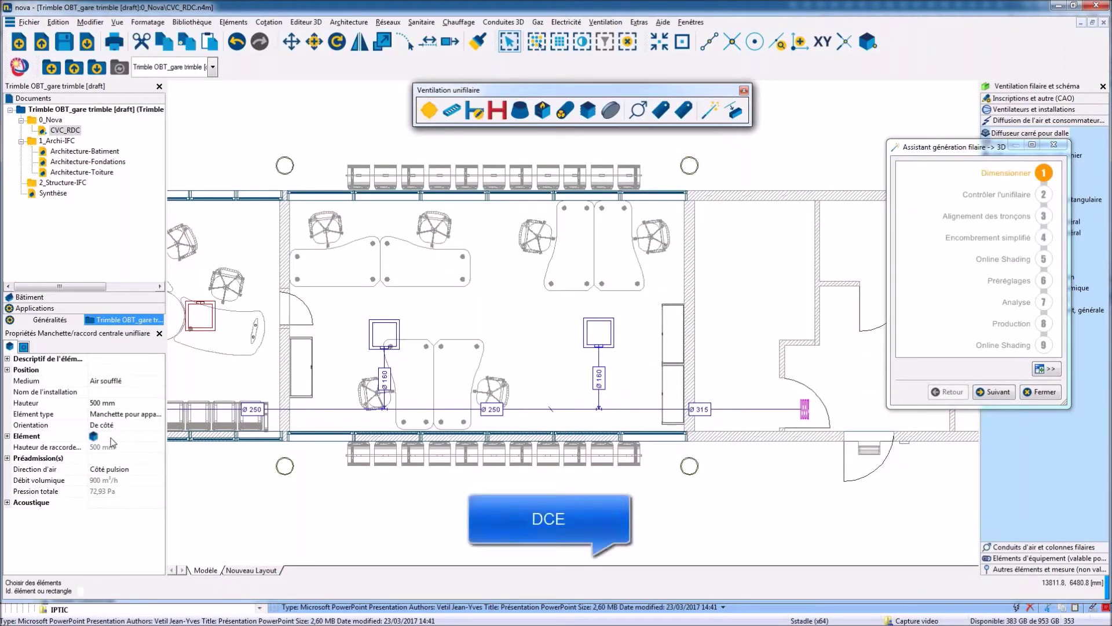
pyautogui.click(8, 457)
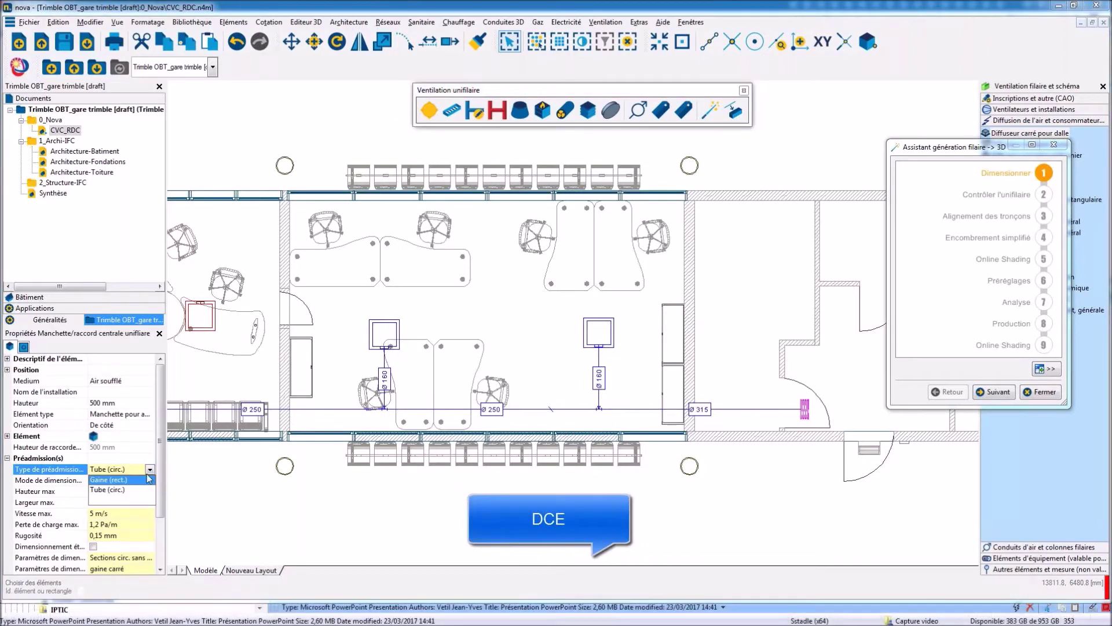
pyautogui.click(149, 486)
pyautogui.click(150, 481)
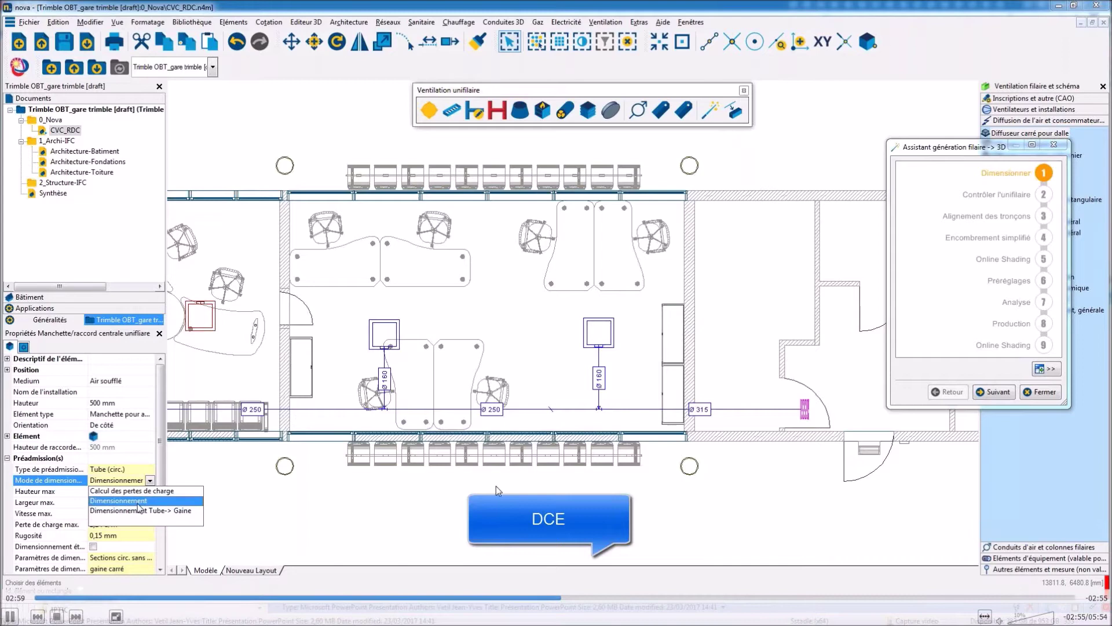
pyautogui.click(139, 501)
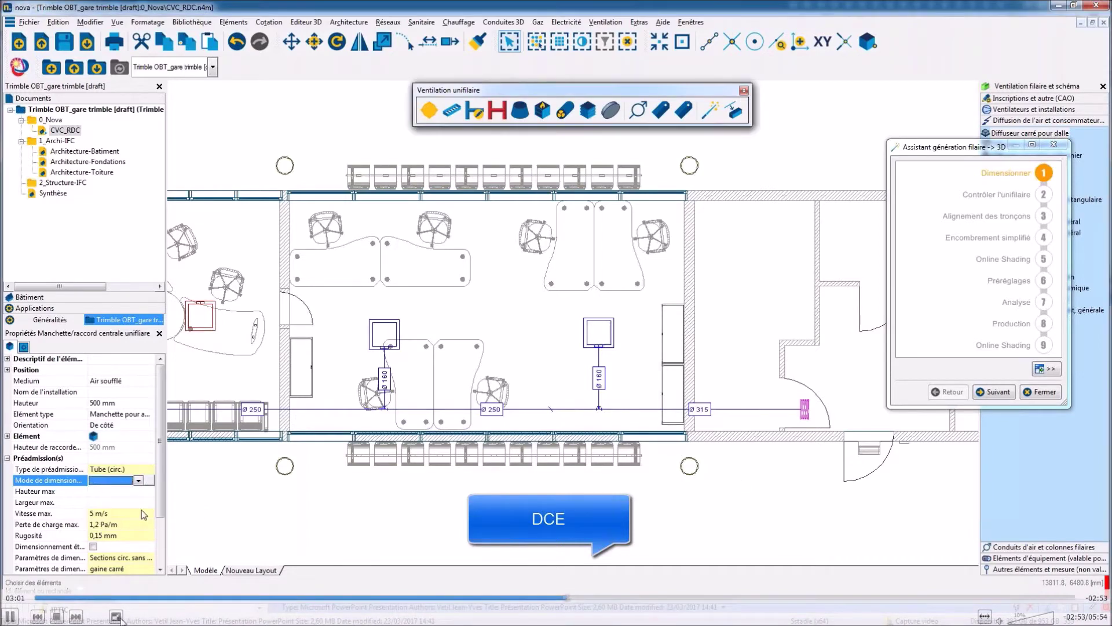
pyautogui.click(10, 616)
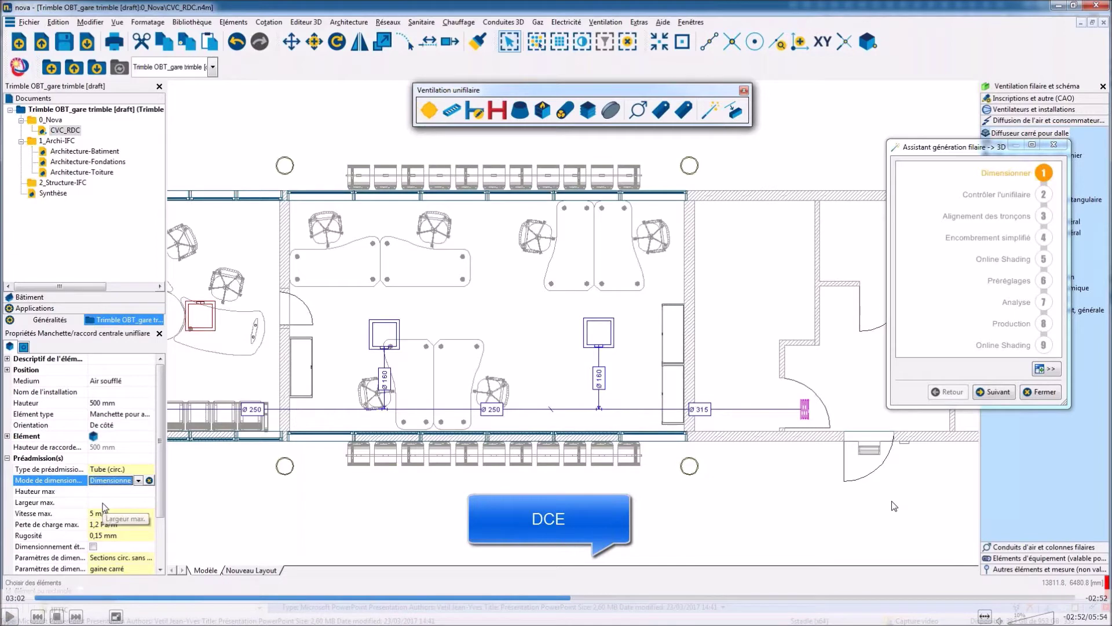
pyautogui.click(562, 596)
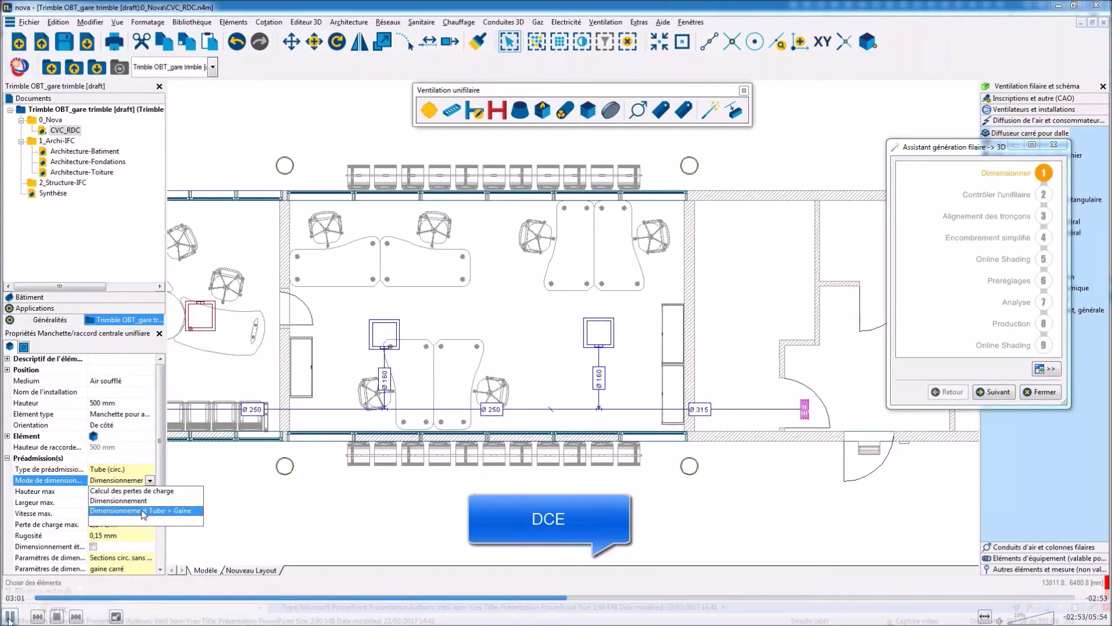
# Resize with Tube-> Gaine mode at 290 mm max height, 4.5 m/s and 1 Pa/m.
pyautogui.click(144, 511)
pyautogui.click(103, 493)
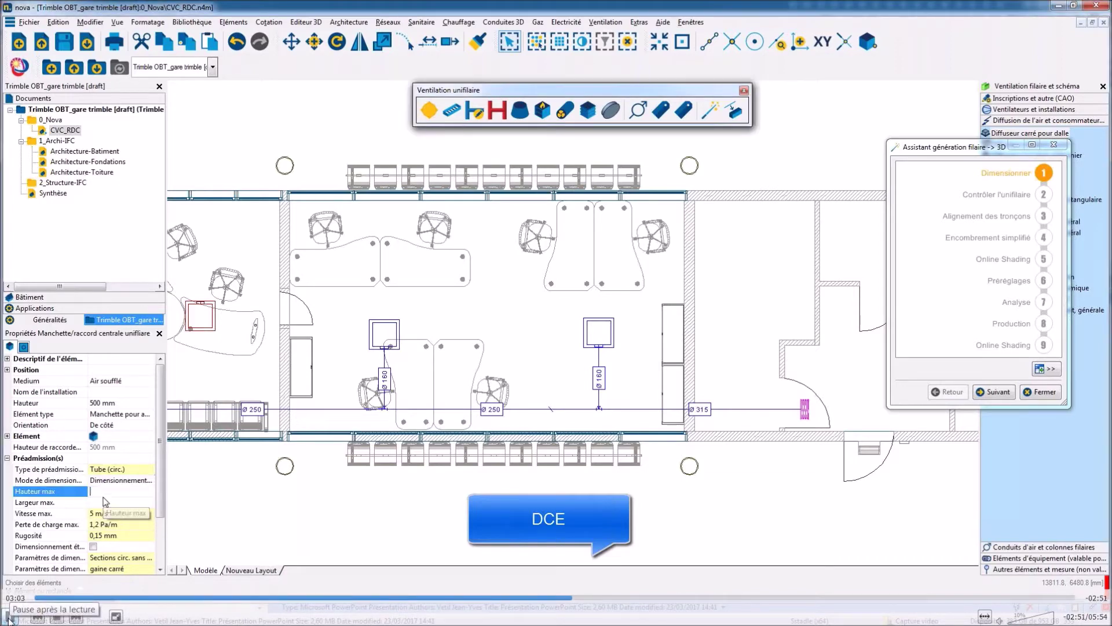
pyautogui.write('290')
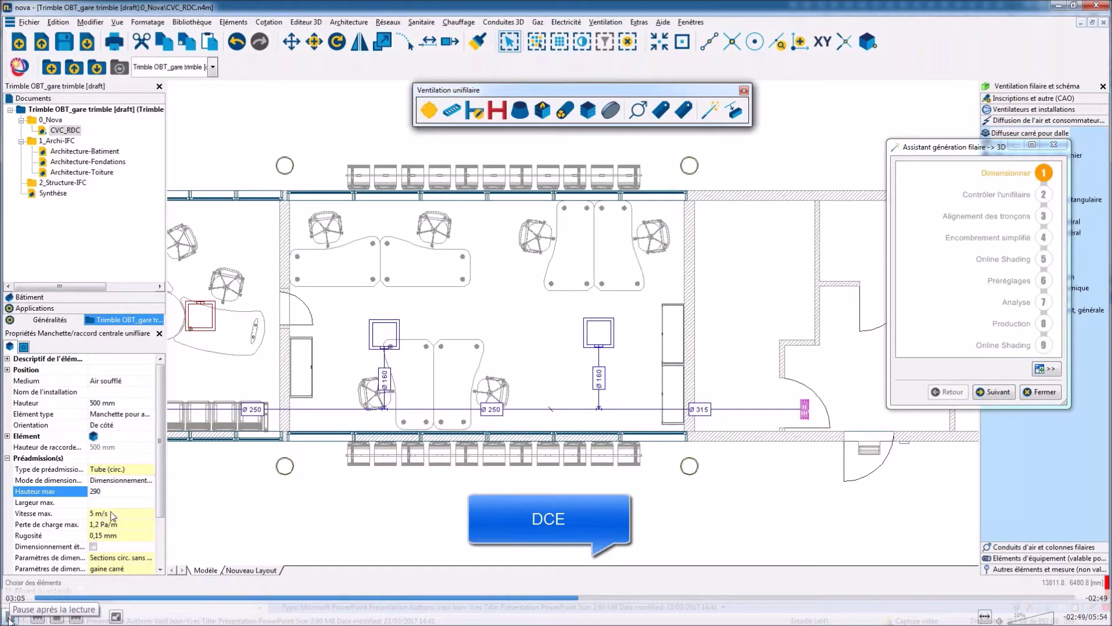
pyautogui.click(113, 516)
pyautogui.write('4.5')
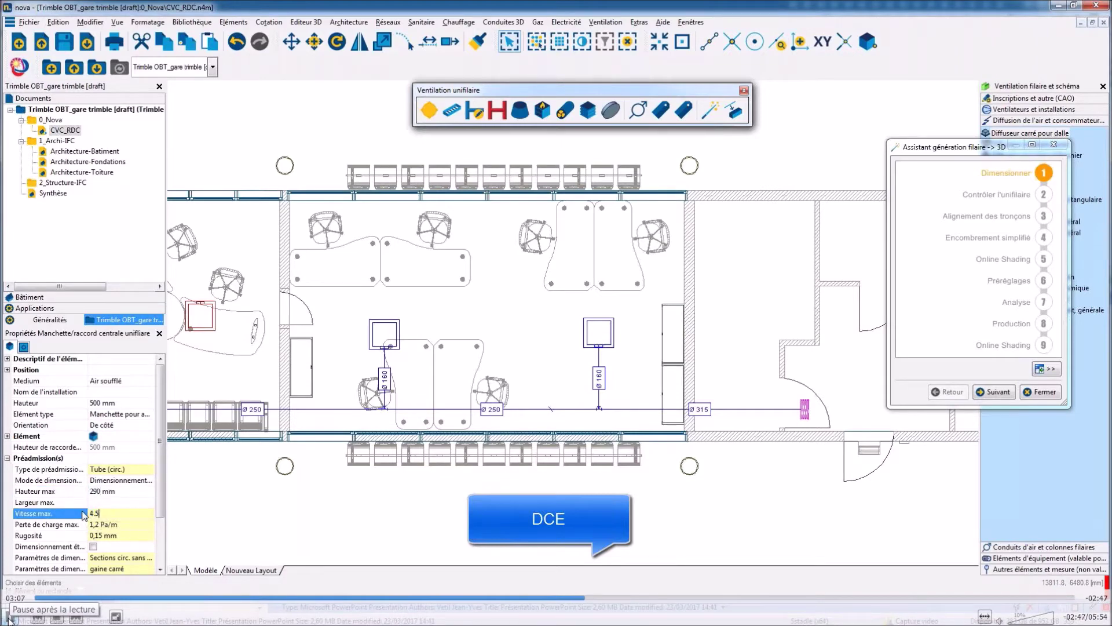
pyautogui.press('Tab')
pyautogui.write('1')
pyautogui.press('Tab')
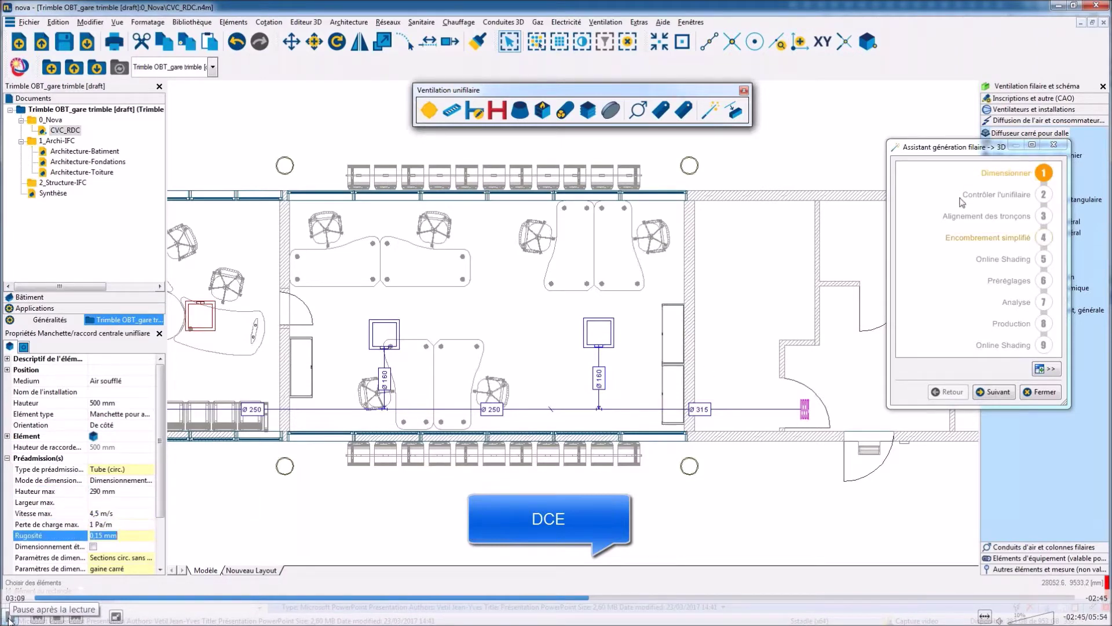
pyautogui.click(997, 174)
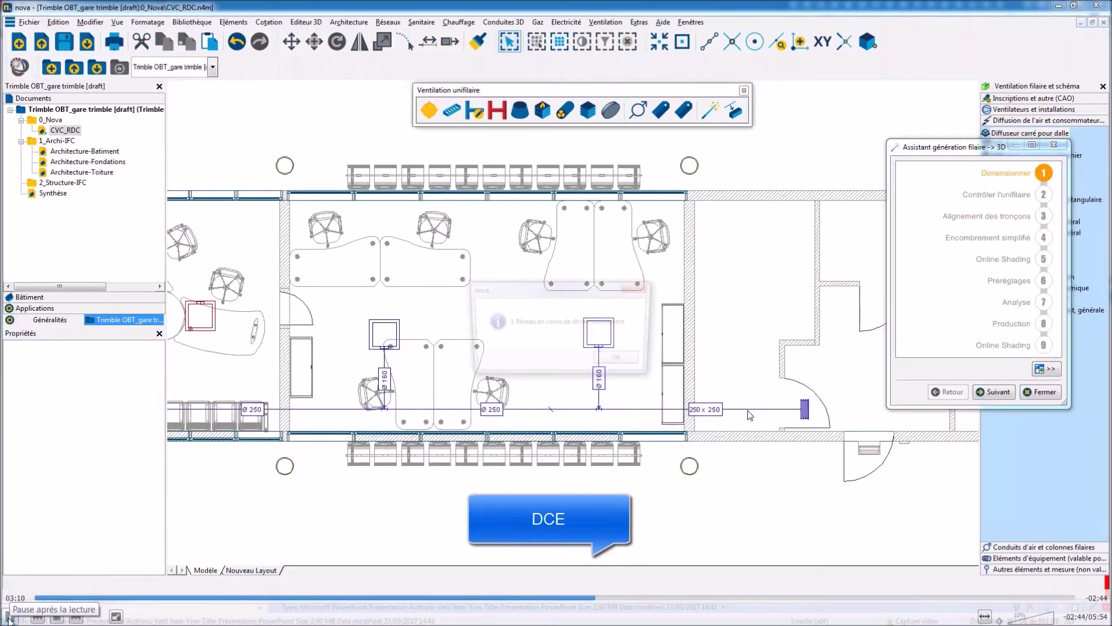
# Place Etiquettes/Inscription airflow labels on the first, branch and rectangular office ducts.
pyautogui.click(621, 360)
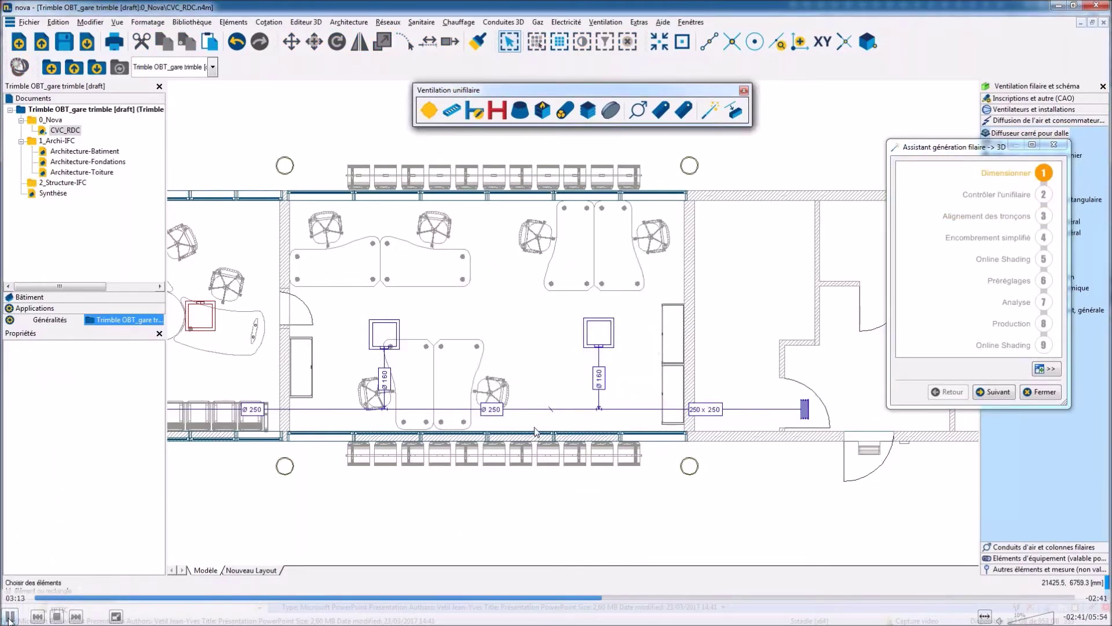
pyautogui.scroll(-1, 535, 432)
pyautogui.scroll(-1, 535, 432)
pyautogui.click(192, 22)
pyautogui.click(356, 58)
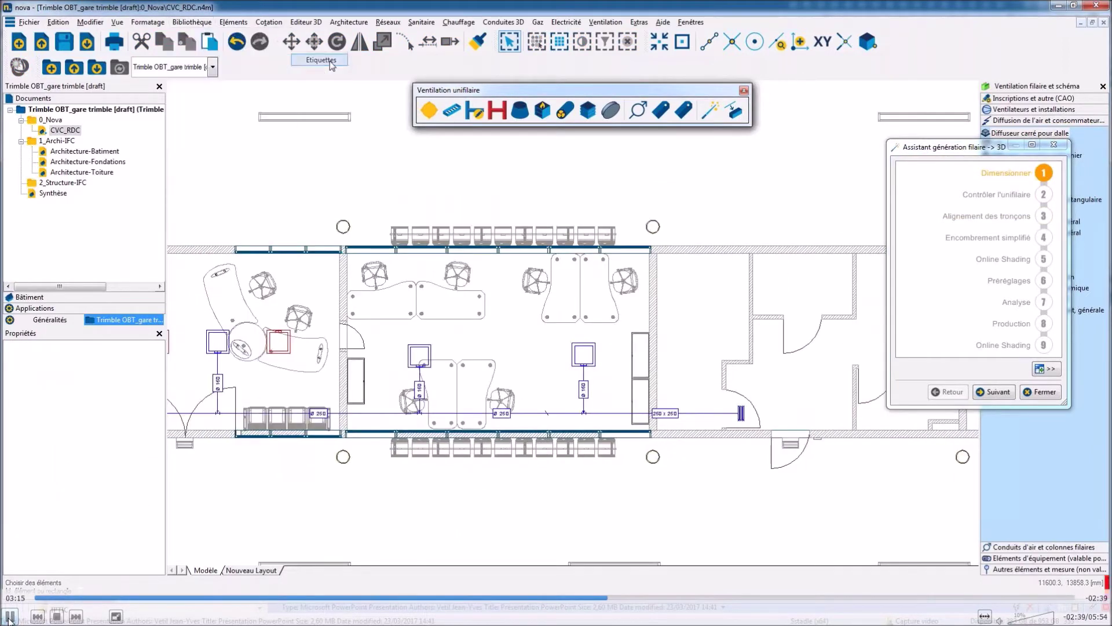
pyautogui.click(704, 374)
pyautogui.click(627, 362)
pyautogui.click(496, 368)
pyautogui.press('Escape')
pyautogui.scroll(2, 627, 360)
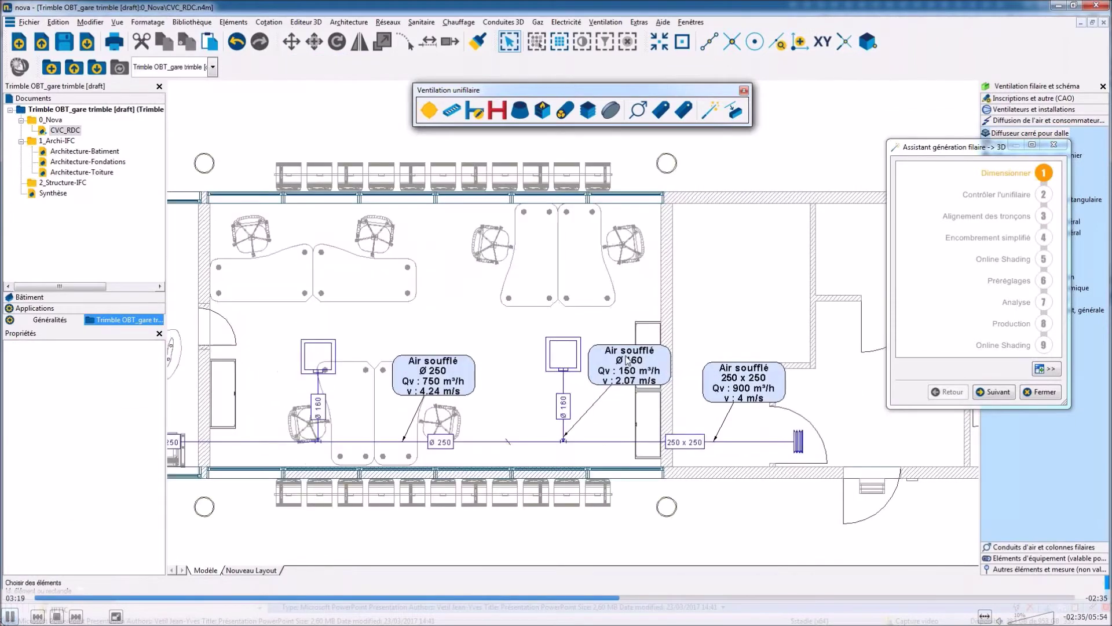
pyautogui.scroll(-2, 627, 359)
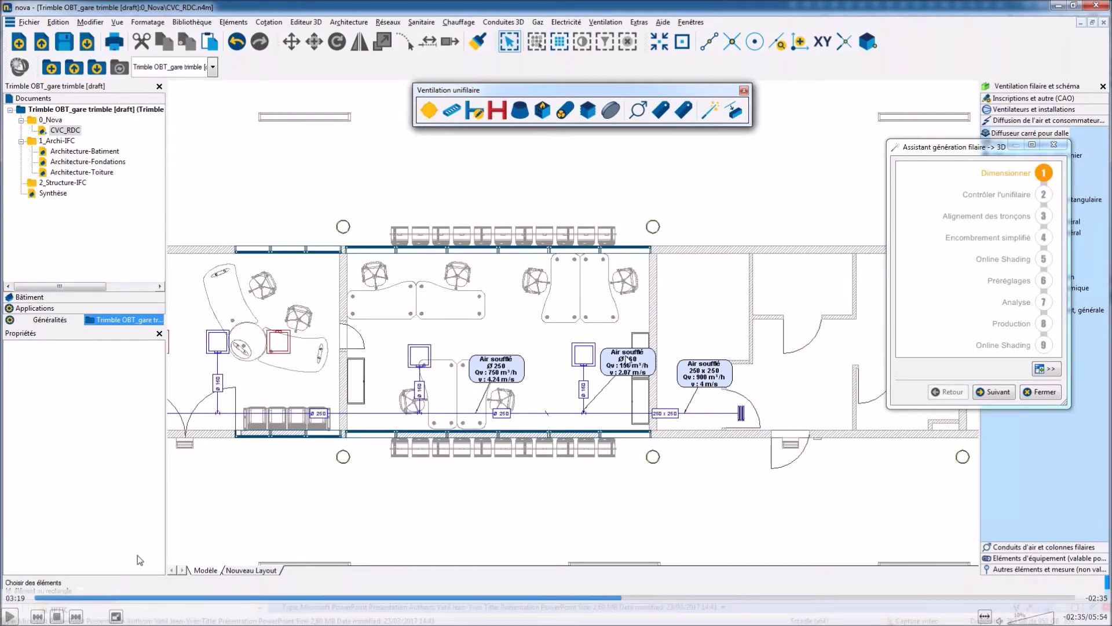
pyautogui.click(10, 616)
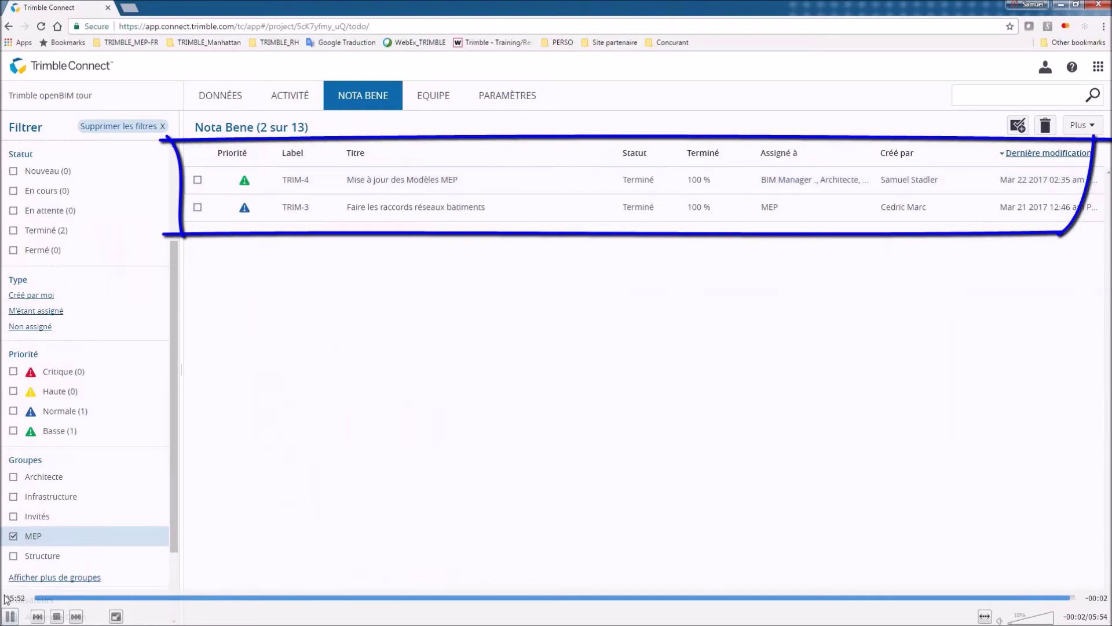
# Switch from the browser to Tekla Structures' View 1 - 3D window.
pyautogui.moveTo(17, 598)
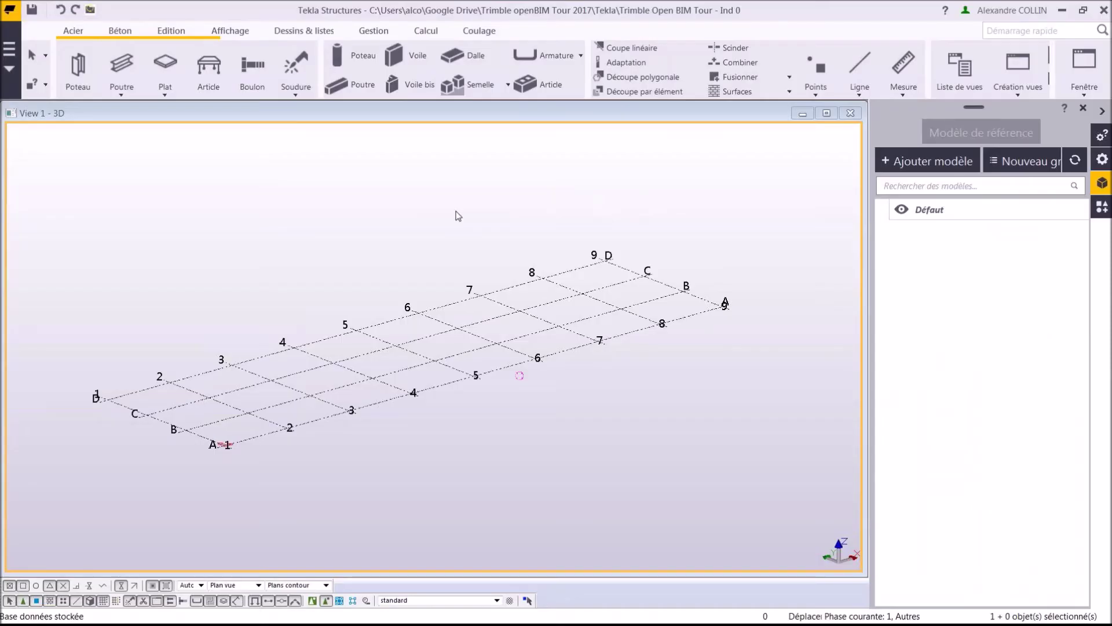
# Link the Trimble openBIM tour project from the europe region in the Trimble Connect panel.
pyautogui.click(10, 71)
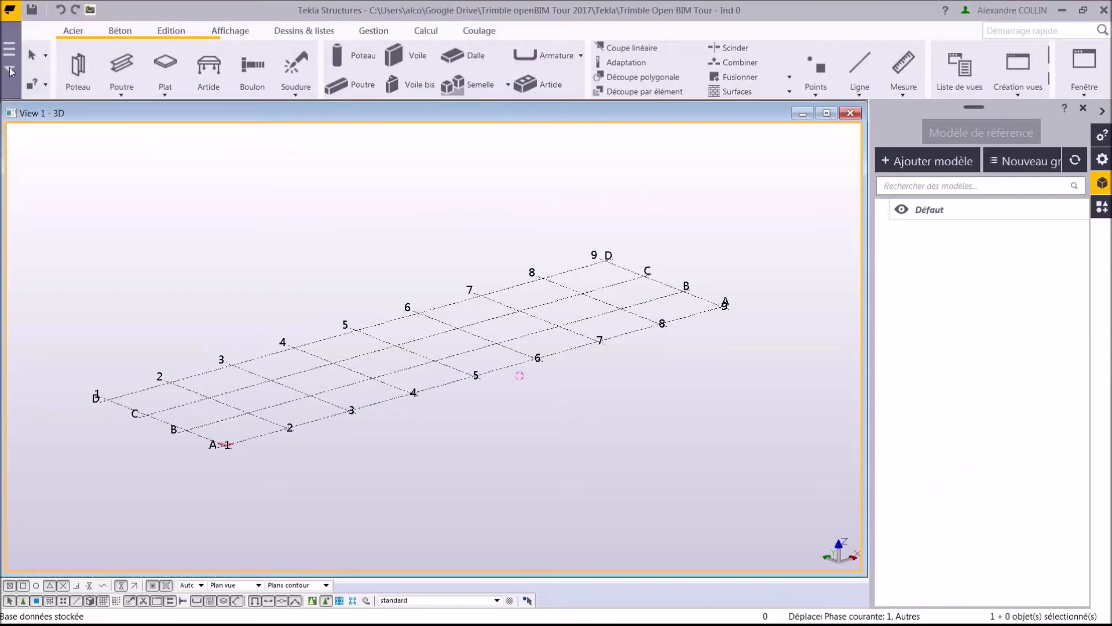
pyautogui.moveTo(96, 234)
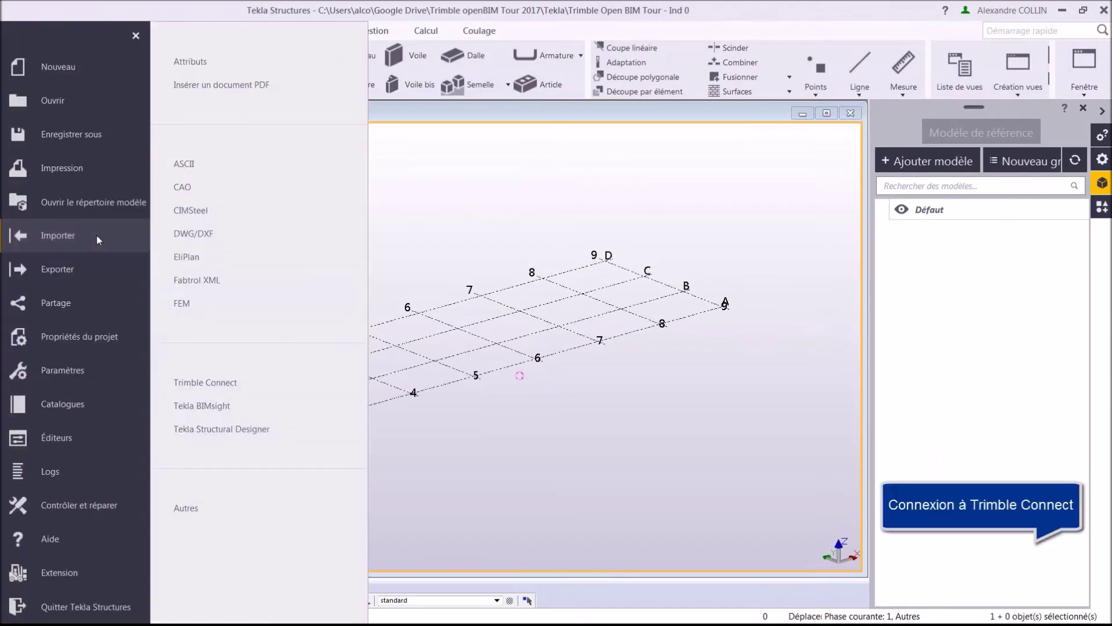
pyautogui.click(314, 382)
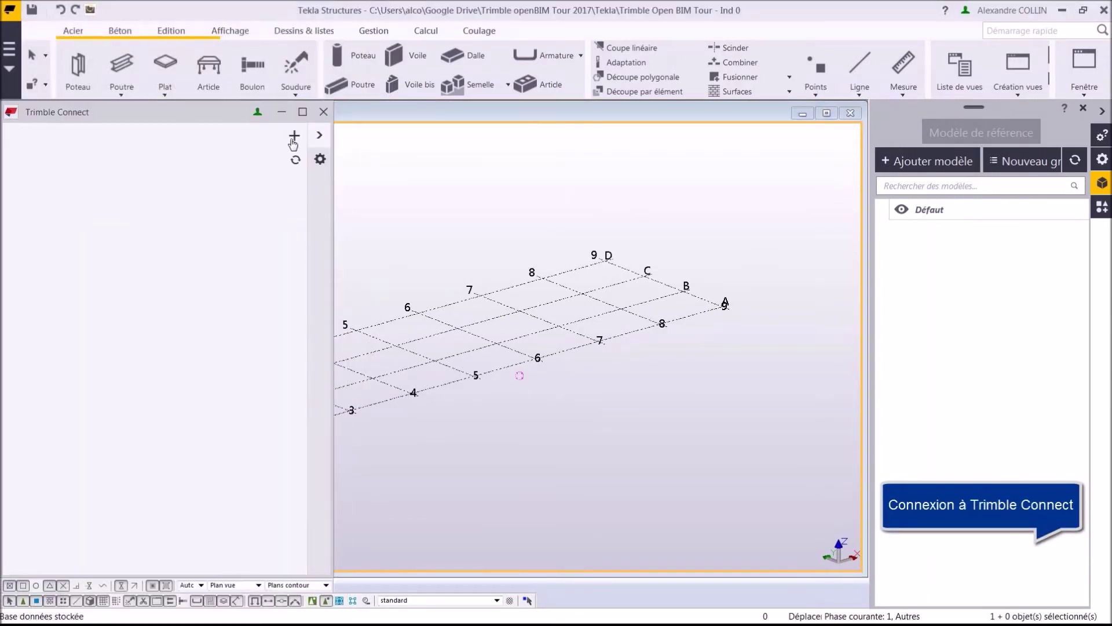
pyautogui.click(294, 135)
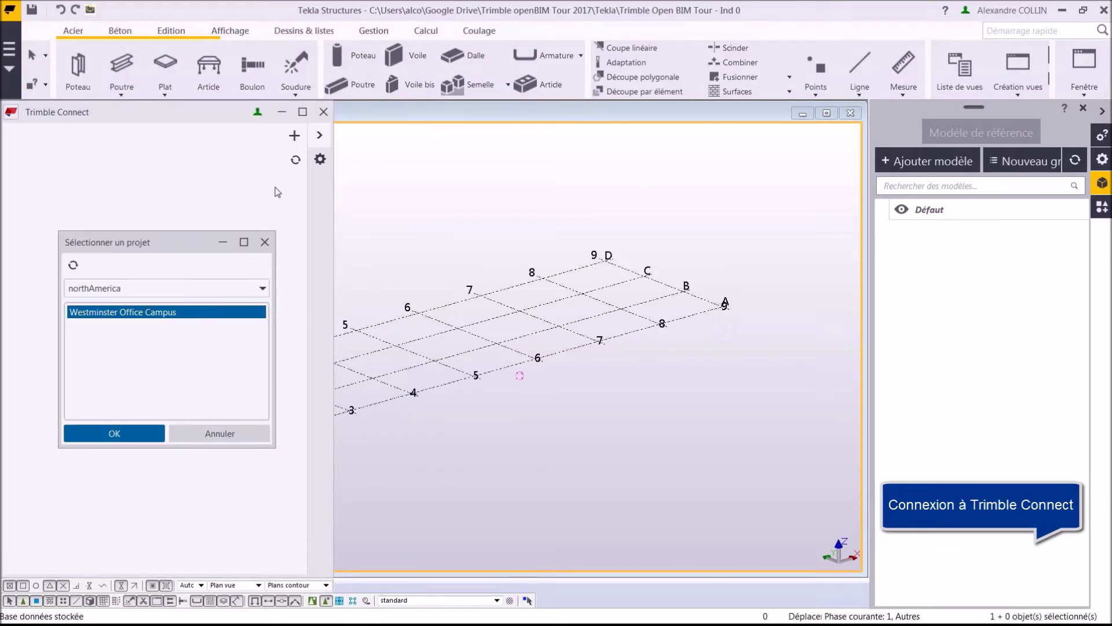
pyautogui.click(260, 288)
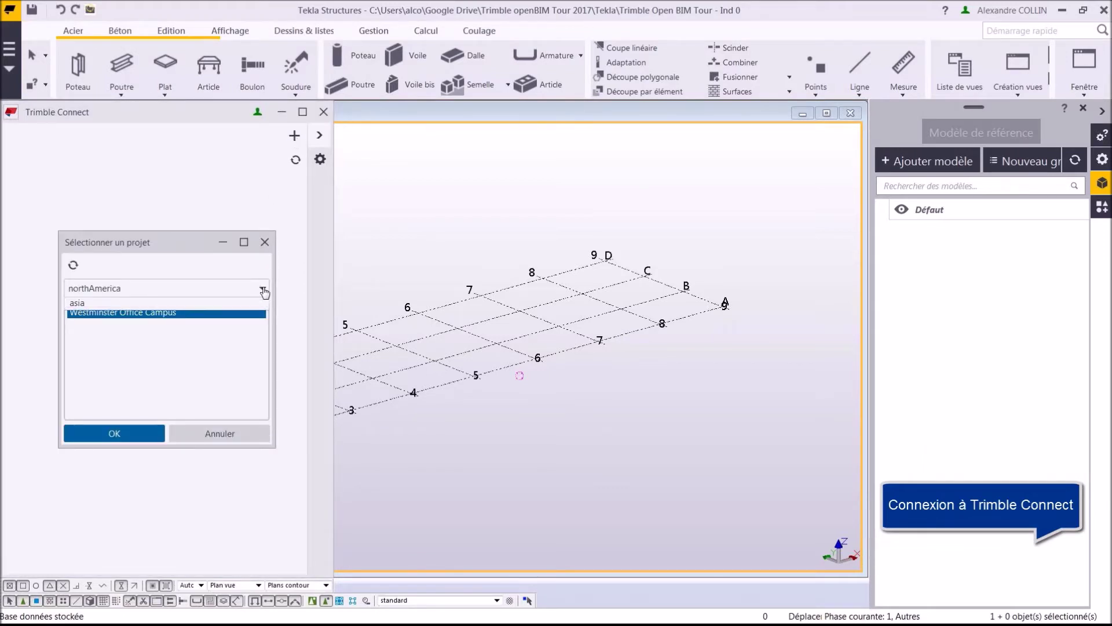
pyautogui.click(232, 322)
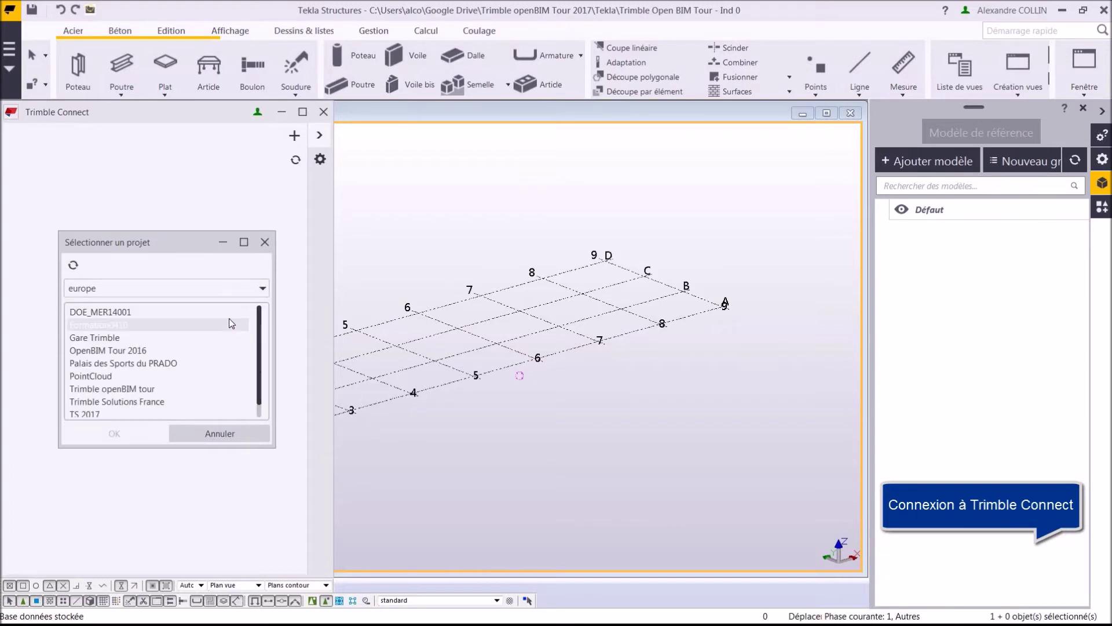
pyautogui.click(207, 388)
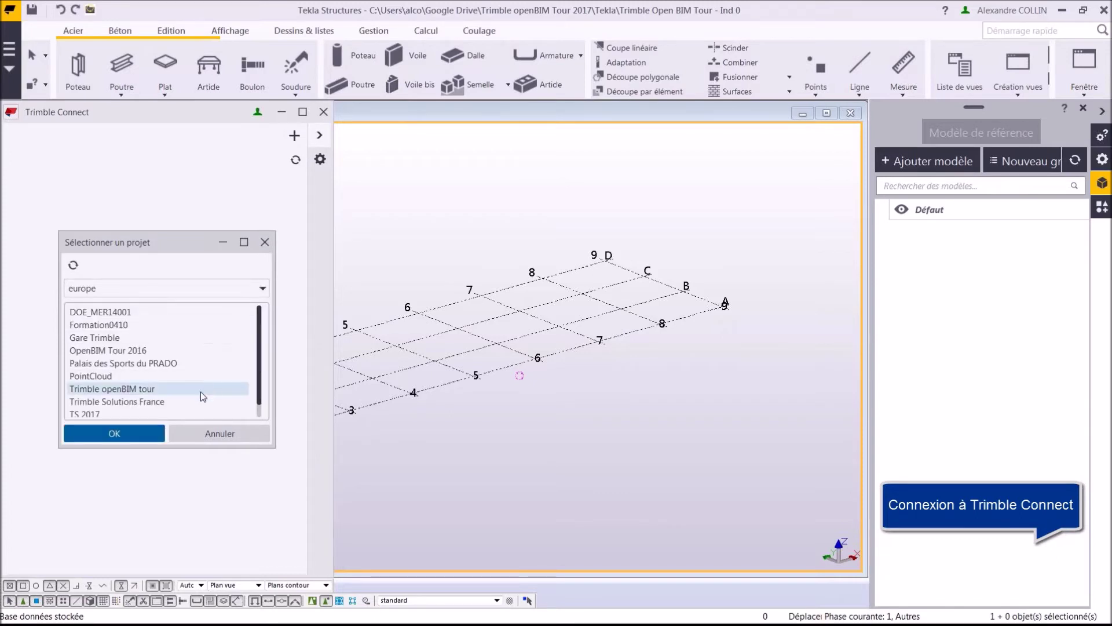
pyautogui.click(124, 441)
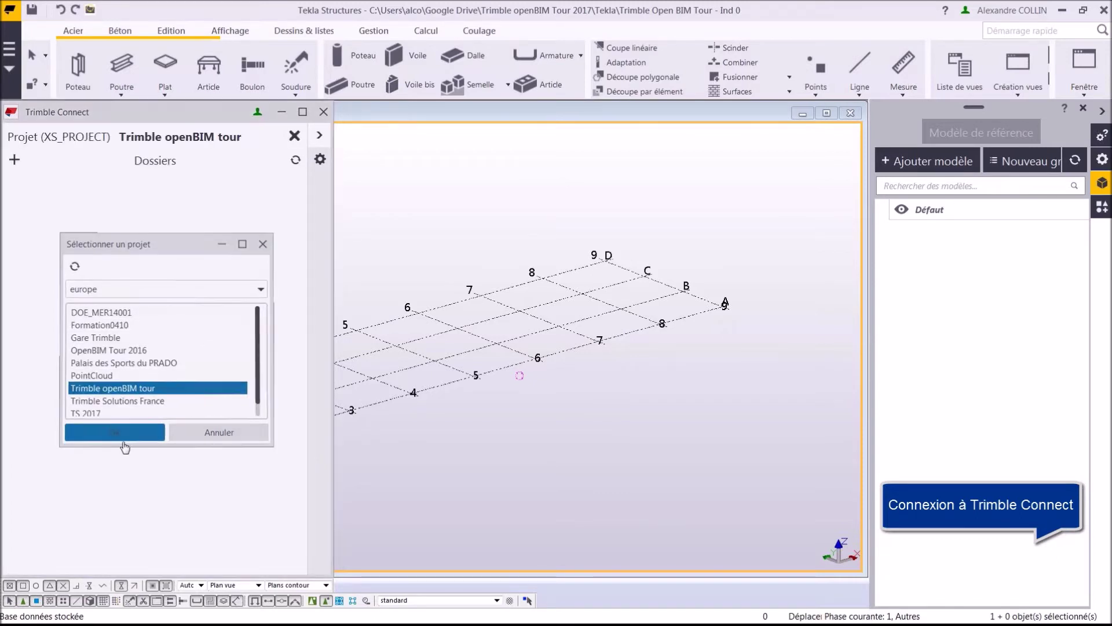
# Attach the 04_EXE > Modèles folder and open it to list Architecture.ifc.
pyautogui.click(15, 162)
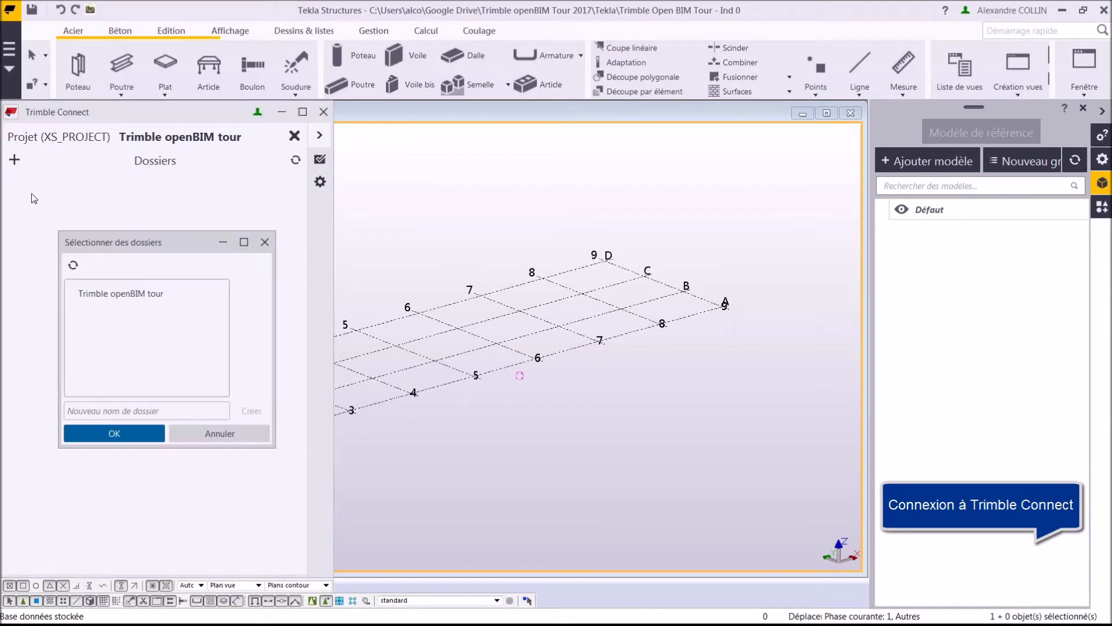
pyautogui.doubleClick(100, 294)
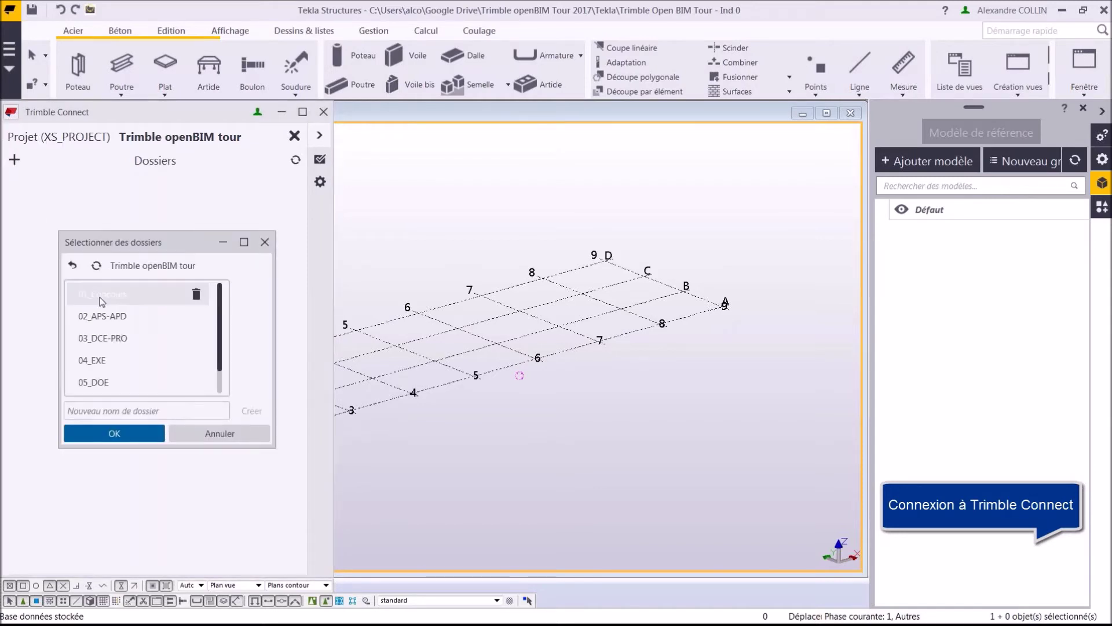
pyautogui.doubleClick(97, 361)
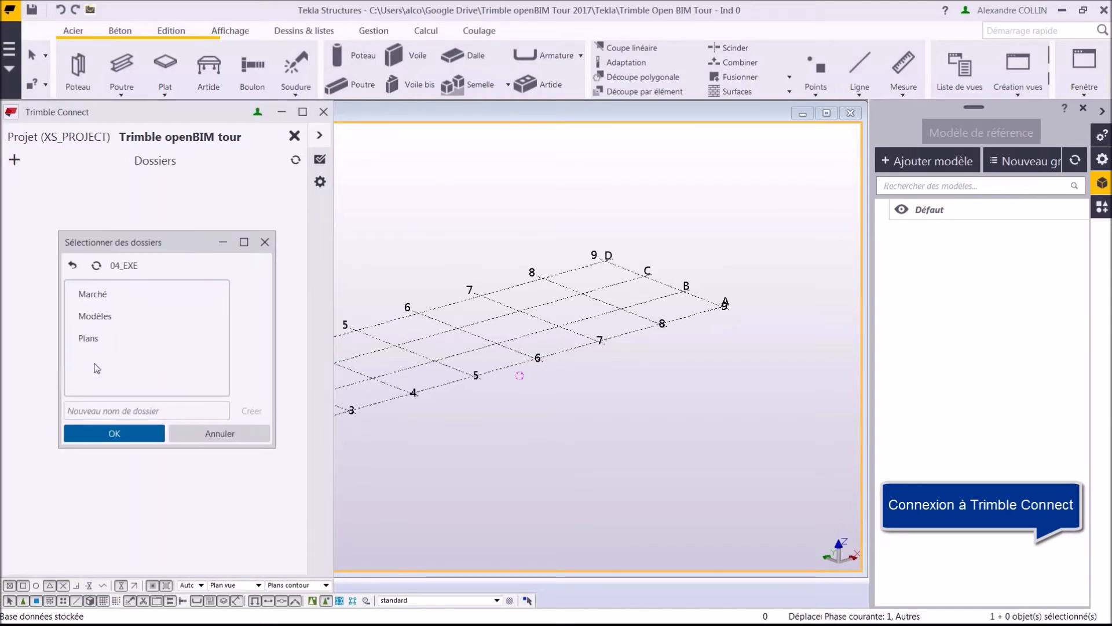
pyautogui.doubleClick(97, 316)
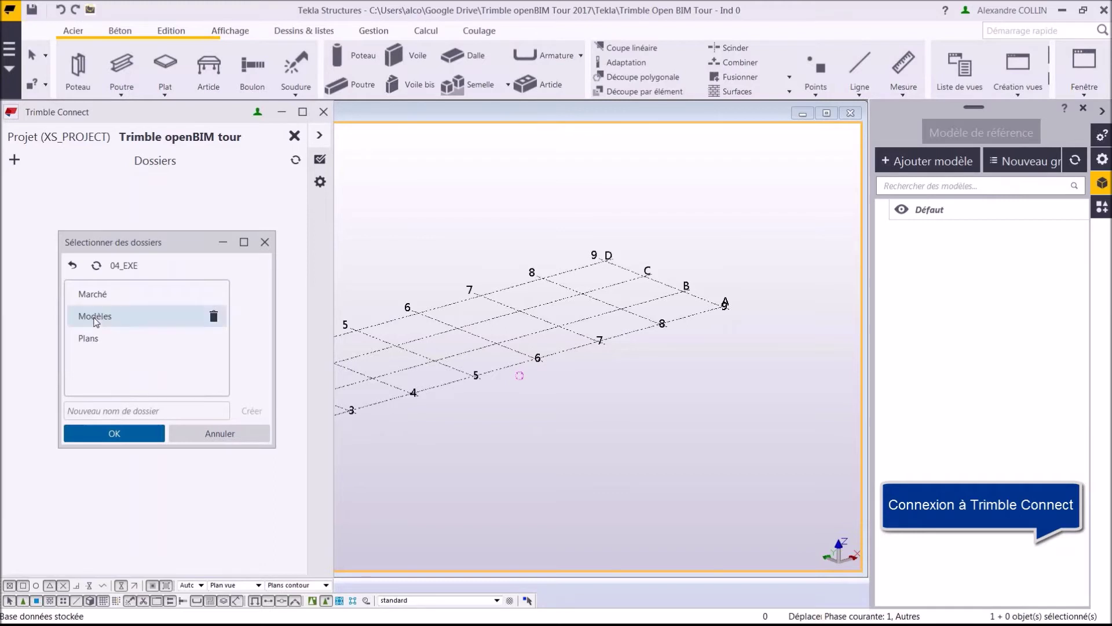
pyautogui.click(102, 434)
pyautogui.click(52, 191)
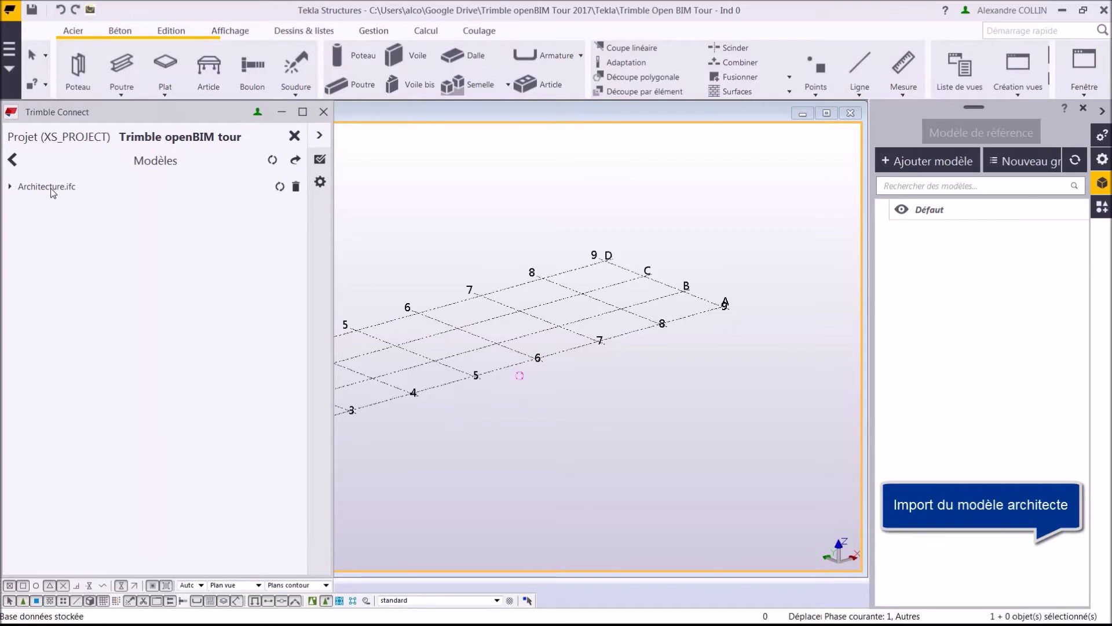
# Load Architecture.ifc as a reference model around the grid and close the Trimble Connect panel.
pyautogui.click(280, 187)
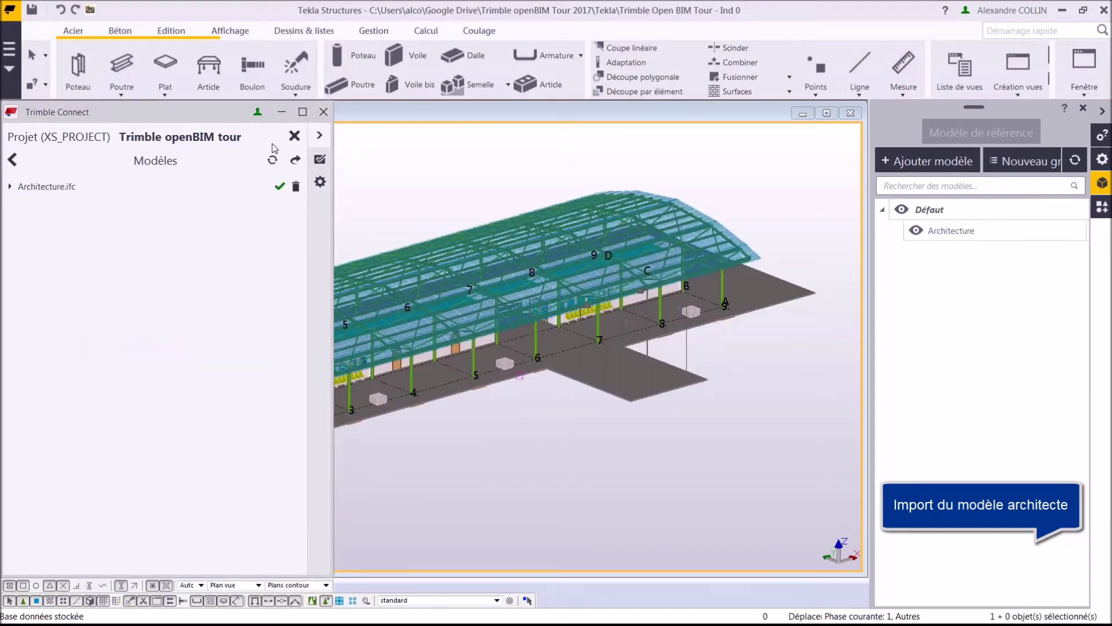
pyautogui.click(281, 111)
pyautogui.keyDown('ctrl'); pyautogui.moveTo(292, 391); pyautogui.dragTo(384, 329, button='middle'); pyautogui.keyUp('ctrl')
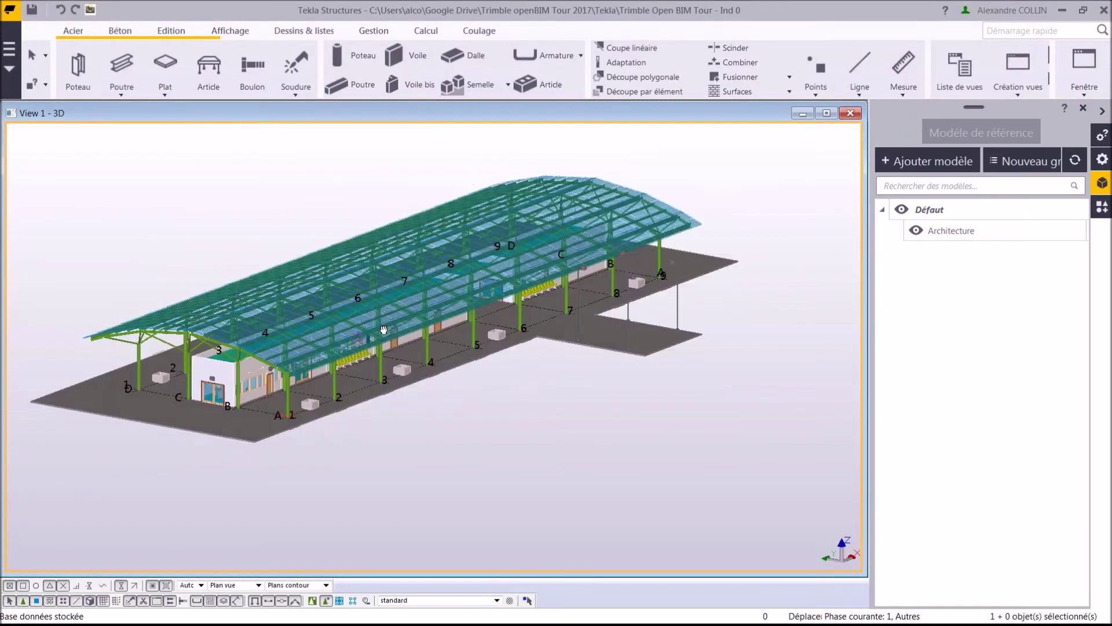
pyautogui.scroll(5, 187, 335)
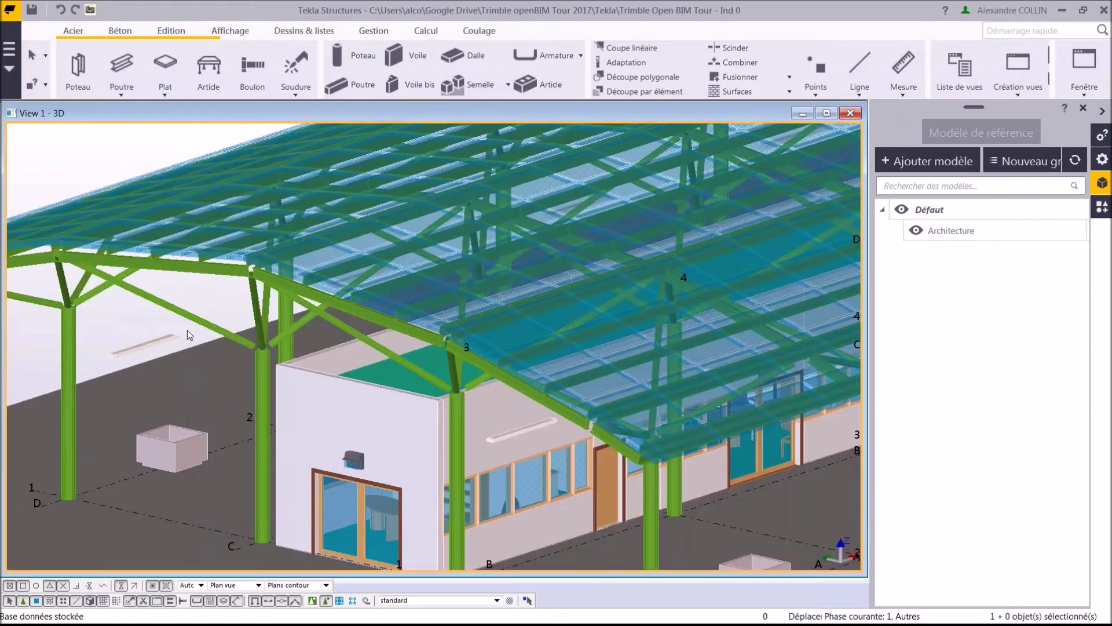
pyautogui.scroll(2, 187, 329)
# Show the Information report for the diagonal TUBE150*8 brace.
pyautogui.rightClick(197, 318)
pyautogui.click(231, 359)
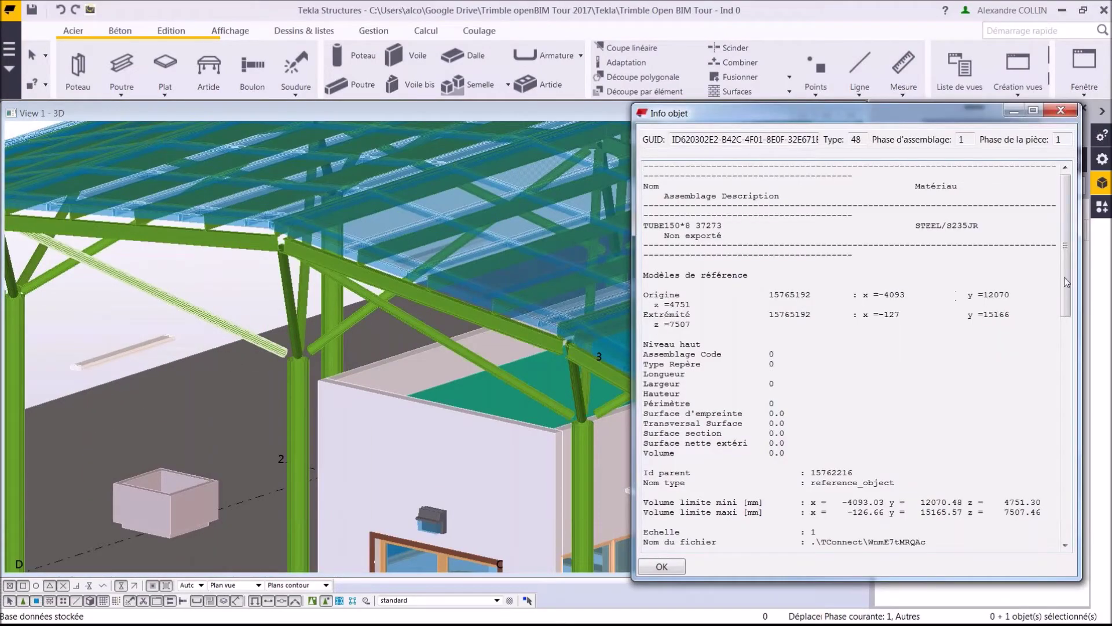
pyautogui.moveTo(1067, 282); pyautogui.dragTo(1057, 457)
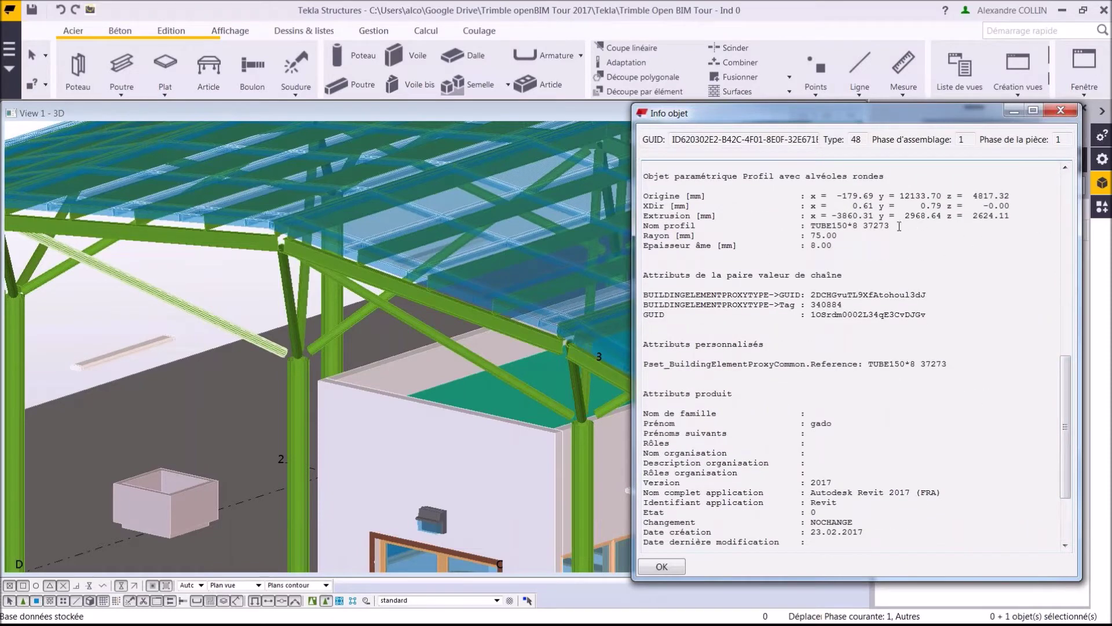
# Close the brace info report, zoom out to the full model and box-select the entire building.
pyautogui.moveTo(899, 226); pyautogui.dragTo(820, 225)
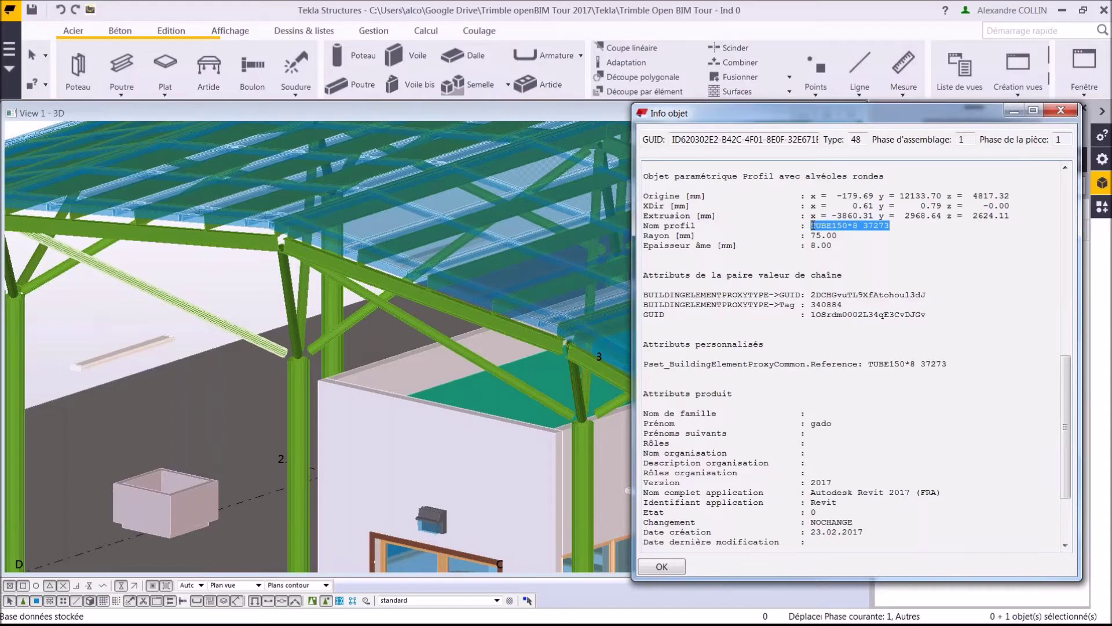
pyautogui.click(1061, 113)
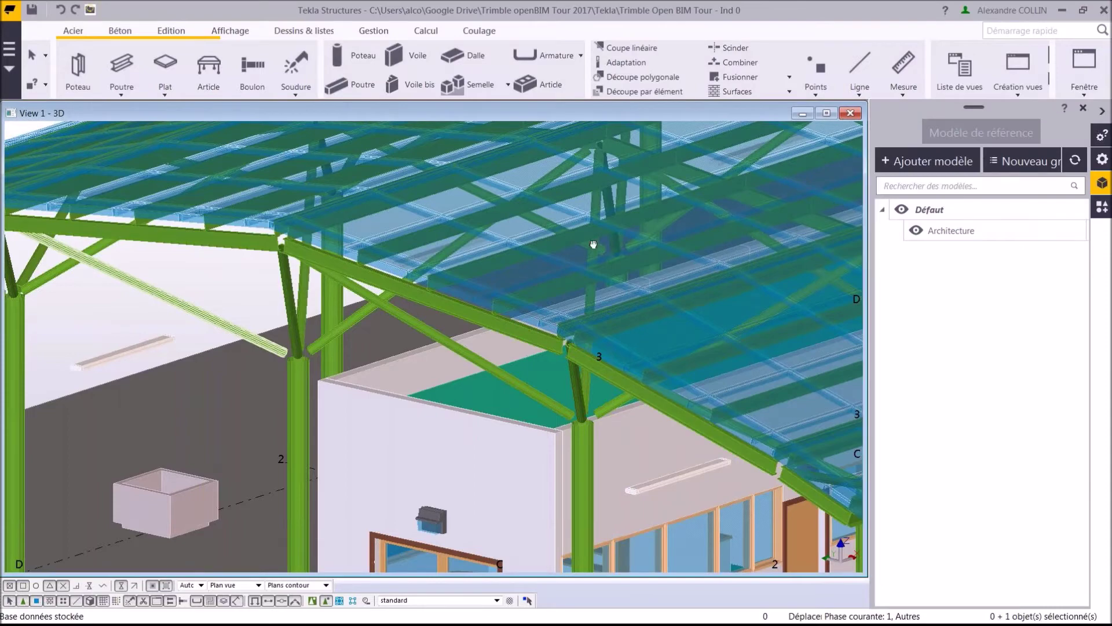
pyautogui.moveTo(591, 243); pyautogui.dragTo(565, 248, button='middle')
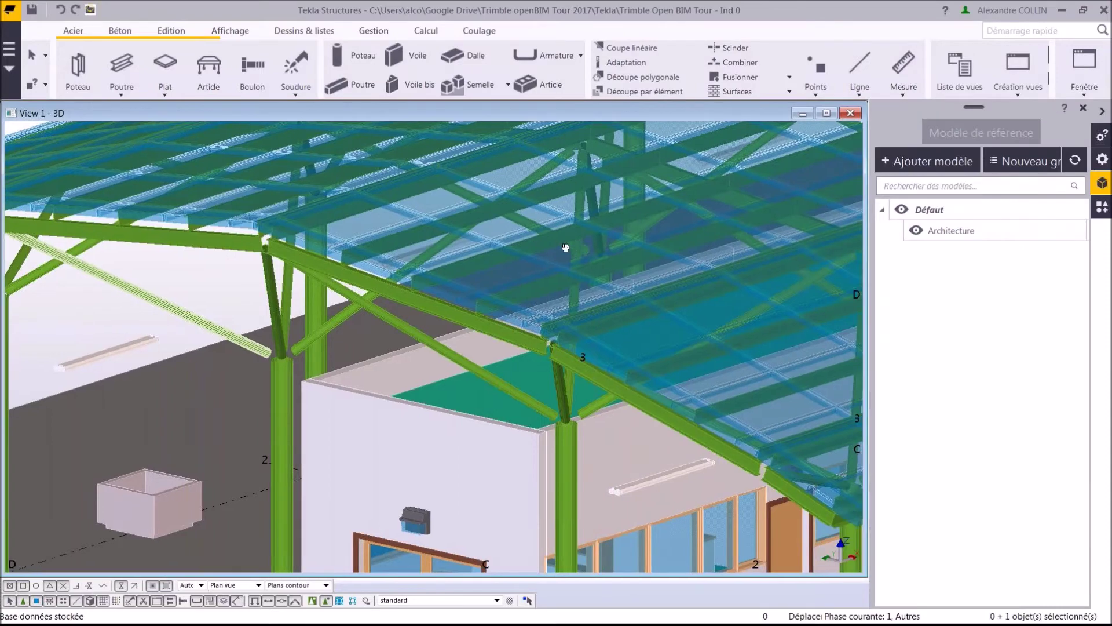
pyautogui.scroll(-5, 565, 247)
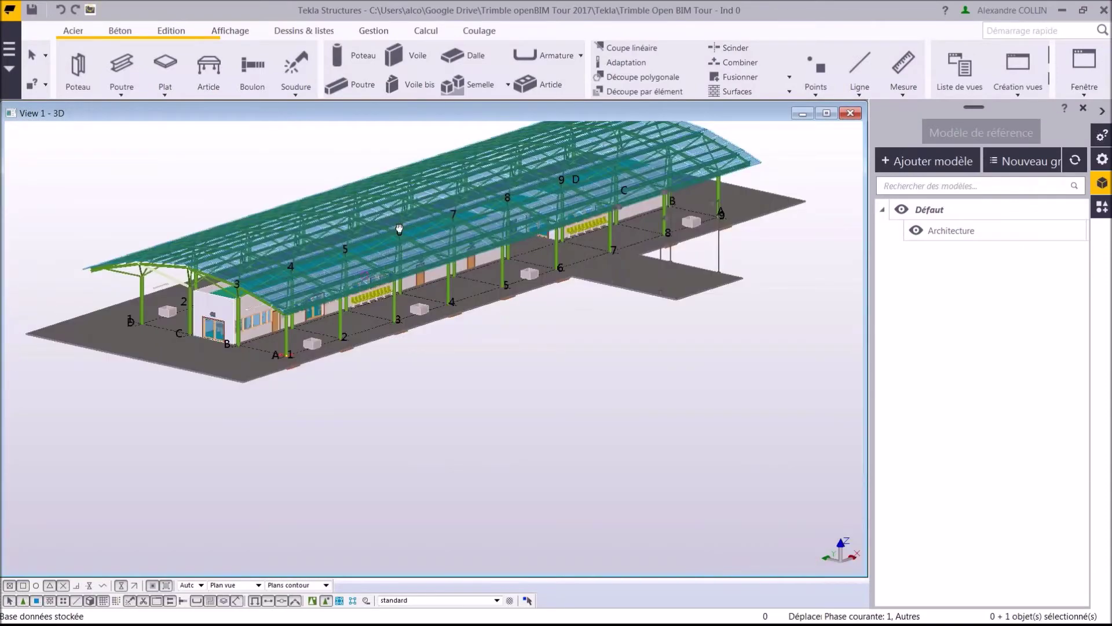
pyautogui.scroll(-2, 399, 229)
pyautogui.click(196, 179)
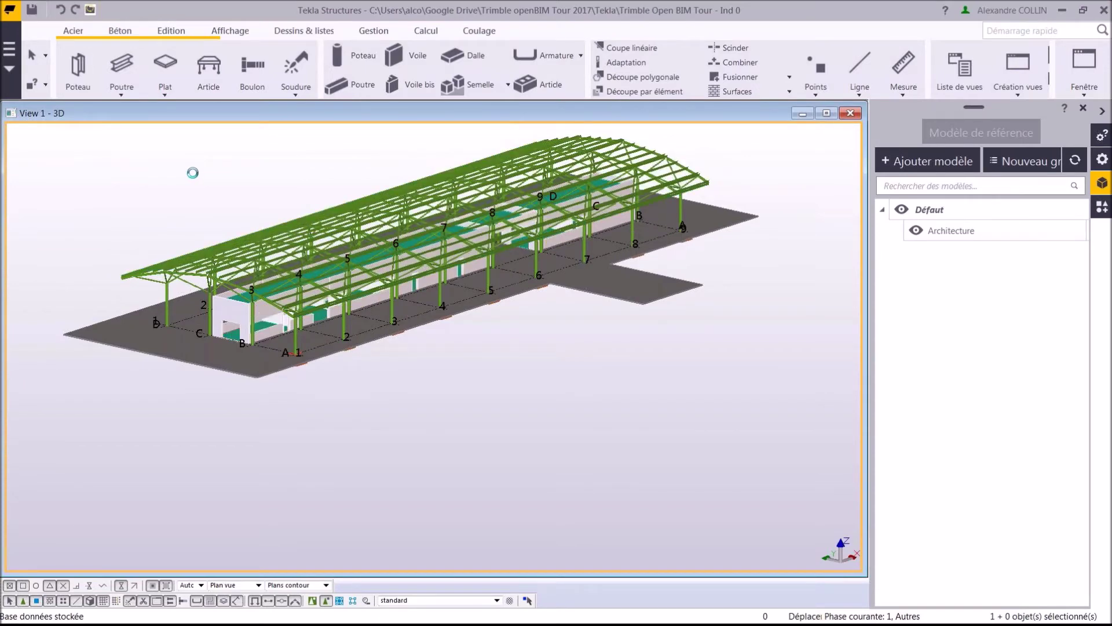
pyautogui.moveTo(32, 126); pyautogui.dragTo(808, 421)
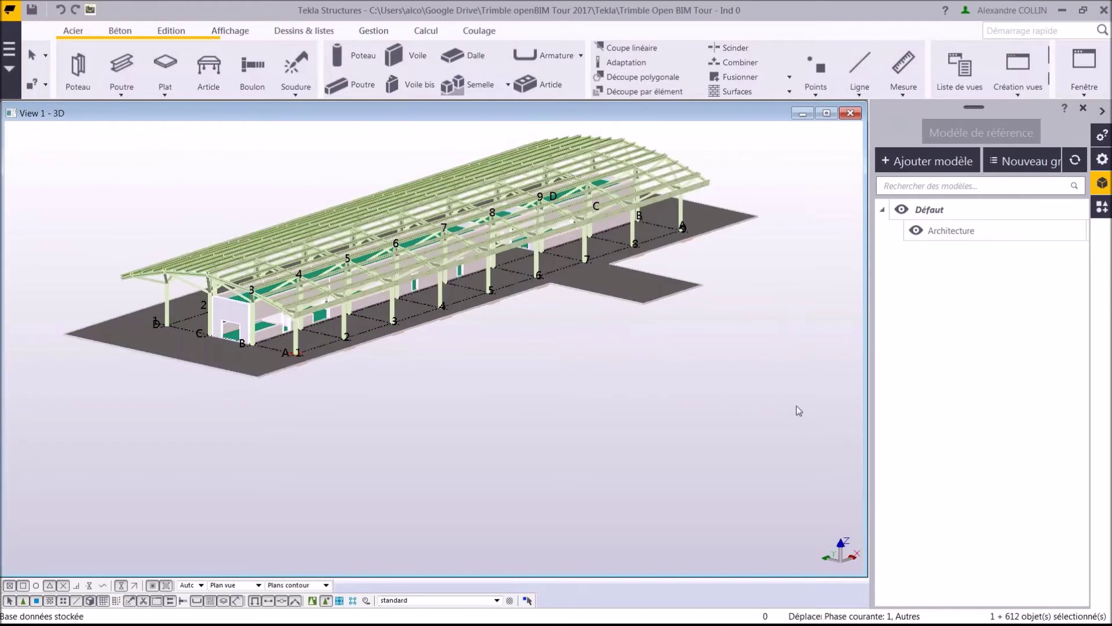
# Run Convertisseur IFC en objets on the selection, review the results, and hide the Architecture reference model.
pyautogui.click(362, 35)
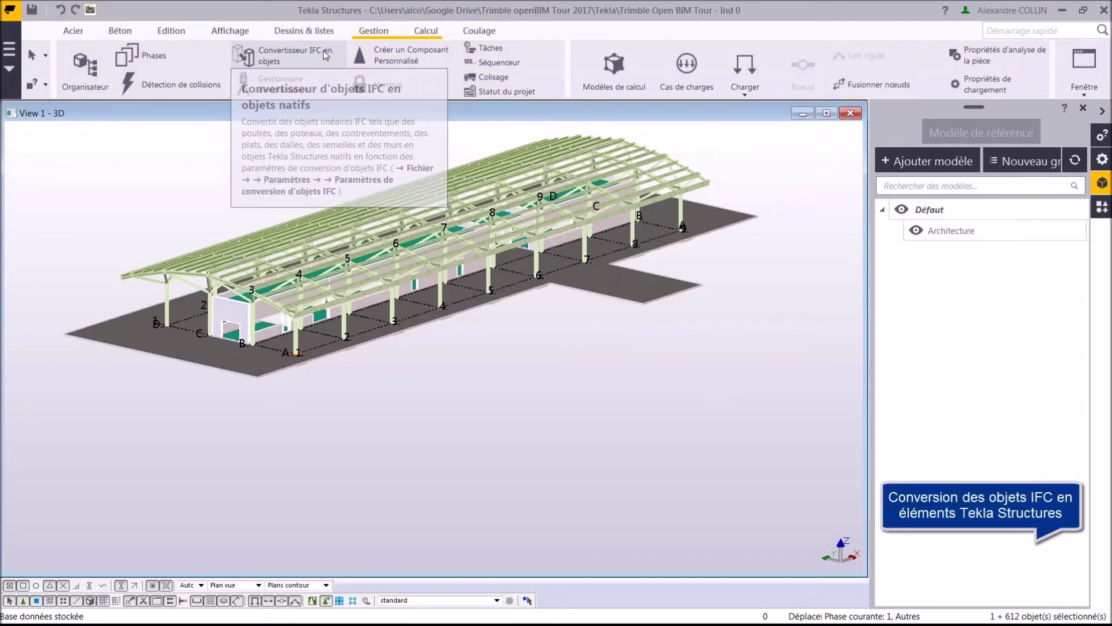
pyautogui.click(325, 55)
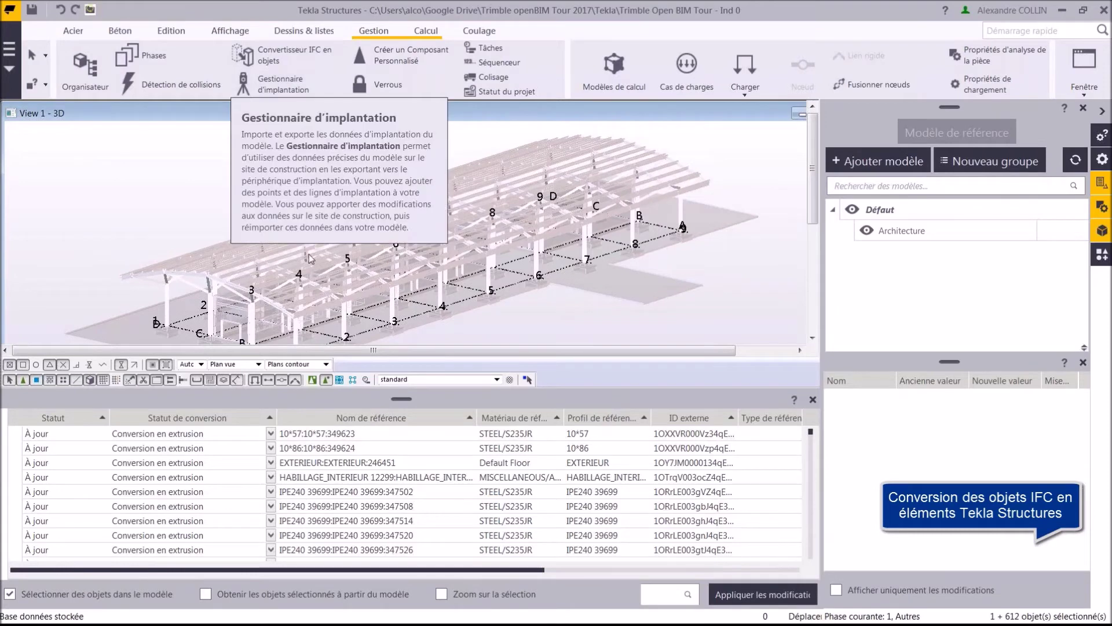
pyautogui.scroll(-1, 331, 464)
pyautogui.scroll(-4, 330, 463)
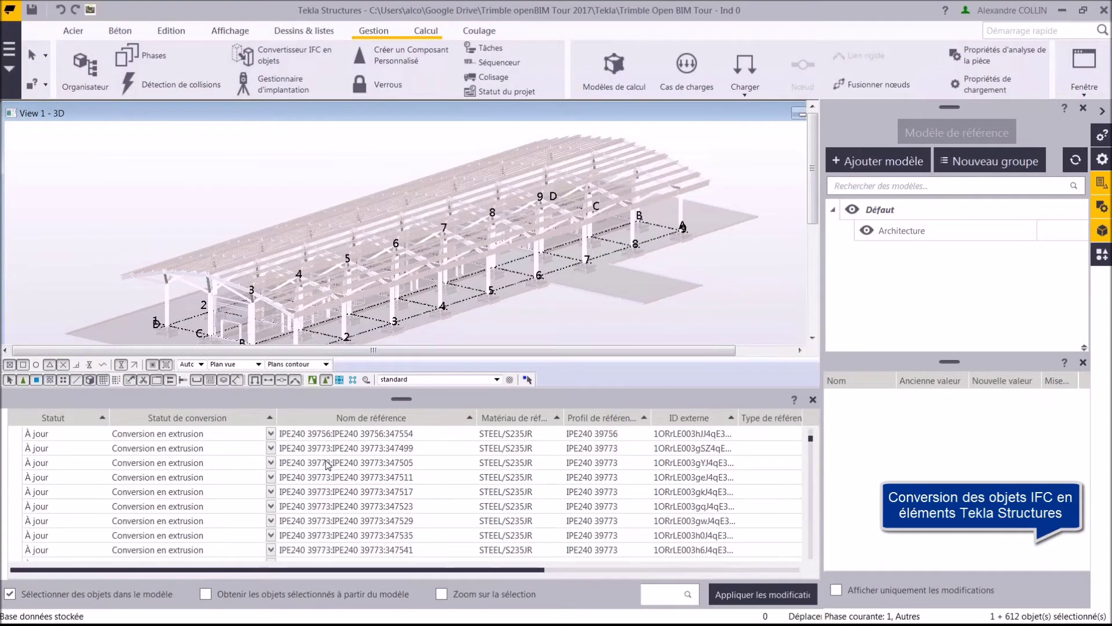
pyautogui.scroll(-4, 328, 465)
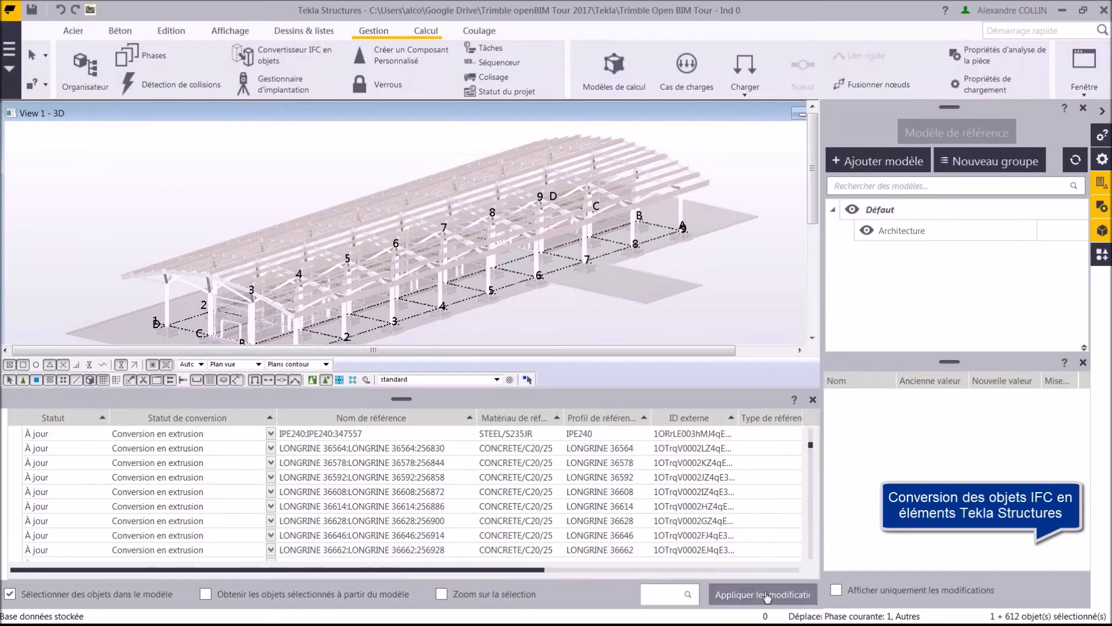
pyautogui.click(813, 400)
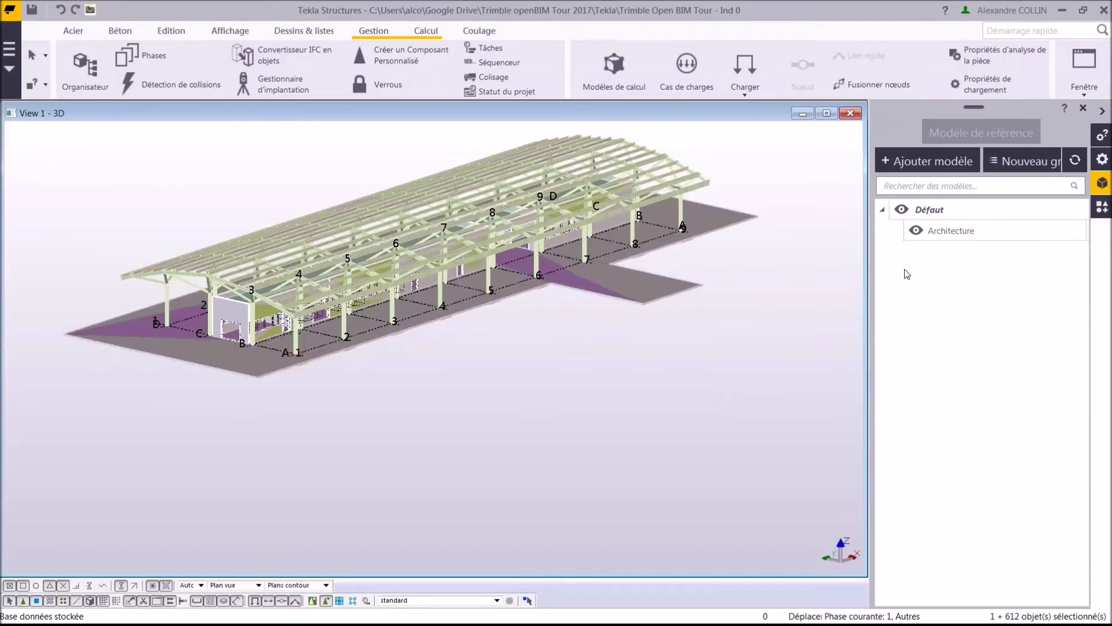
pyautogui.click(916, 230)
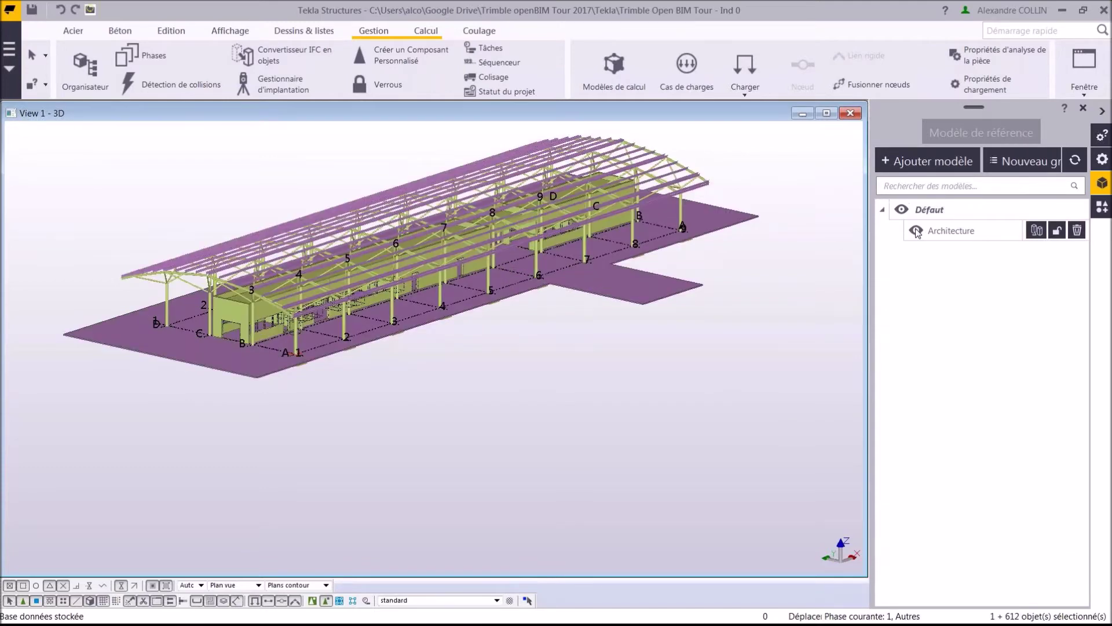
# Inspect the CHS150*8 diagonal brace's properties without changing them.
pyautogui.moveTo(361, 314); pyautogui.dragTo(368, 326, button='middle')
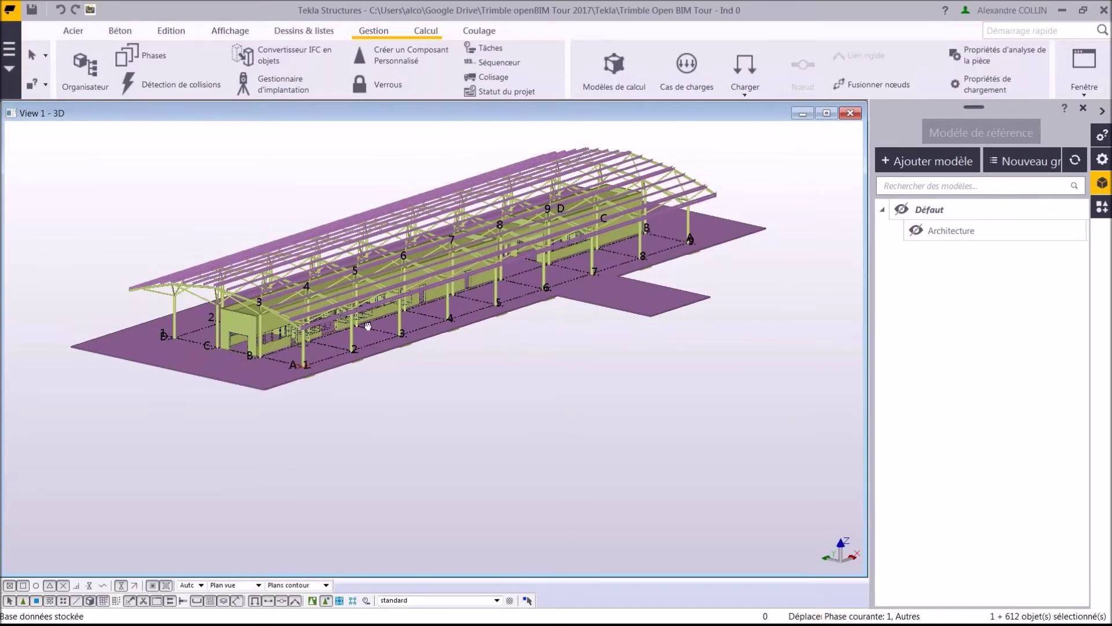
pyautogui.scroll(10, 274, 347)
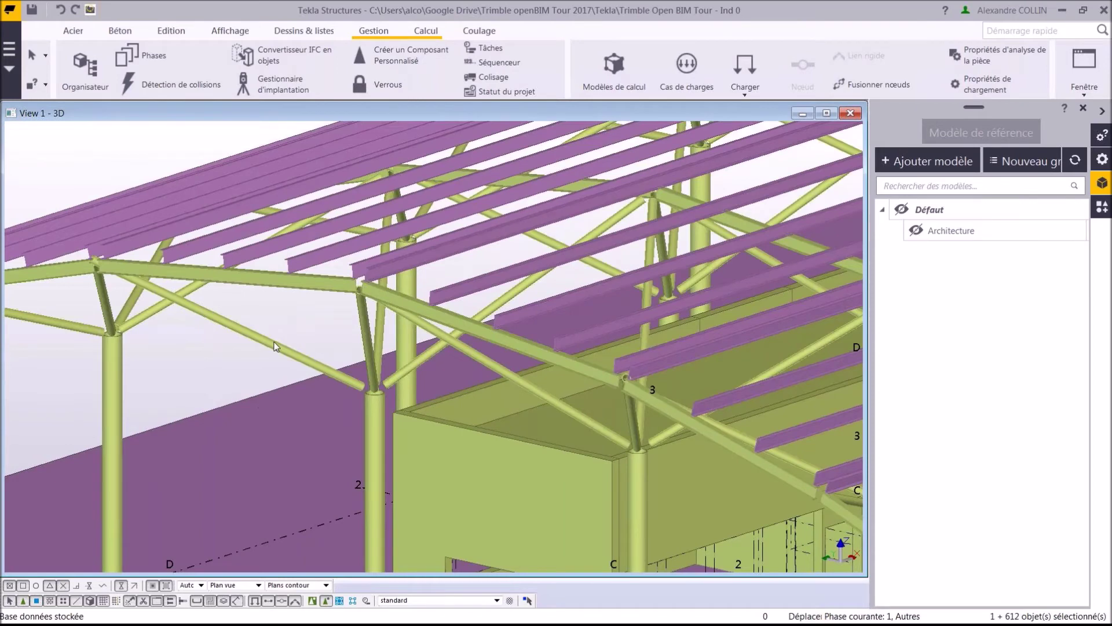
pyautogui.doubleClick(275, 347)
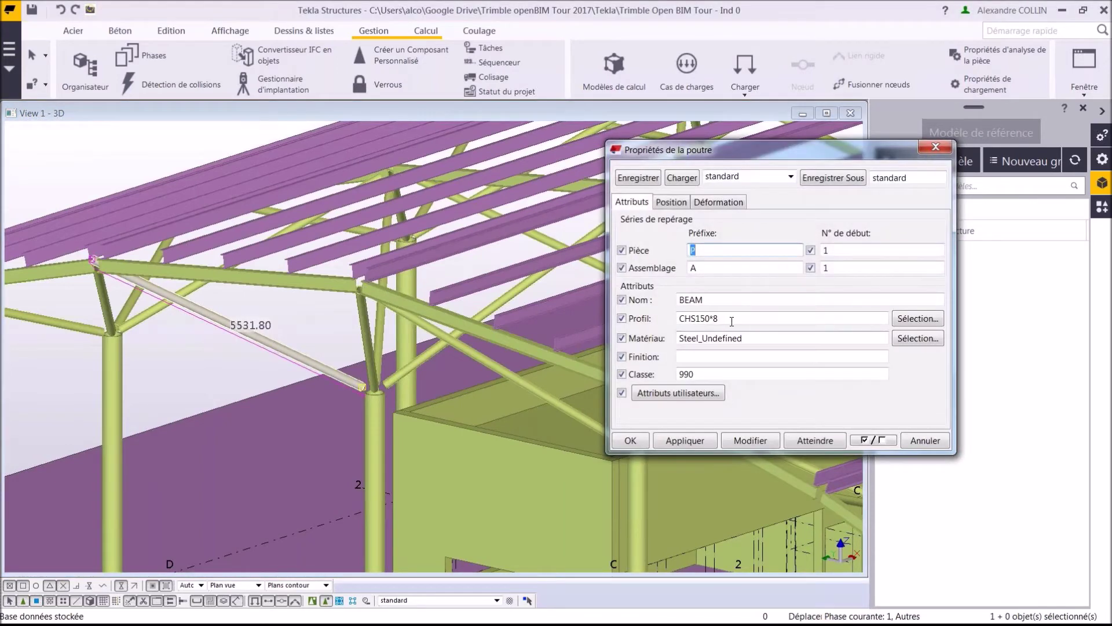
pyautogui.moveTo(724, 318); pyautogui.dragTo(657, 316)
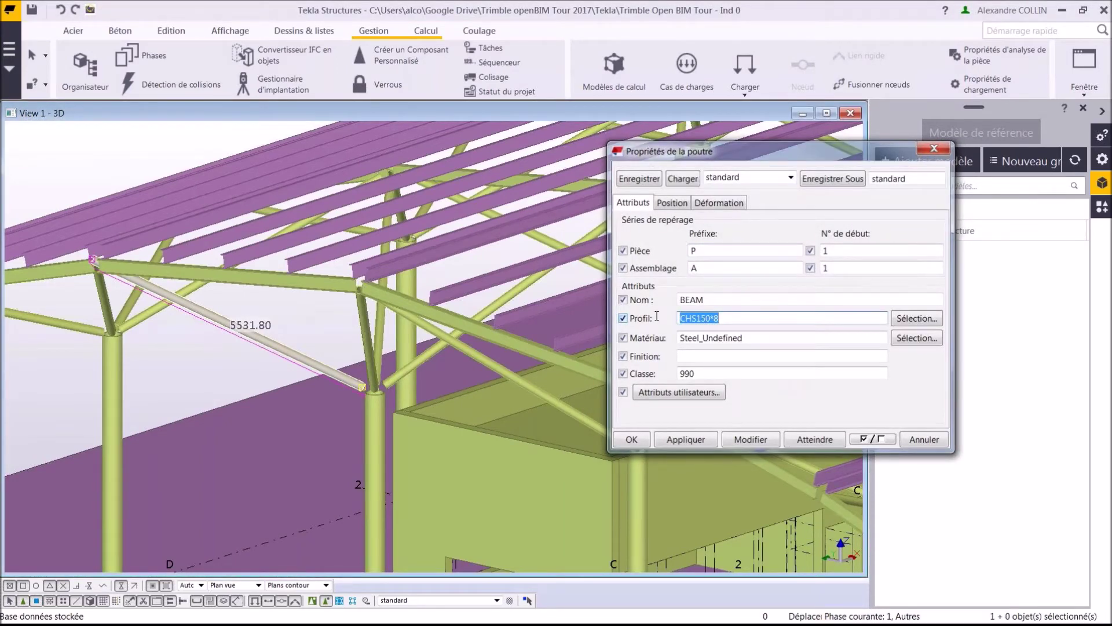
pyautogui.press('Escape')
# Change the 5896.00 IPE240 beam to an IPE300 profile in S235JR steel.
pyautogui.click(567, 365)
pyautogui.doubleClick(568, 365)
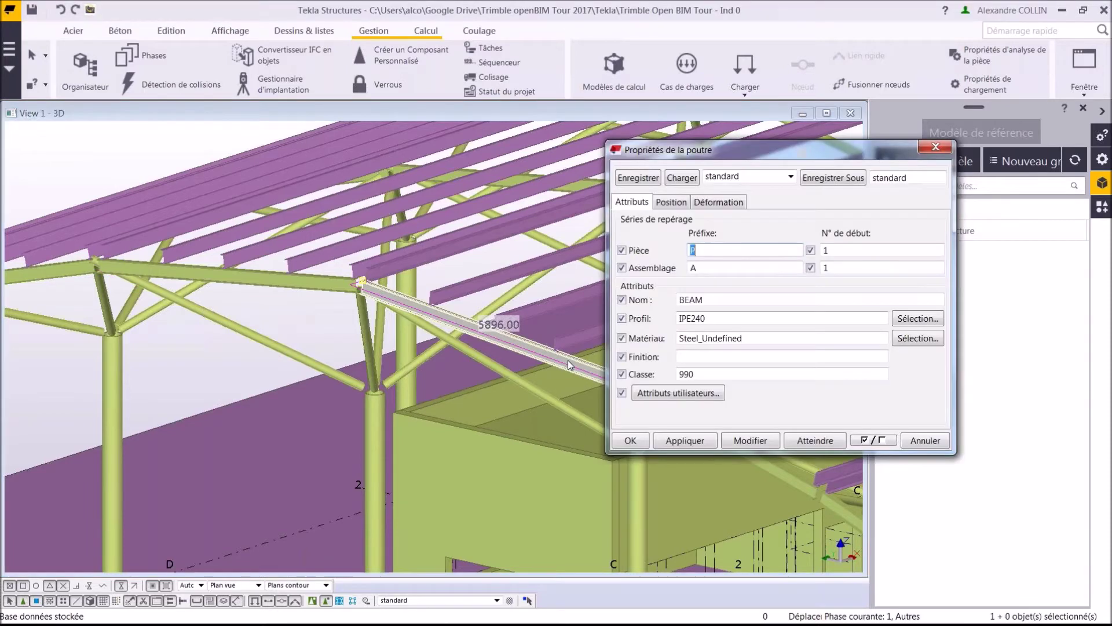
pyautogui.click(919, 338)
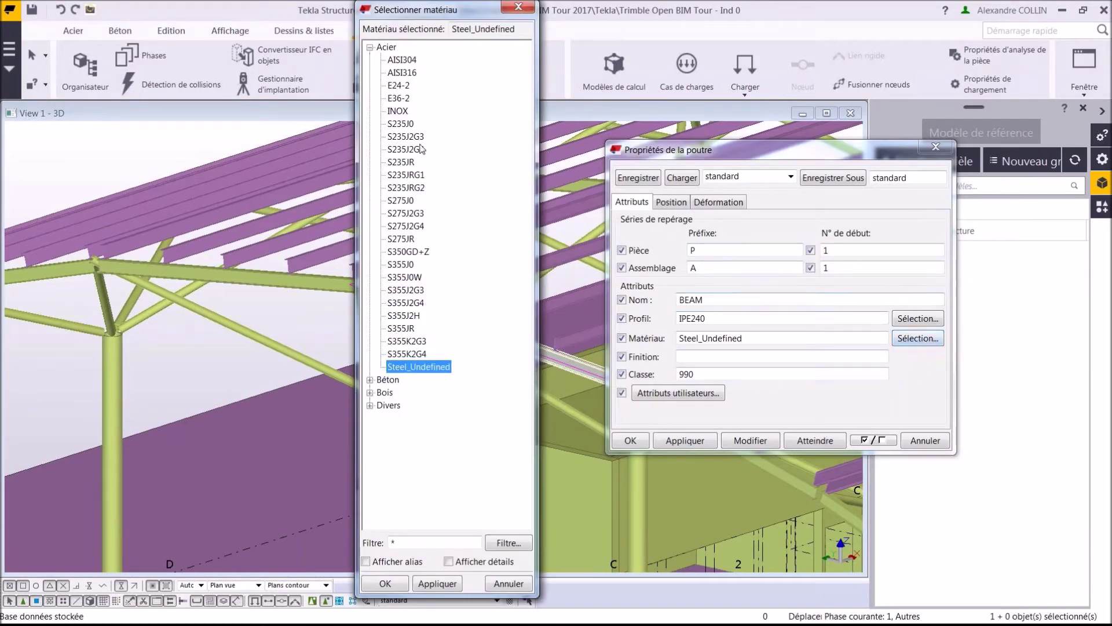
pyautogui.doubleClick(406, 164)
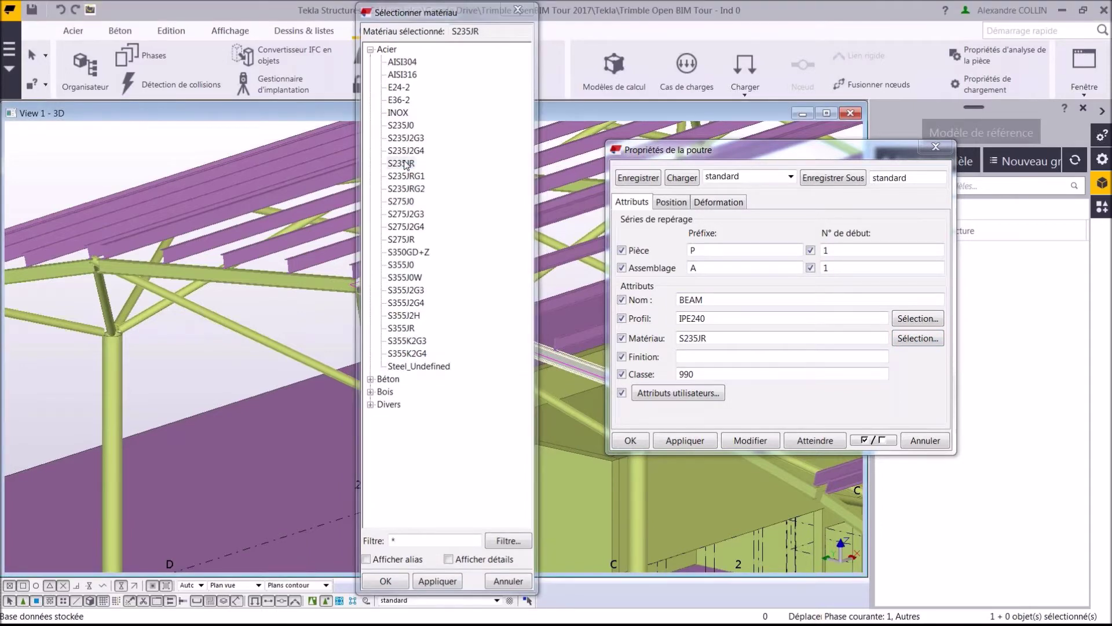
pyautogui.click(907, 325)
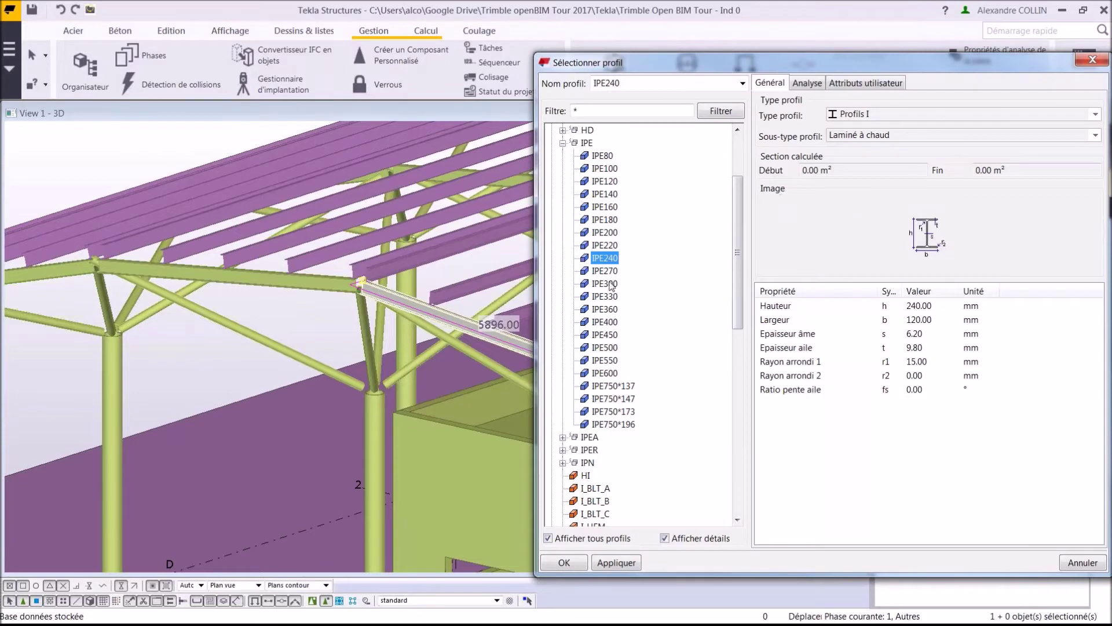
pyautogui.click(606, 283)
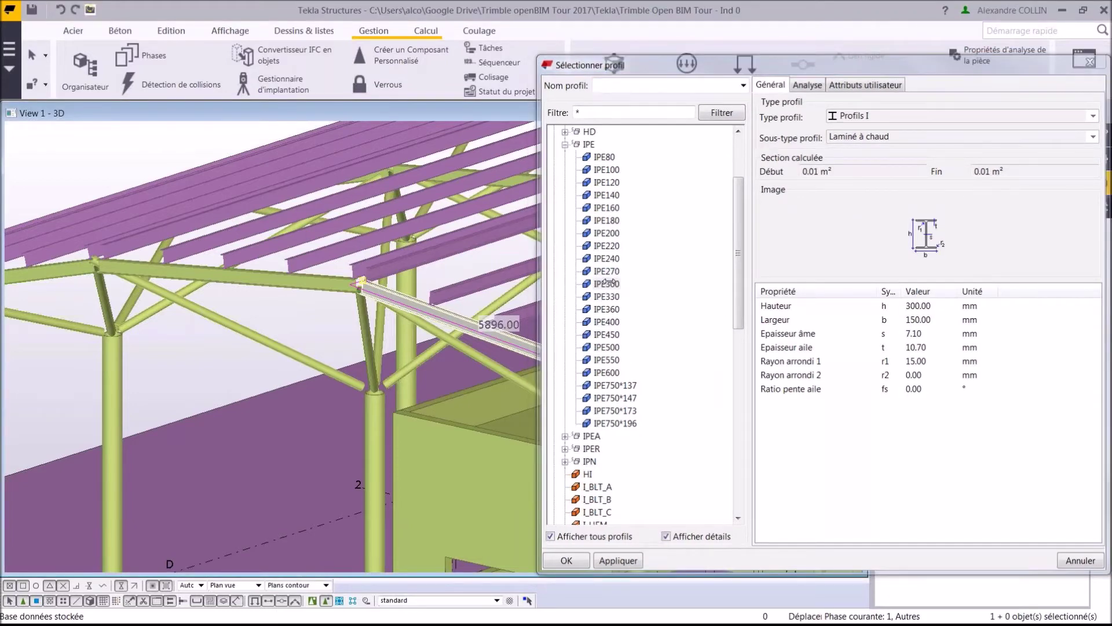
pyautogui.doubleClick(607, 283)
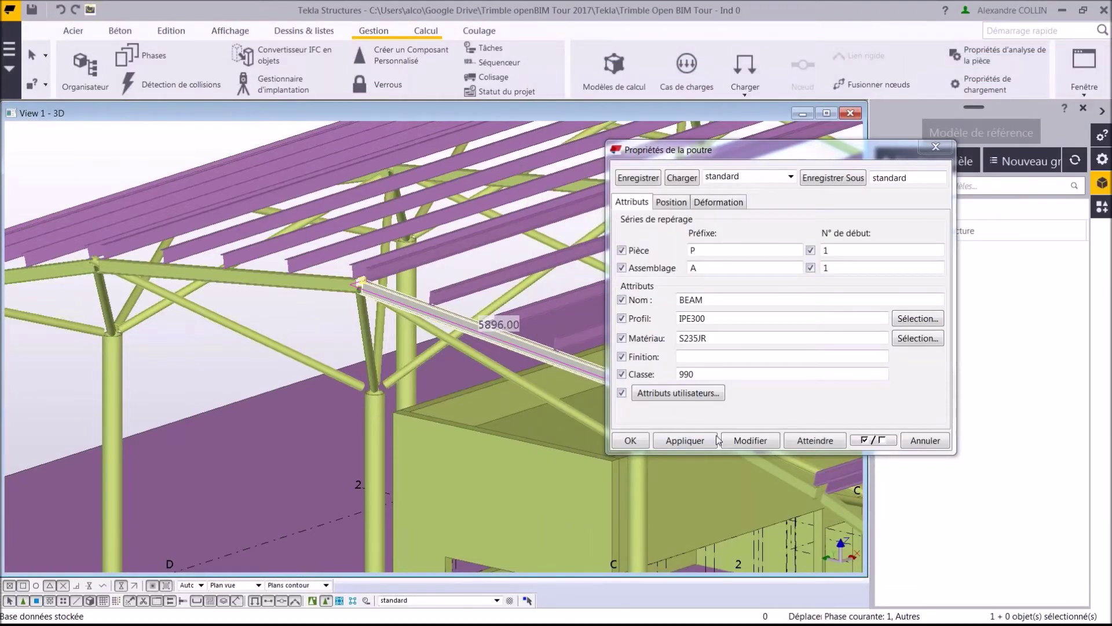
pyautogui.click(726, 442)
pyautogui.press('Escape')
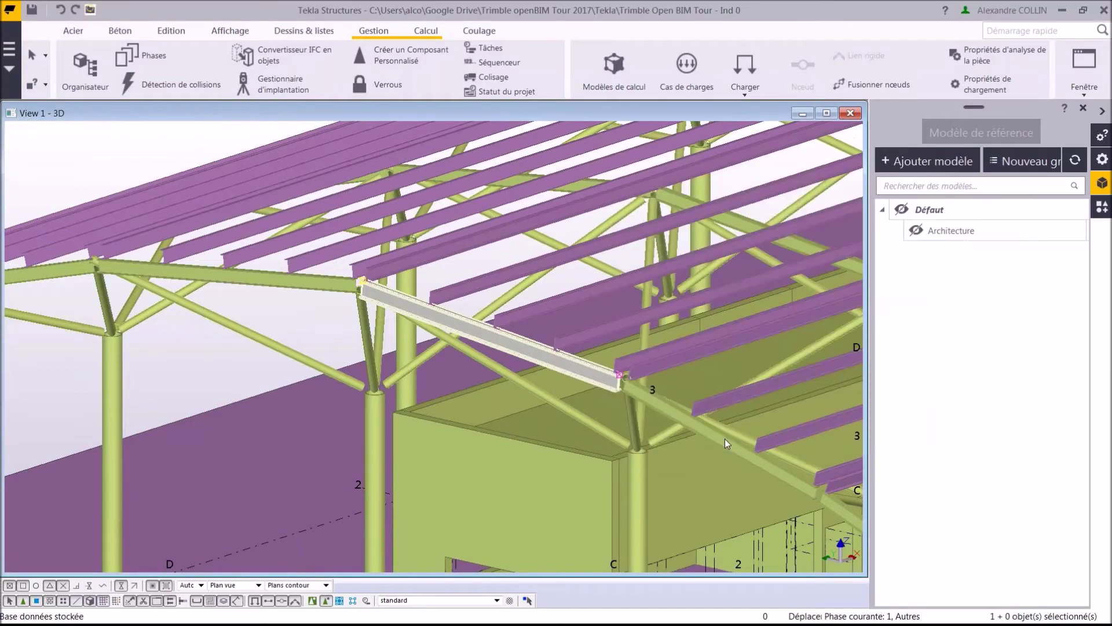
pyautogui.moveTo(693, 436); pyautogui.dragTo(349, 357, button='middle')
pyautogui.scroll(-3, 349, 358)
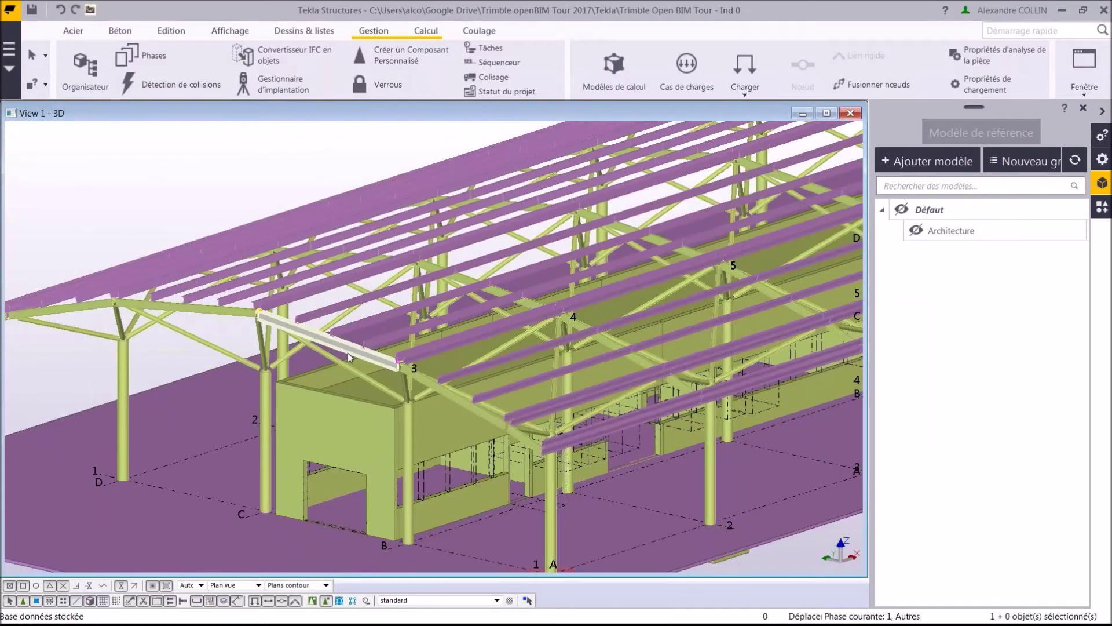
# Open the File menu's import commands with the Ind A architecture model displayed.
pyautogui.scroll(-5, 349, 358)
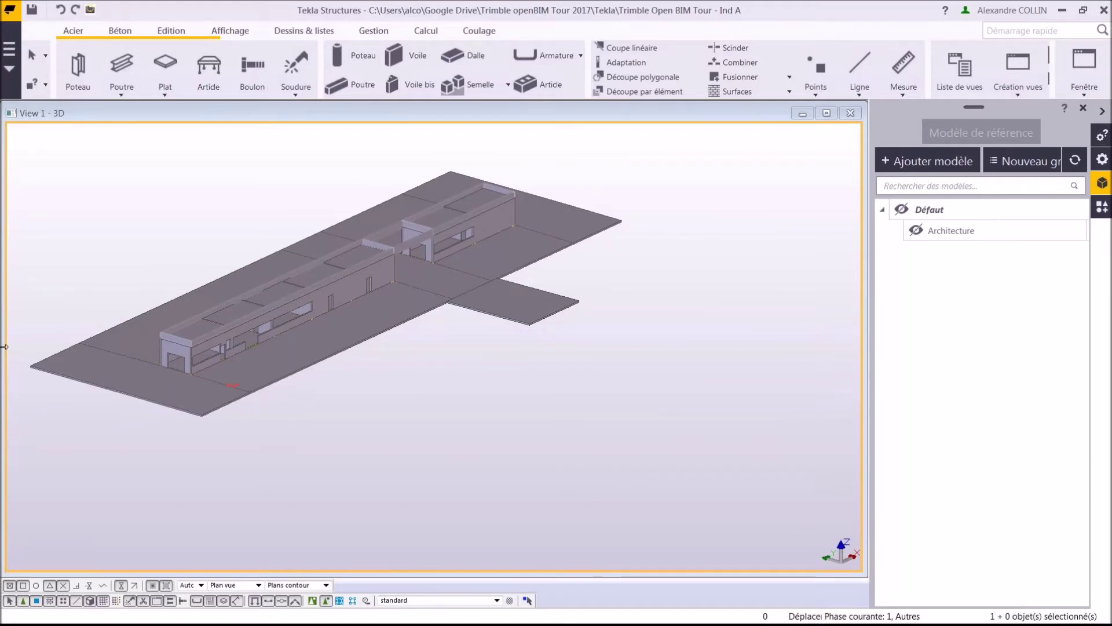
pyautogui.click(9, 69)
# Import Nova_CH, Nova_EU-EV, Nova_PB, Nova_PFV and Nova_VMC from Trimble Connect as reference models.
pyautogui.moveTo(110, 245)
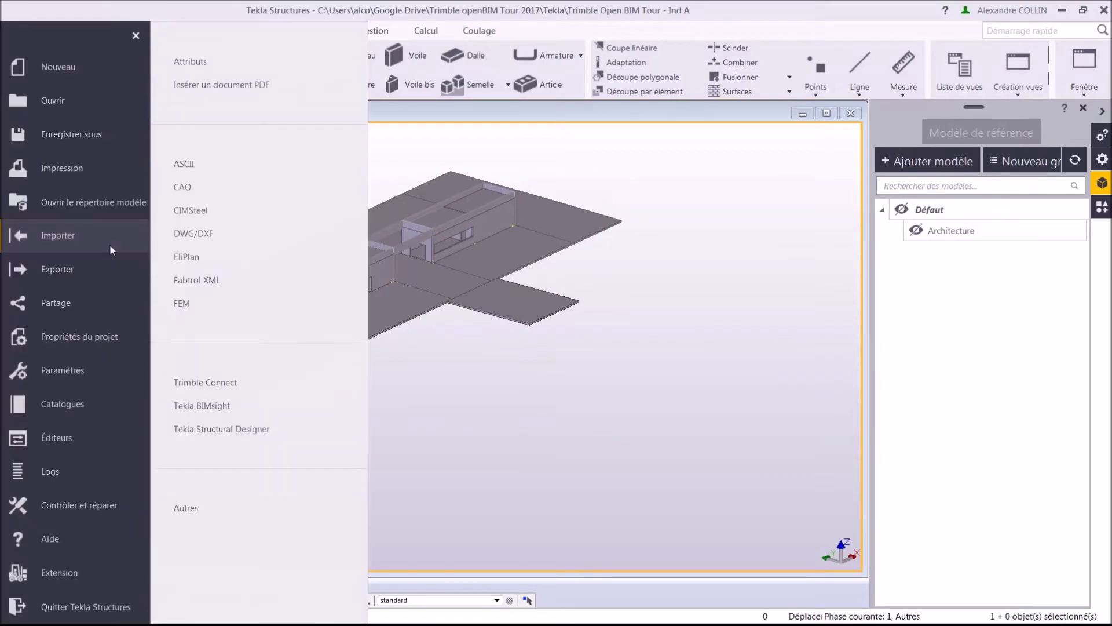
pyautogui.click(248, 385)
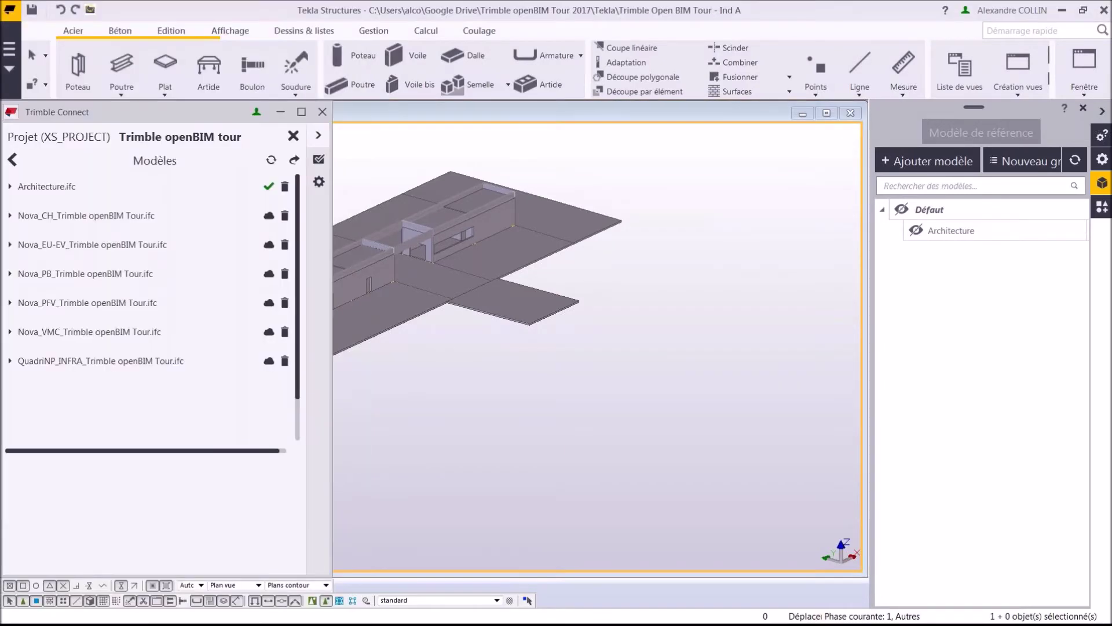
pyautogui.moveTo(516, 222); pyautogui.dragTo(788, 250, button='middle')
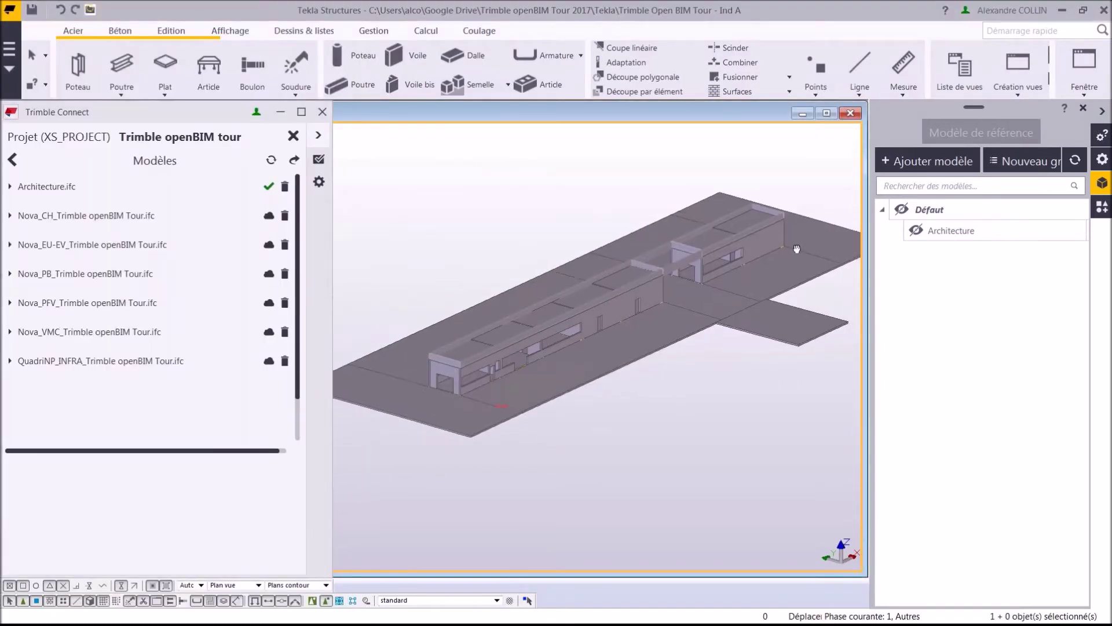
pyautogui.click(269, 217)
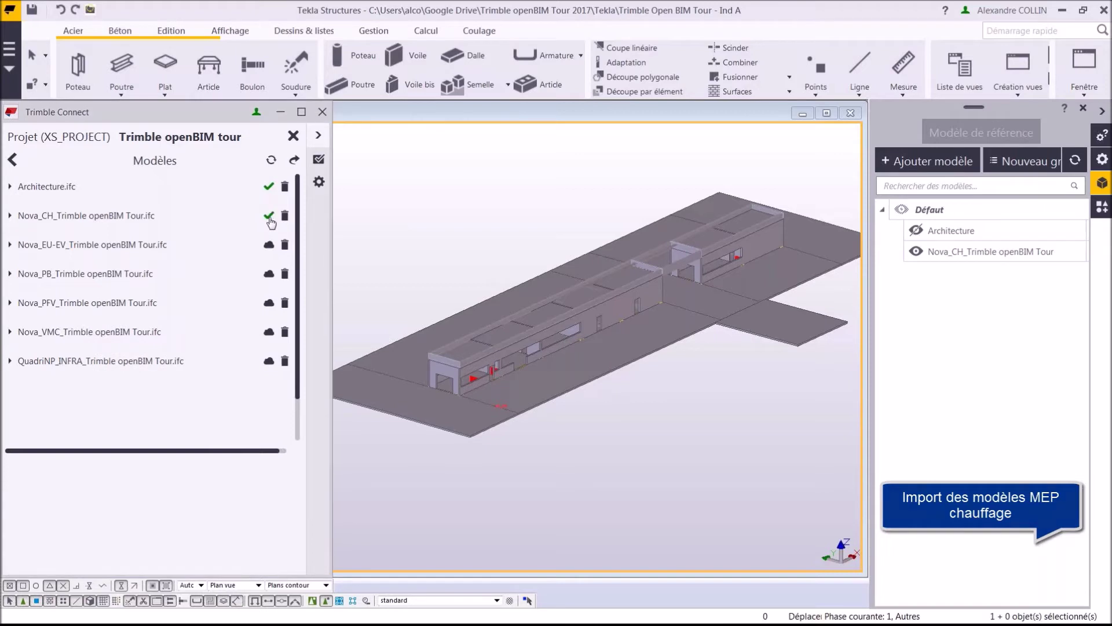
pyautogui.click(269, 245)
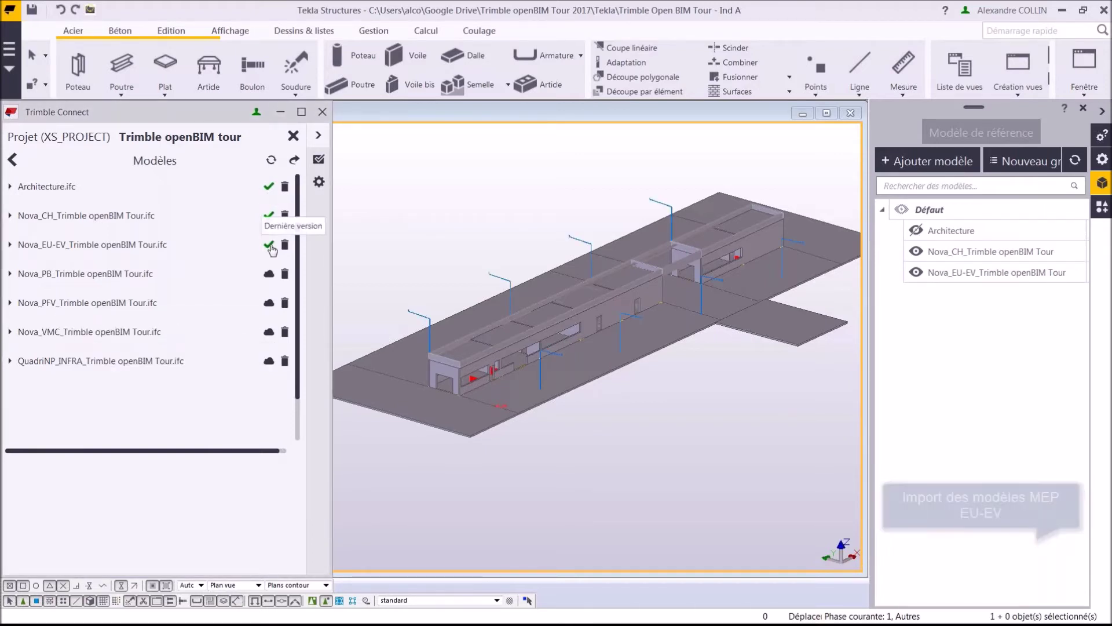
pyautogui.click(269, 275)
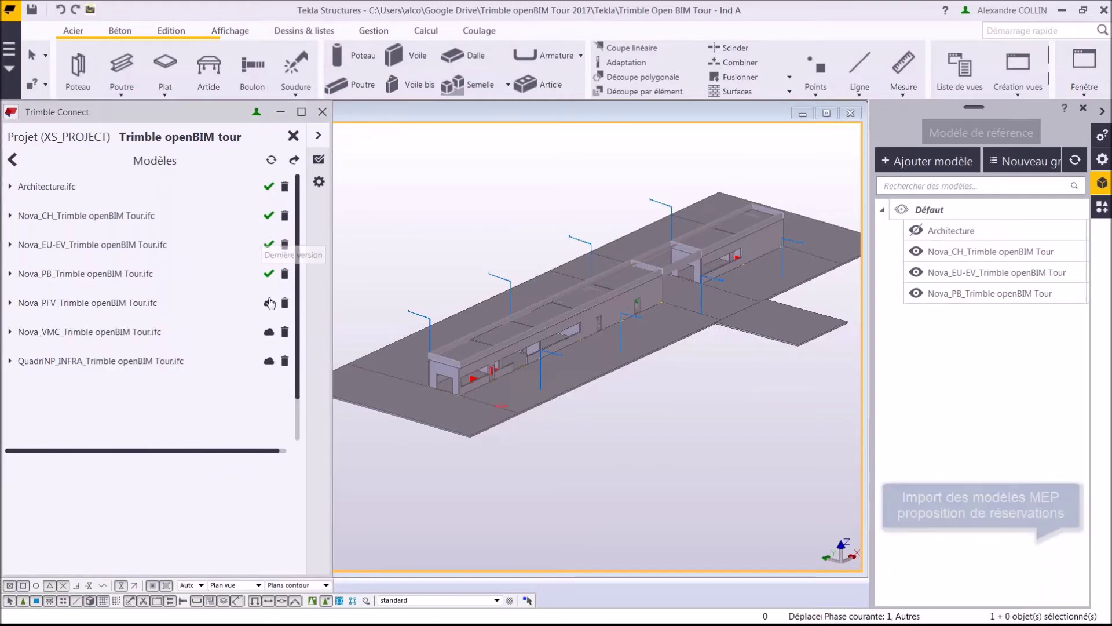
pyautogui.click(269, 304)
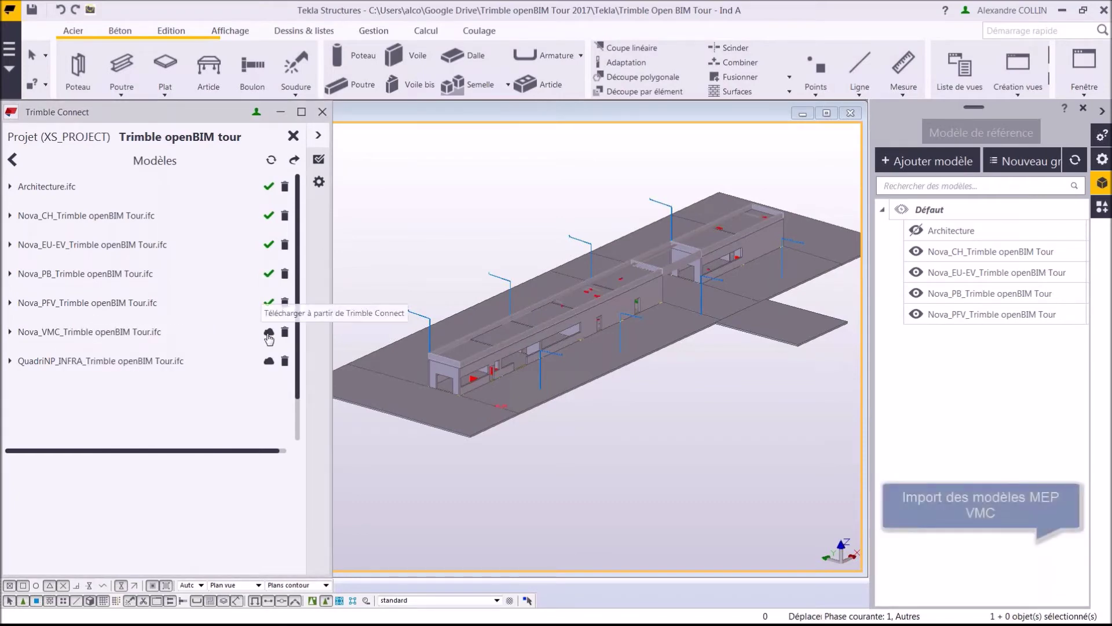
pyautogui.click(269, 333)
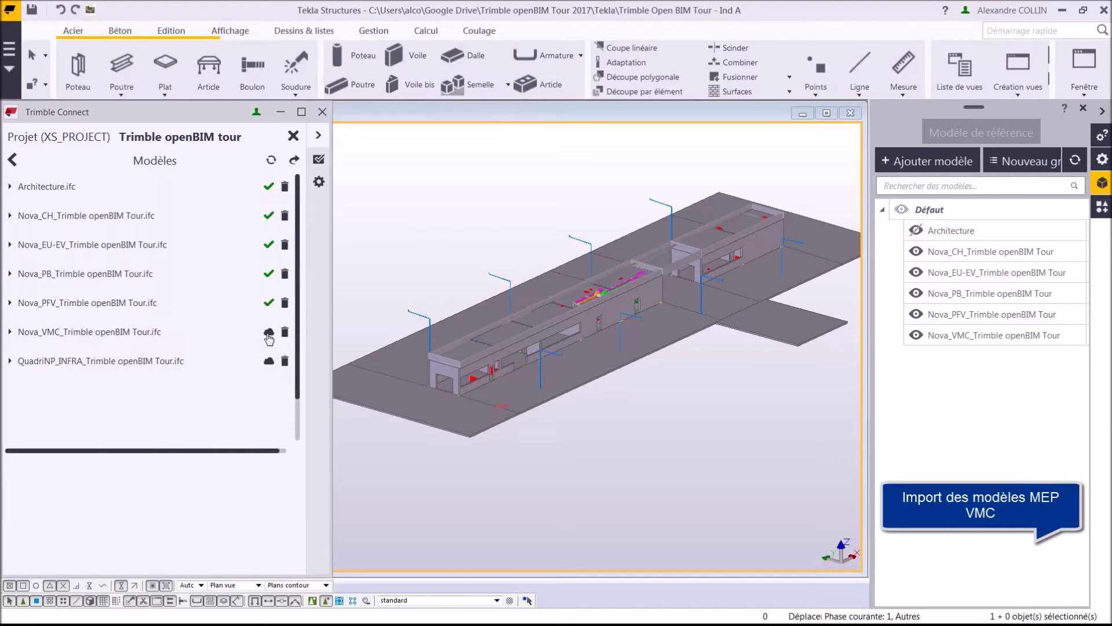
# Place a clipping plane on the wall to reveal the pipe runs inside.
pyautogui.scroll(4, 621, 288)
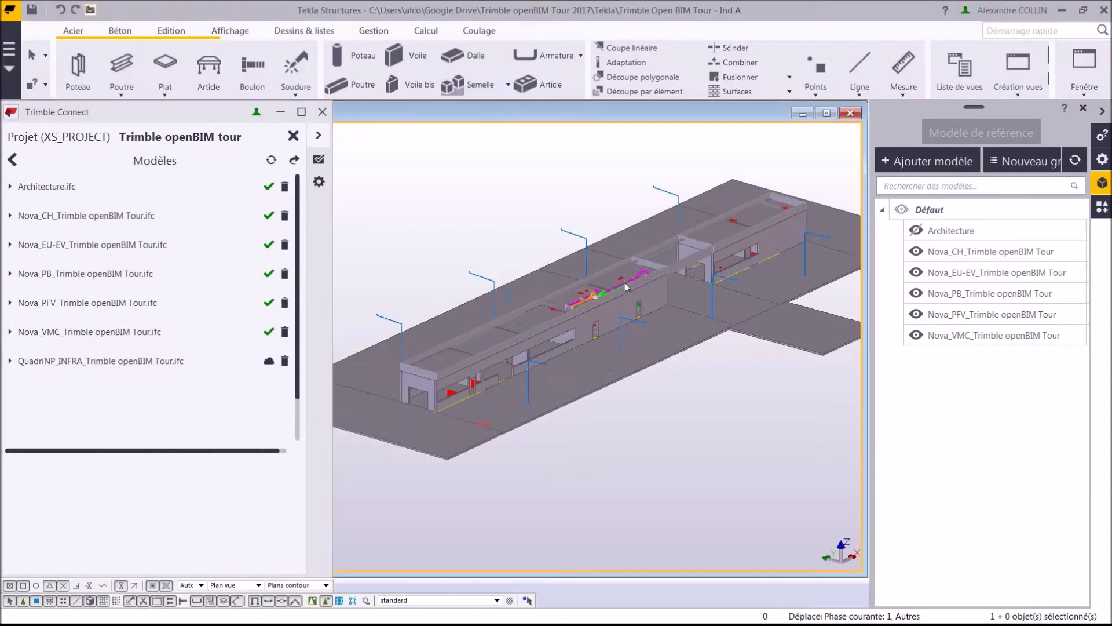
pyautogui.scroll(3, 620, 287)
pyautogui.click(232, 33)
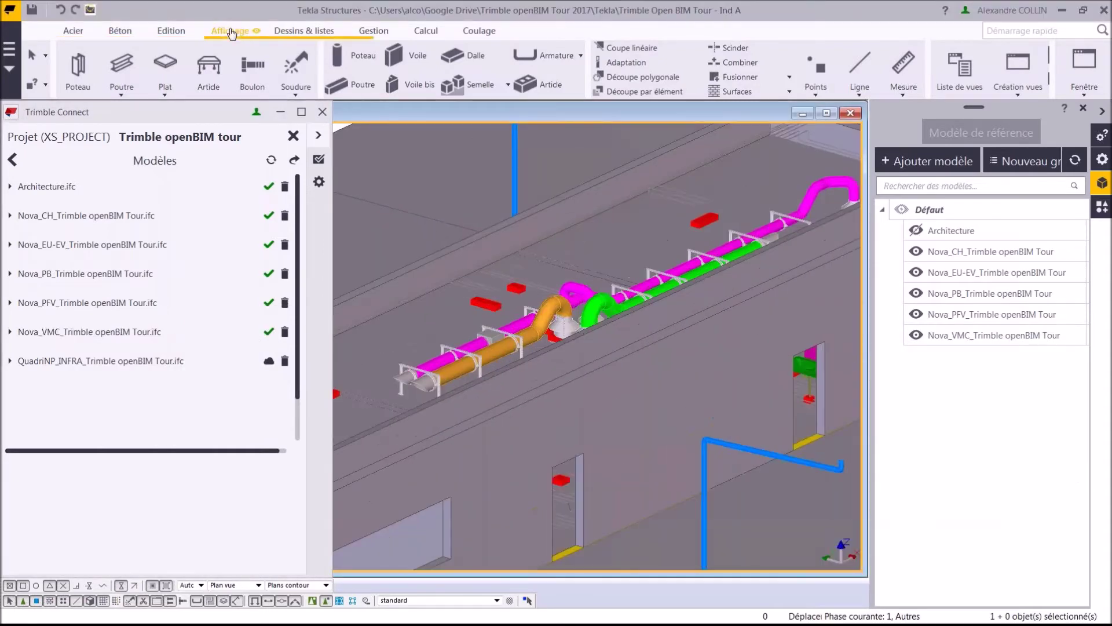
pyautogui.click(348, 56)
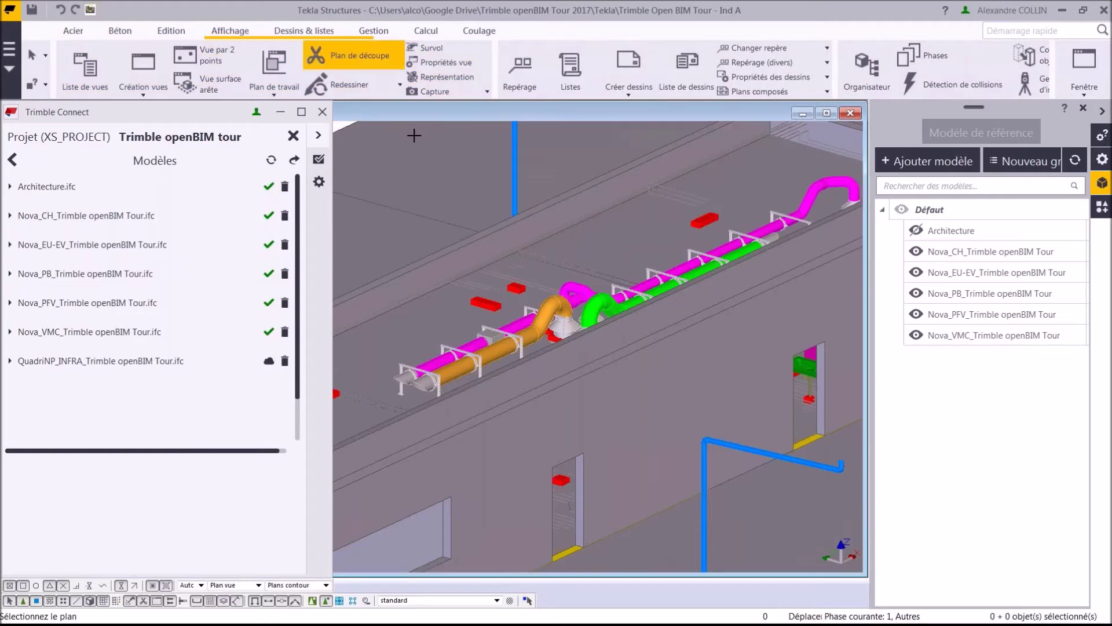
pyautogui.click(683, 371)
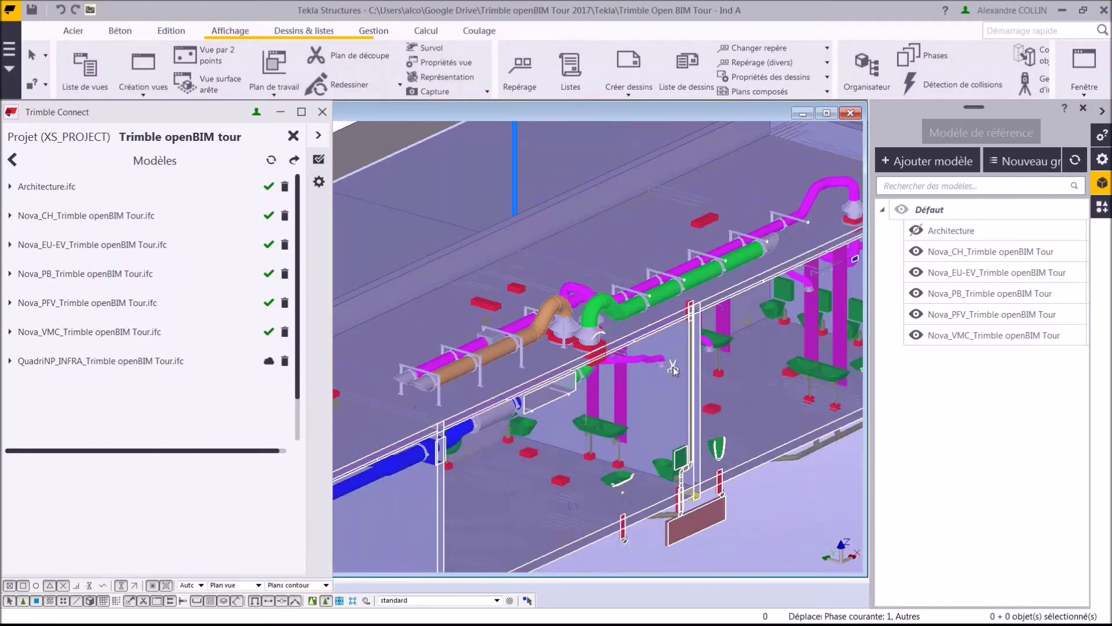
pyautogui.scroll(2, 675, 371)
pyautogui.moveTo(674, 371); pyautogui.dragTo(613, 305, button='middle')
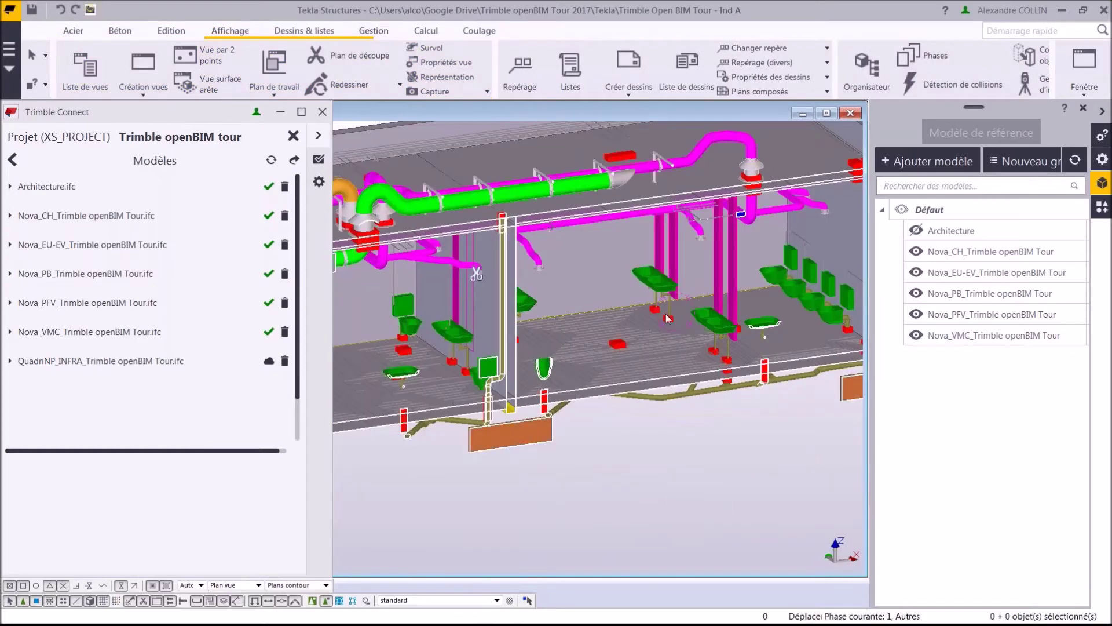
# Hide the Nova_CH, Nova_PB and Nova_PFV models and show the project notes list.
pyautogui.click(916, 253)
pyautogui.click(916, 293)
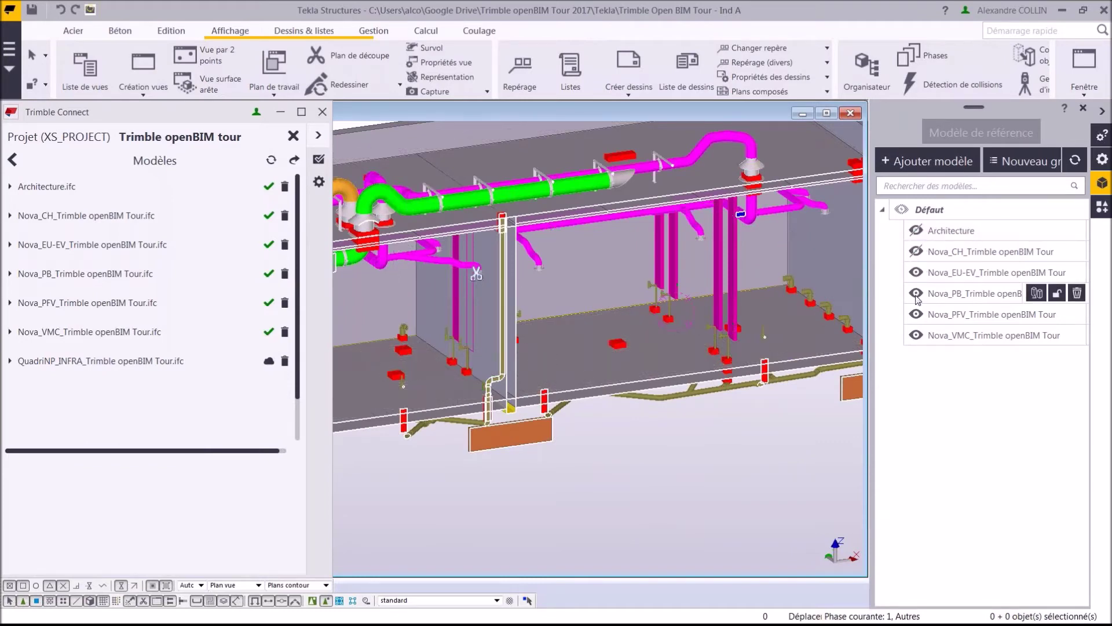
pyautogui.click(916, 314)
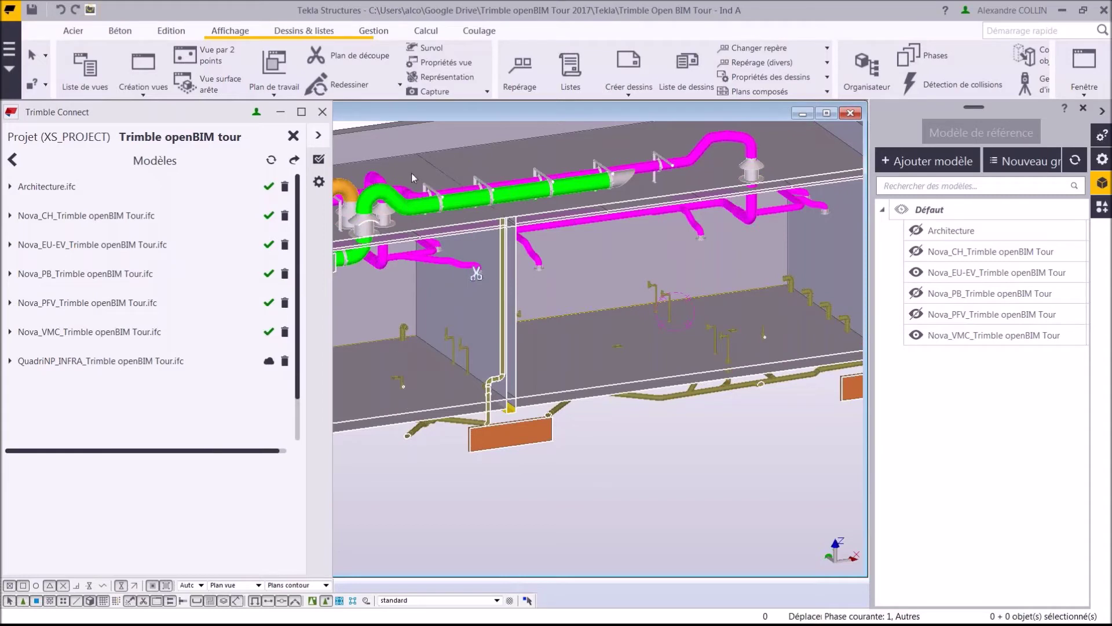
pyautogui.click(319, 161)
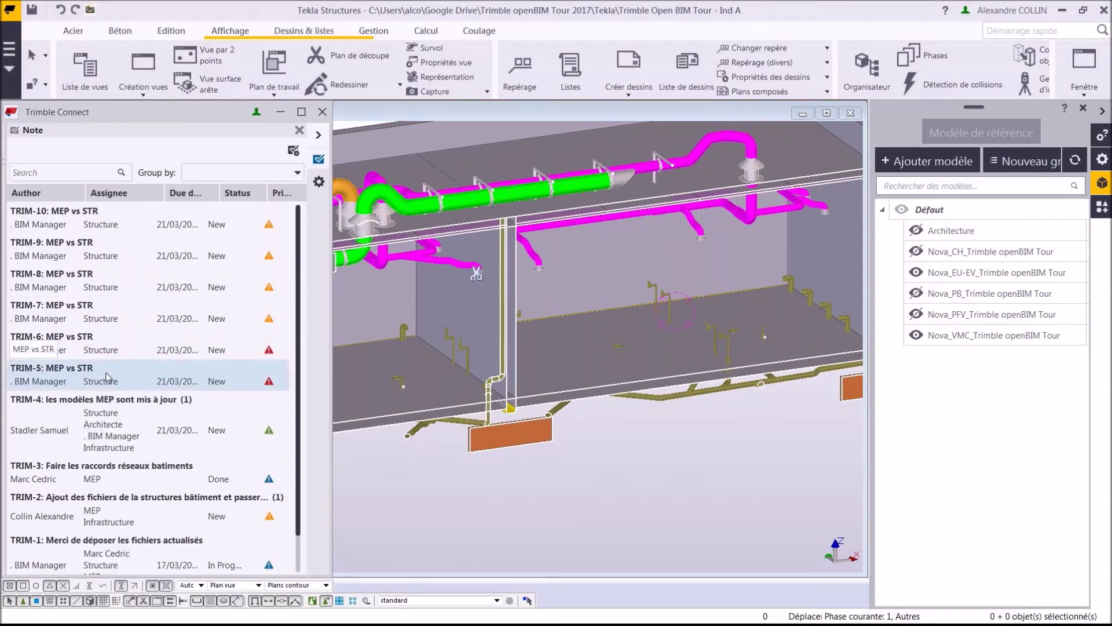
# Open clash note TRIM-5 and sync the 3D view to its saved viewpoint.
pyautogui.click(107, 376)
pyautogui.keyDown('shift'); pyautogui.click(119, 250); pyautogui.keyUp('shift')
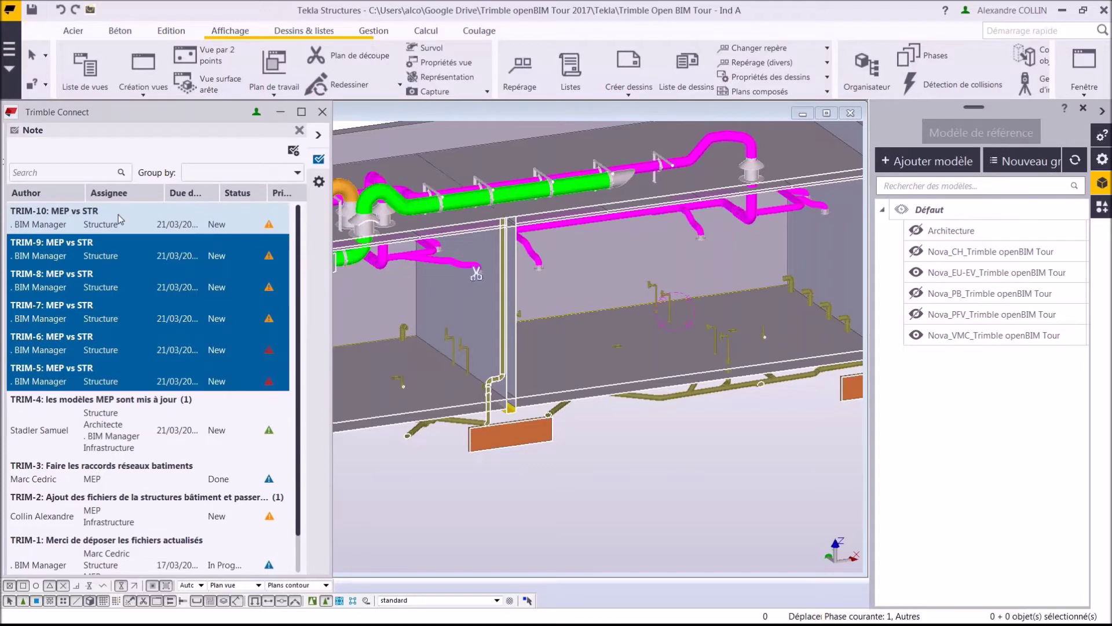
pyautogui.keyDown('shift'); pyautogui.click(119, 219); pyautogui.keyUp('shift')
pyautogui.click(93, 380)
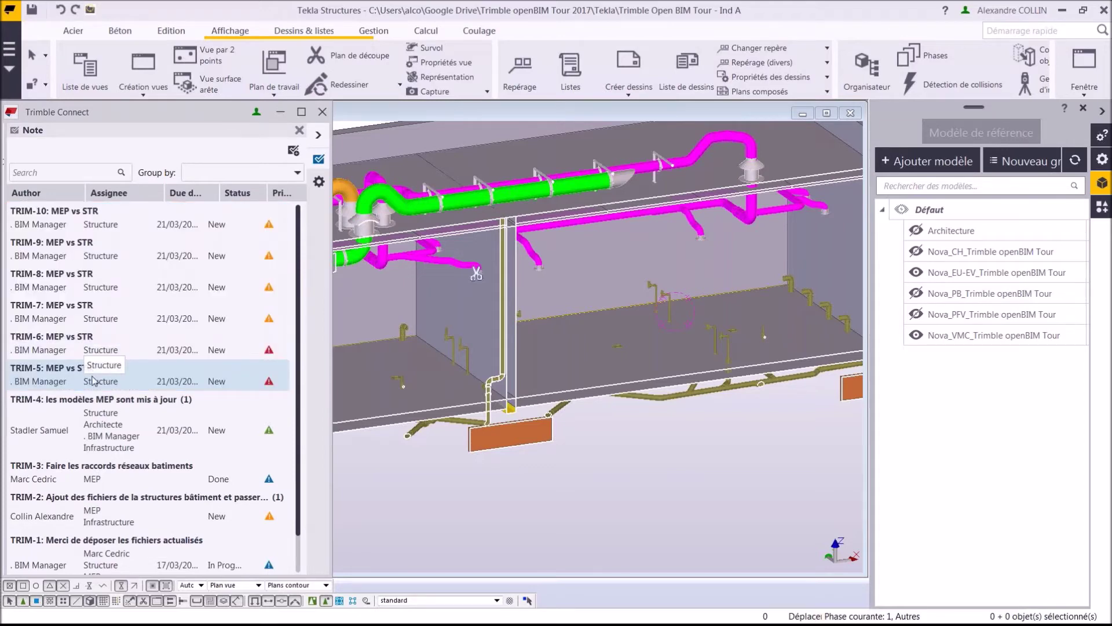
pyautogui.click(93, 380)
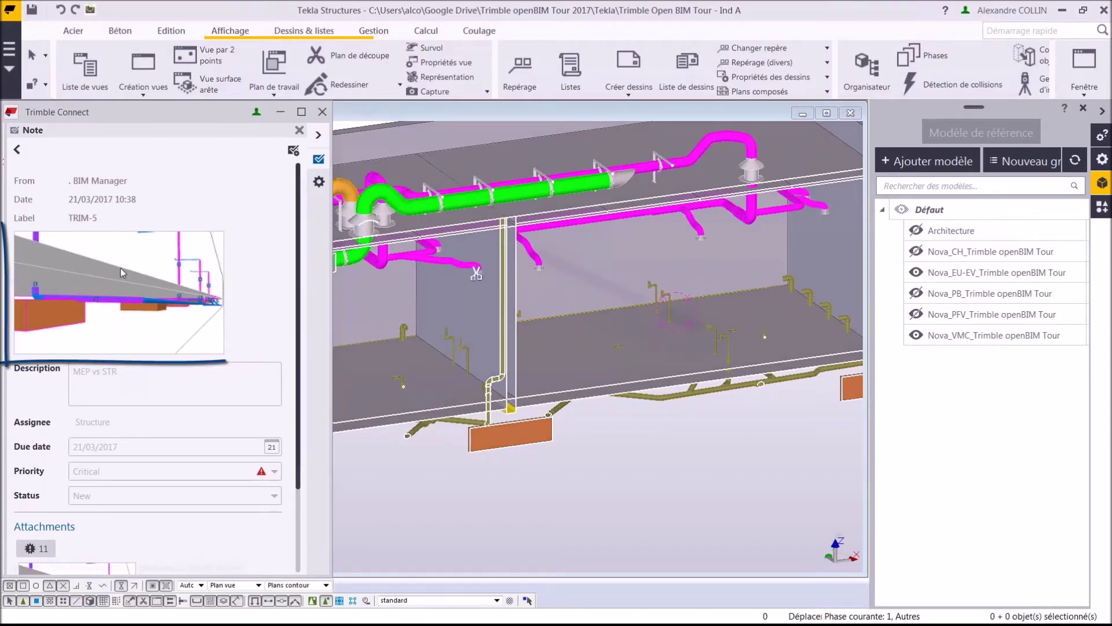
pyautogui.click(87, 300)
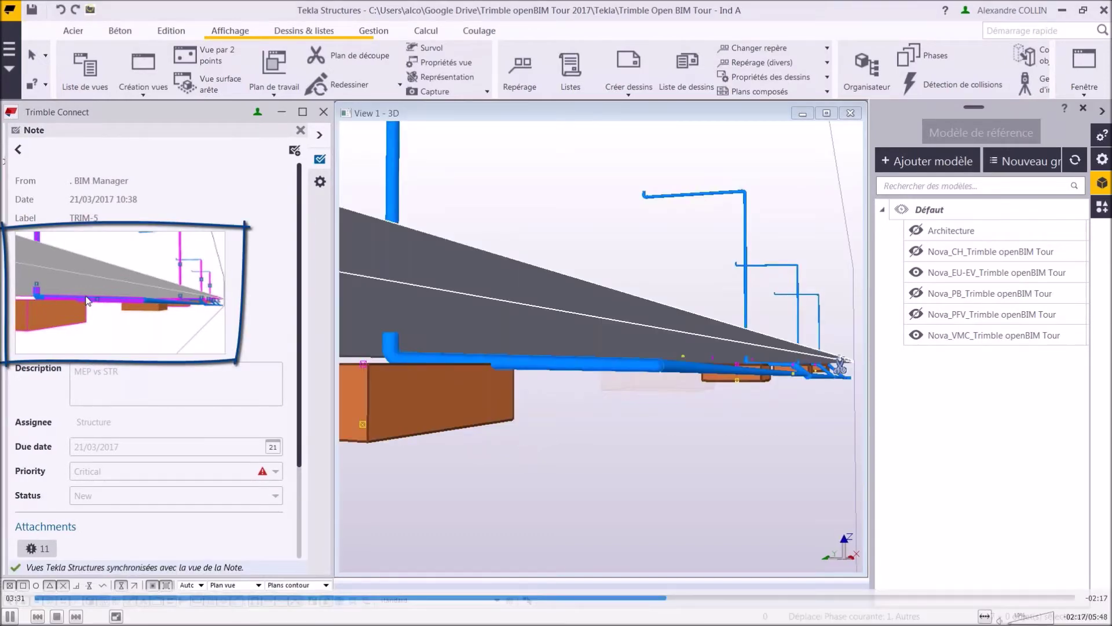
# Review notes TRIM-9 and TRIM-10 at their viewpoints and redisplay Nova_PFV.
pyautogui.click(20, 153)
pyautogui.click(117, 251)
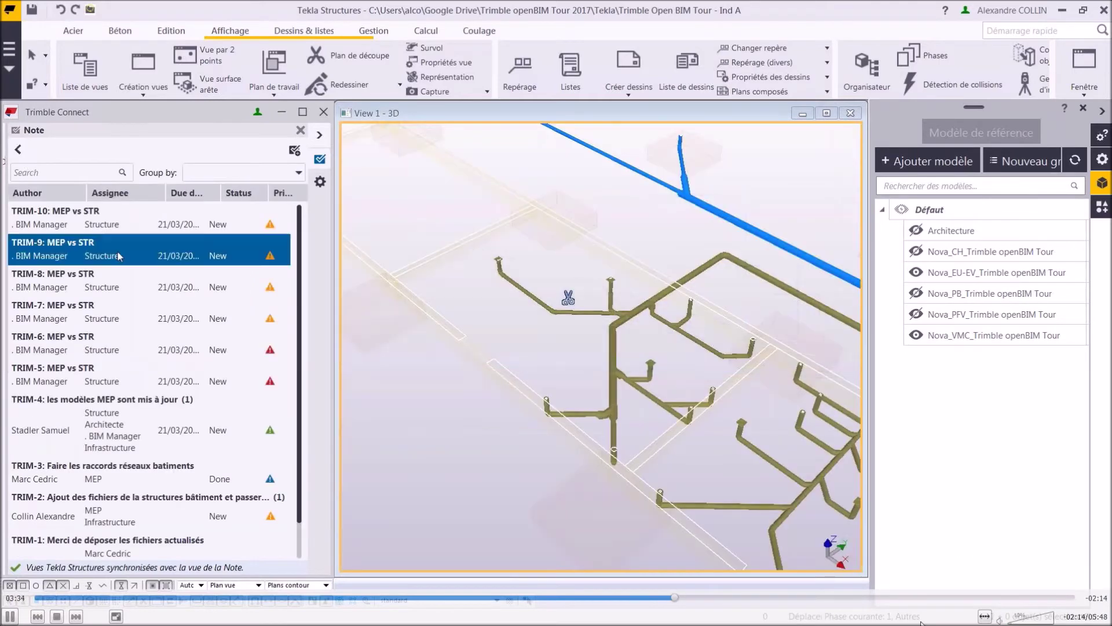
pyautogui.click(117, 296)
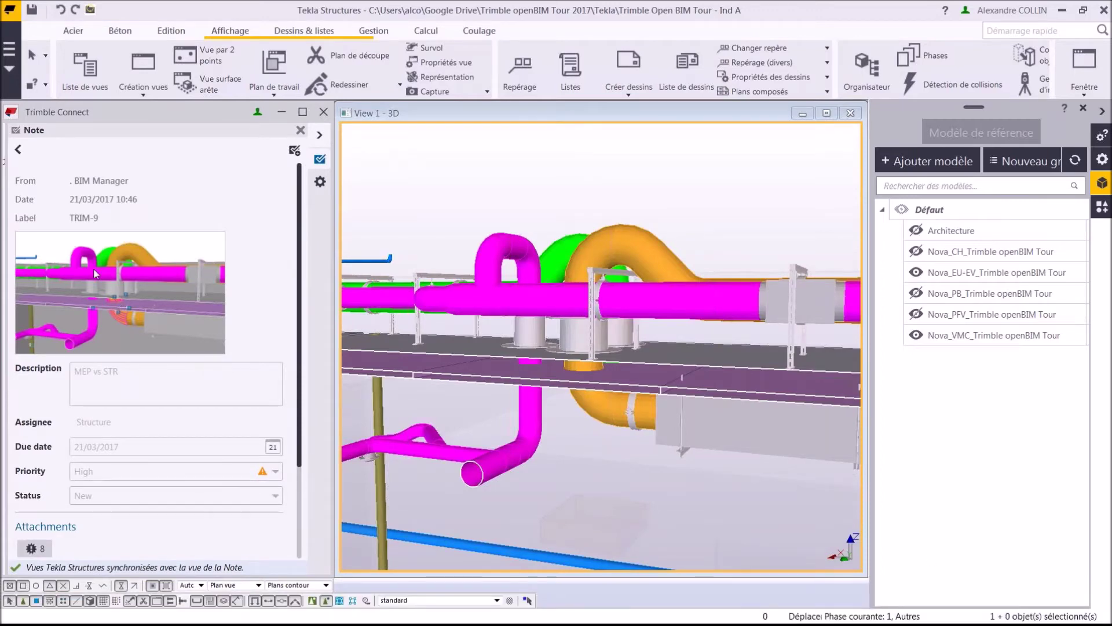
pyautogui.click(18, 149)
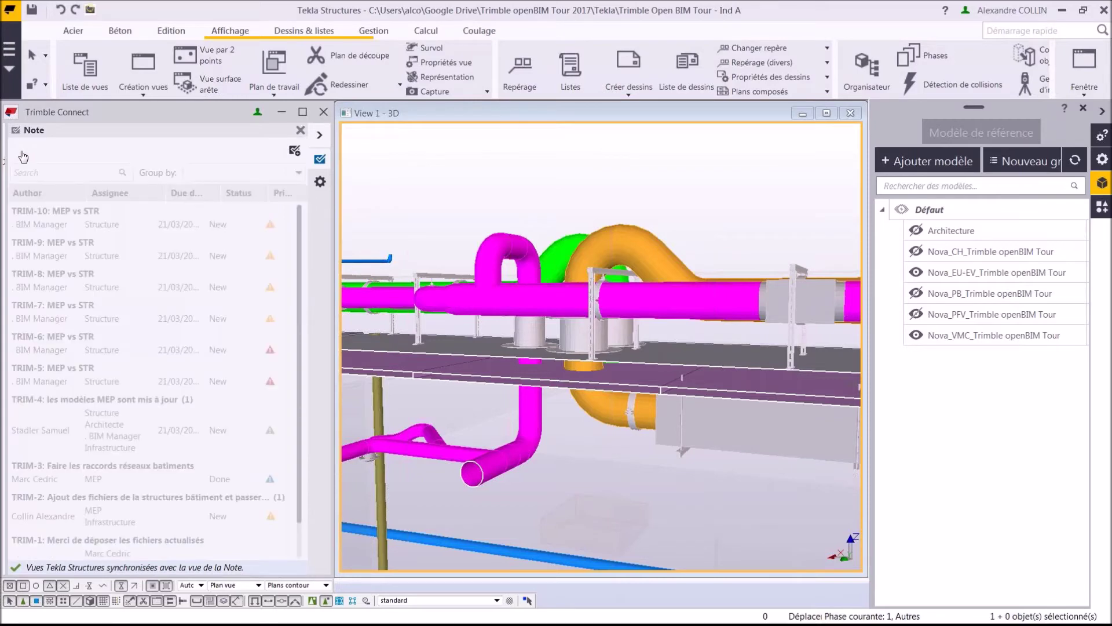
pyautogui.click(141, 221)
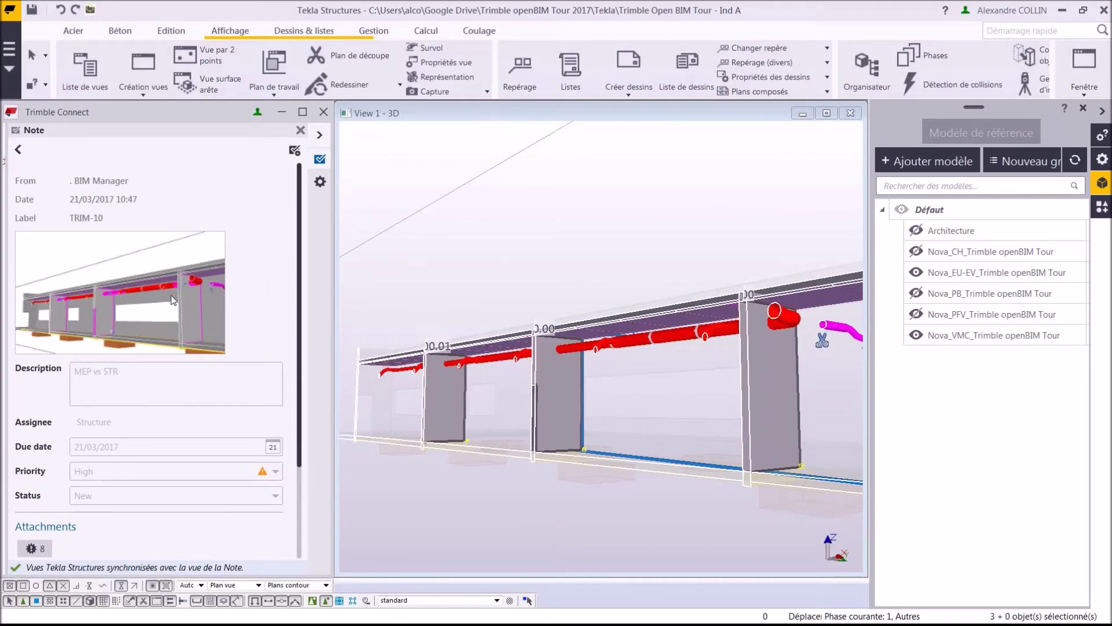
pyautogui.click(916, 314)
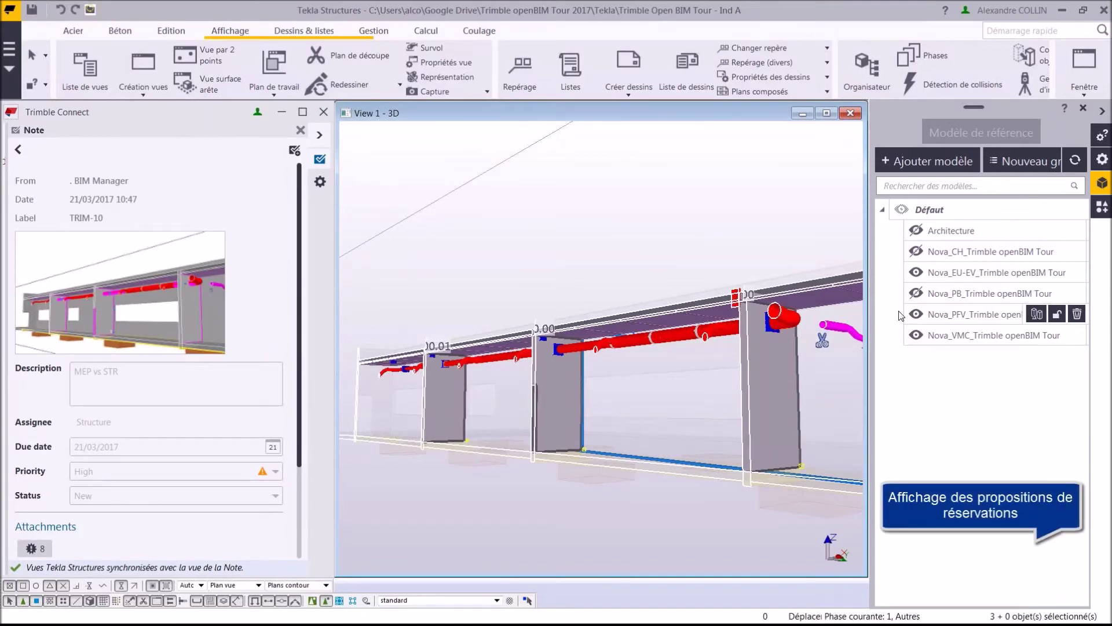
# Orbit around the TRIM-10 clash to see the red duct entering the concrete wall.
pyautogui.scroll(5, 621, 343)
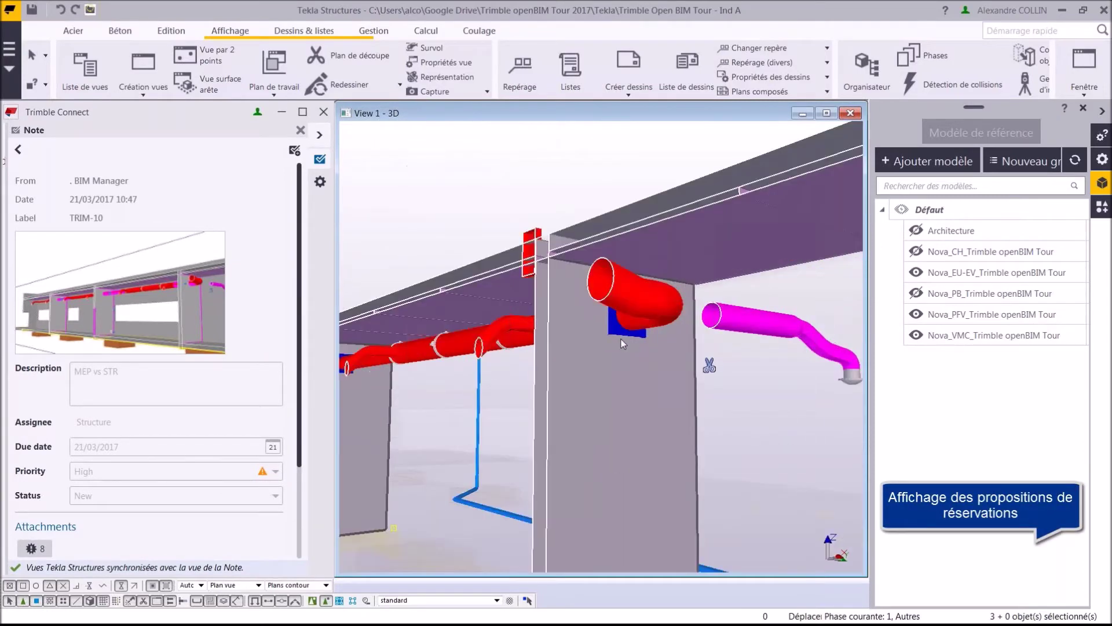
pyautogui.scroll(5, 621, 324)
pyautogui.click(602, 332)
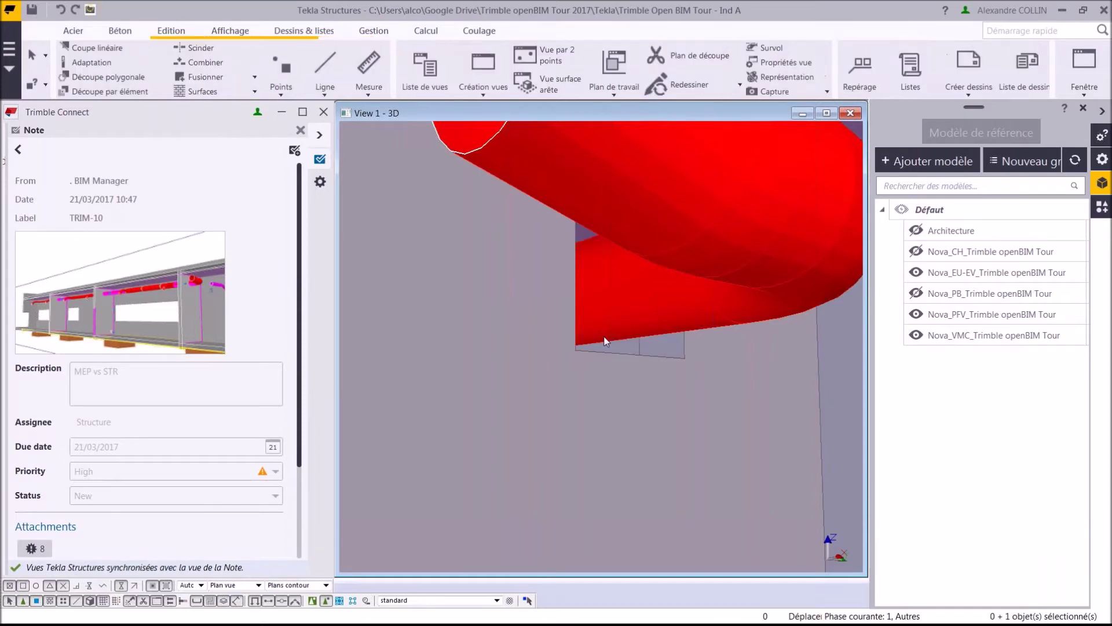
pyautogui.moveTo(602, 337); pyautogui.dragTo(579, 325, button='middle')
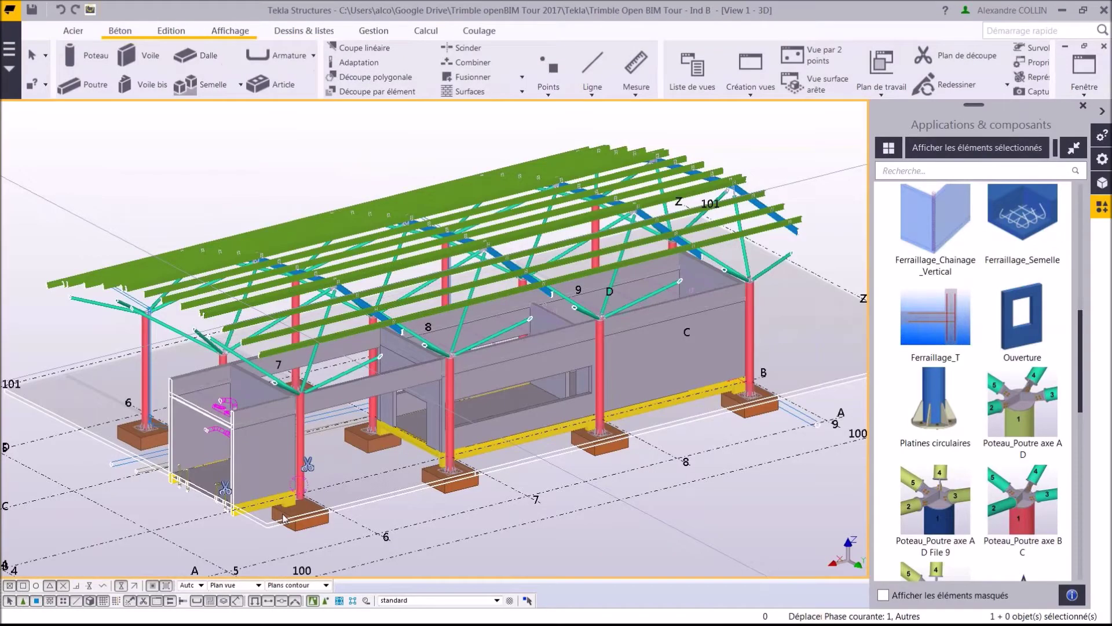
# Add a Platines circulaires base plate where the red column meets the footing.
pyautogui.scroll(5, 282, 517)
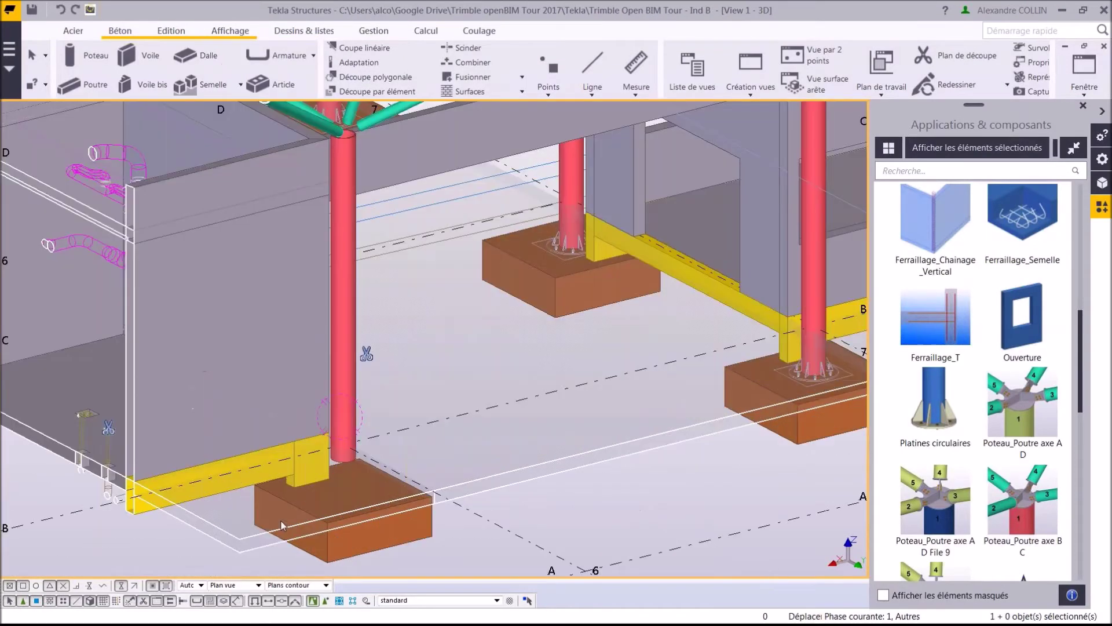
pyautogui.scroll(3, 282, 524)
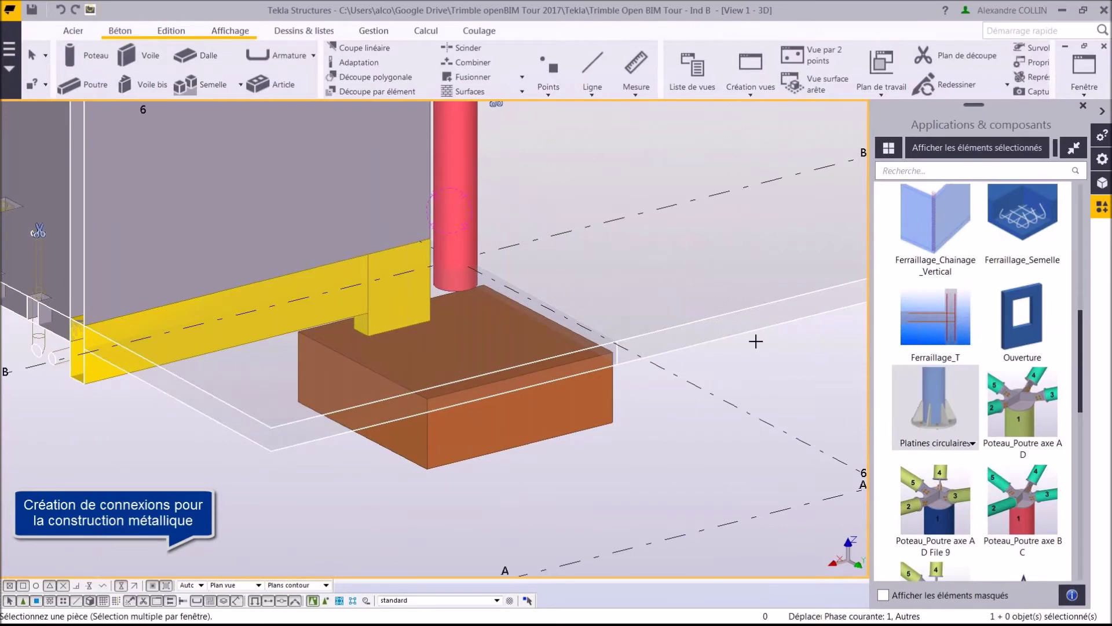
pyautogui.click(461, 167)
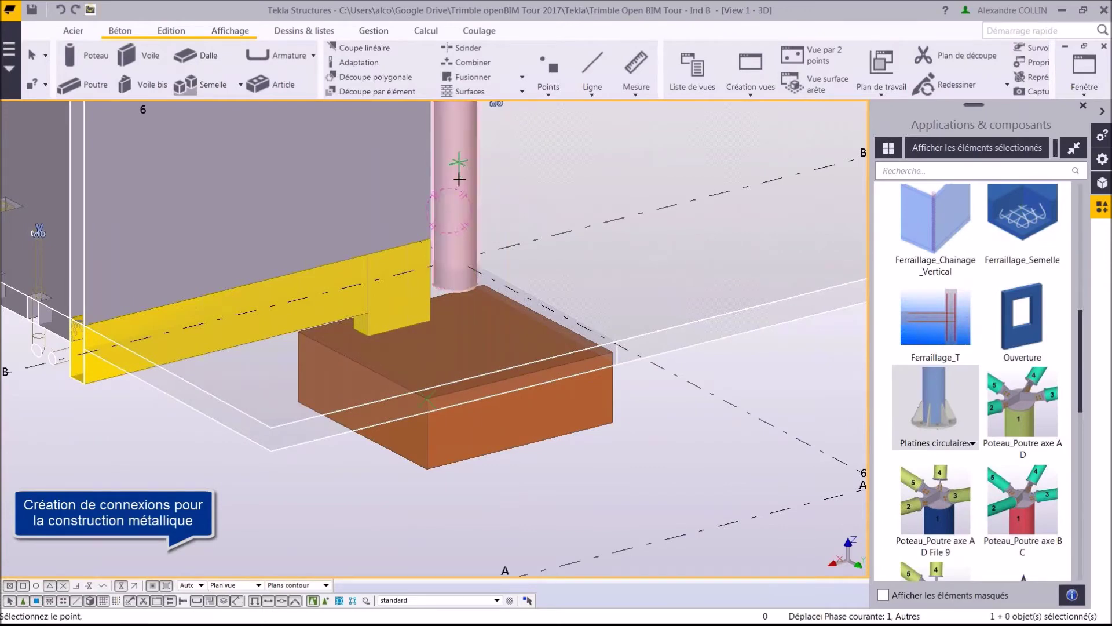
pyautogui.click(425, 399)
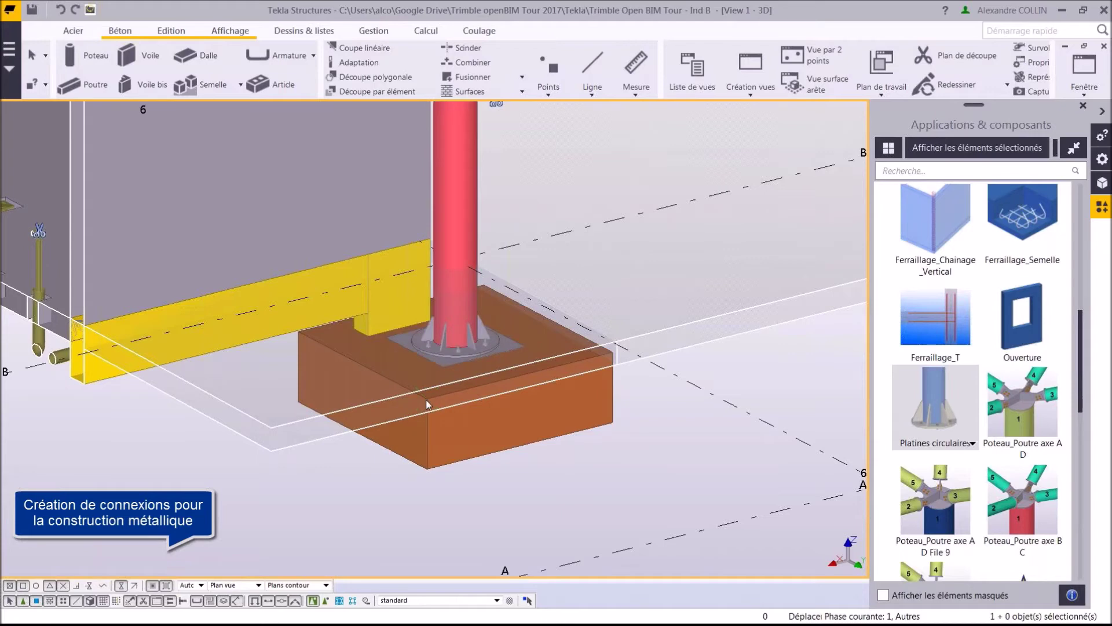
pyautogui.hotkey('ctrl', 'Left')
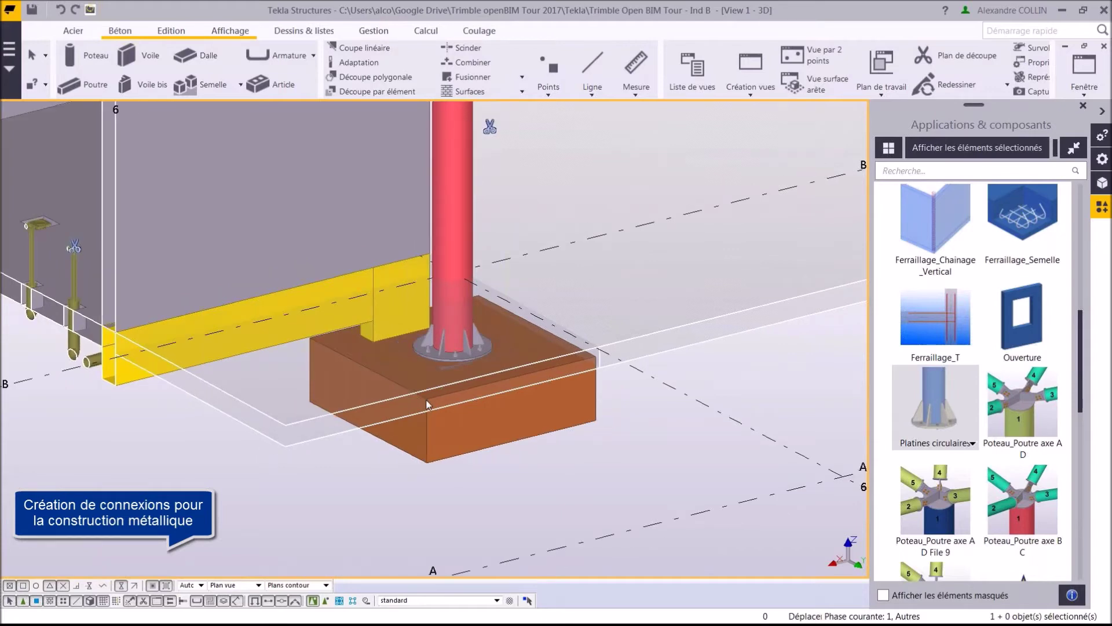
pyautogui.scroll(-5, 427, 404)
pyautogui.scroll(3, 453, 348)
pyautogui.scroll(3, 449, 336)
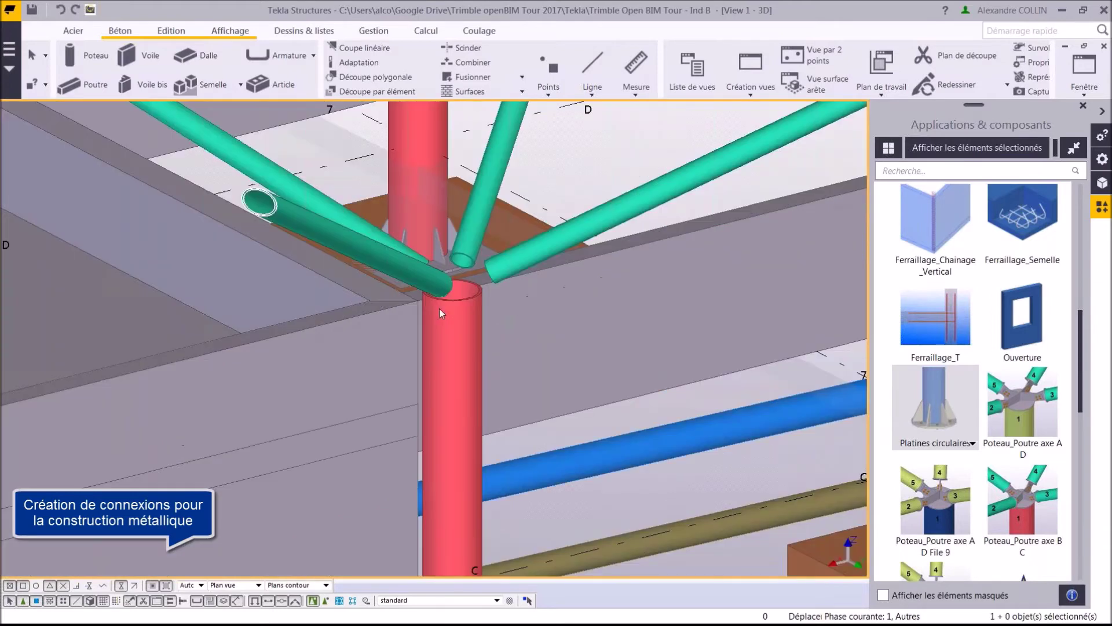
# Connect the red column to the four green tubes with Poteau_Poutre axe B C.
pyautogui.click(1028, 502)
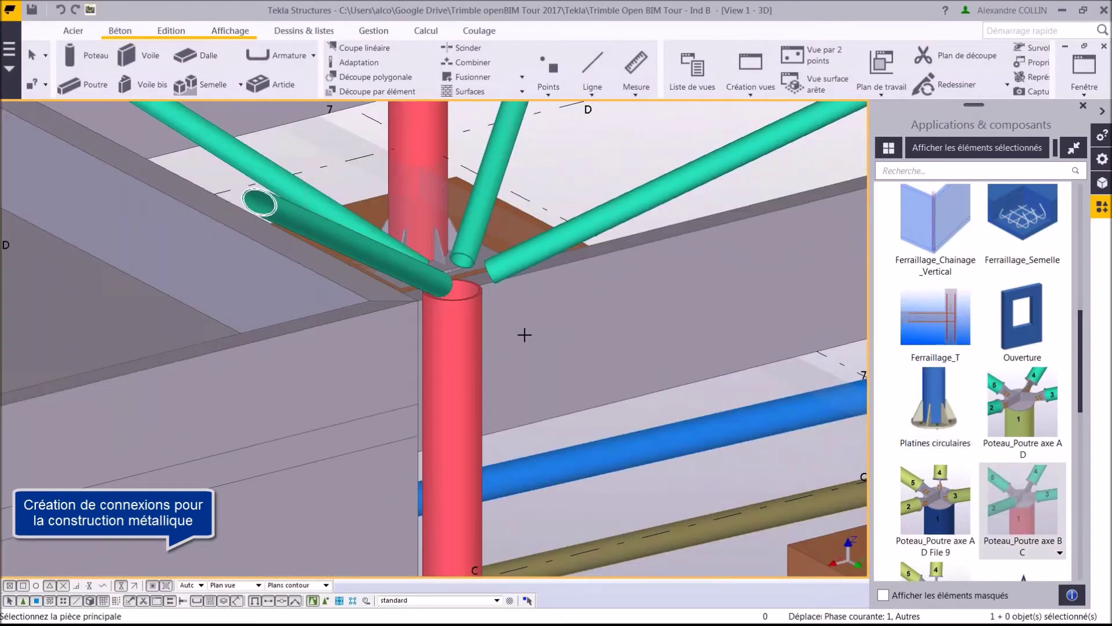
pyautogui.click(466, 330)
pyautogui.click(414, 280)
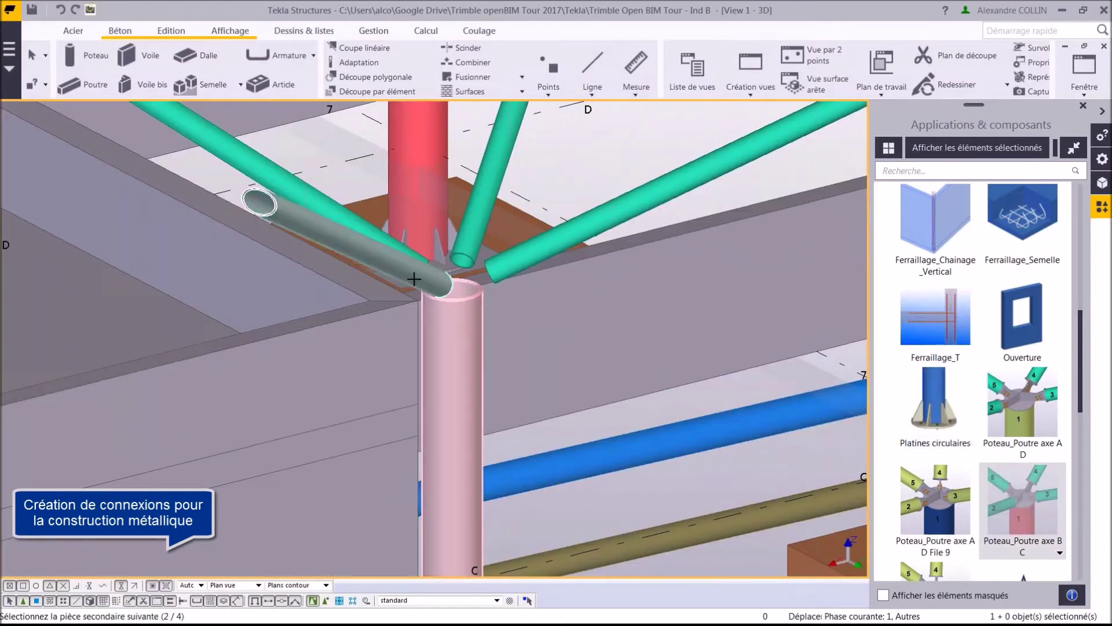
pyautogui.click(502, 265)
pyautogui.click(474, 238)
pyautogui.click(379, 237)
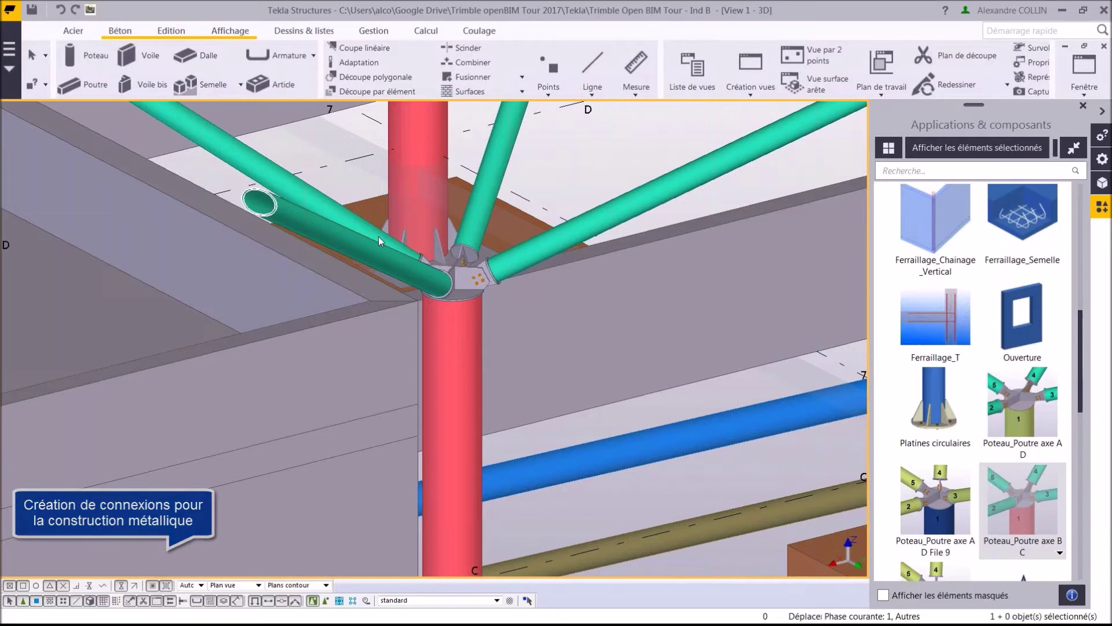
pyautogui.moveTo(378, 236); pyautogui.dragTo(502, 226, button='middle')
pyautogui.scroll(-3, 504, 278)
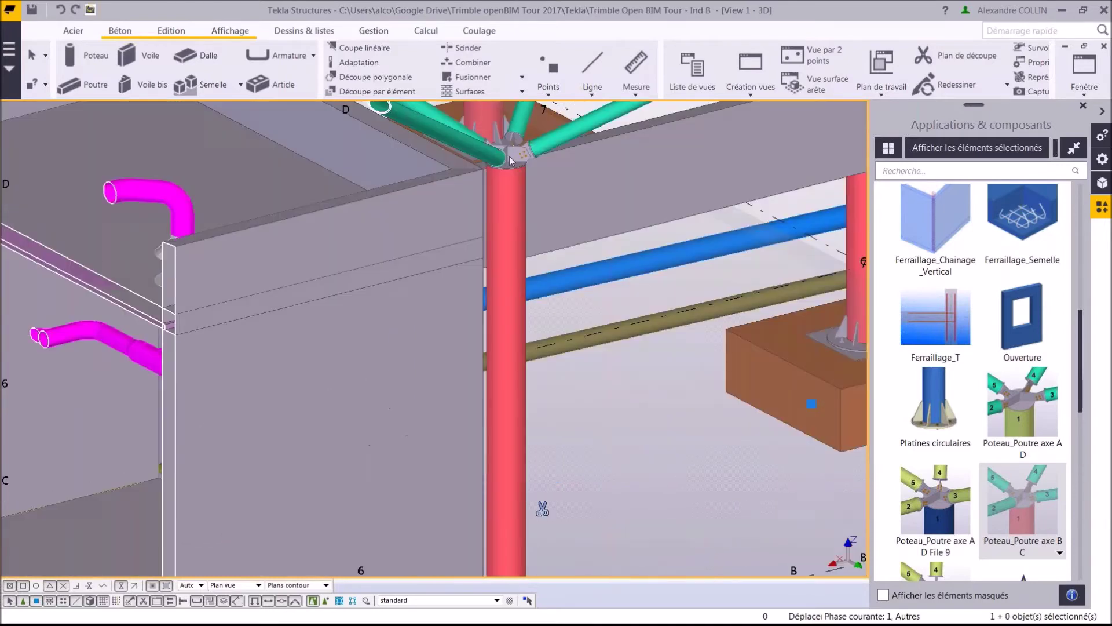
pyautogui.scroll(6, 506, 329)
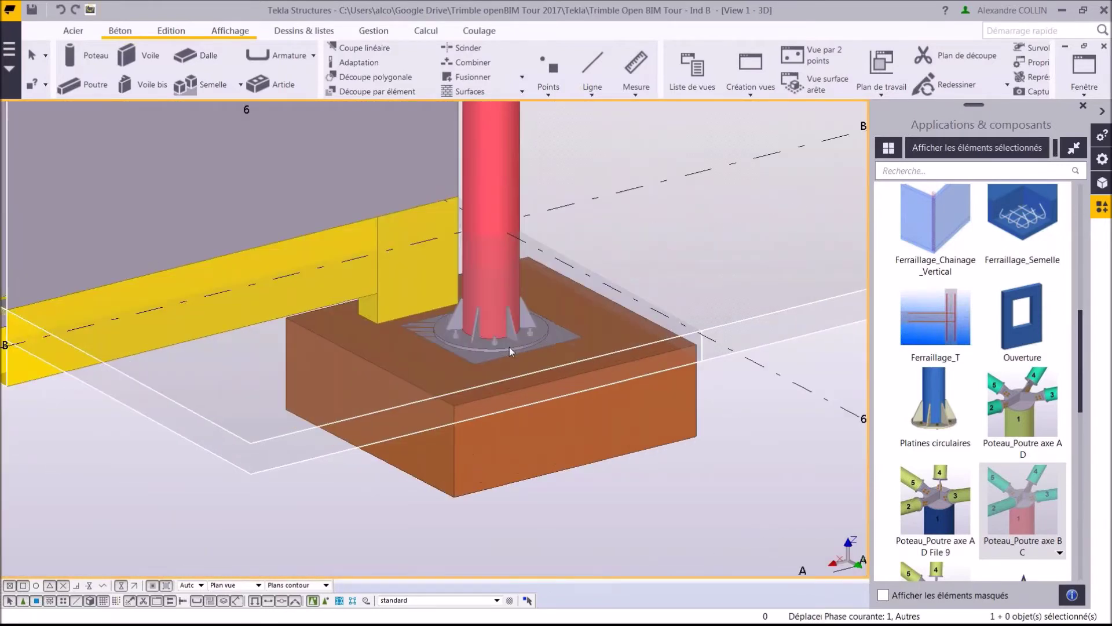
pyautogui.hotkey('ctrl', '2')
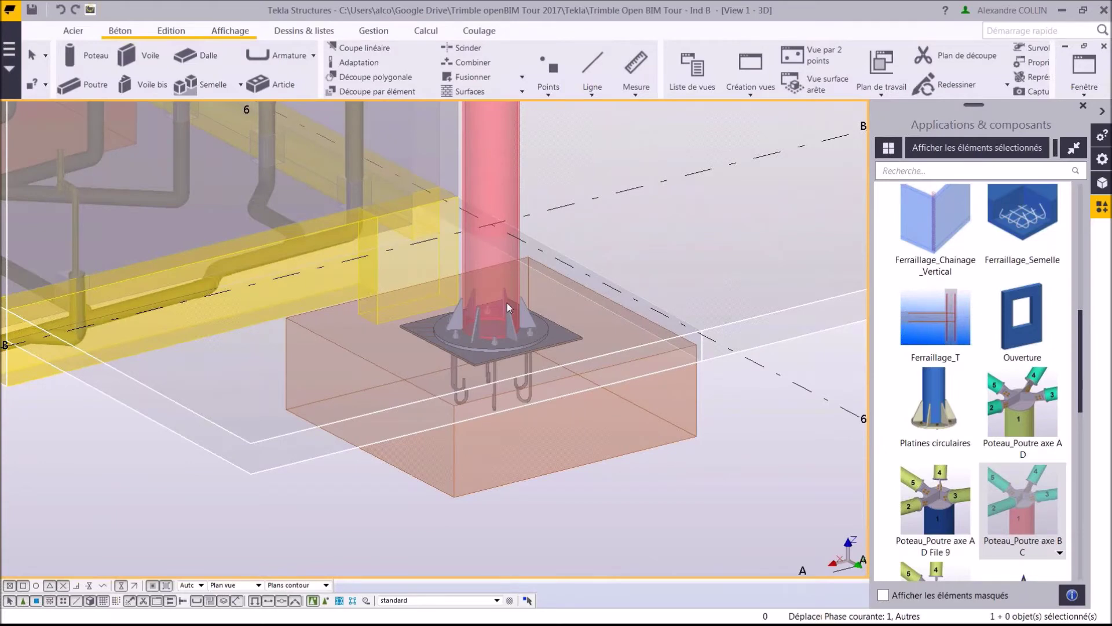
pyautogui.moveTo(1079, 355); pyautogui.dragTo(1081, 294)
# Add the Ferraillage_Semelle rebar mesh to the footing and starter bars up the column.
pyautogui.click(1011, 492)
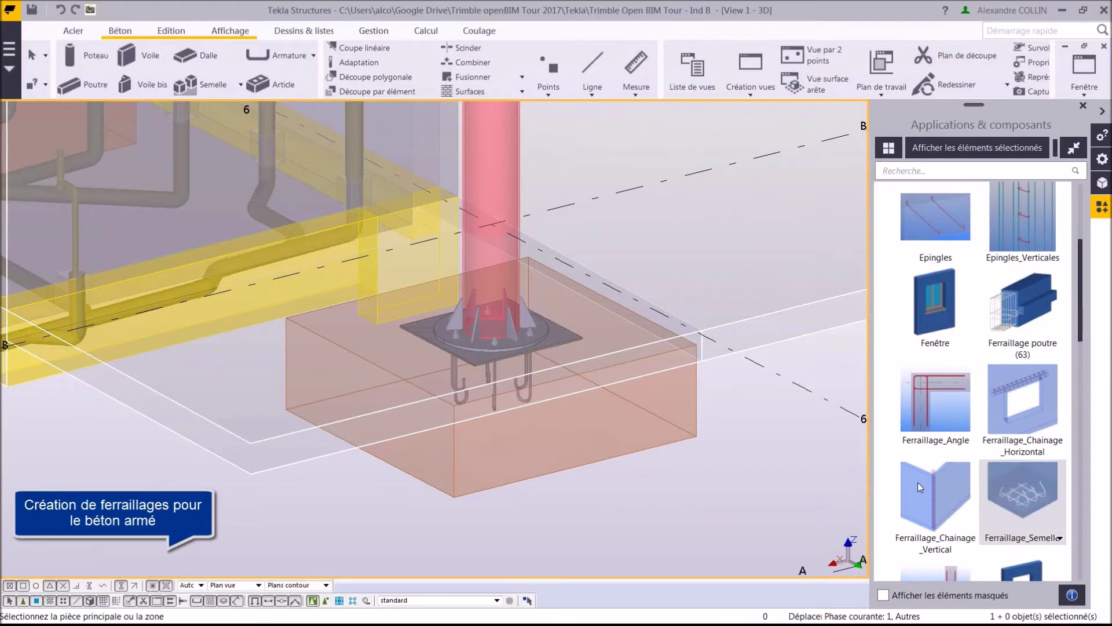
pyautogui.click(501, 489)
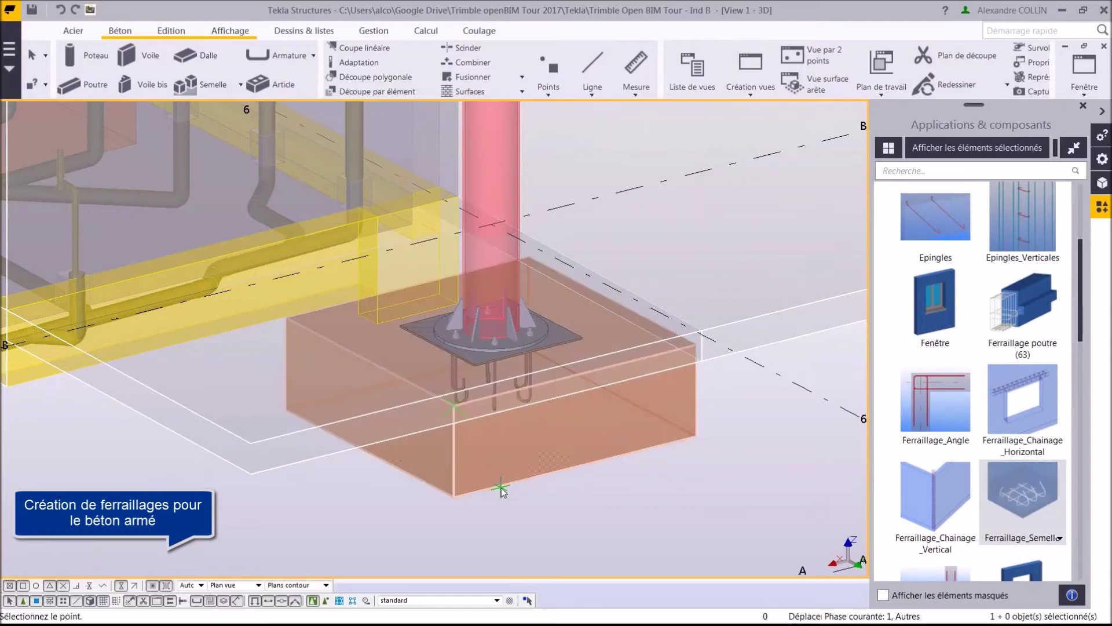
pyautogui.click(450, 406)
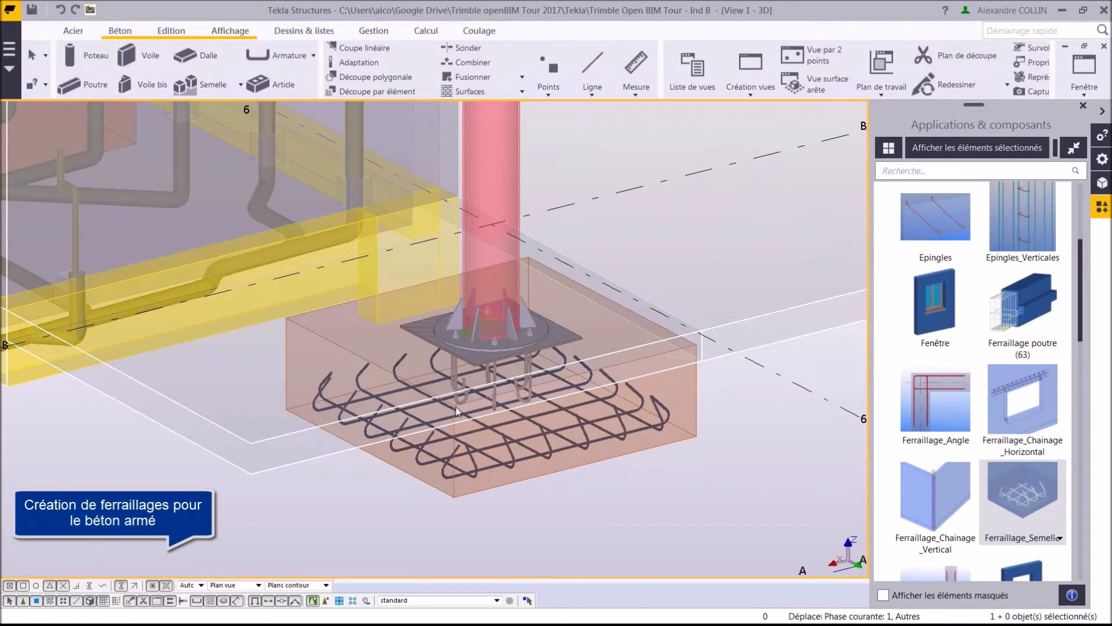
pyautogui.moveTo(1079, 314); pyautogui.dragTo(1080, 266)
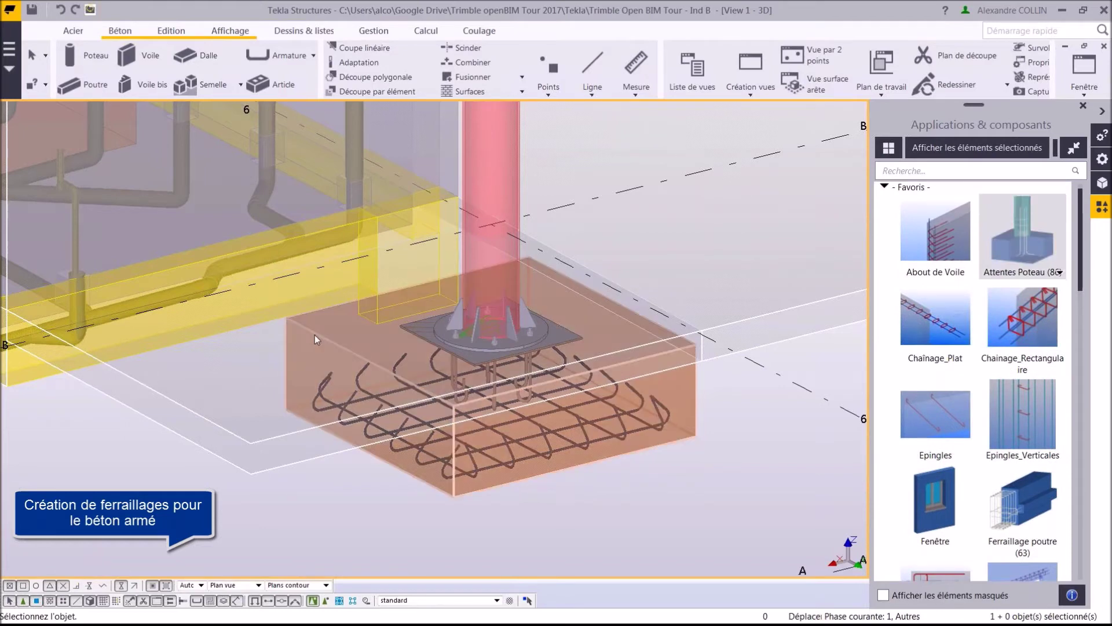
pyautogui.click(377, 316)
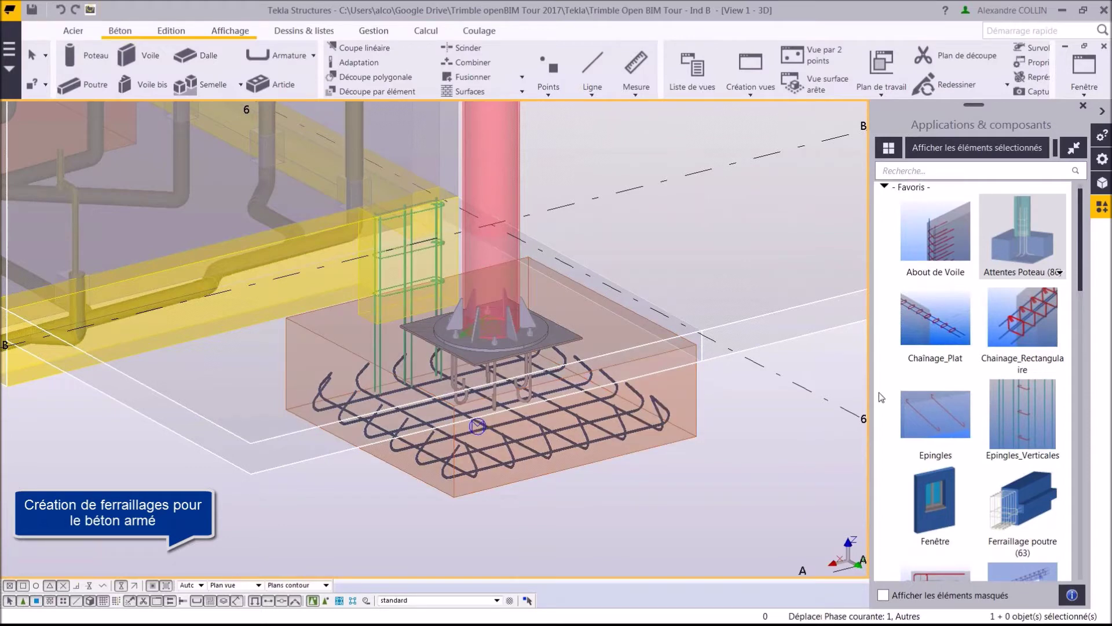
# Add Ferraillage poutre stirrups and longitudinal bars to the yellow beam.
pyautogui.click(1024, 502)
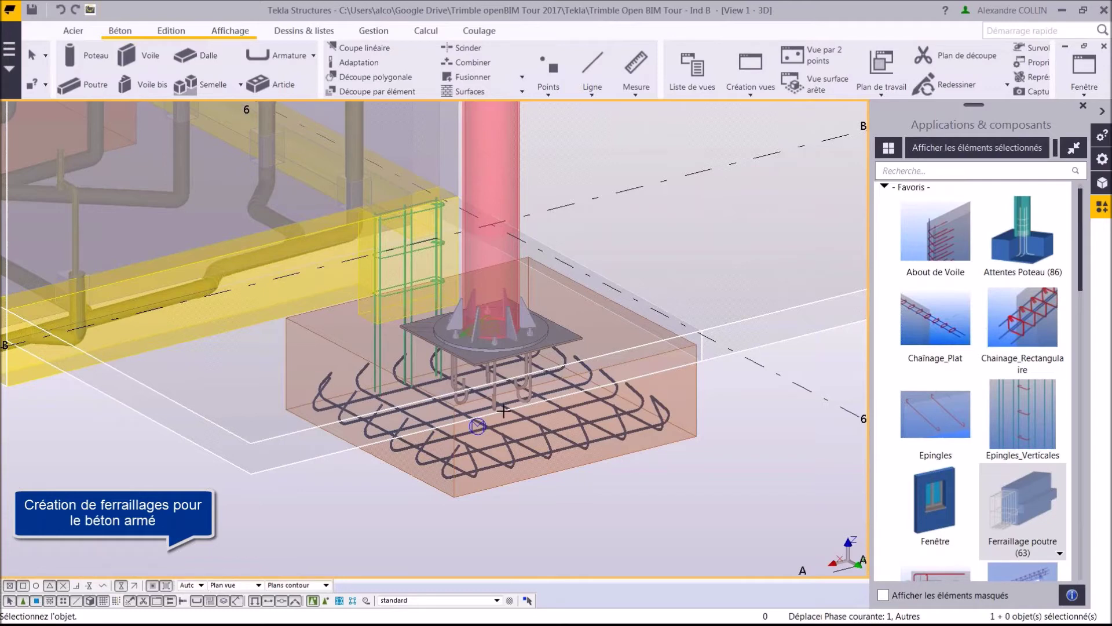
pyautogui.click(249, 327)
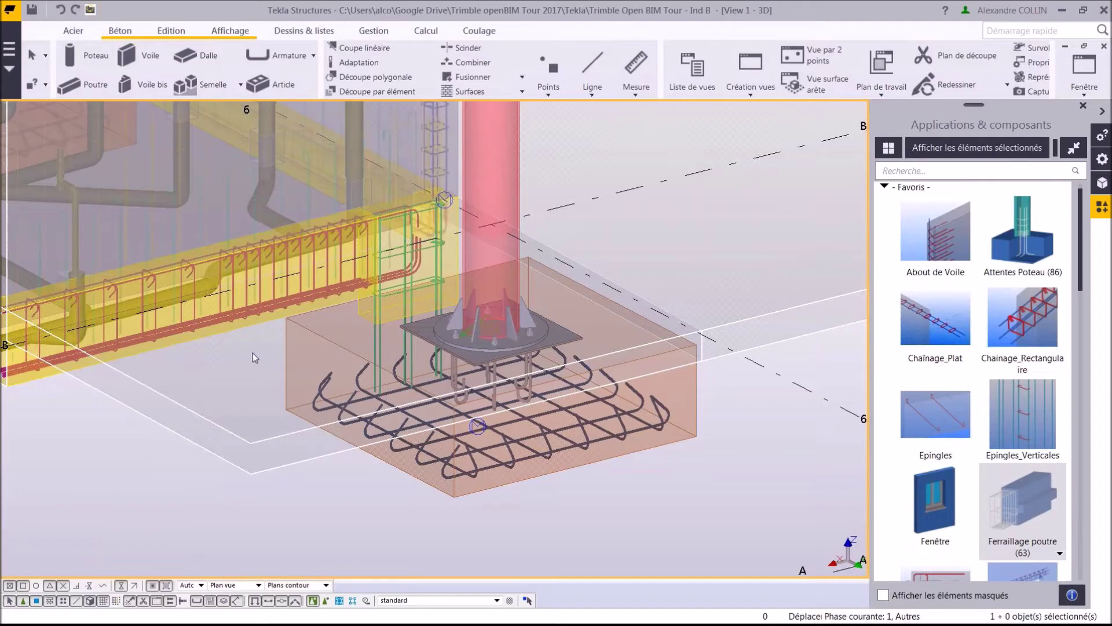
pyautogui.moveTo(533, 276); pyautogui.dragTo(557, 309, button='middle')
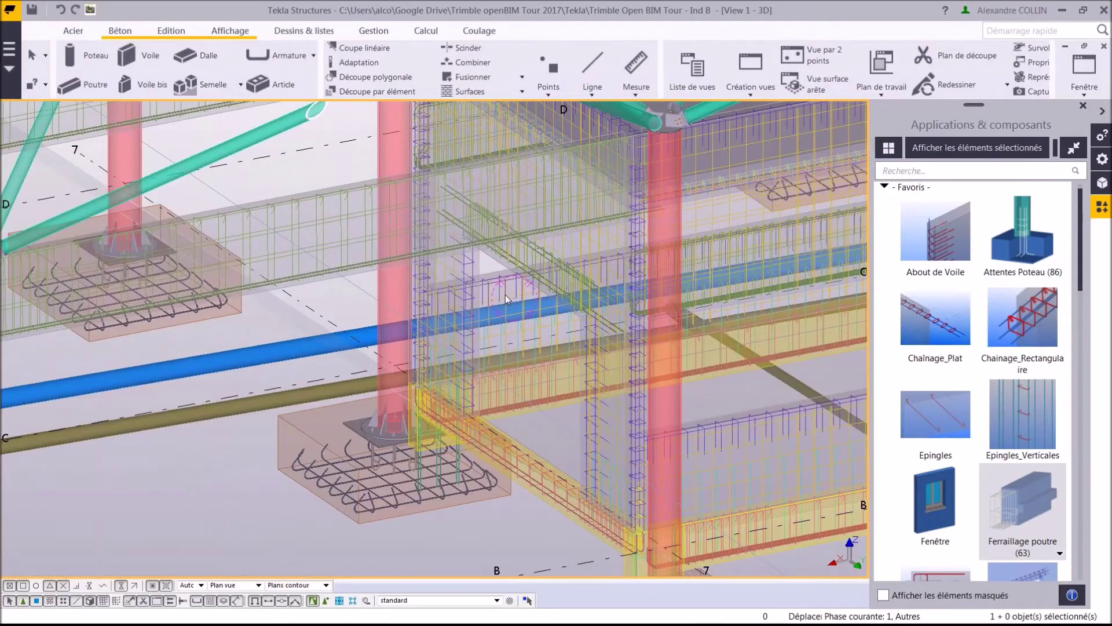
# Move the left and right clipping planes inward to remove the front wall and expose the ducts.
pyautogui.scroll(2, 557, 308)
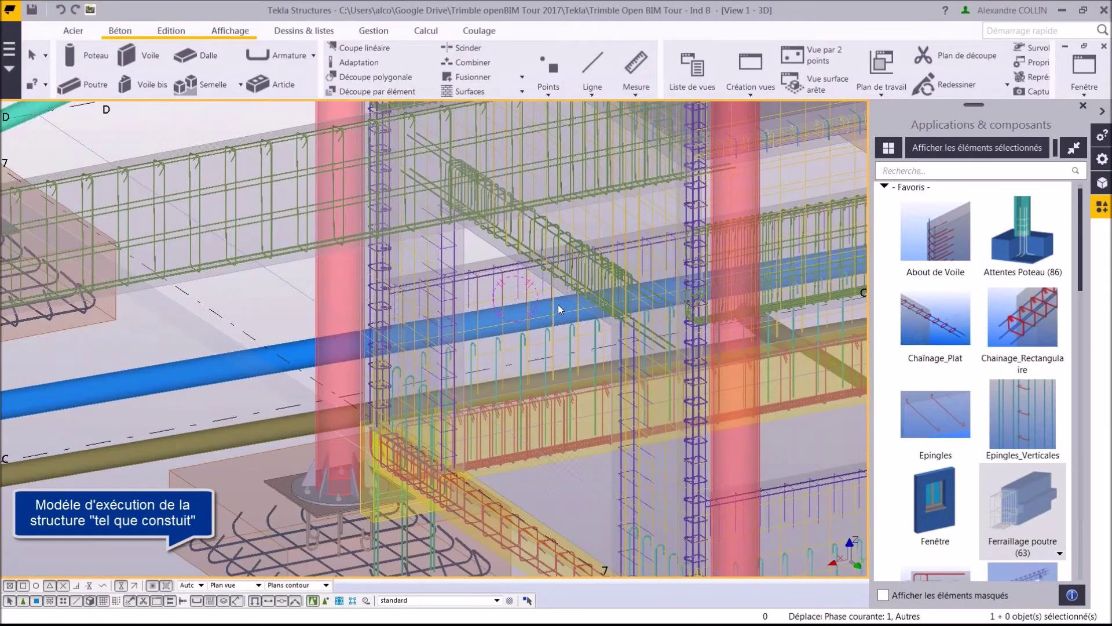
pyautogui.moveTo(558, 307); pyautogui.dragTo(681, 337, button='middle')
pyautogui.scroll(-5, 605, 290)
pyautogui.press('Escape')
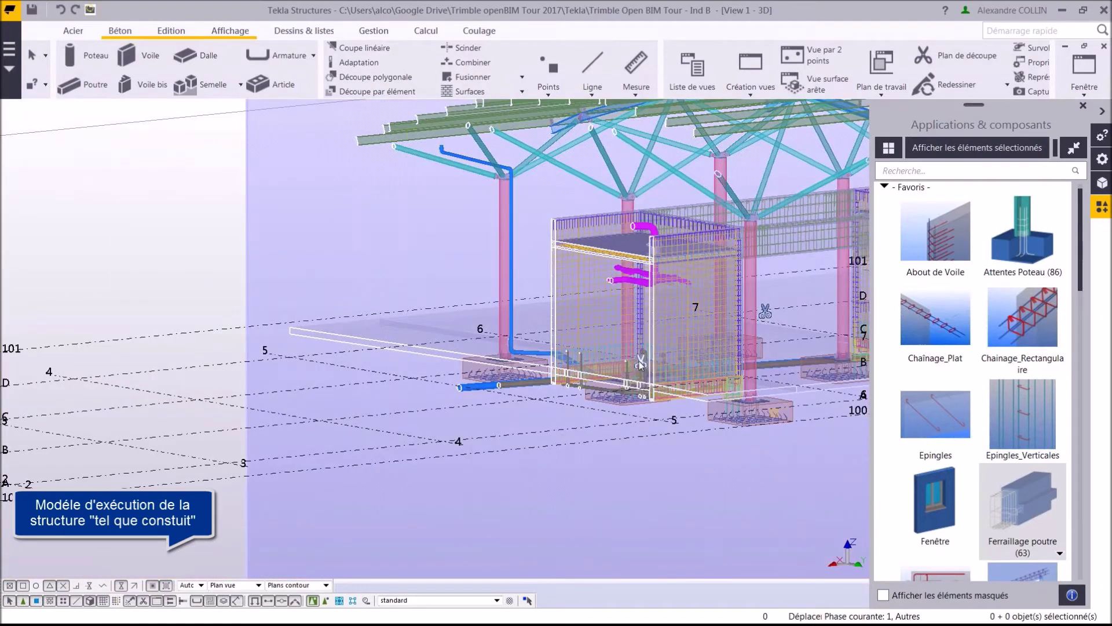
pyautogui.moveTo(638, 361); pyautogui.dragTo(82, 413)
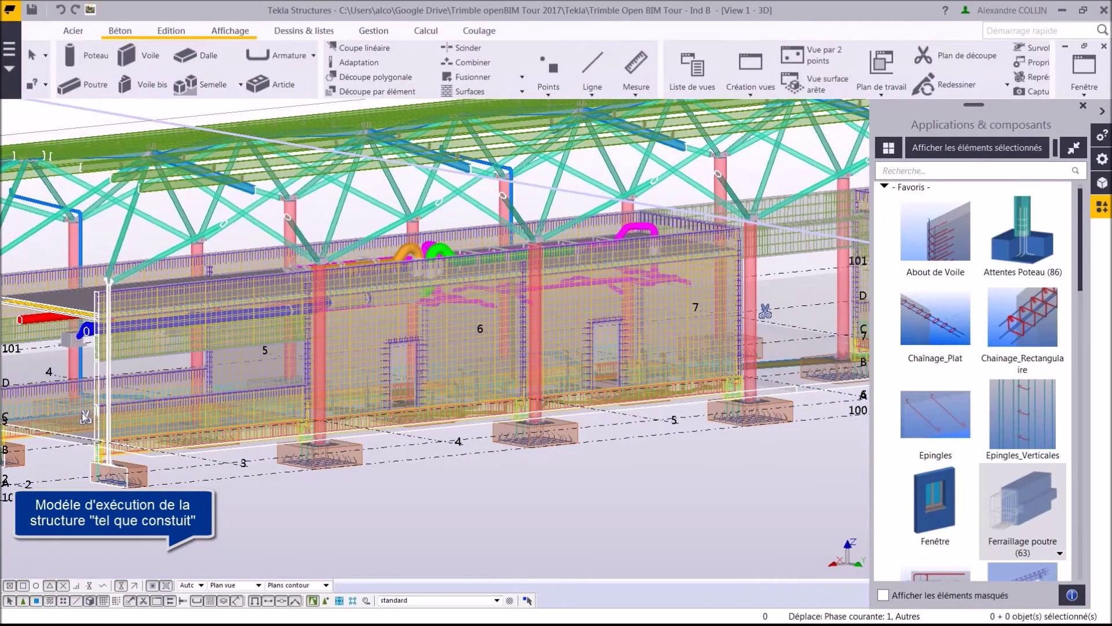
pyautogui.click(765, 312)
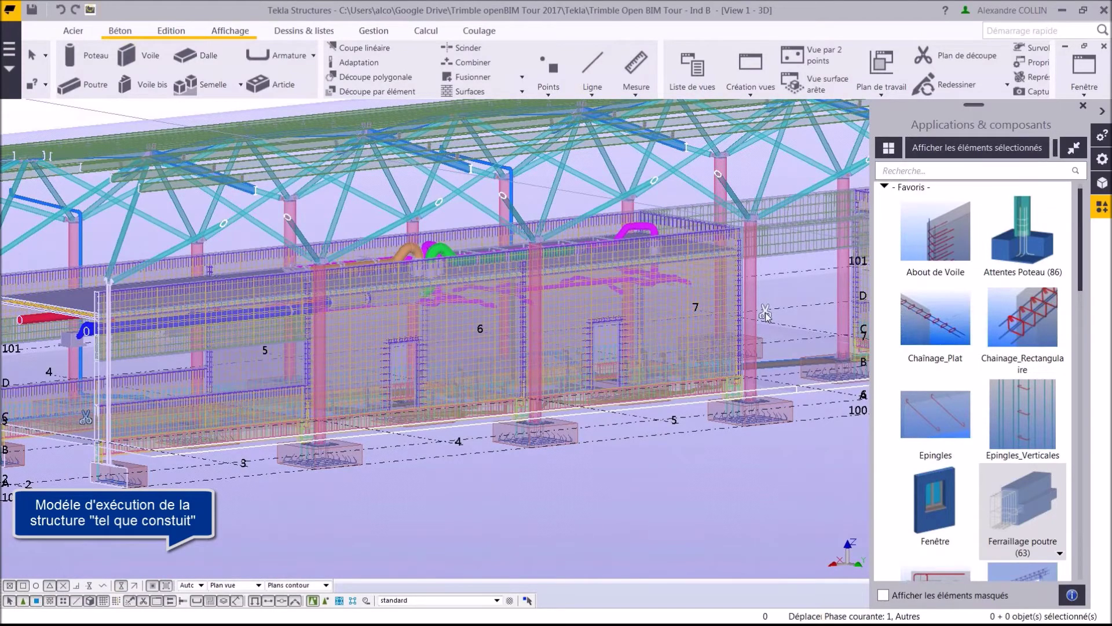
pyautogui.moveTo(766, 314); pyautogui.dragTo(718, 305)
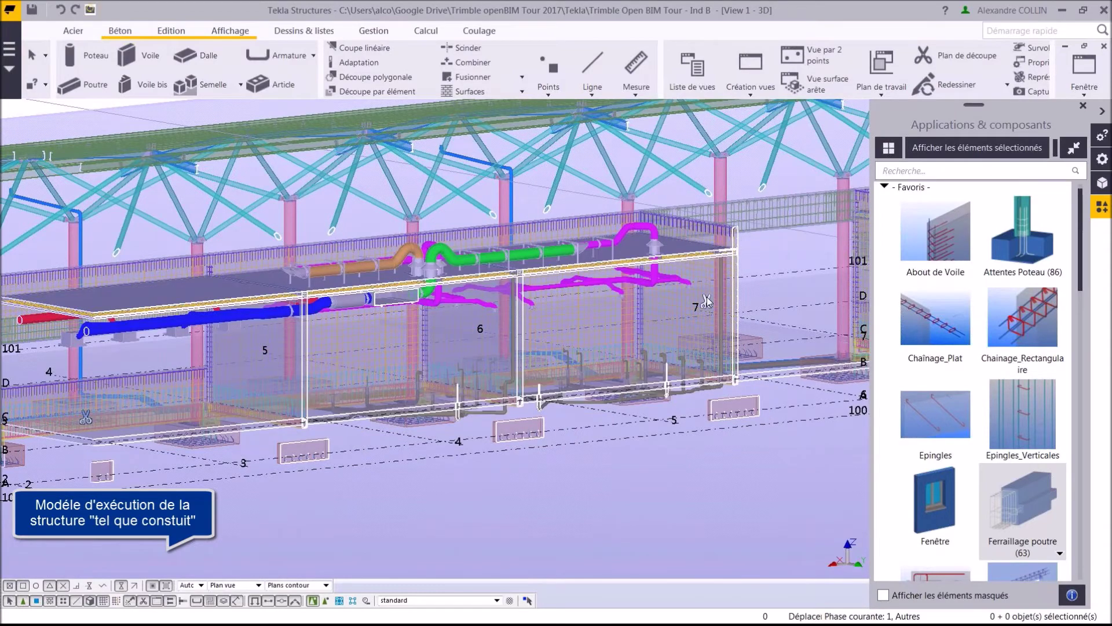
pyautogui.click(445, 371)
pyautogui.scroll(3, 445, 374)
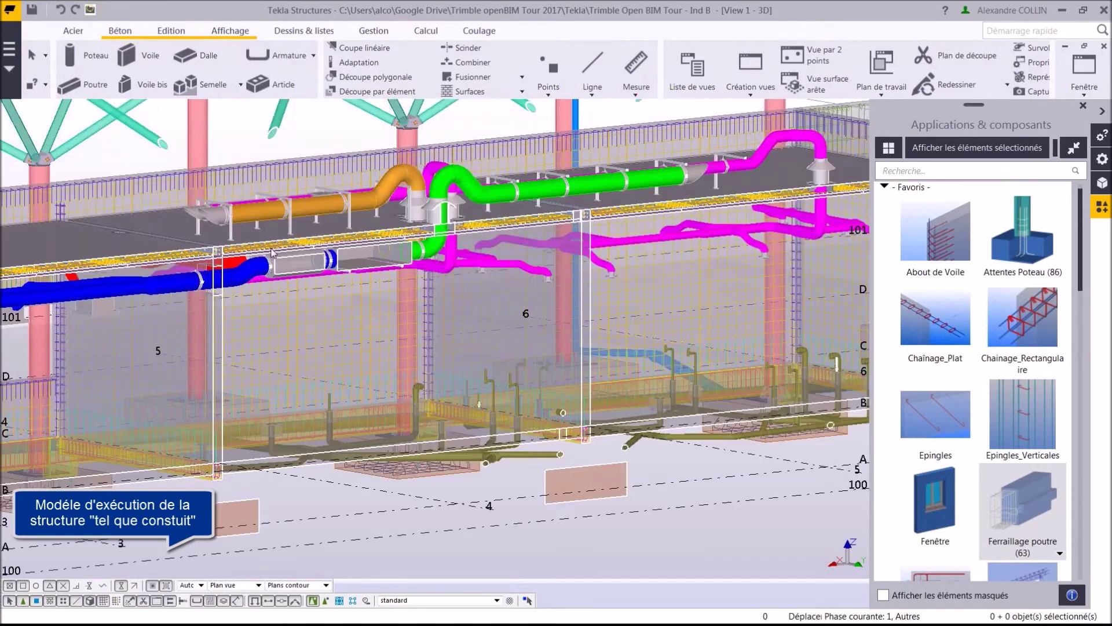
pyautogui.scroll(2, 272, 252)
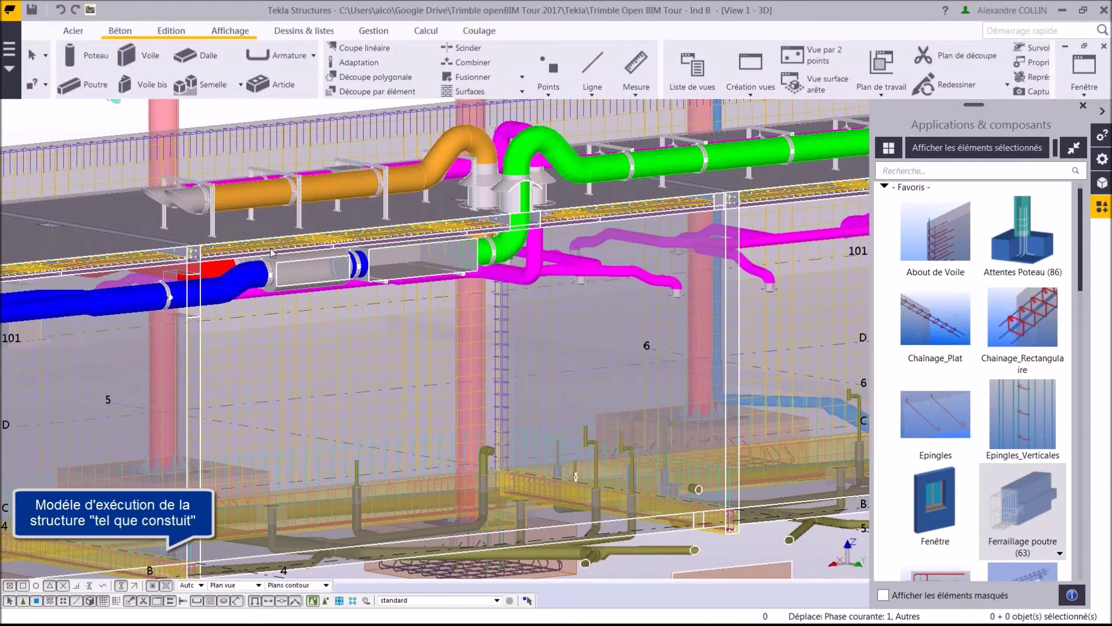
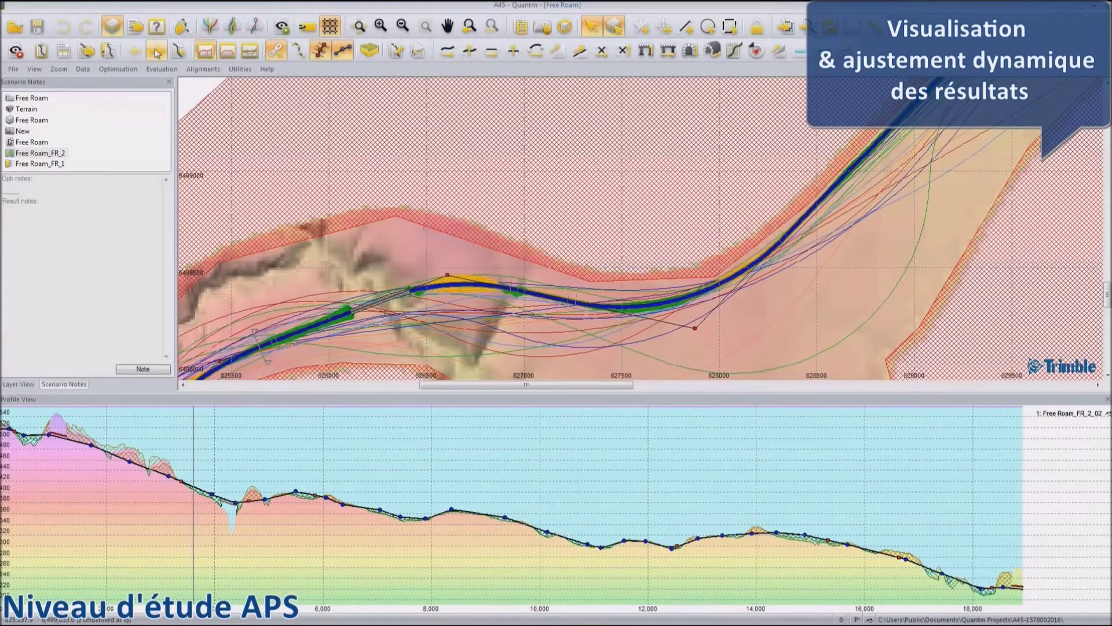
# Show the next Free Roam alignment and lower one of its intersection points to refresh the costs.
pyautogui.click(156, 54)
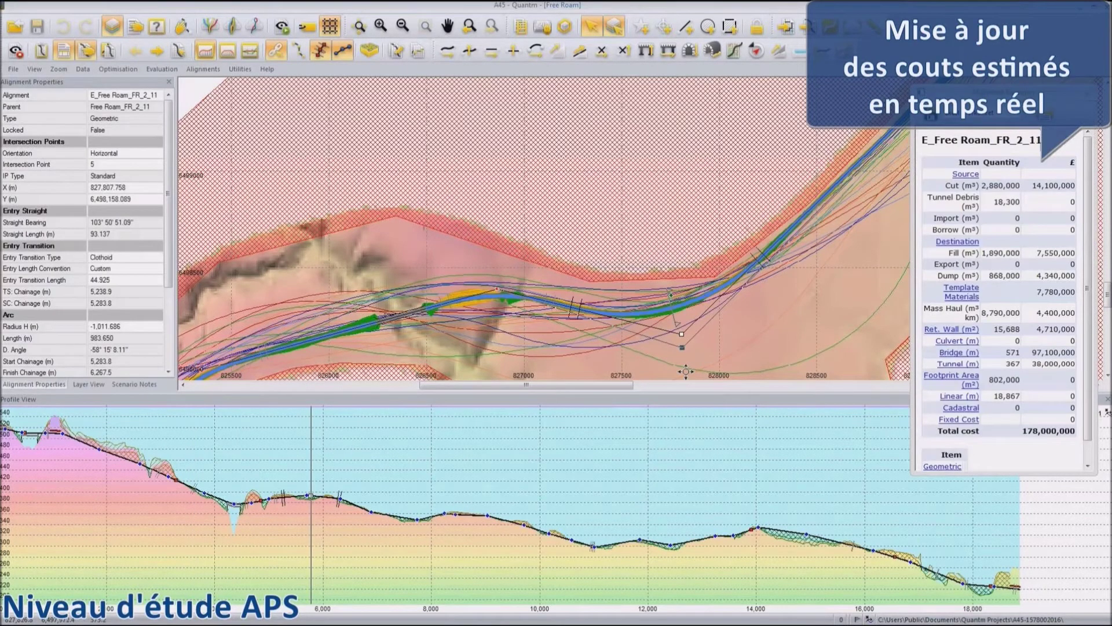
pyautogui.moveTo(686, 371); pyautogui.dragTo(686, 371)
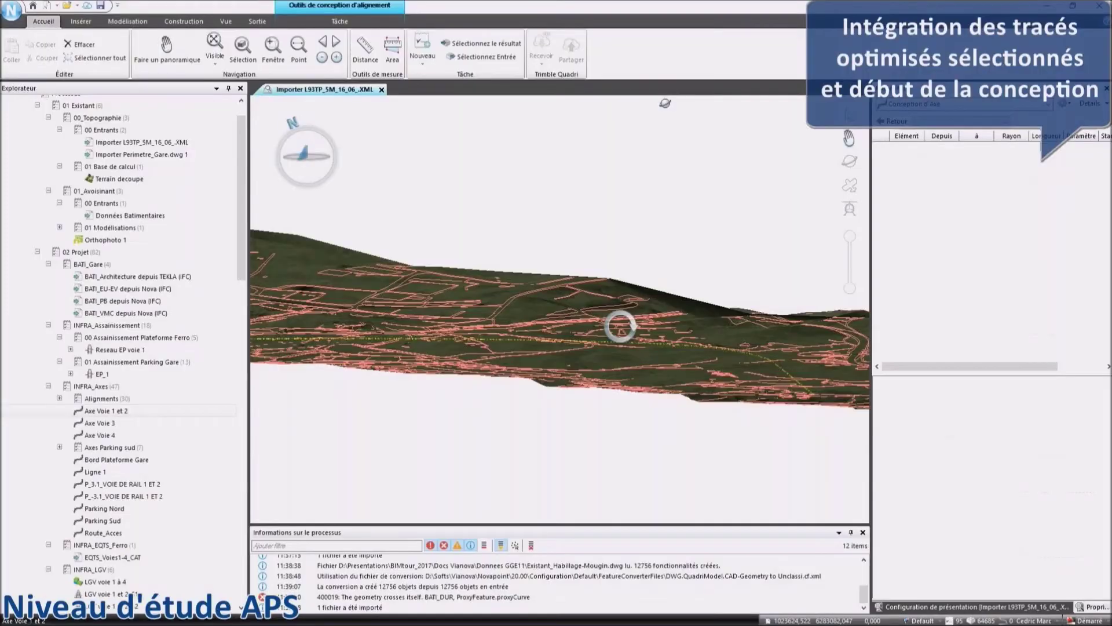
# View the LGV voie 1 et 2_S2 tracks in 3D with the Terrain decoupe model displayed.
pyautogui.moveTo(621, 326); pyautogui.dragTo(400, 409)
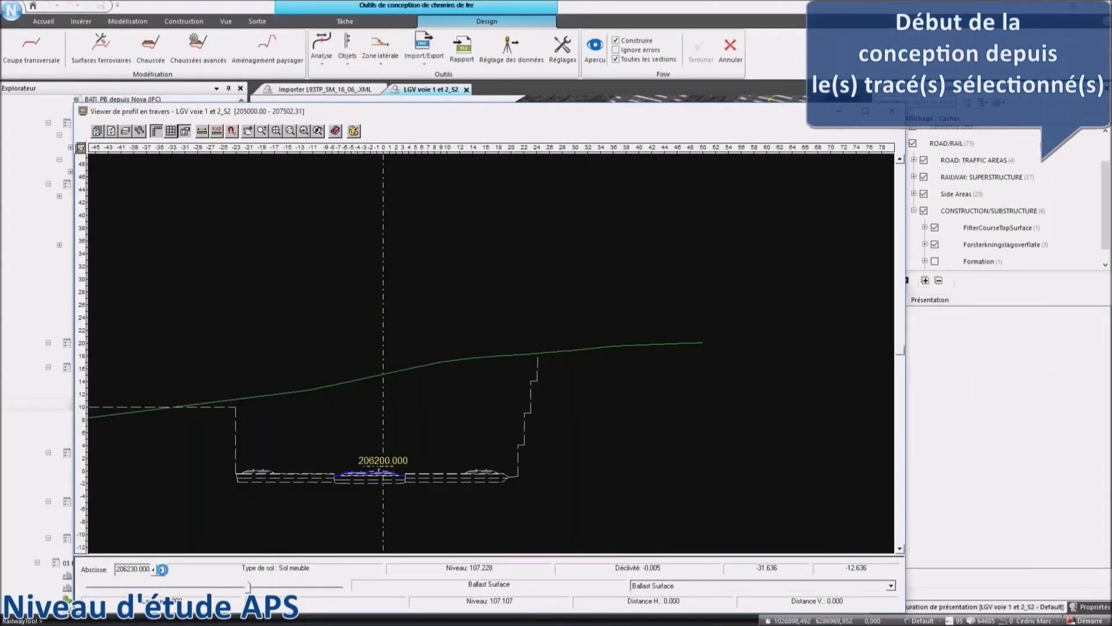
pyautogui.scroll(5, 441, 444)
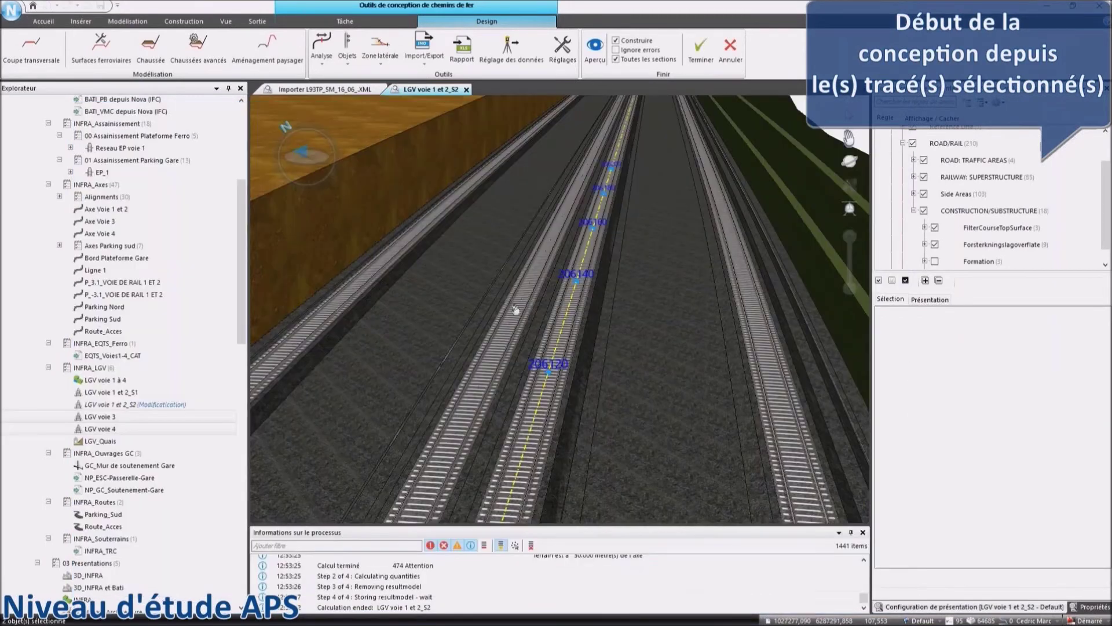
pyautogui.moveTo(515, 308); pyautogui.dragTo(251, 230)
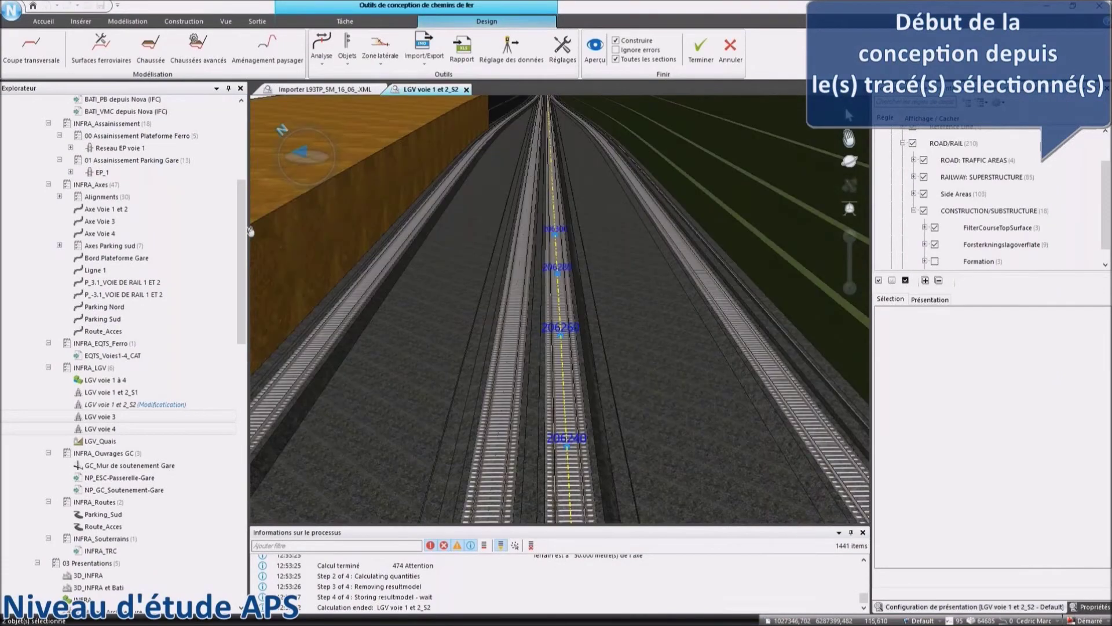
pyautogui.scroll(6, 120, 219)
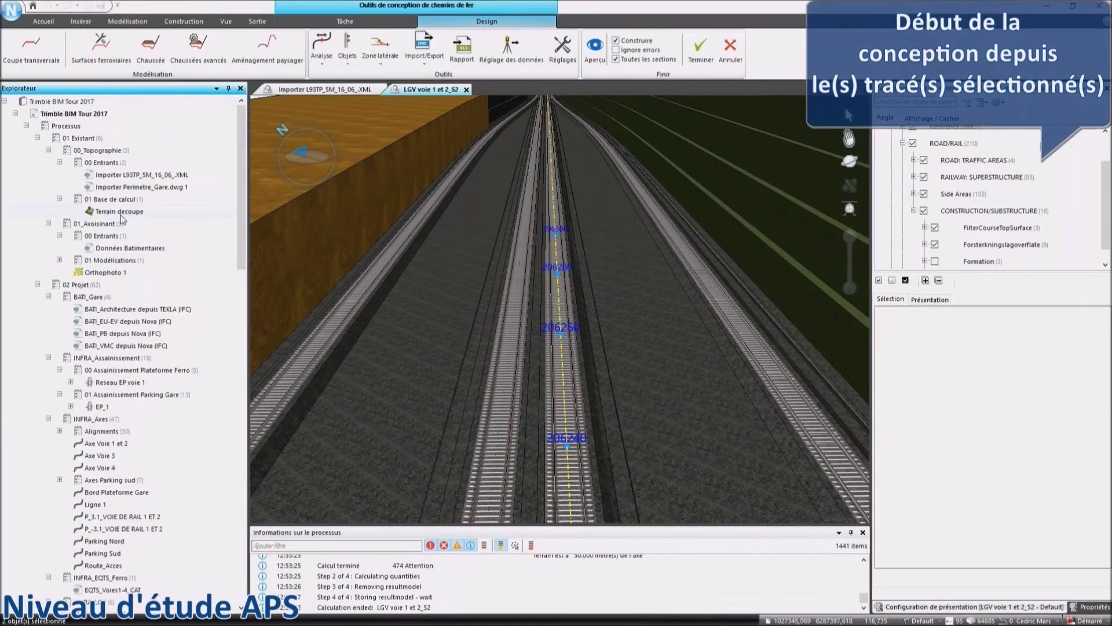
pyautogui.click(120, 213)
pyautogui.moveTo(607, 285); pyautogui.dragTo(559, 226)
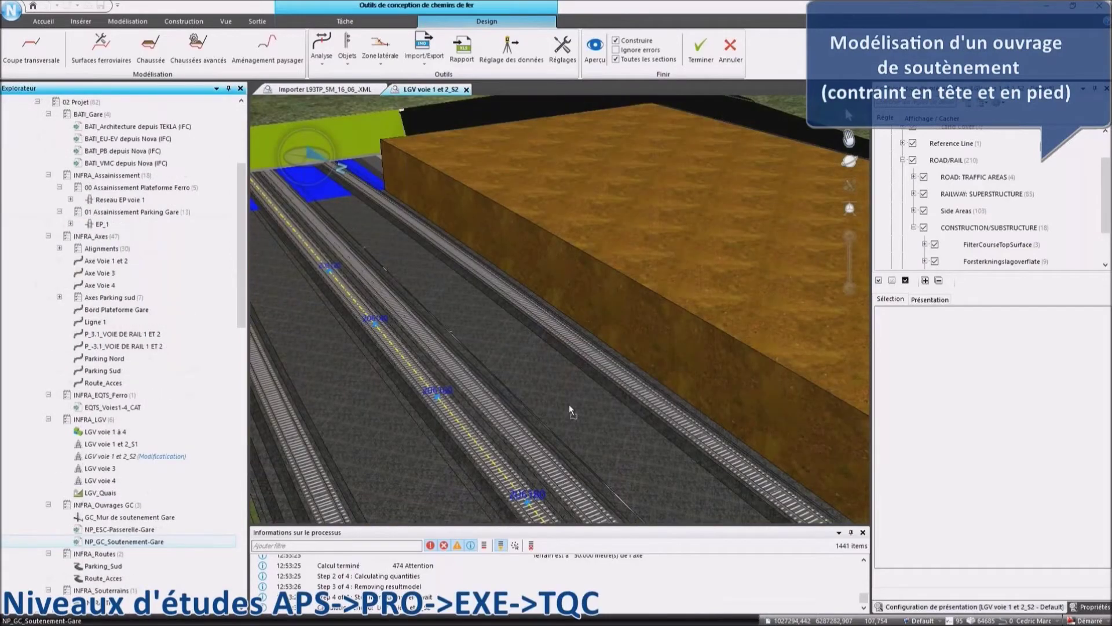
# Orbit and pan the 3D view to inspect the retaining wall along the cutting.
pyautogui.moveTo(569, 404); pyautogui.dragTo(560, 260)
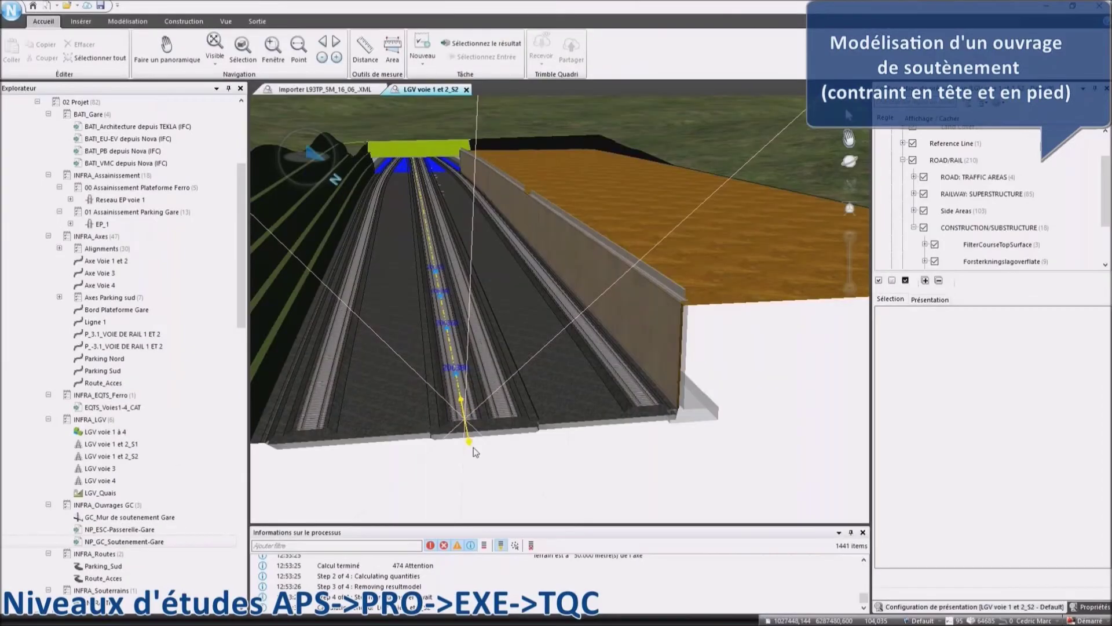
pyautogui.moveTo(474, 447); pyautogui.dragTo(430, 445)
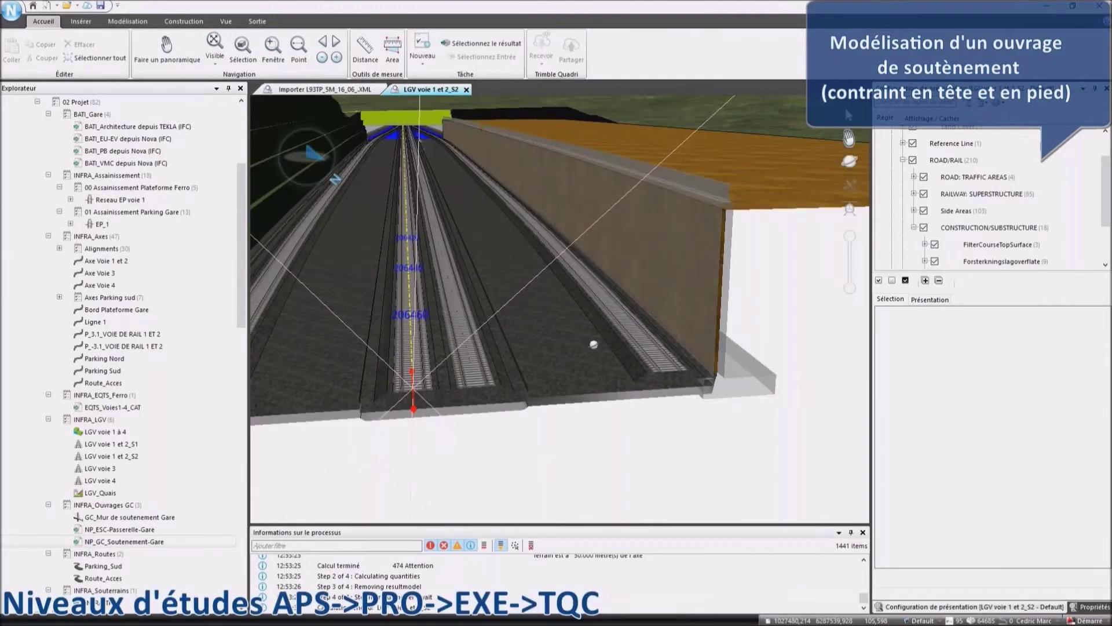
pyautogui.moveTo(594, 345); pyautogui.dragTo(596, 351)
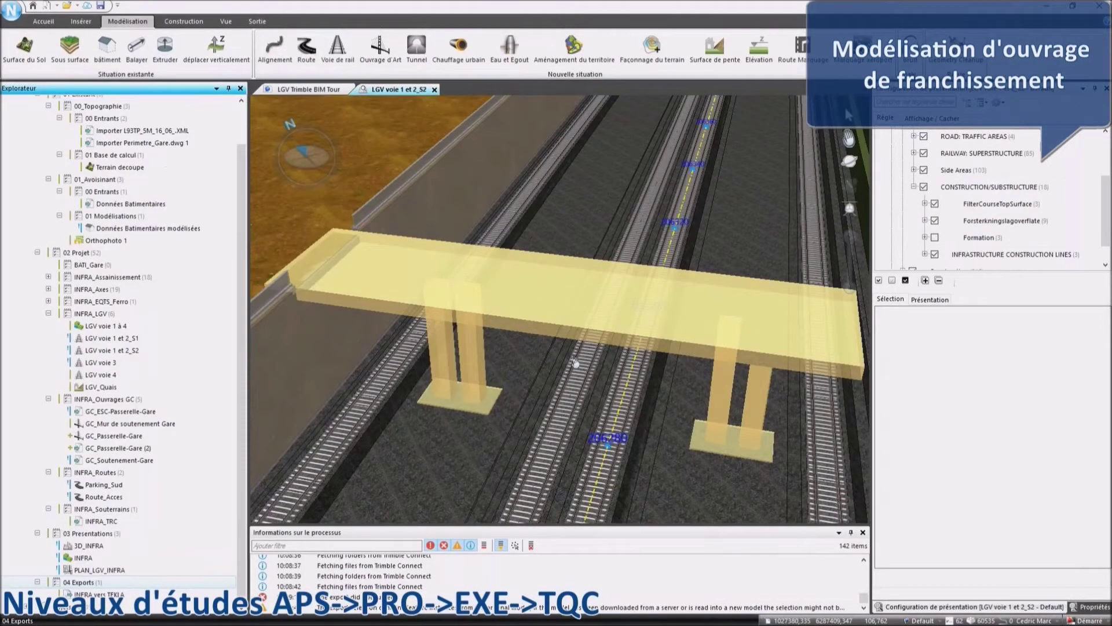
# Orbit around the footbridge spanning the tracks, then switch to the Sortie ribbon.
pyautogui.scroll(3, 576, 361)
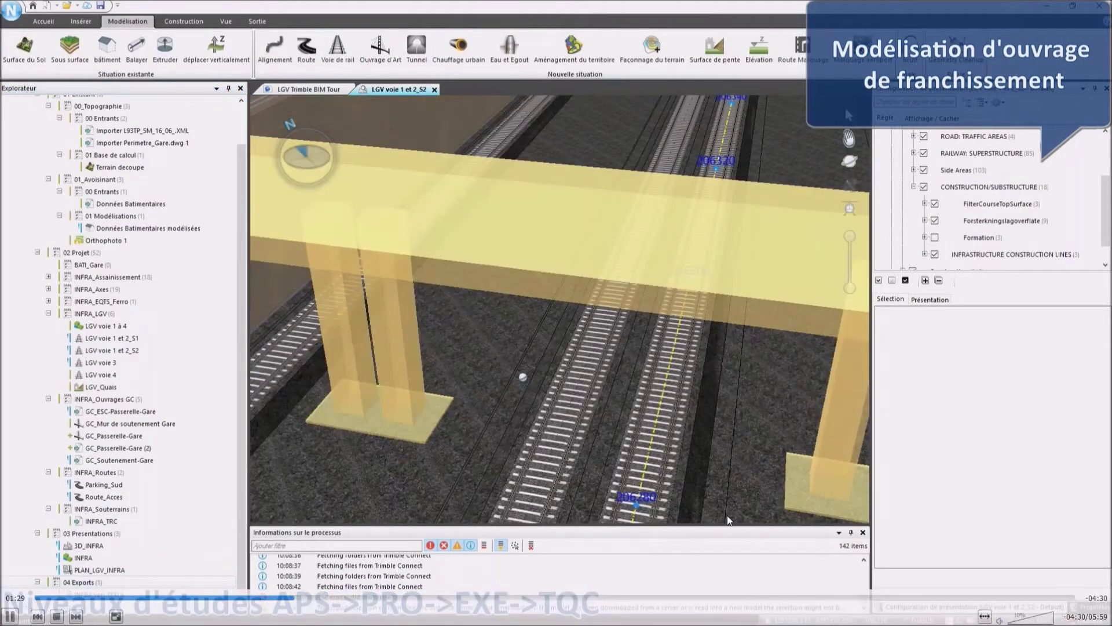
pyautogui.moveTo(523, 376); pyautogui.dragTo(753, 329)
pyautogui.moveTo(728, 516)
pyautogui.mouseDown()
pyautogui.moveTo(600, 315)
pyautogui.moveTo(616, 341)
pyautogui.moveTo(698, 399)
pyautogui.moveTo(245, 108)
pyautogui.mouseUp()
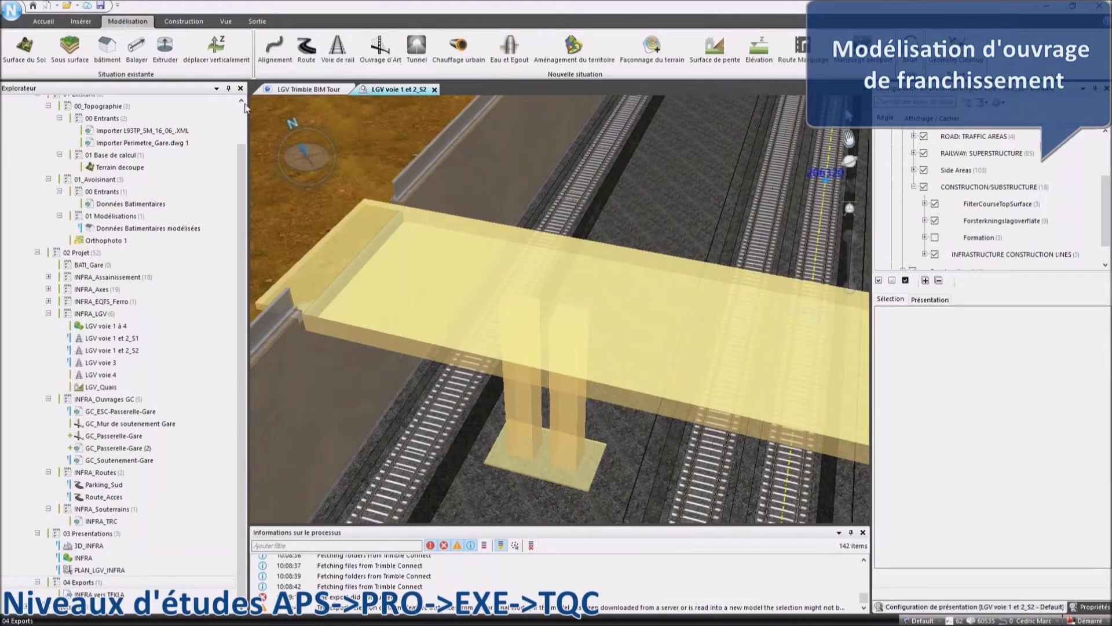
pyautogui.click(258, 21)
# Create export task 'GC_INFRA_Passerelle vers Trimble Connect' with both GC_Passerelle-Gare objects as IFC.
pyautogui.click(37, 46)
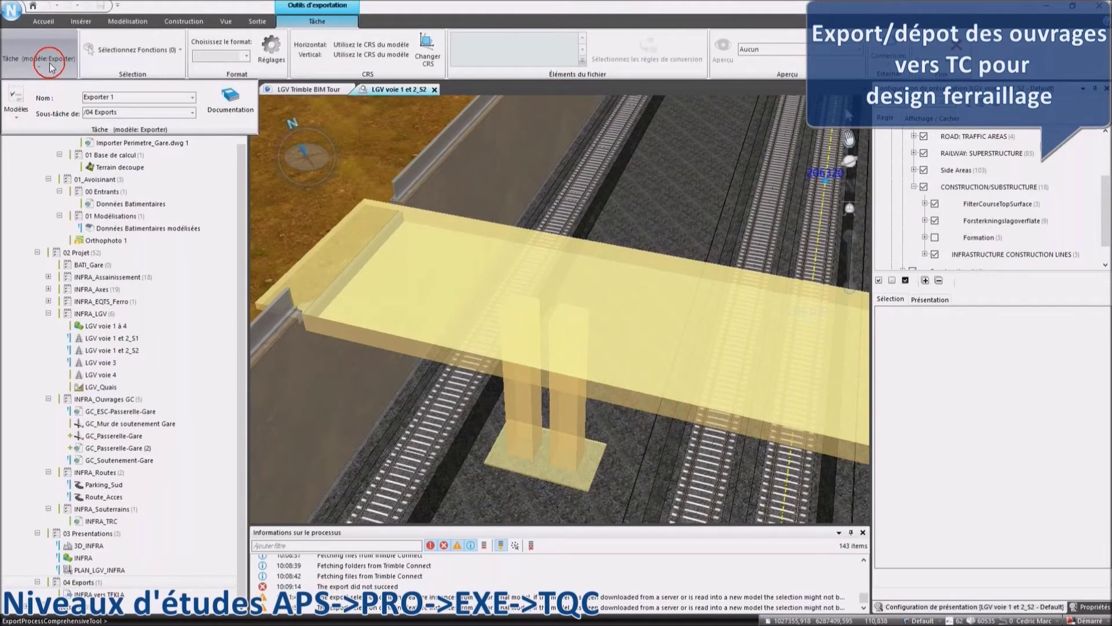
pyautogui.write('GC_INFRA_Pass')
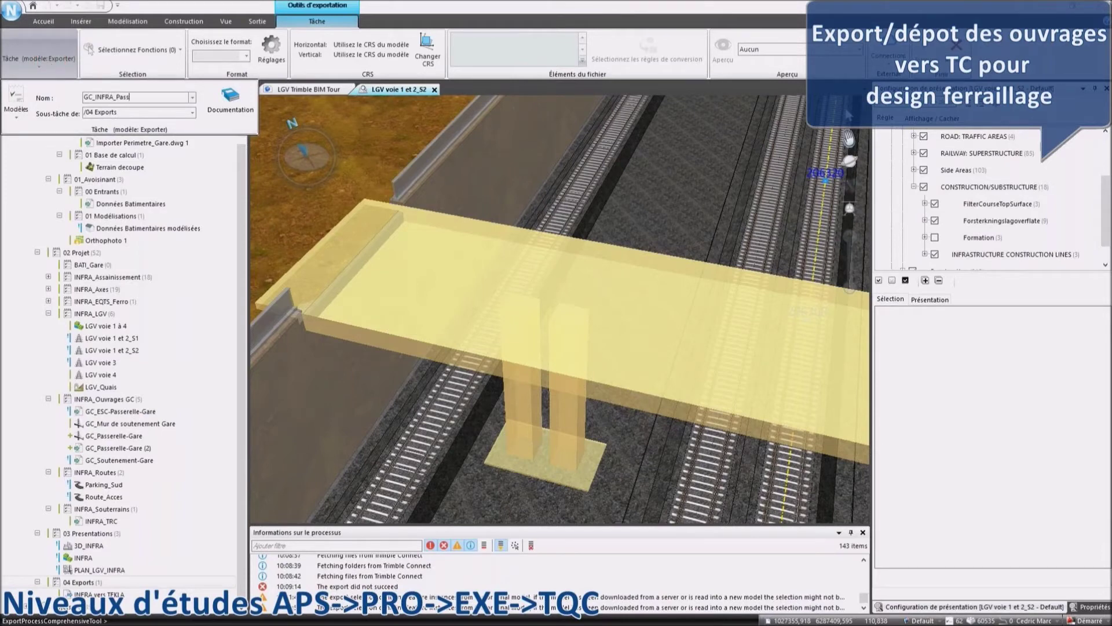
pyautogui.write('erelle vers Trimble Connect')
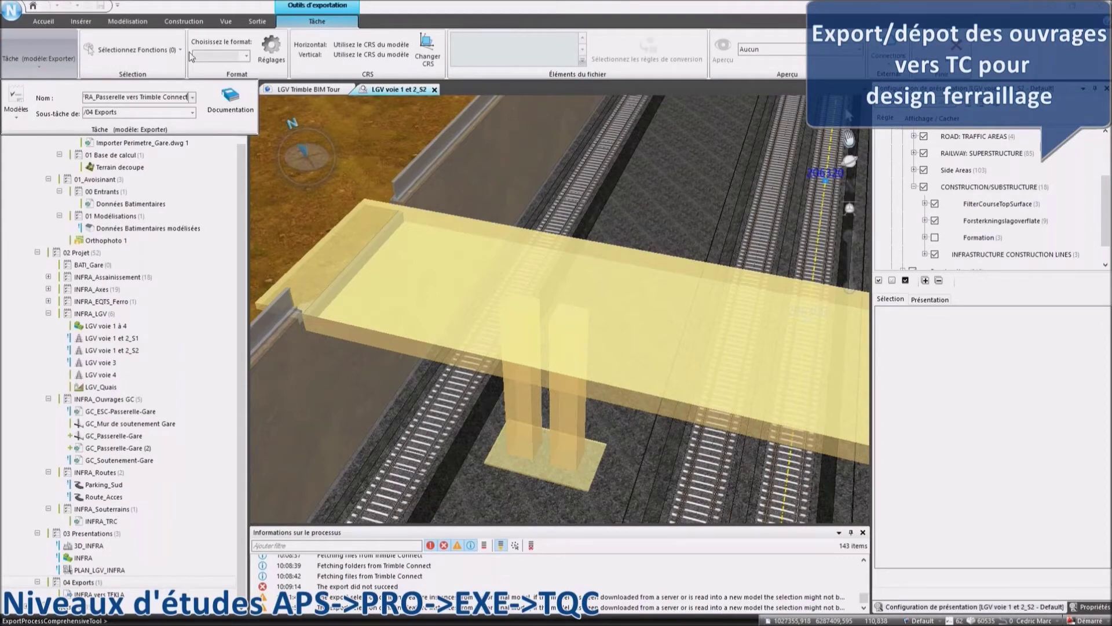
pyautogui.click(142, 50)
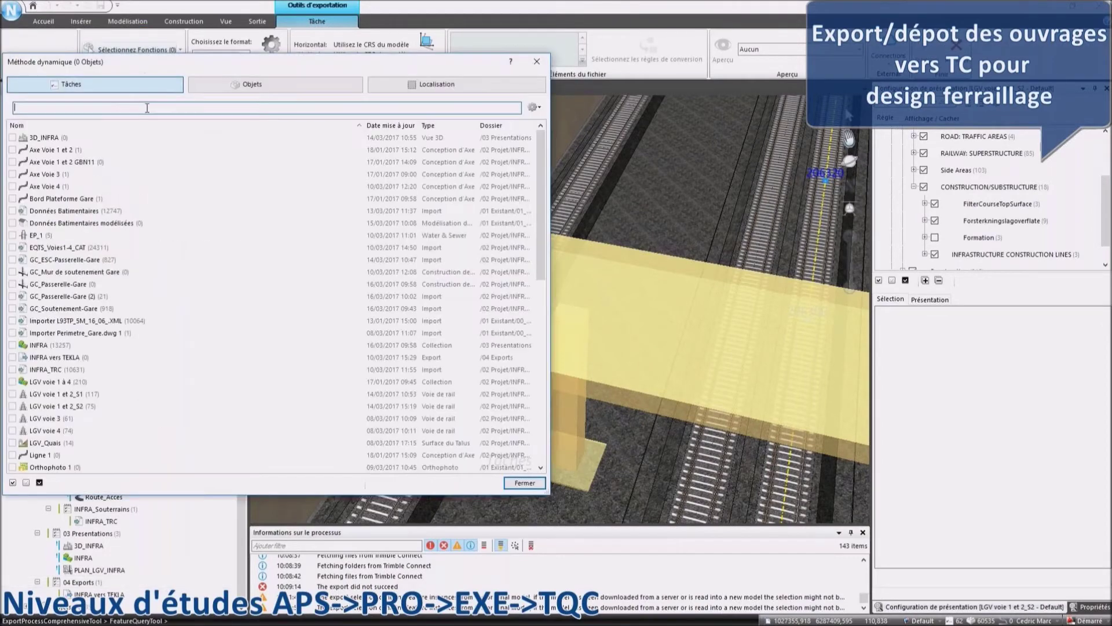
pyautogui.write('GC')
pyautogui.click(12, 162)
pyautogui.click(12, 174)
pyautogui.click(524, 482)
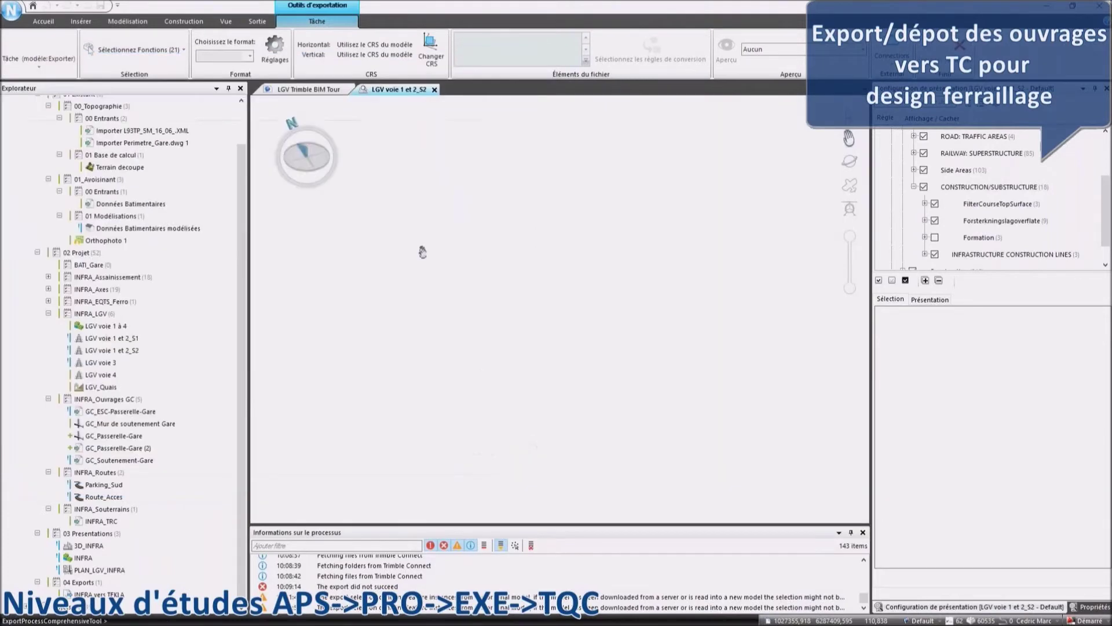
pyautogui.click(225, 56)
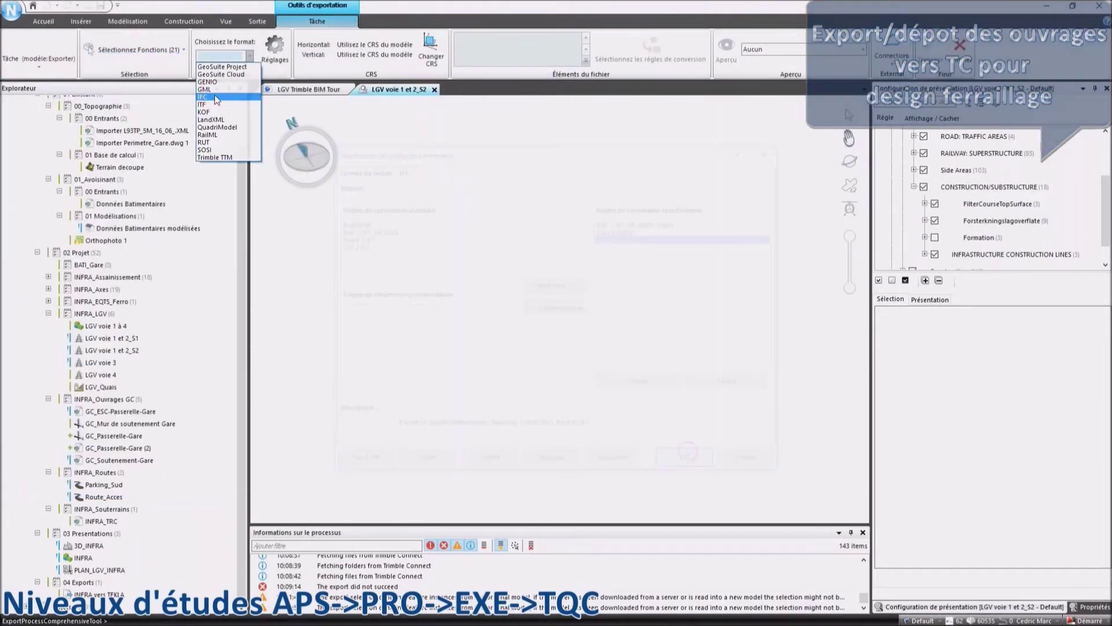
pyautogui.click(202, 96)
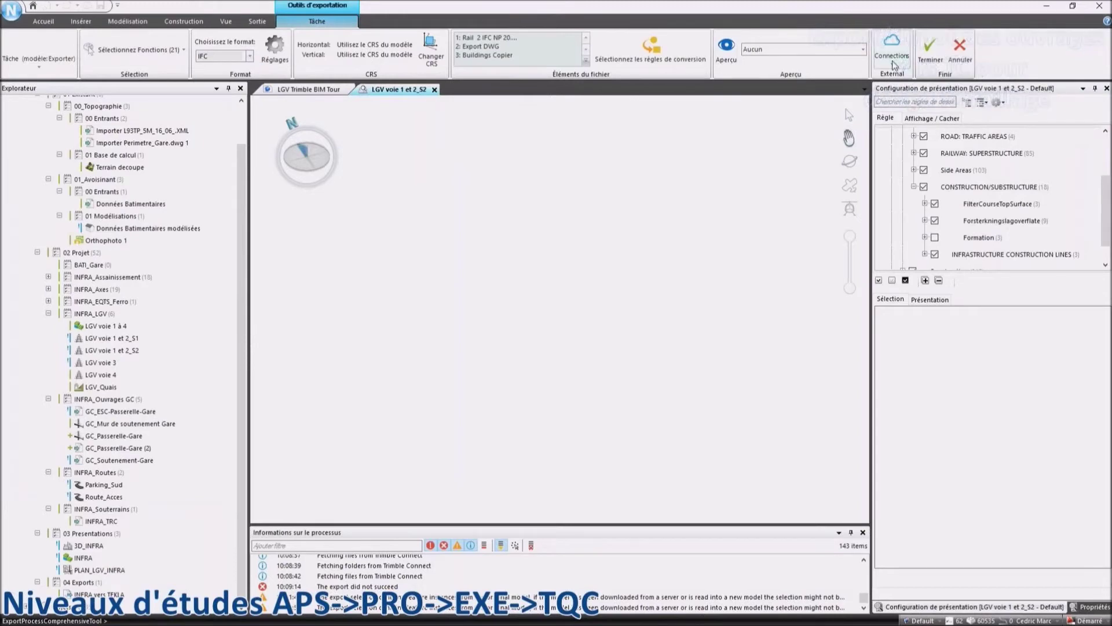
# Run the export and publish the file to the Trimble openBIM tour project's 03_DCE-PRO folder.
pyautogui.click(930, 59)
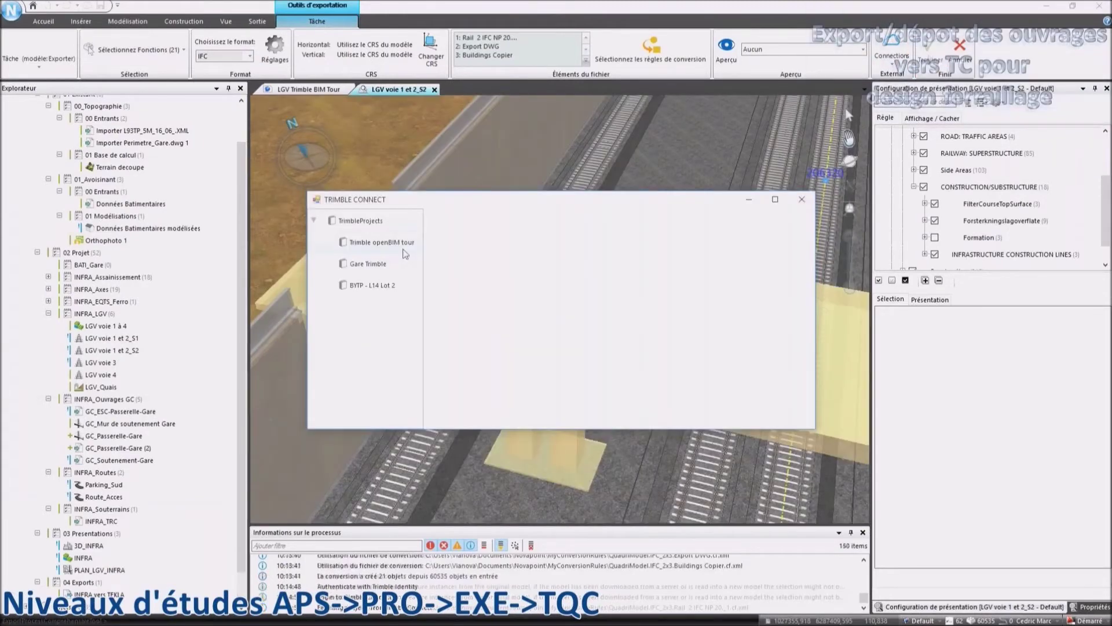
pyautogui.click(400, 243)
pyautogui.click(406, 264)
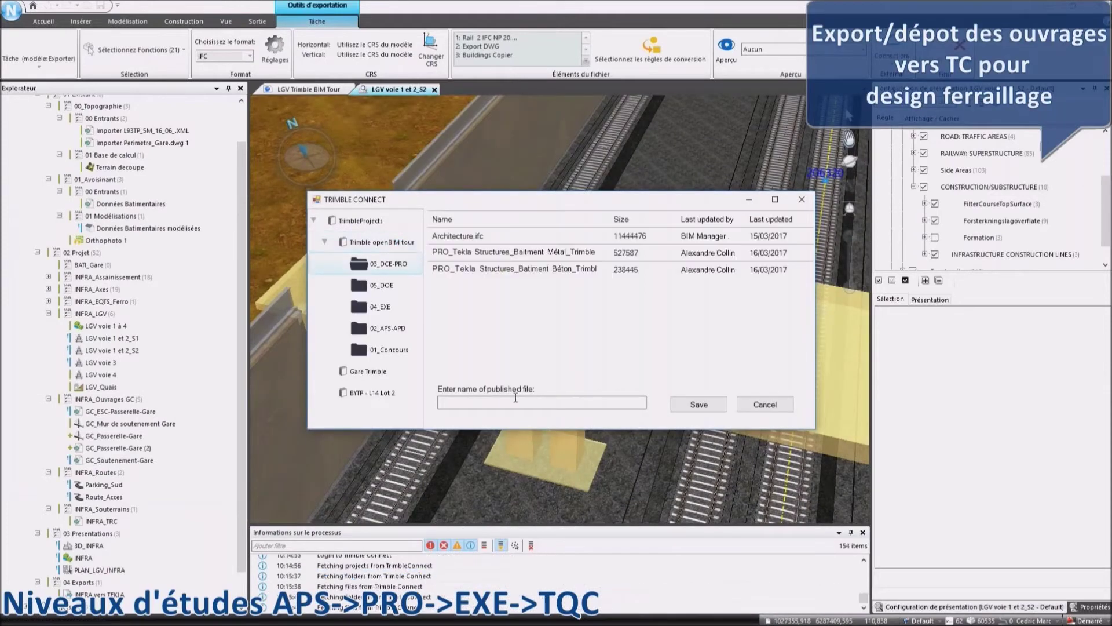
pyautogui.click(516, 402)
pyautogui.write('QuadriNP_GC-PASS_Trimble openBIM tour')
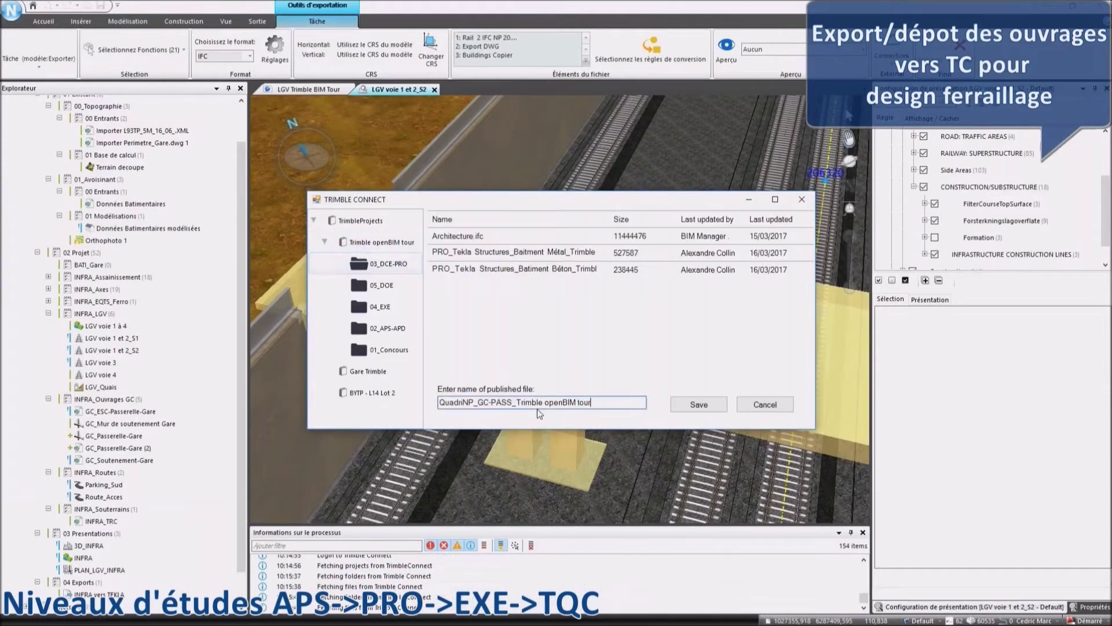
pyautogui.click(690, 404)
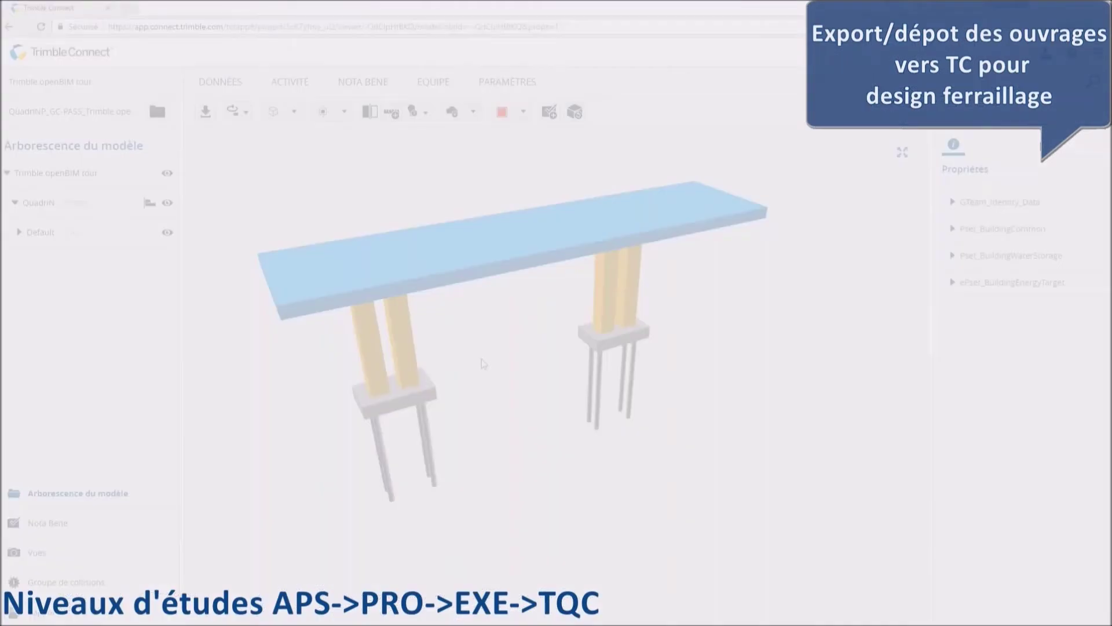
# View Passerelle Béton and Passerelle Armatures together in 3D, orbiting to the footing and piles.
pyautogui.moveTo(497, 368); pyautogui.dragTo(417, 243)
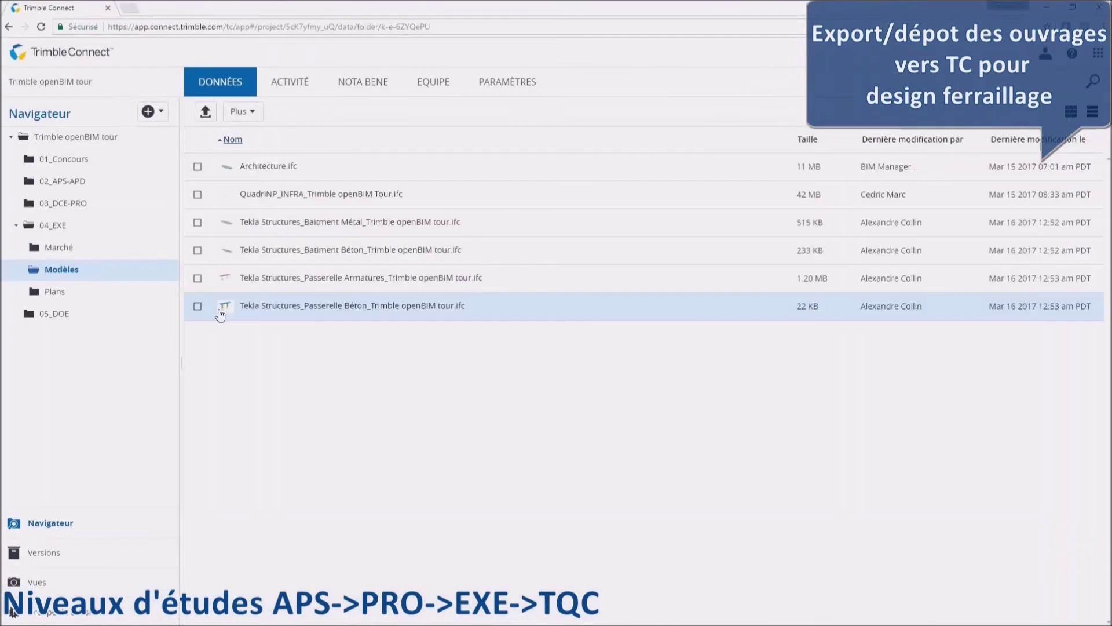
pyautogui.click(219, 306)
pyautogui.click(197, 279)
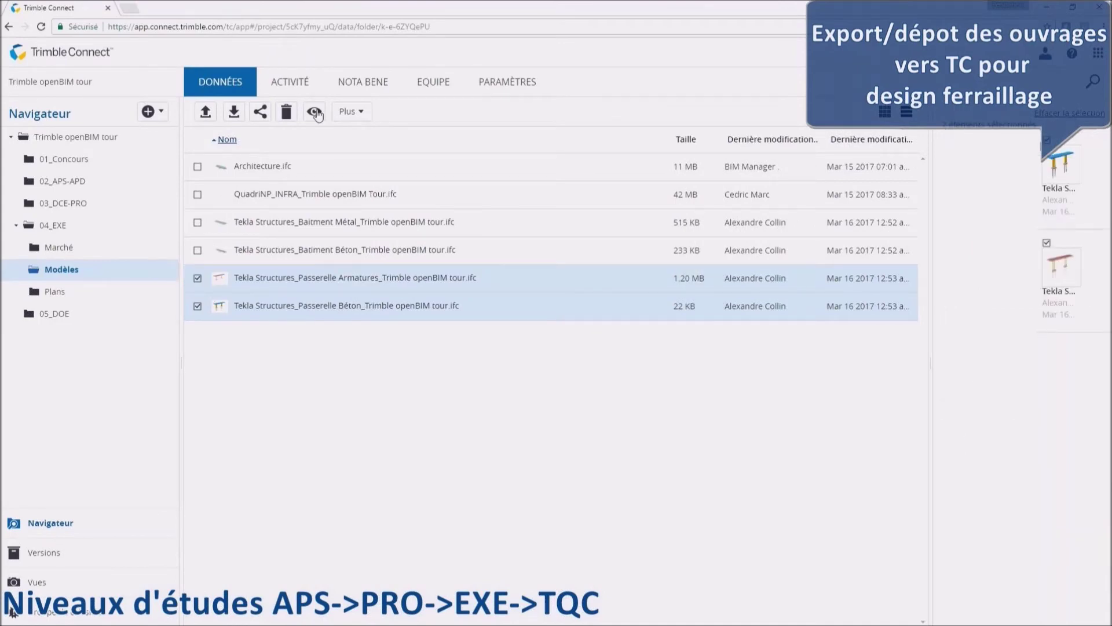
pyautogui.click(322, 112)
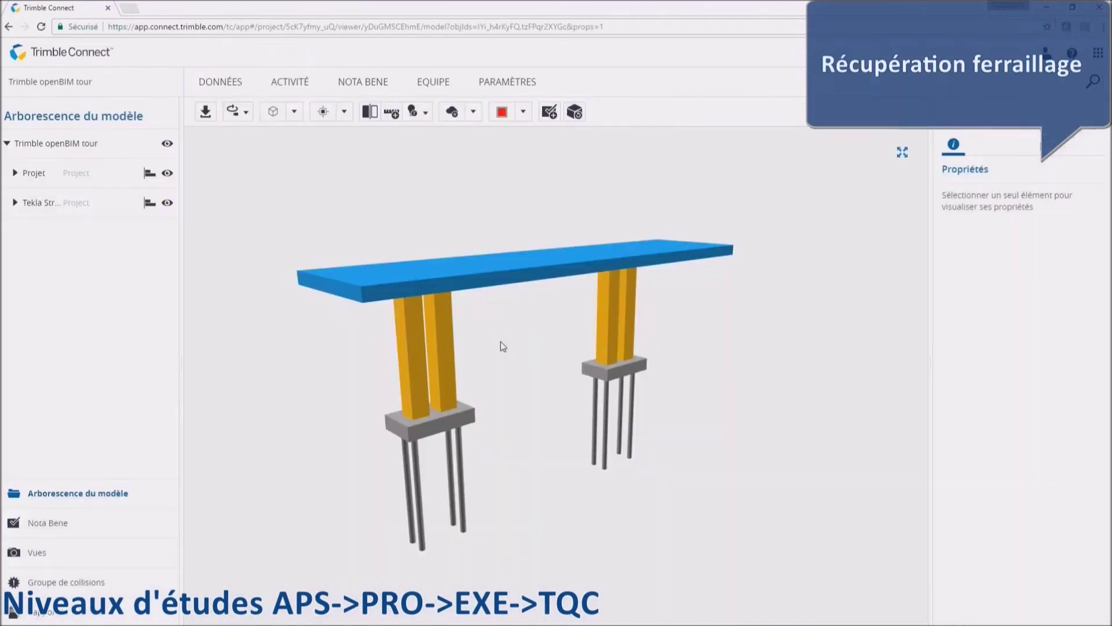
pyautogui.moveTo(500, 342); pyautogui.dragTo(457, 313)
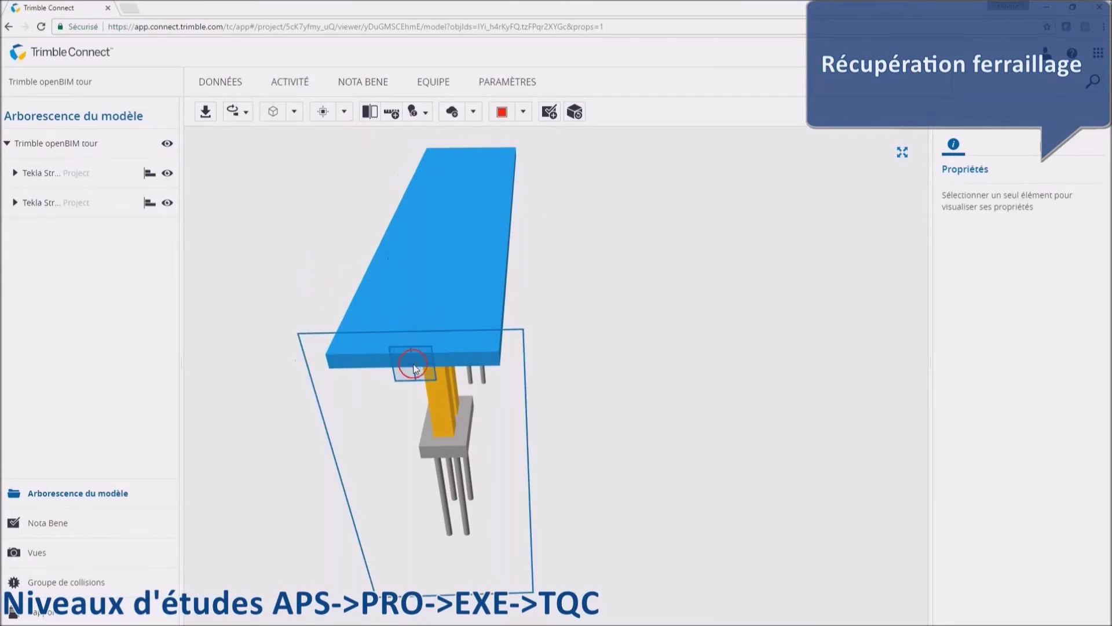
pyautogui.moveTo(452, 308); pyautogui.dragTo(505, 401)
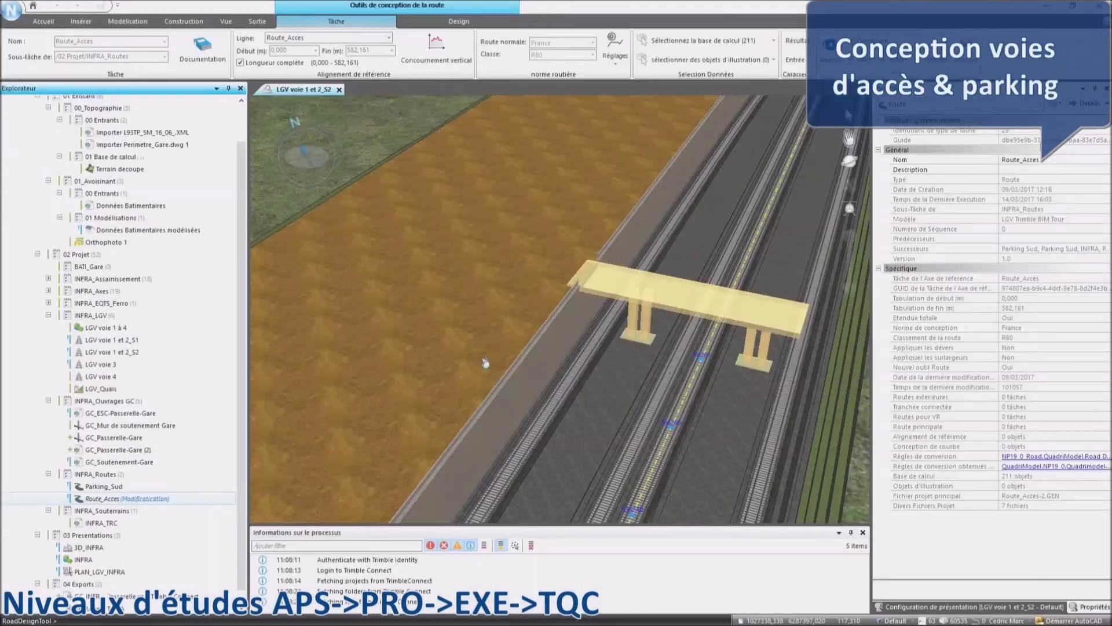
# Check and close the Route_Acces cross-section profile, then finish the access road design task.
pyautogui.click(451, 23)
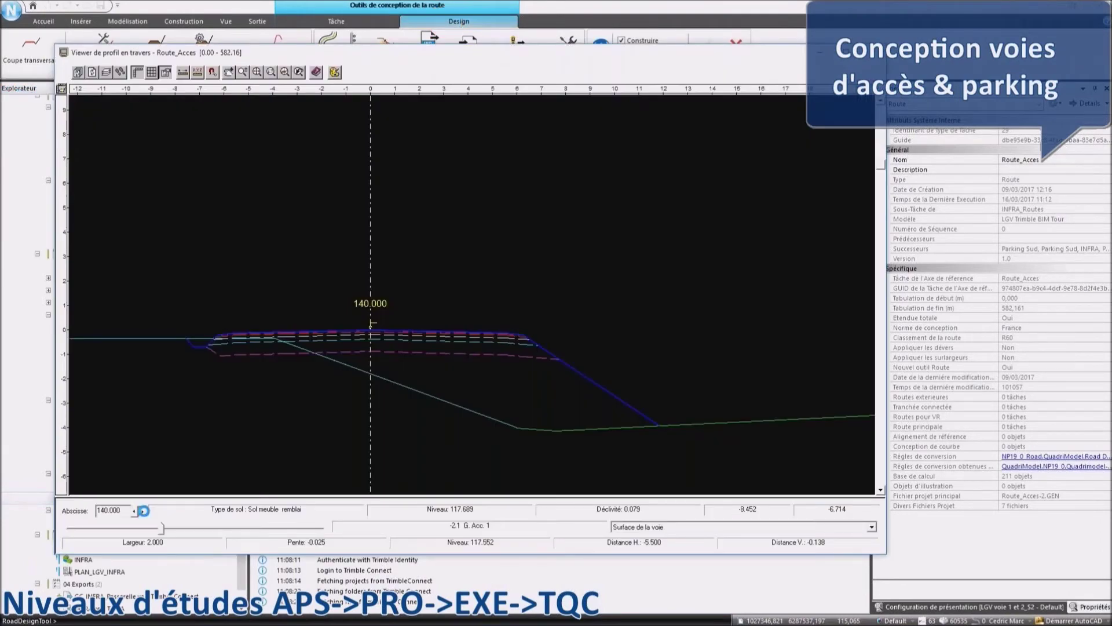
pyautogui.click(878, 52)
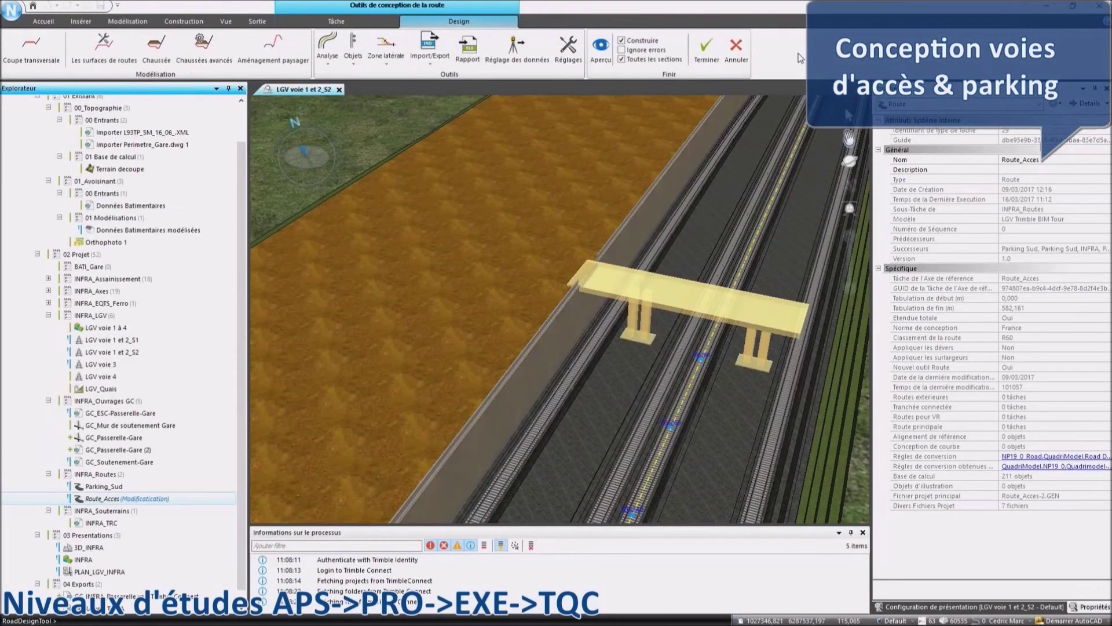
pyautogui.click(705, 49)
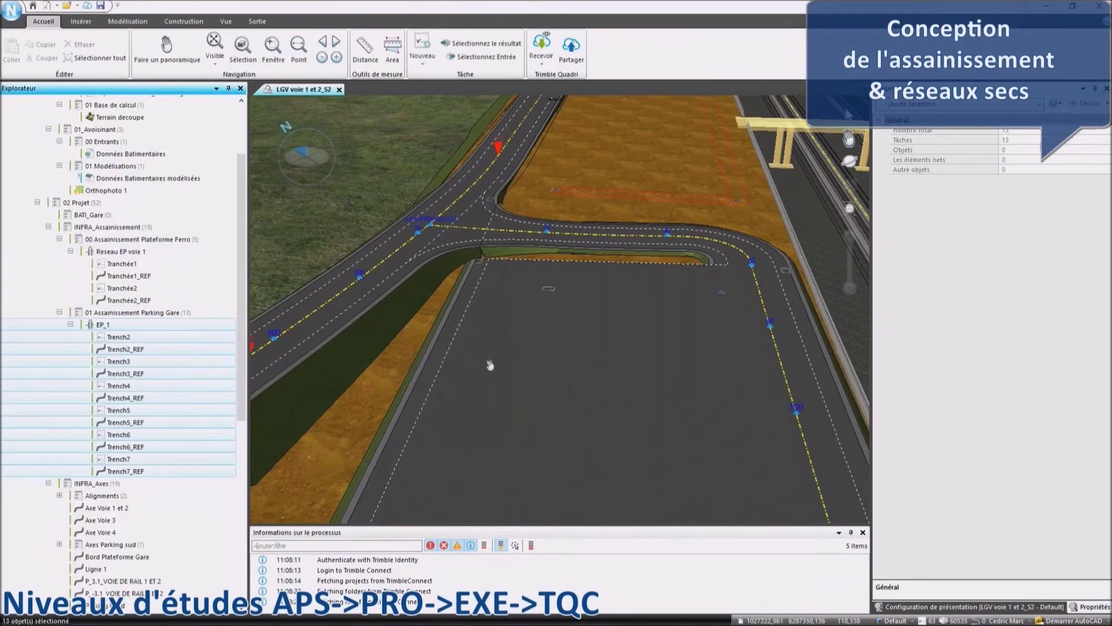
# Orbit the 3D view down low over the parking area's drainage trenches.
pyautogui.moveTo(489, 364); pyautogui.dragTo(708, 334)
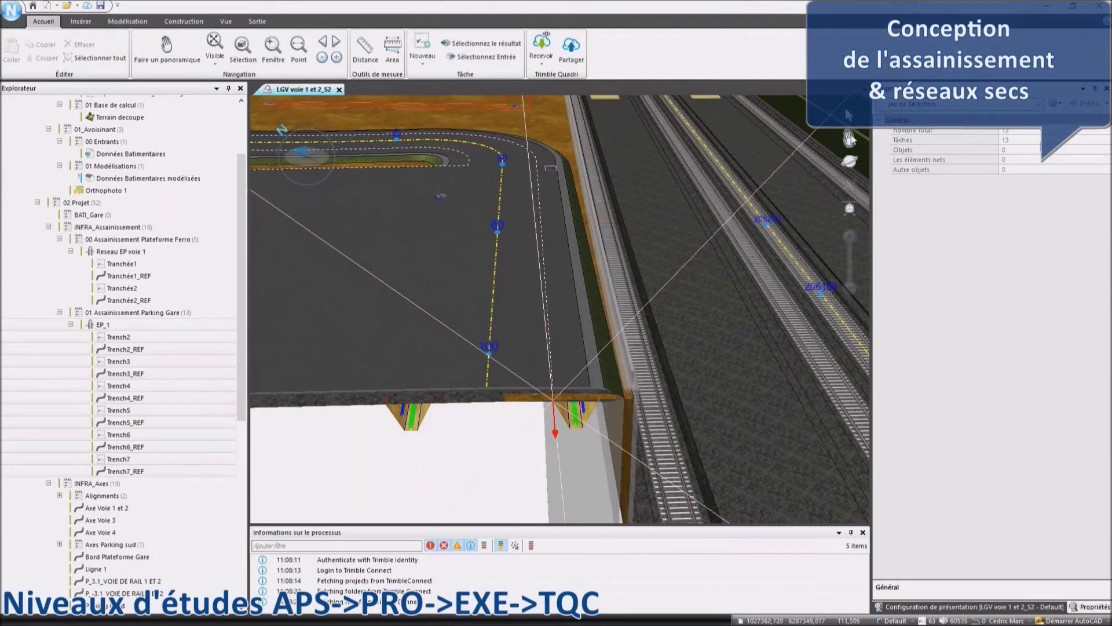
pyautogui.moveTo(850, 161); pyautogui.dragTo(509, 397)
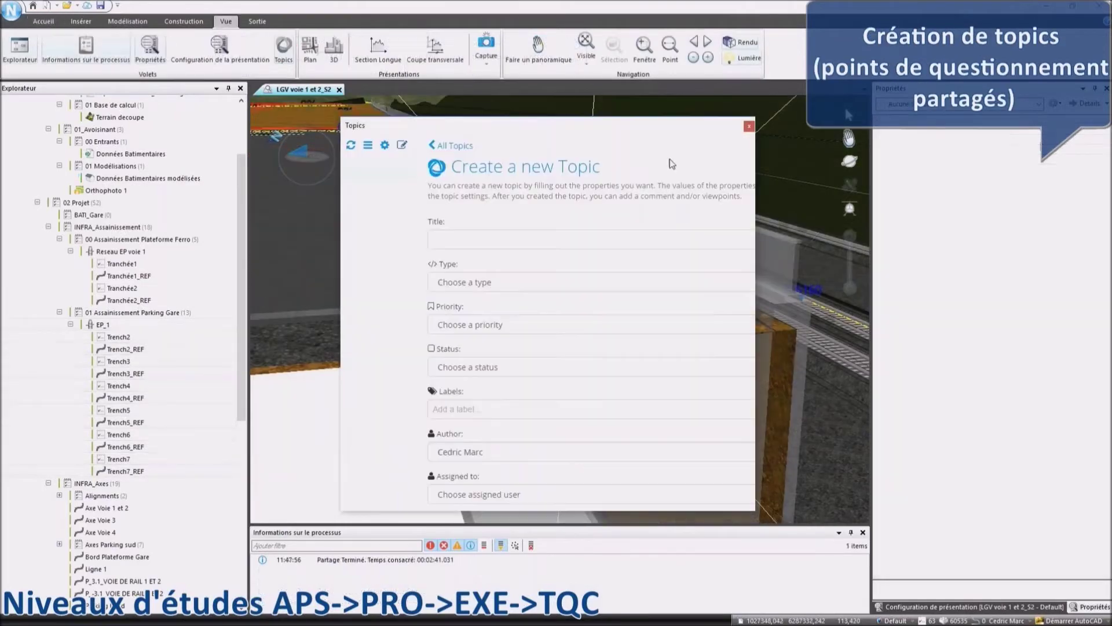
# Set the topic to type Infra, priority Basse, status En cours, with label Connexions.
pyautogui.click(433, 286)
pyautogui.press('Down')
pyautogui.click(413, 324)
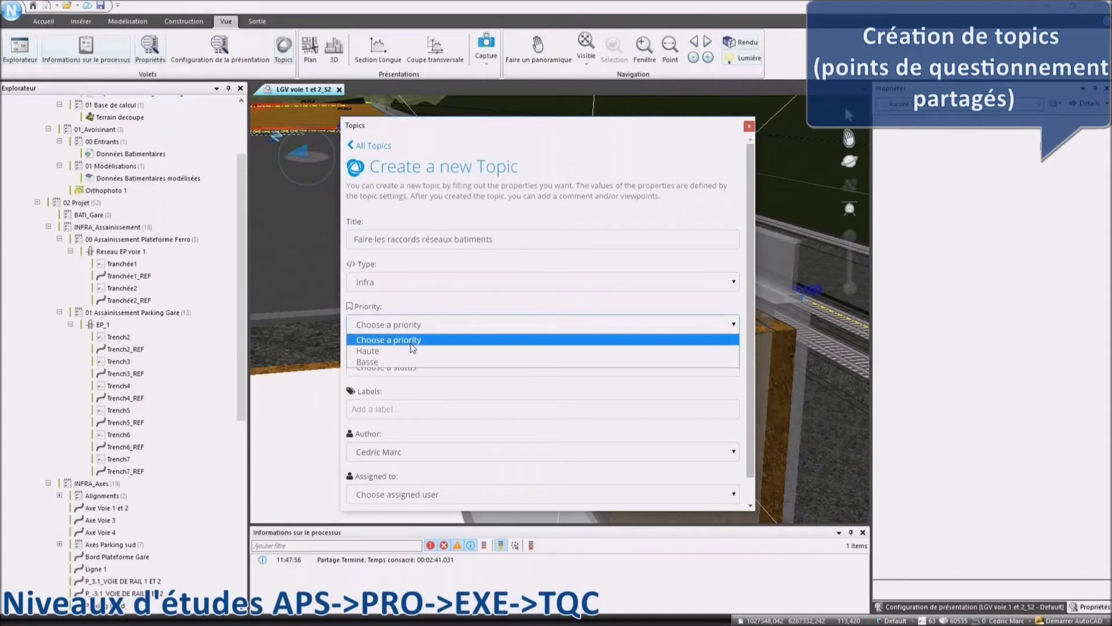
pyautogui.click(396, 363)
pyautogui.click(396, 366)
pyautogui.click(396, 399)
pyautogui.click(393, 409)
pyautogui.write('connex')
pyautogui.click(380, 433)
# Save the topic, attach a 3D view snapshot and post the comment 'Utiliser ce réseau'.
pyautogui.scroll(-1, 503, 401)
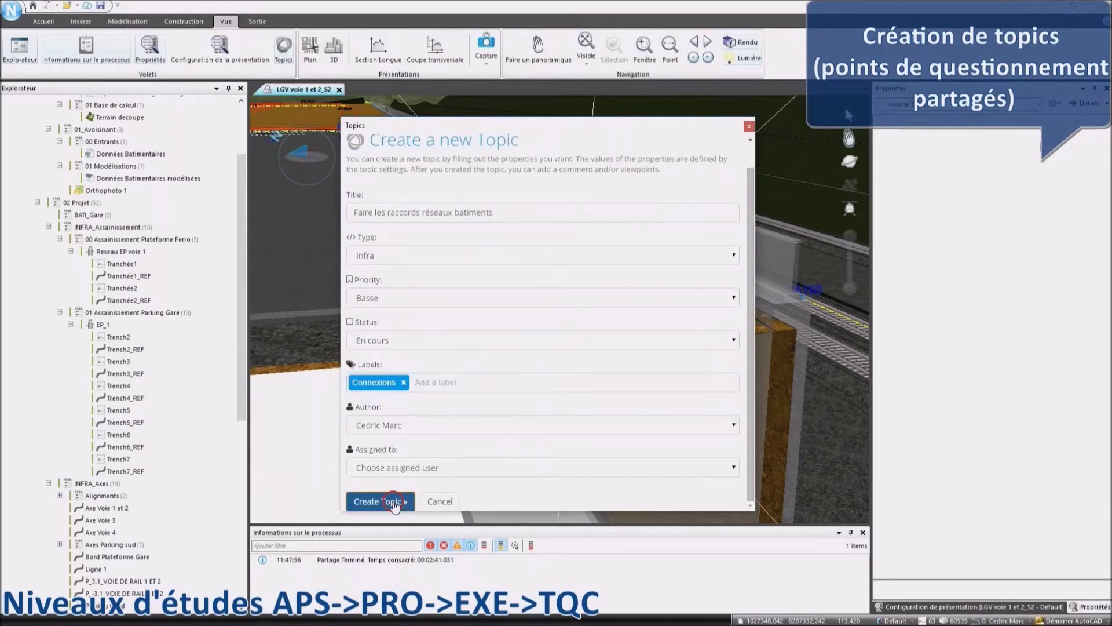
pyautogui.click(400, 502)
pyautogui.click(351, 493)
pyautogui.click(410, 472)
pyautogui.write('Ut')
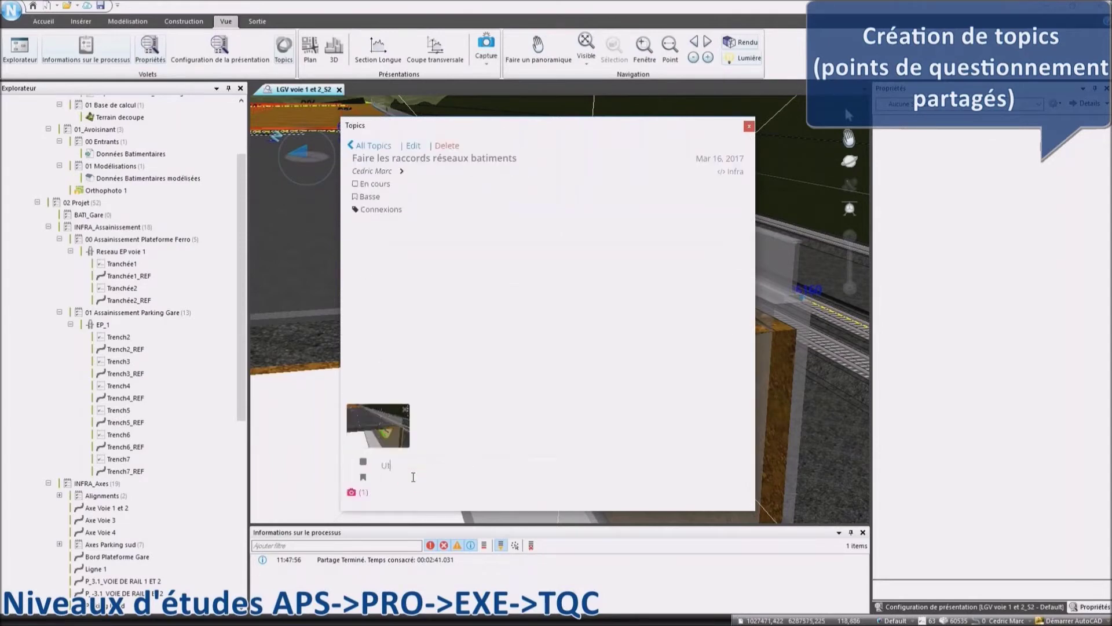
pyautogui.write('iliser ce réseau')
pyautogui.press('Return')
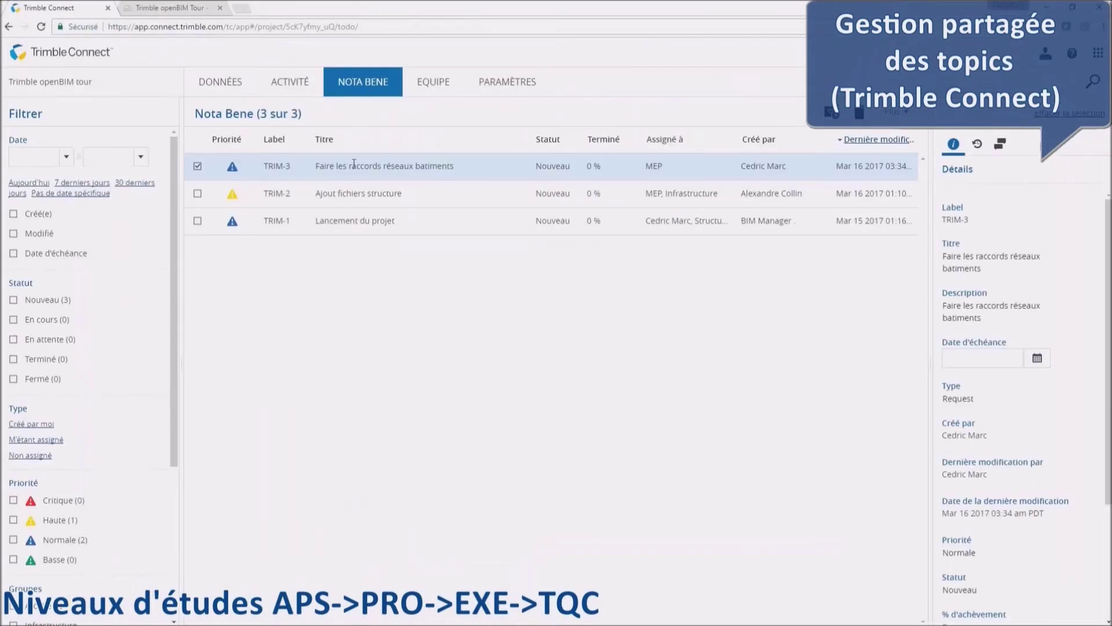
# Open the Details panel of topic TRIM-3 and scroll through its fields.
pyautogui.click(354, 165)
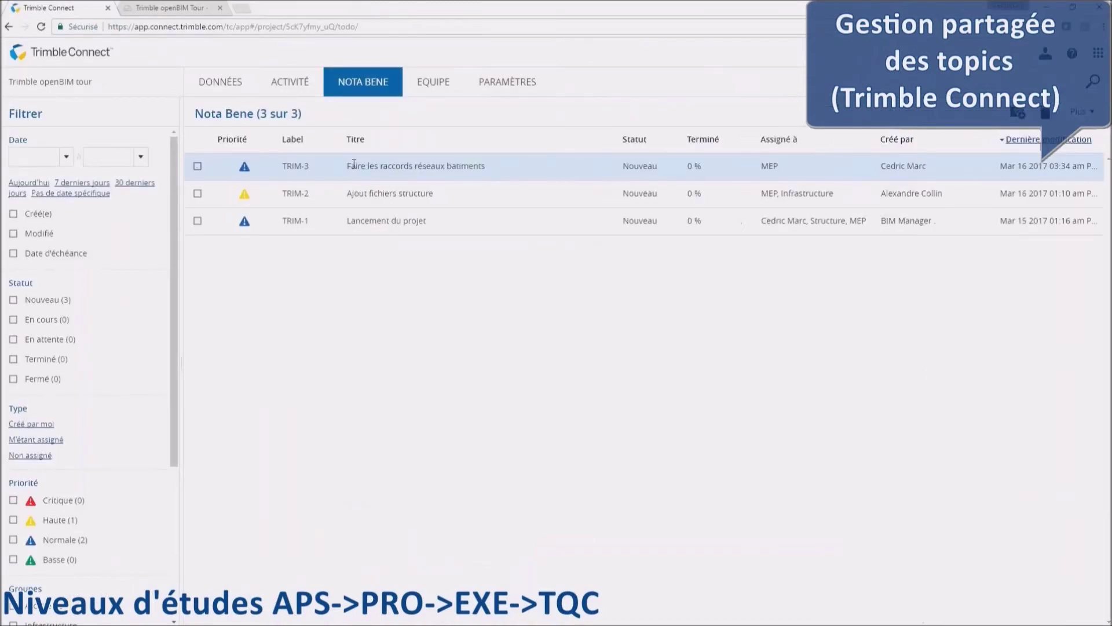
pyautogui.click(300, 167)
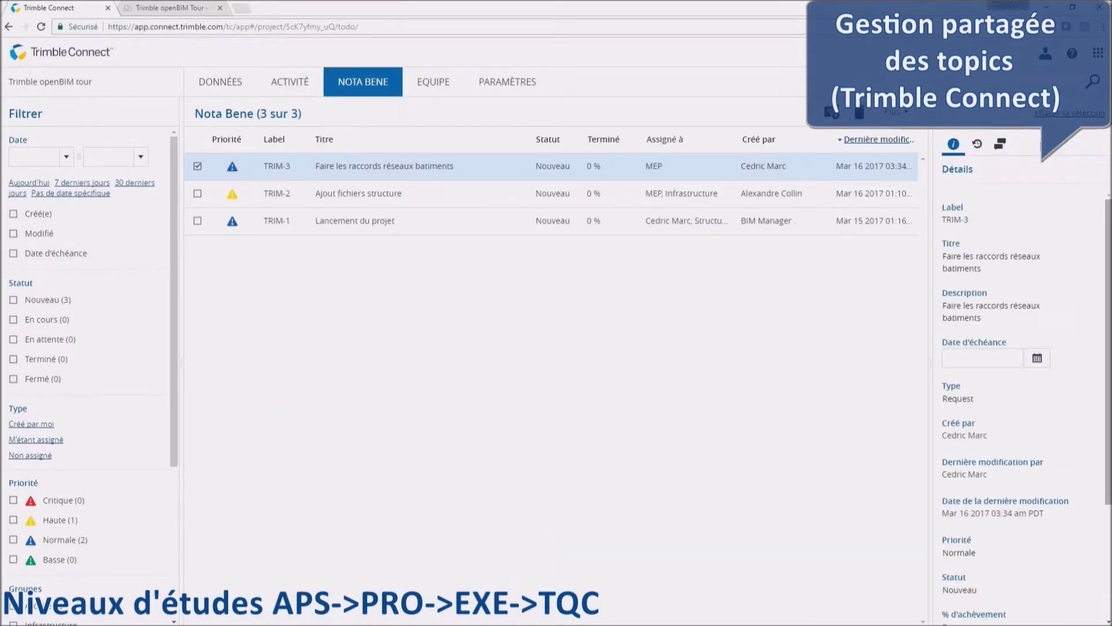
pyautogui.scroll(-3, 1019, 376)
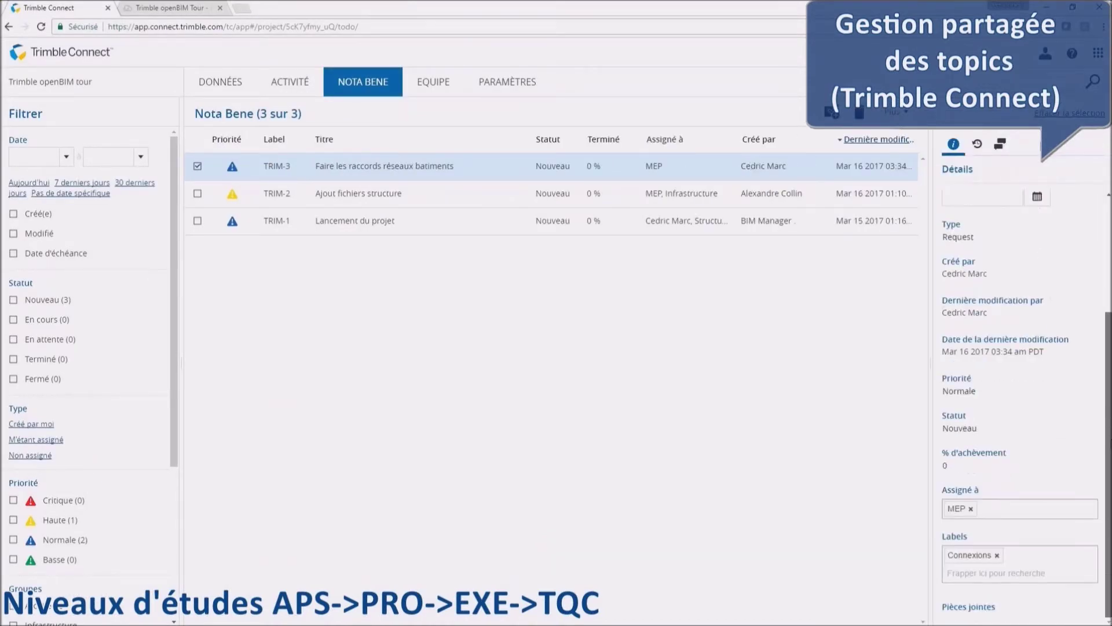
pyautogui.scroll(3, 962, 270)
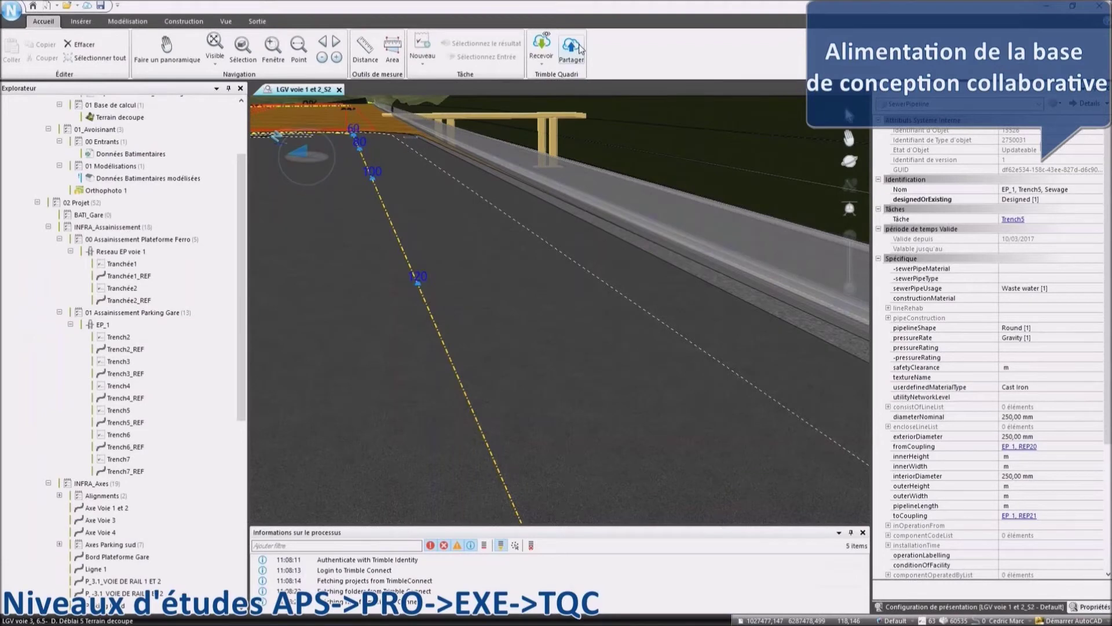
# Share the changes with the description 'Réalisation des routes d'accès et parking, conception des réseaux'.
pyautogui.click(571, 50)
pyautogui.click(163, 52)
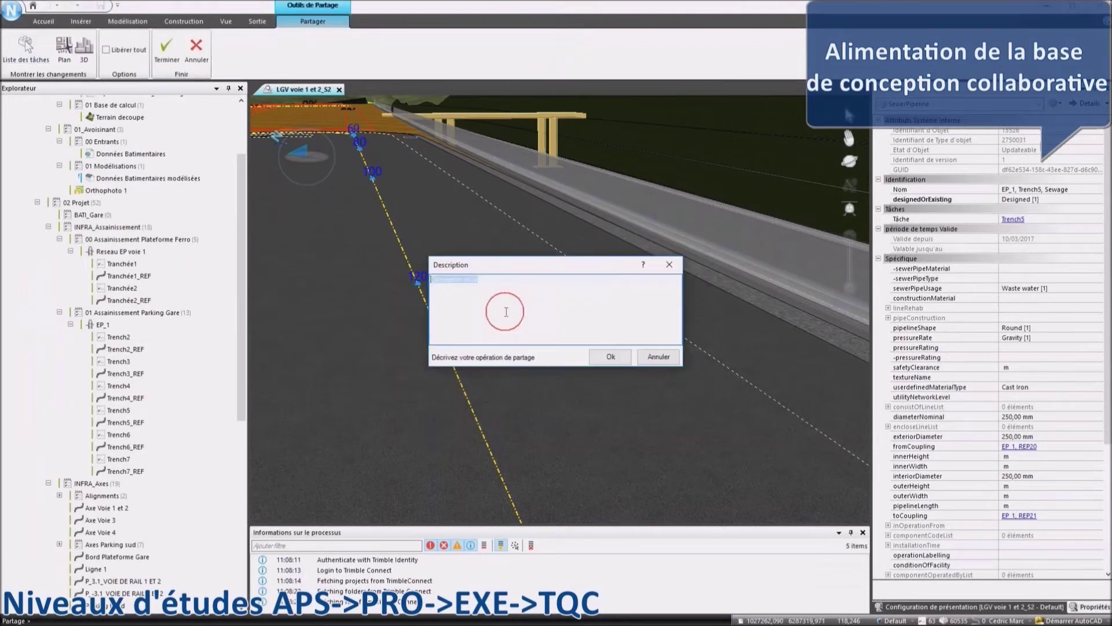
pyautogui.write("Réalisation des routes d'accès et parking, conception des réseaux")
pyautogui.click(669, 298)
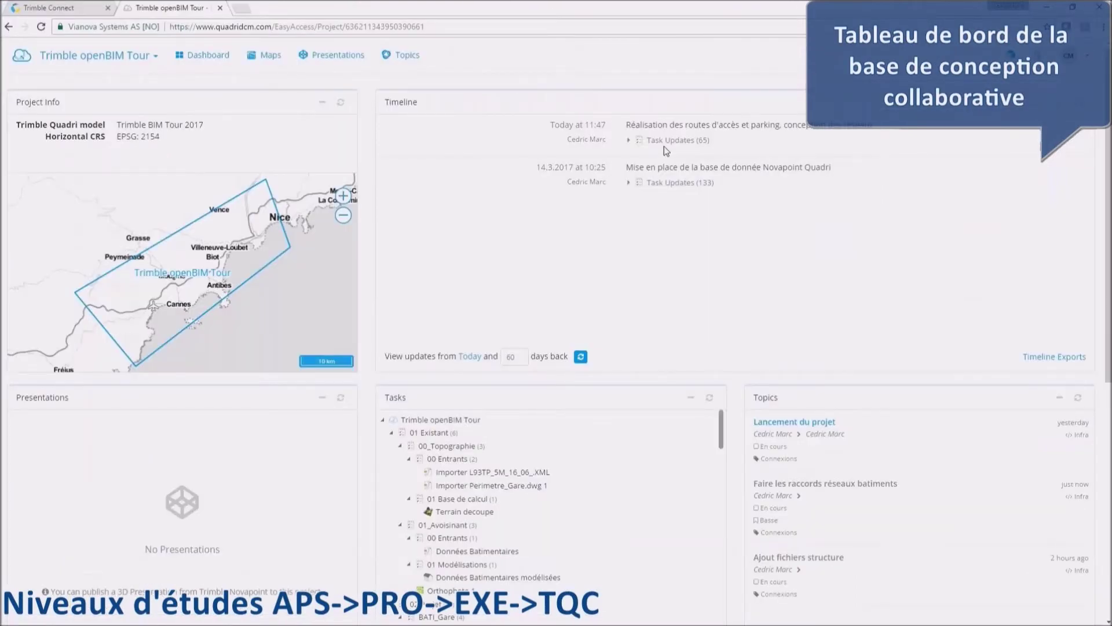
# Expand the latest dashboard timeline entry to review the 65 task updates.
pyautogui.click(664, 146)
pyautogui.scroll(-5, 684, 215)
pyautogui.scroll(10, 683, 215)
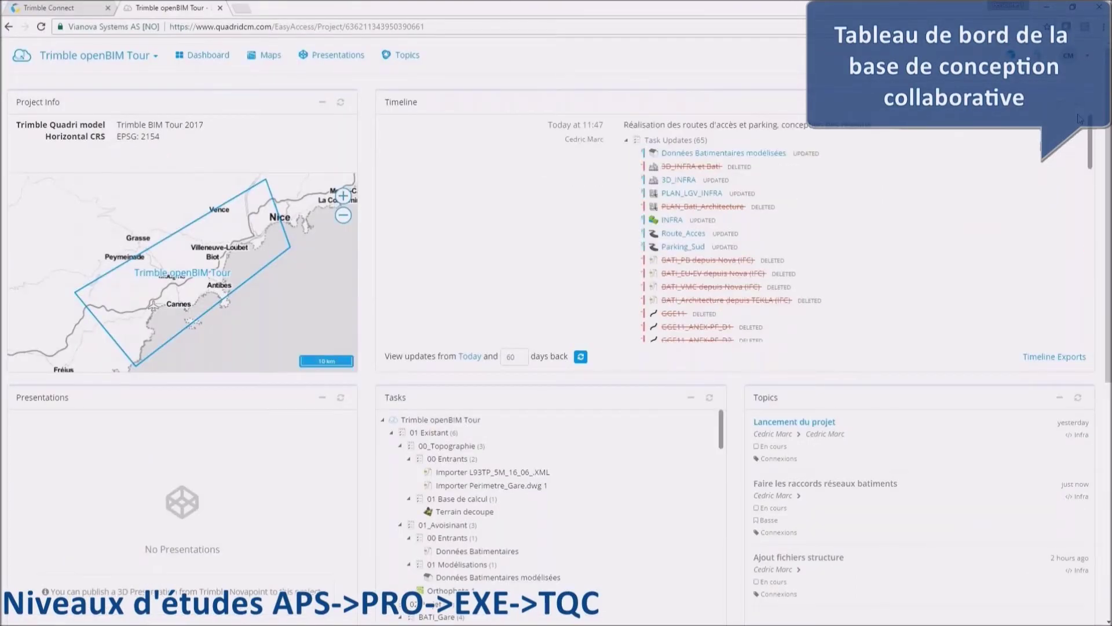
# Open the 'Faire les raccords réseaux batiments' topic and view its comment snapshot enlarged.
pyautogui.moveTo(604, 125); pyautogui.dragTo(550, 124)
pyautogui.scroll(-3, 222, 267)
pyautogui.scroll(6, 219, 269)
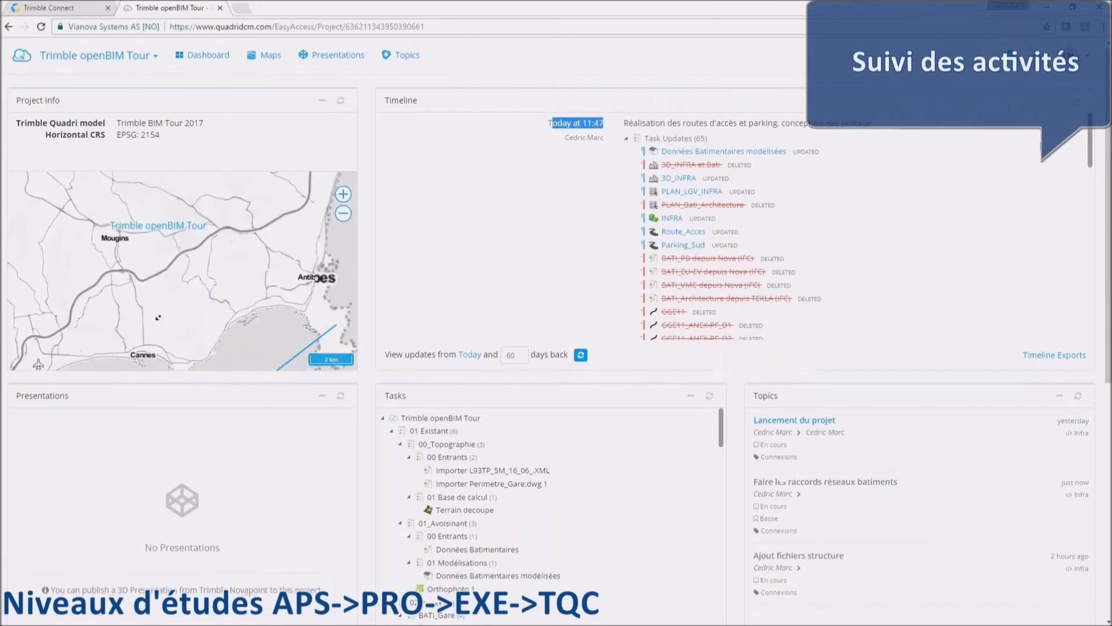
pyautogui.scroll(-2, 373, 382)
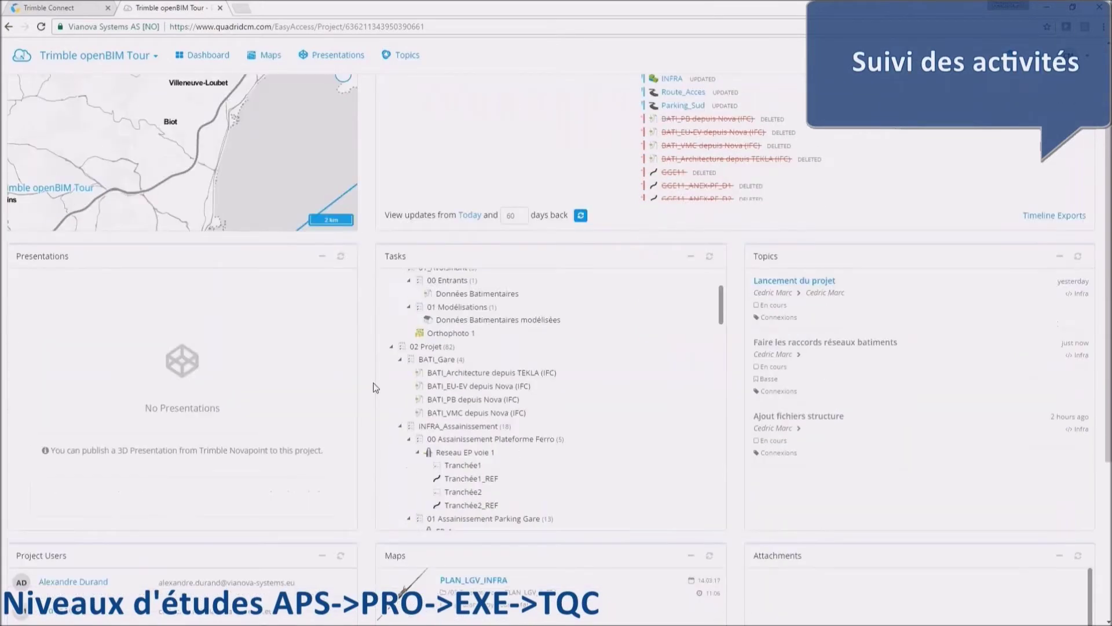
pyautogui.moveTo(721, 313); pyautogui.dragTo(720, 330)
pyautogui.scroll(-5, 721, 331)
pyautogui.click(868, 350)
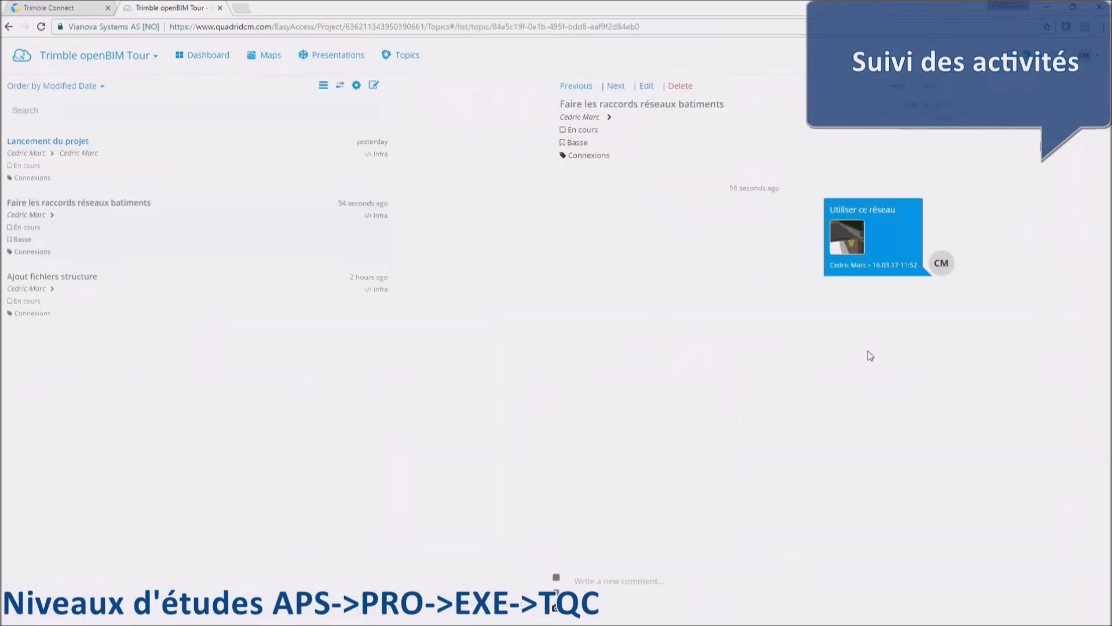
pyautogui.click(843, 242)
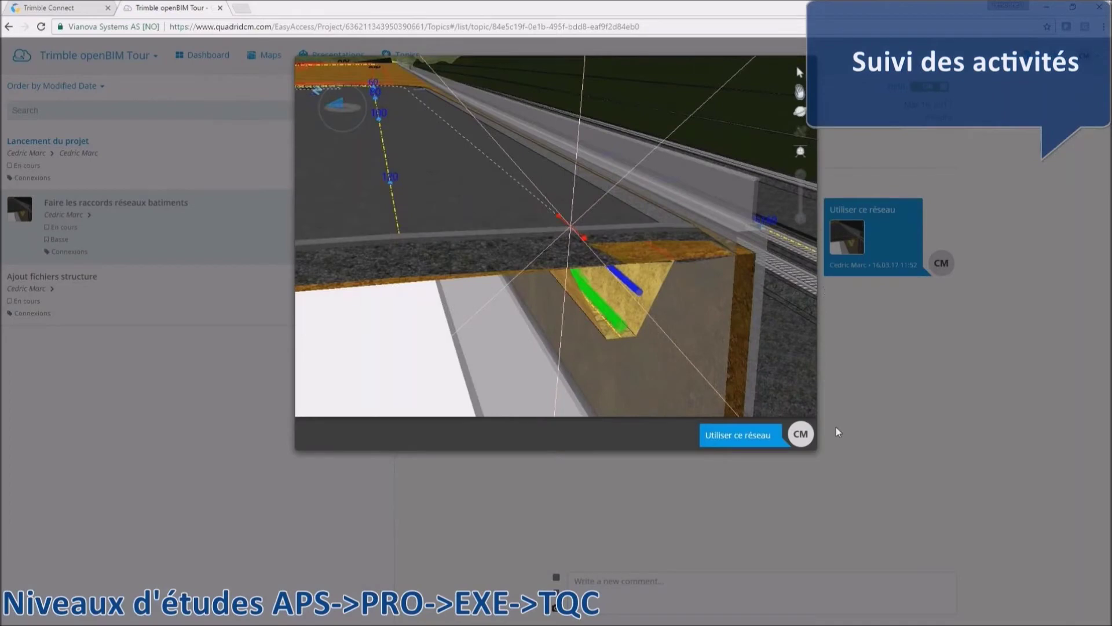
pyautogui.click(202, 56)
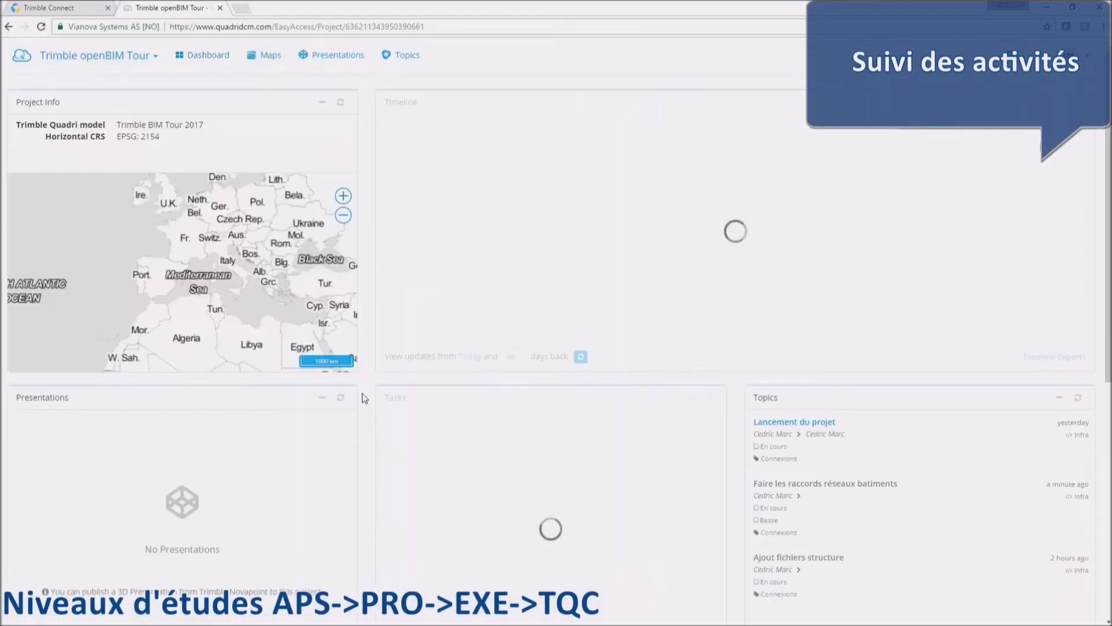
# Open the PLAN_LGV_INFRA map from the dashboard's Maps panel.
pyautogui.scroll(-6, 367, 409)
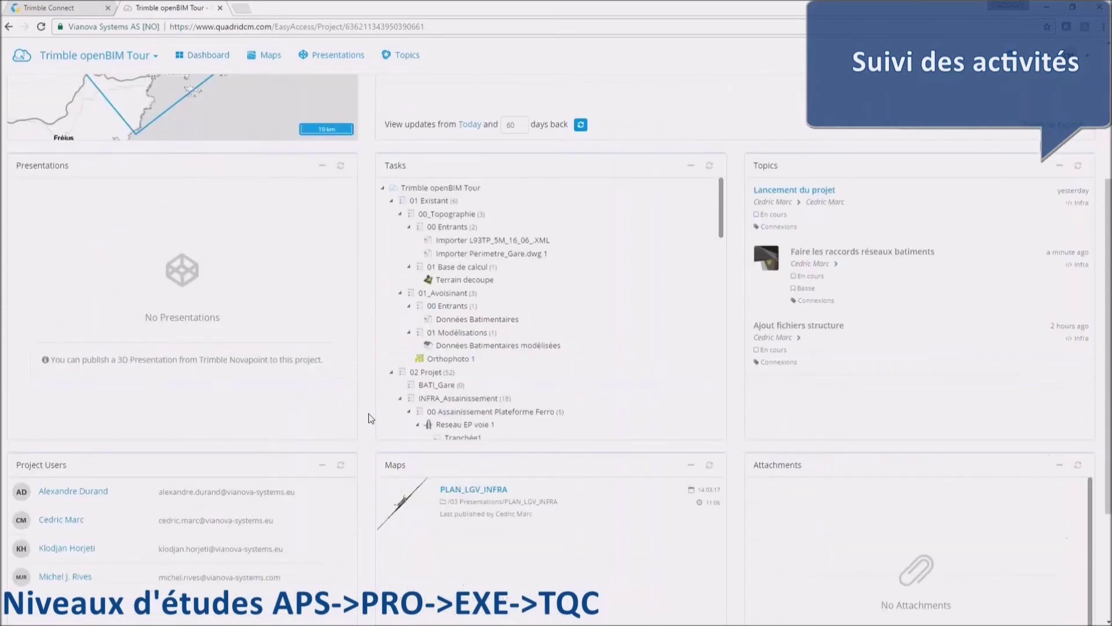
pyautogui.scroll(-1, 366, 421)
pyautogui.click(537, 378)
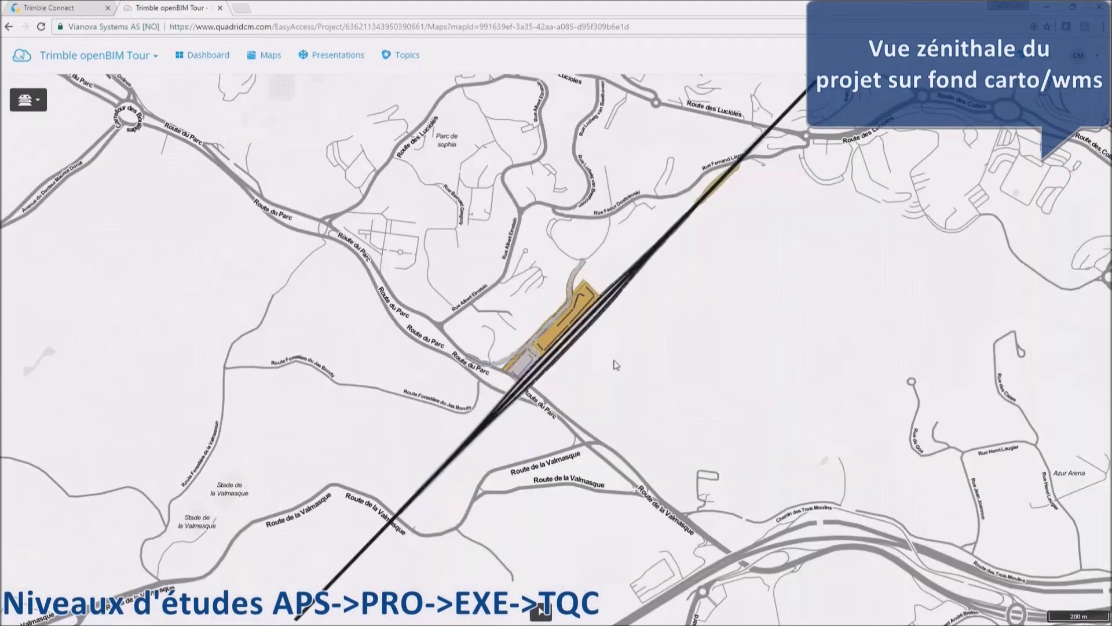
# Zoom to the station footprint and switch the map background to aerial imagery.
pyautogui.doubleClick(559, 340)
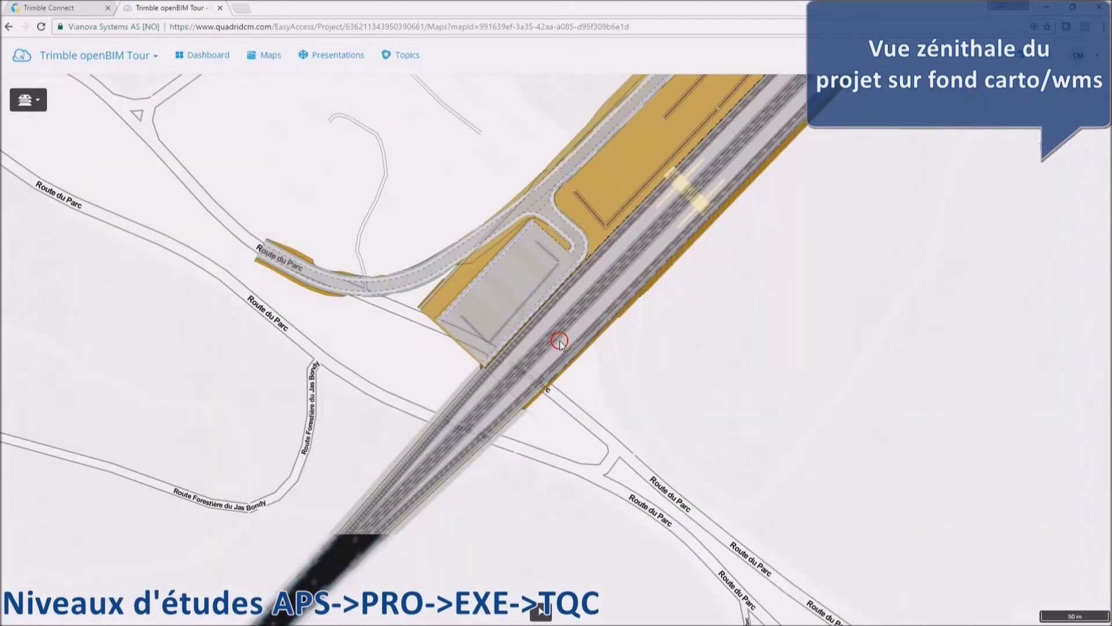
pyautogui.scroll(-2, 478, 374)
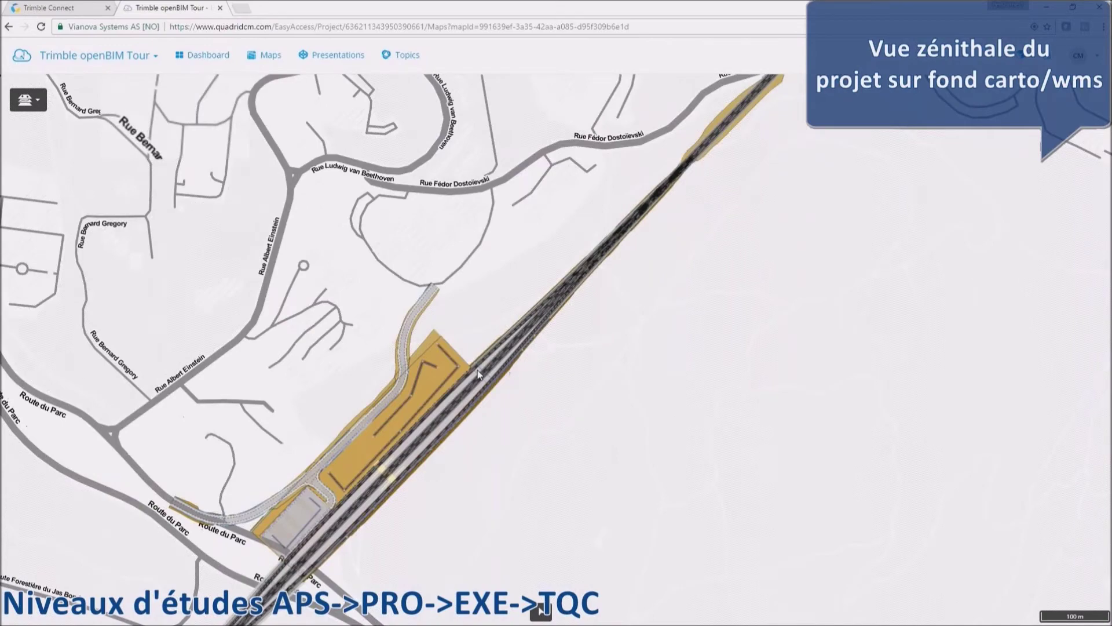
pyautogui.click(27, 100)
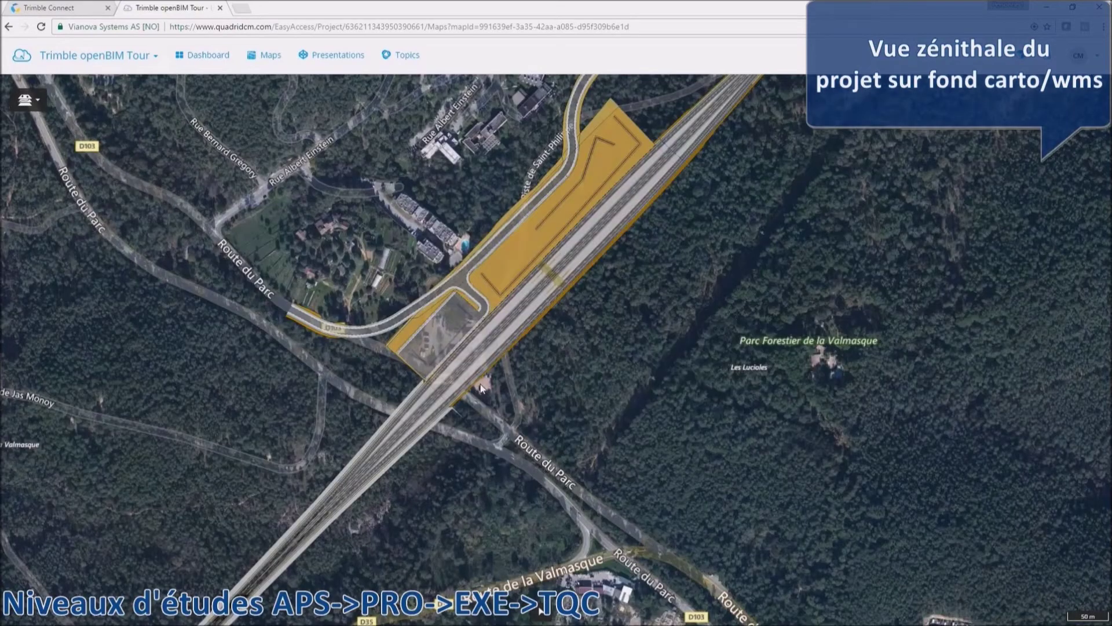
pyautogui.scroll(3, 481, 387)
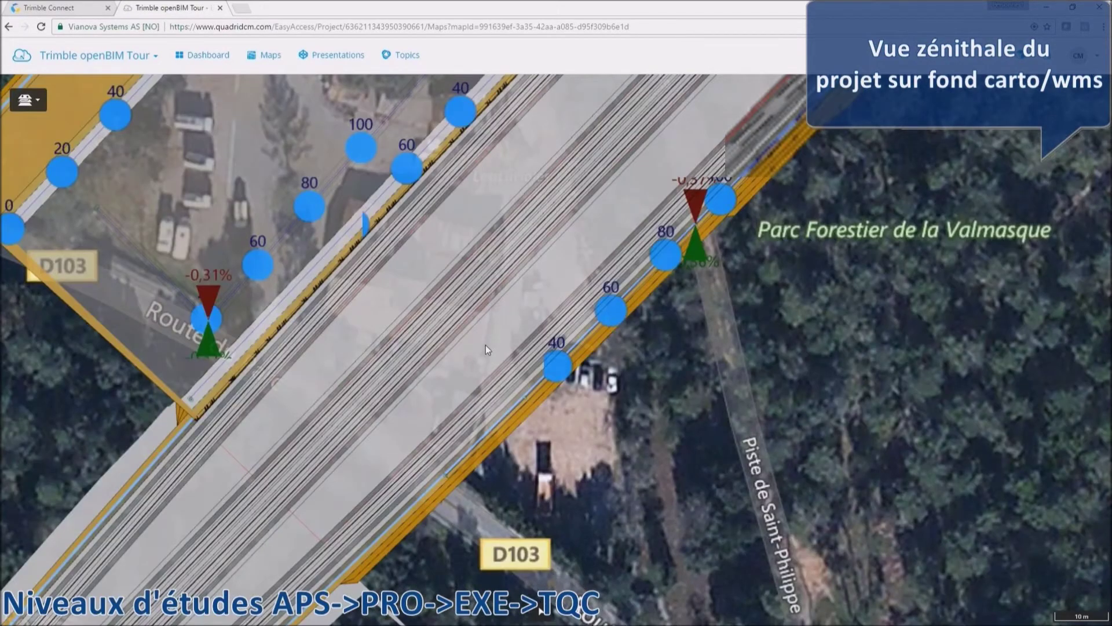
pyautogui.scroll(-1, 486, 345)
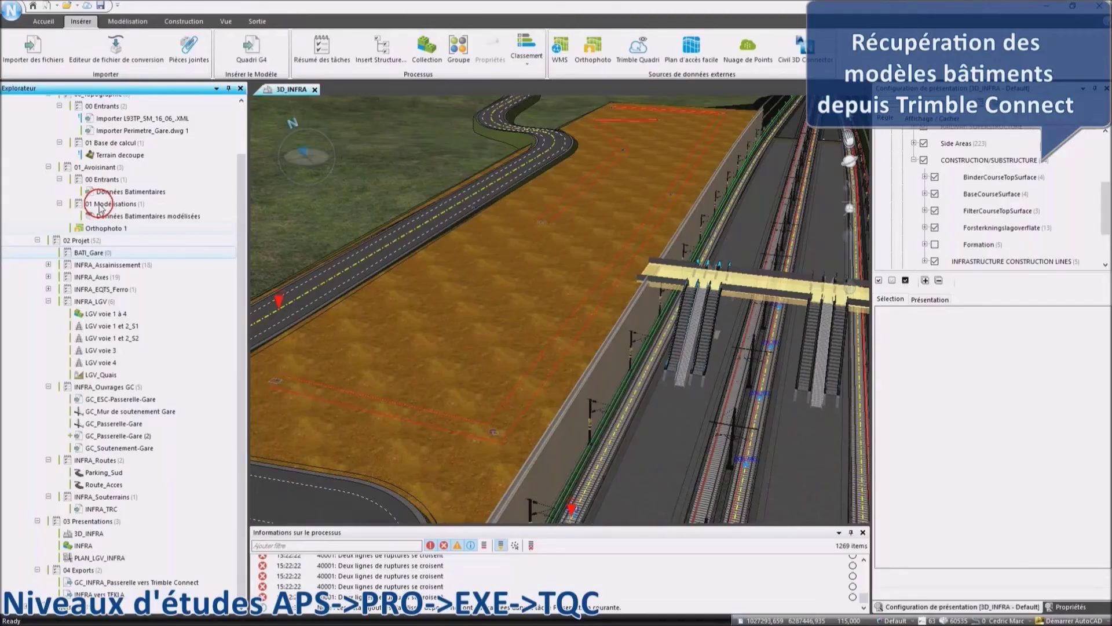
# Create the import task 'Batiment gare' and pick Architecture.ifc from Trimble Connect.
pyautogui.click(33, 47)
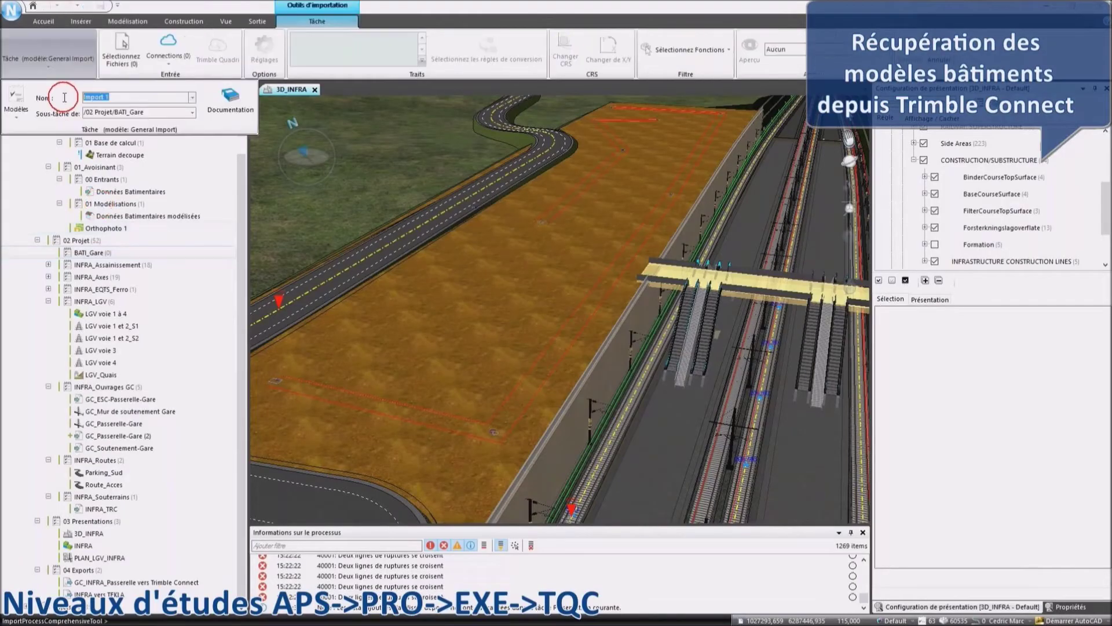
pyautogui.write('Batiment gare')
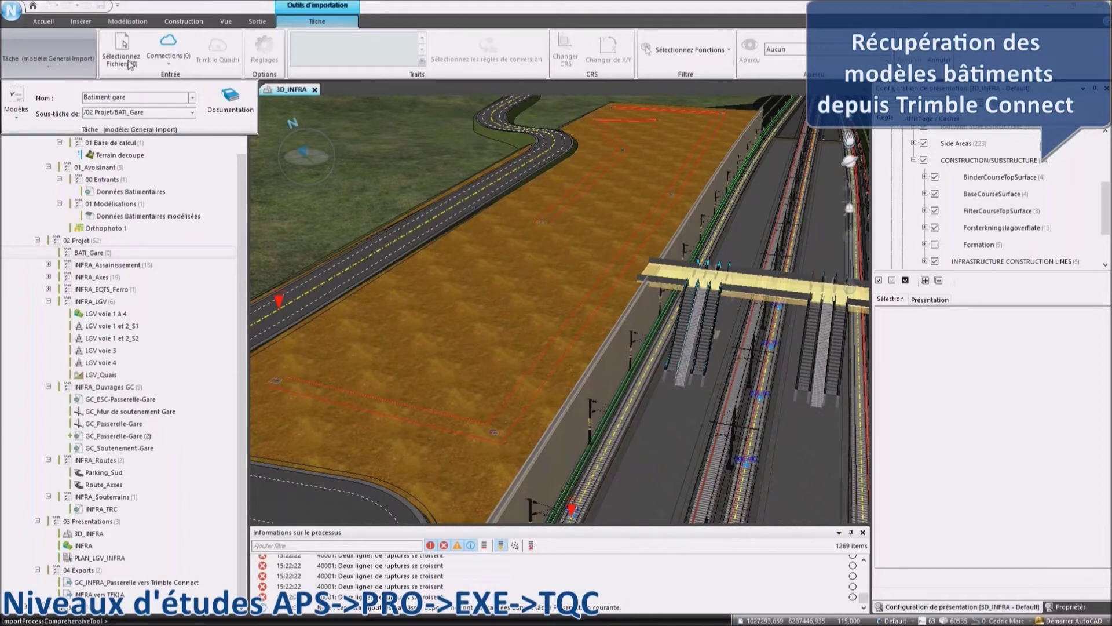
pyautogui.click(168, 49)
pyautogui.click(173, 93)
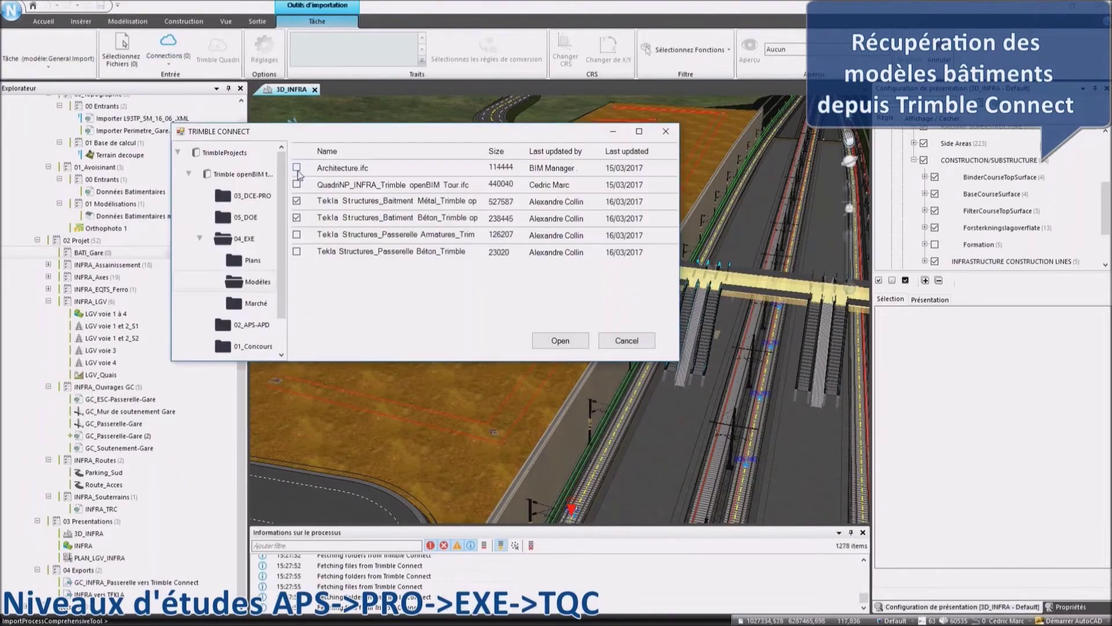
pyautogui.click(297, 168)
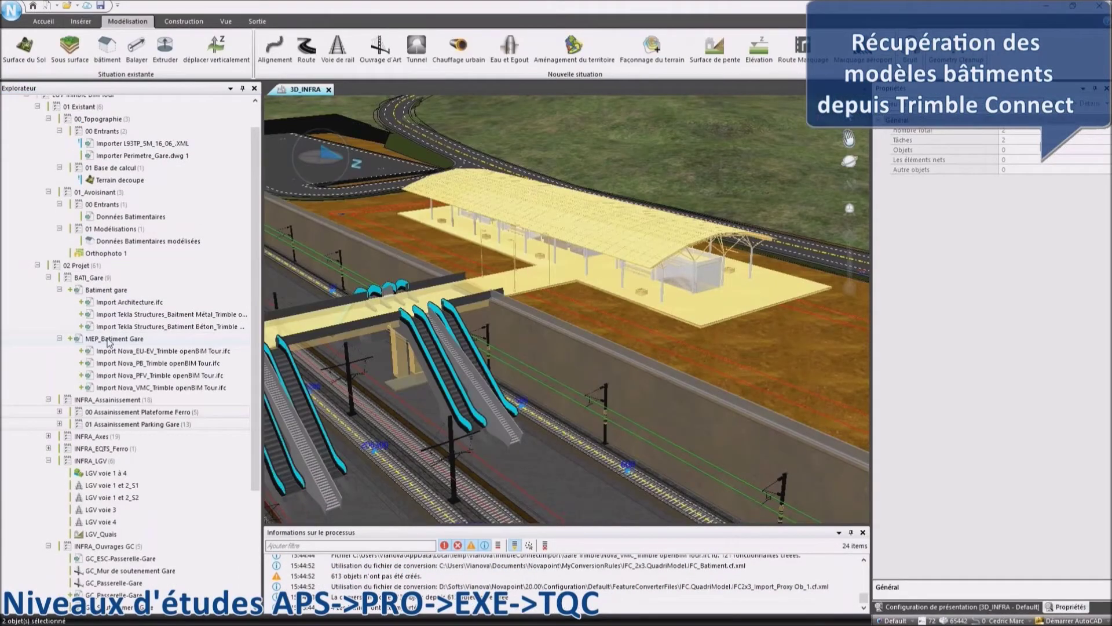
# Open MEP_Batiment Gare in its own view, select both drainage tasks, and inspect the Trench6 water pipe.
pyautogui.doubleClick(109, 341)
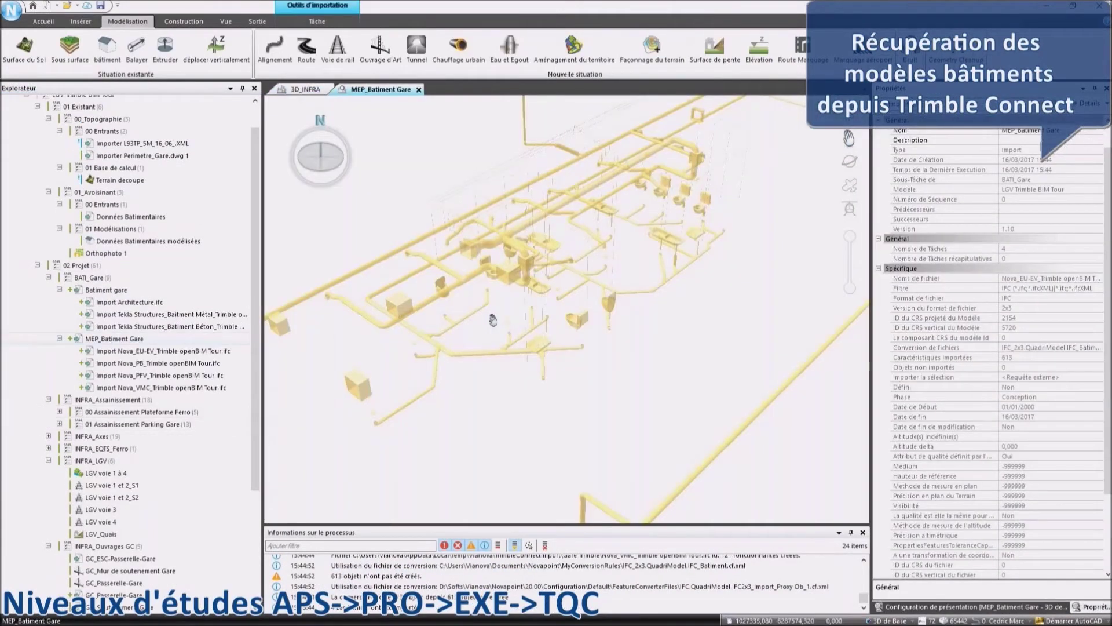
pyautogui.moveTo(493, 321); pyautogui.dragTo(663, 155, button='middle')
pyautogui.scroll(3, 596, 253)
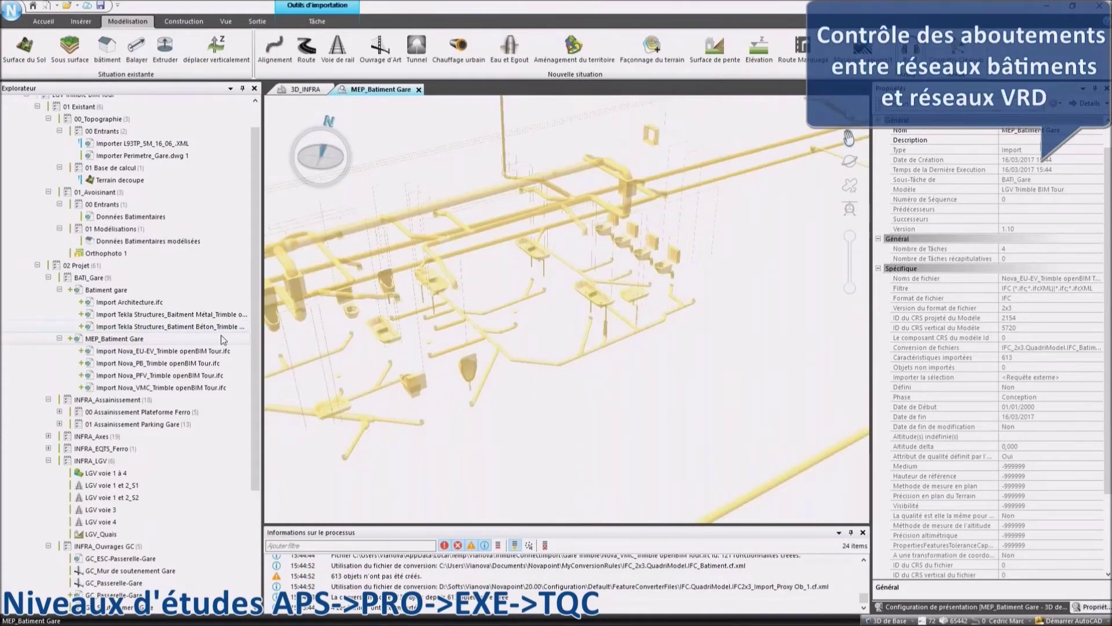
pyautogui.click(139, 412)
pyautogui.keyDown('shift'); pyautogui.click(139, 424); pyautogui.keyUp('shift')
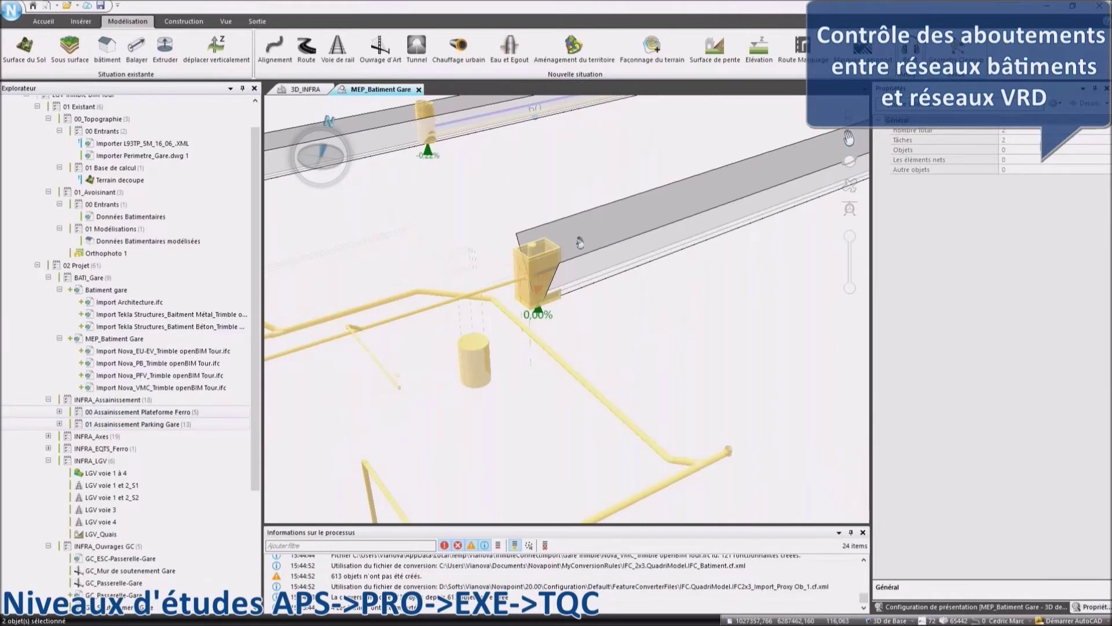
pyautogui.scroll(2, 580, 243)
pyautogui.click(693, 214)
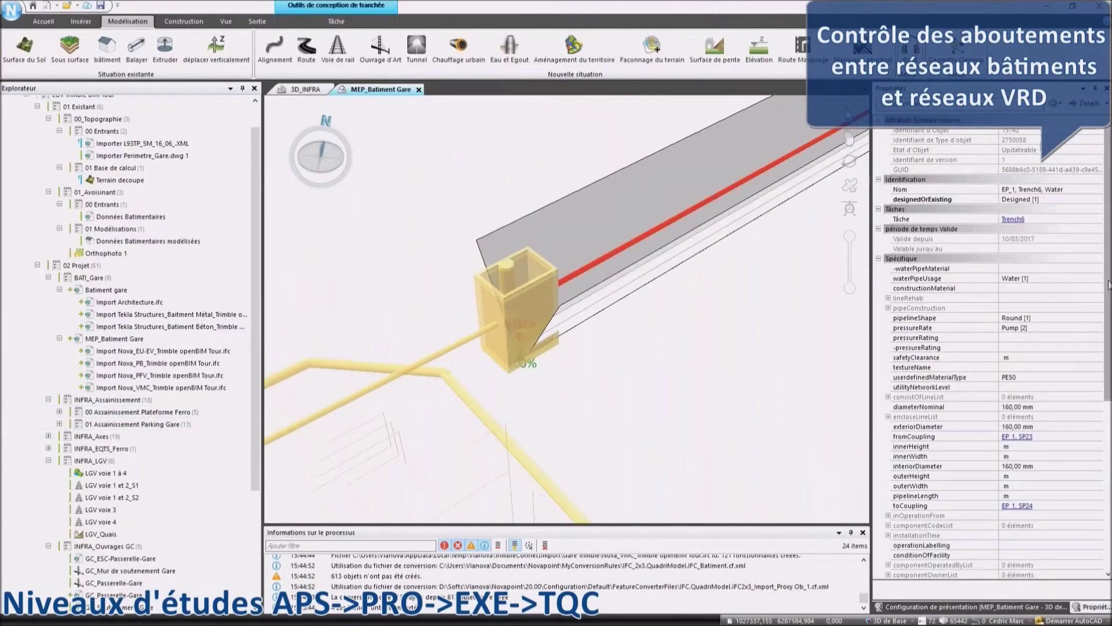
pyautogui.scroll(-3, 1108, 283)
pyautogui.scroll(-3, 488, 258)
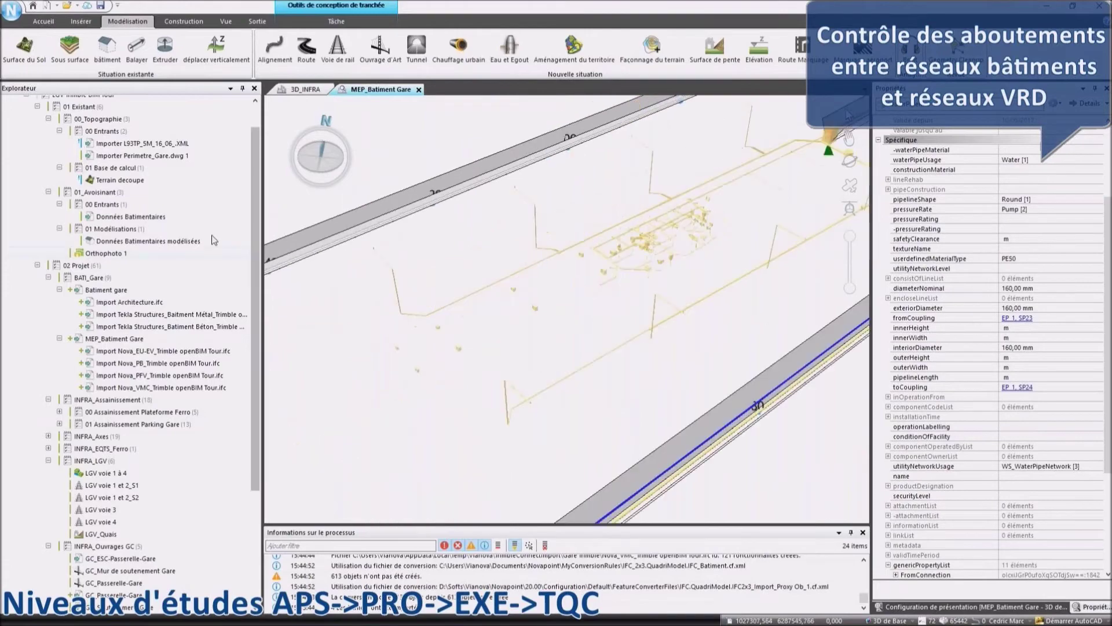
# Select Route_Acces, the LGV voie 1 à 4 tracks, the Architecture.ifc import and Tekla structure.
pyautogui.click(406, 200)
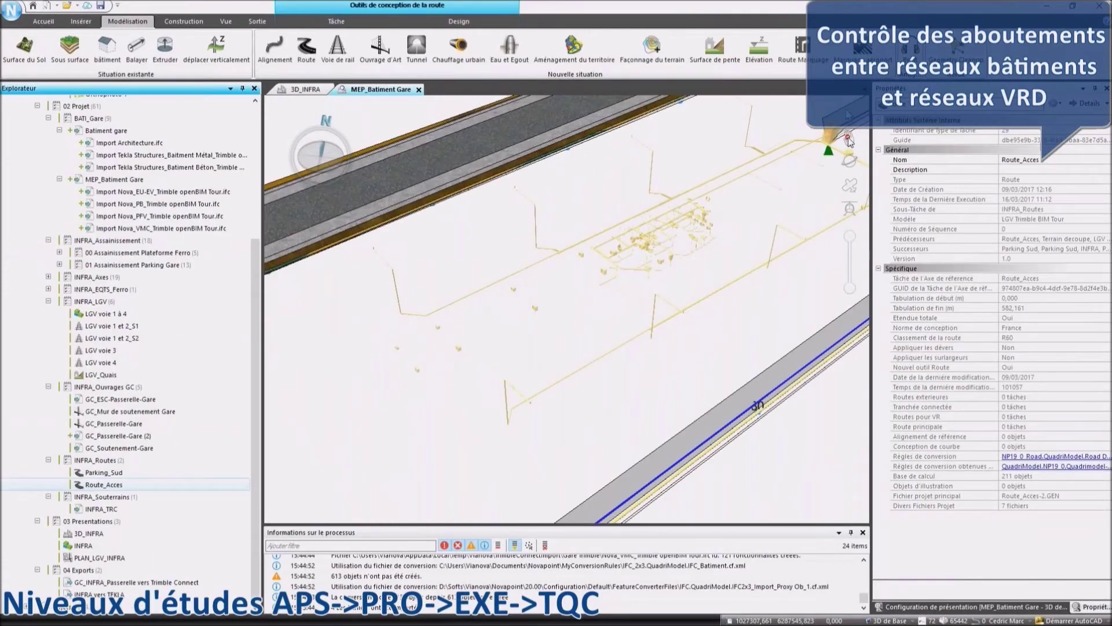
pyautogui.moveTo(848, 139); pyautogui.dragTo(694, 323)
pyautogui.click(224, 313)
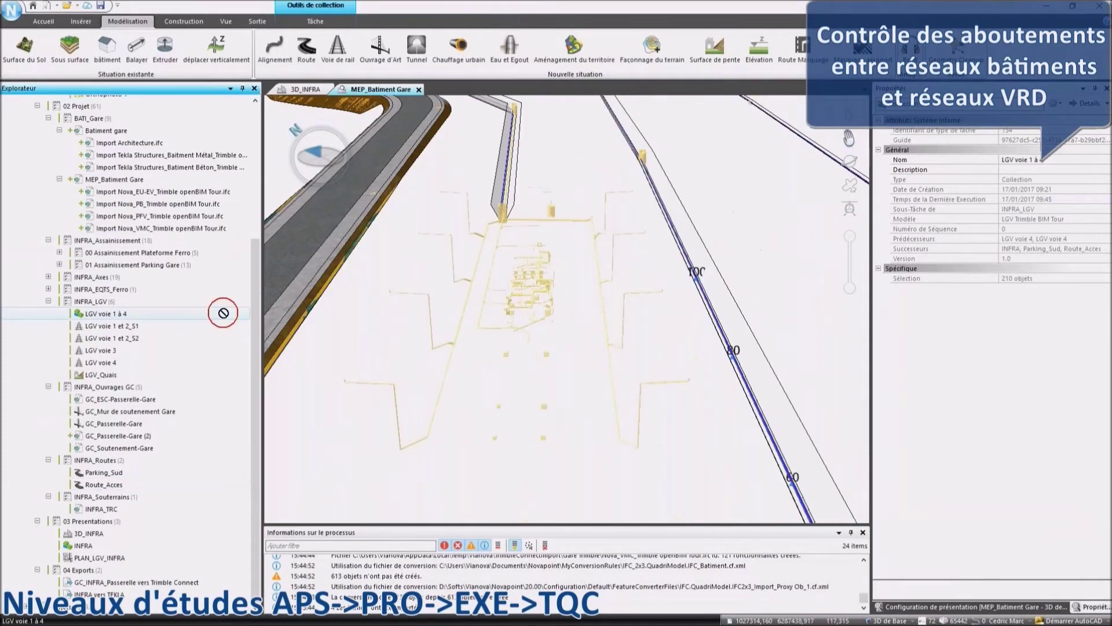
pyautogui.moveTo(223, 313); pyautogui.dragTo(435, 281)
pyautogui.scroll(1, 158, 174)
pyautogui.click(158, 174)
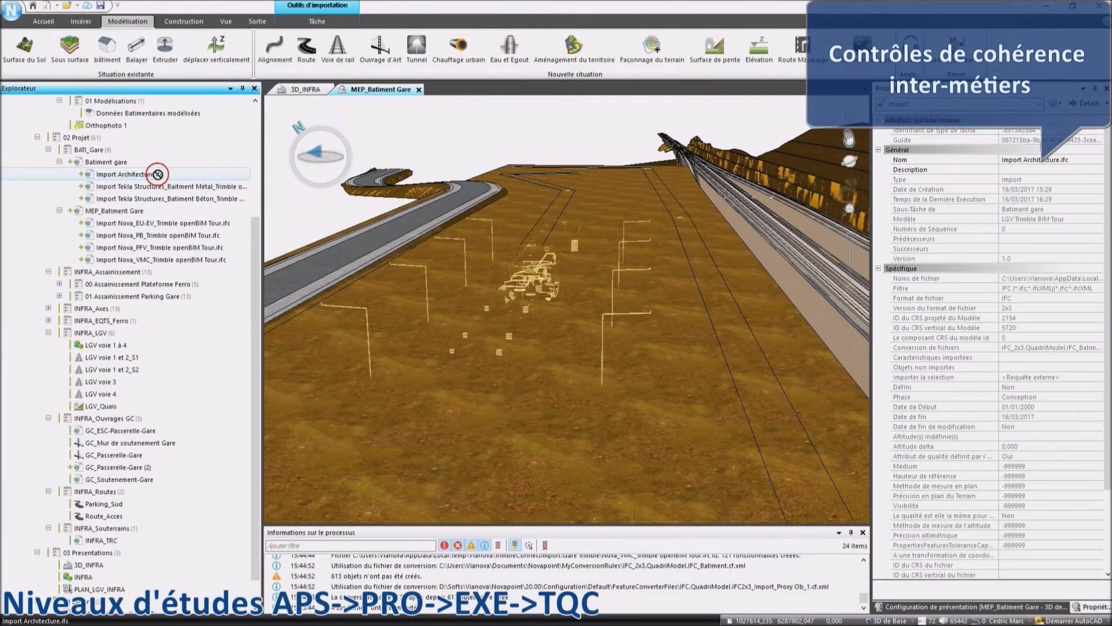
pyautogui.moveTo(168, 198); pyautogui.dragTo(436, 260)
# From the Topics list, comment 'Ok pour moi' with a view snapshot on 'Faire les raccords réseaux batiments'.
pyautogui.click(225, 20)
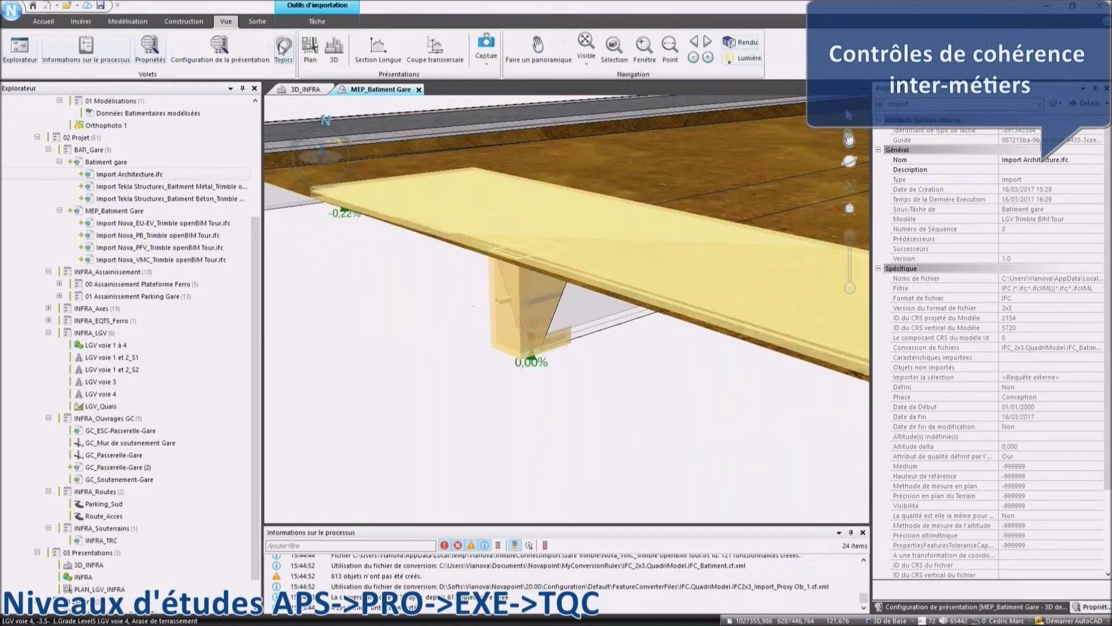
pyautogui.click(282, 48)
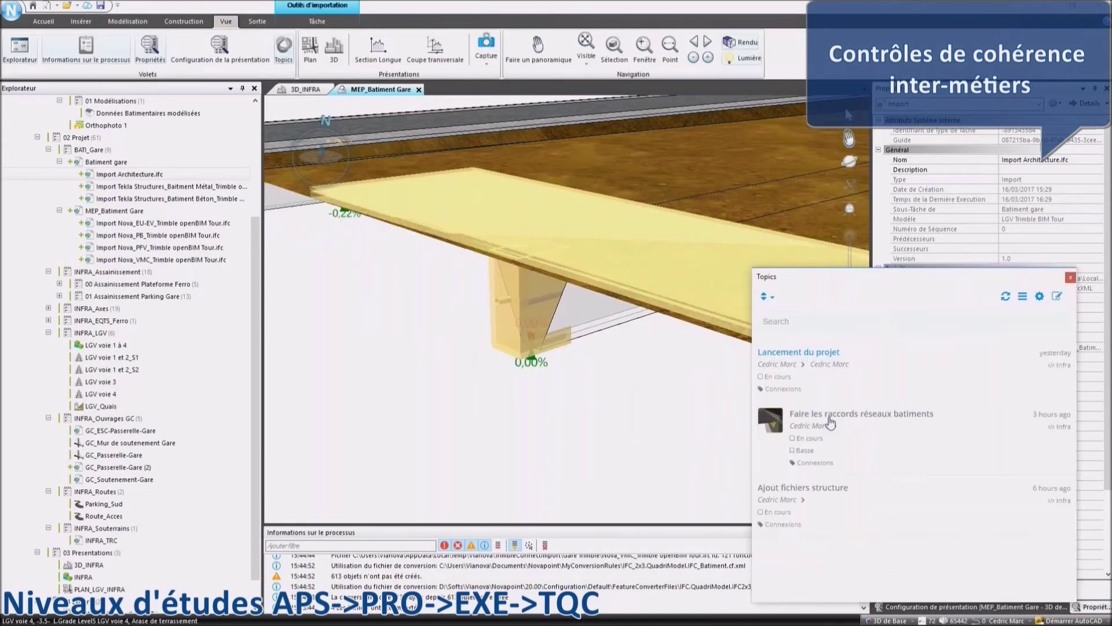
pyautogui.click(831, 423)
pyautogui.click(821, 566)
pyautogui.write('Ok pour moi')
pyautogui.press('Return')
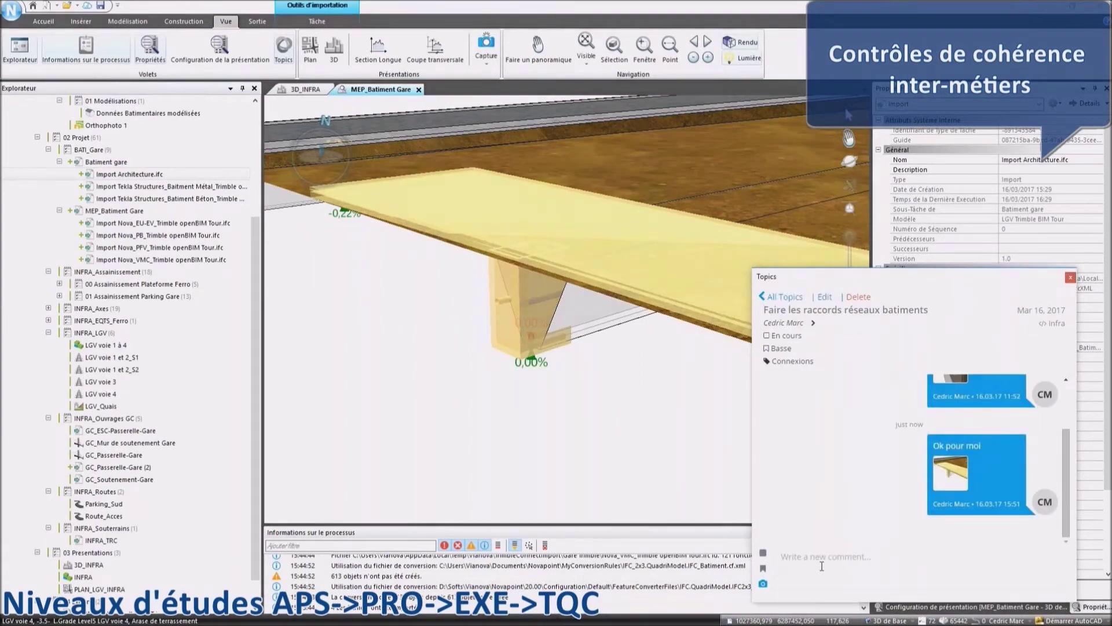
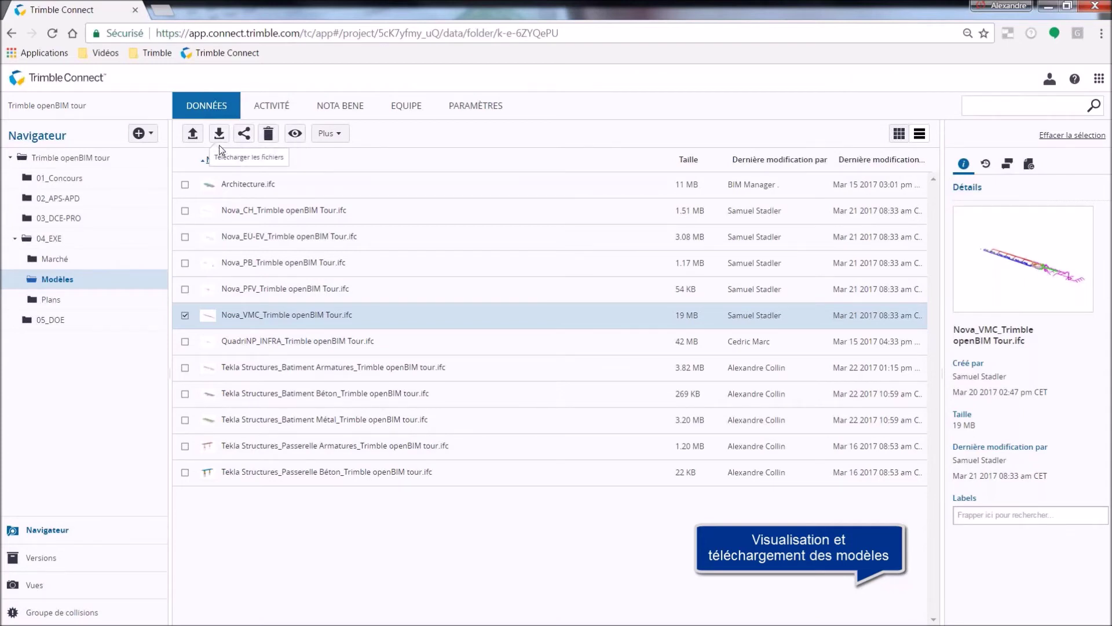
# Add Nova_EU-EV, Nova_CH and Architecture.ifc to the selection and open the four models in 3D.
pyautogui.click(185, 237)
pyautogui.click(185, 210)
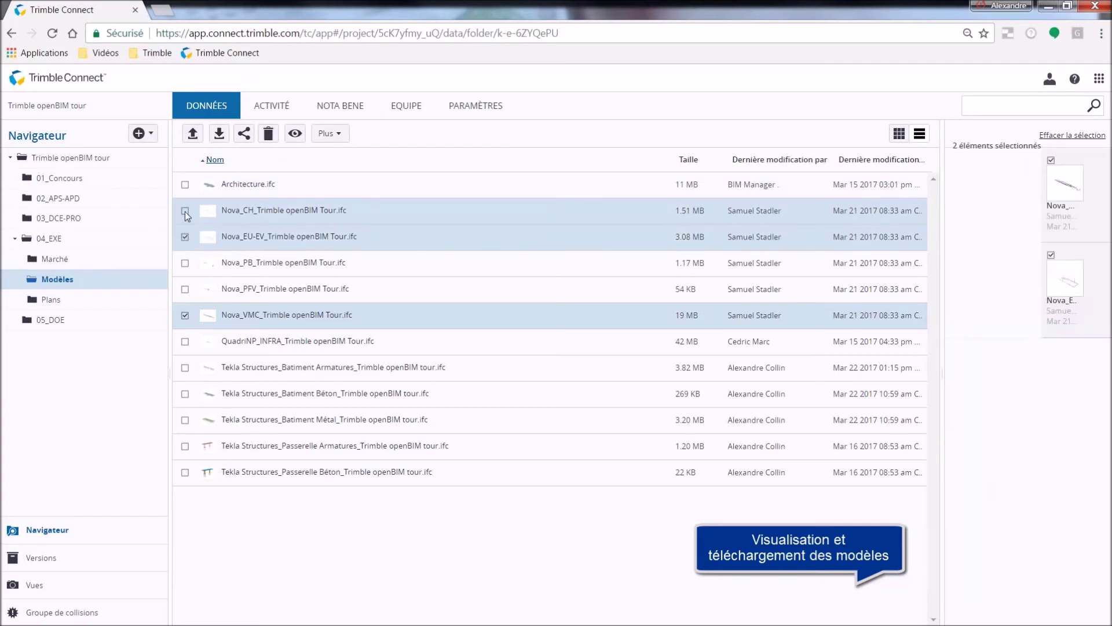
pyautogui.click(184, 187)
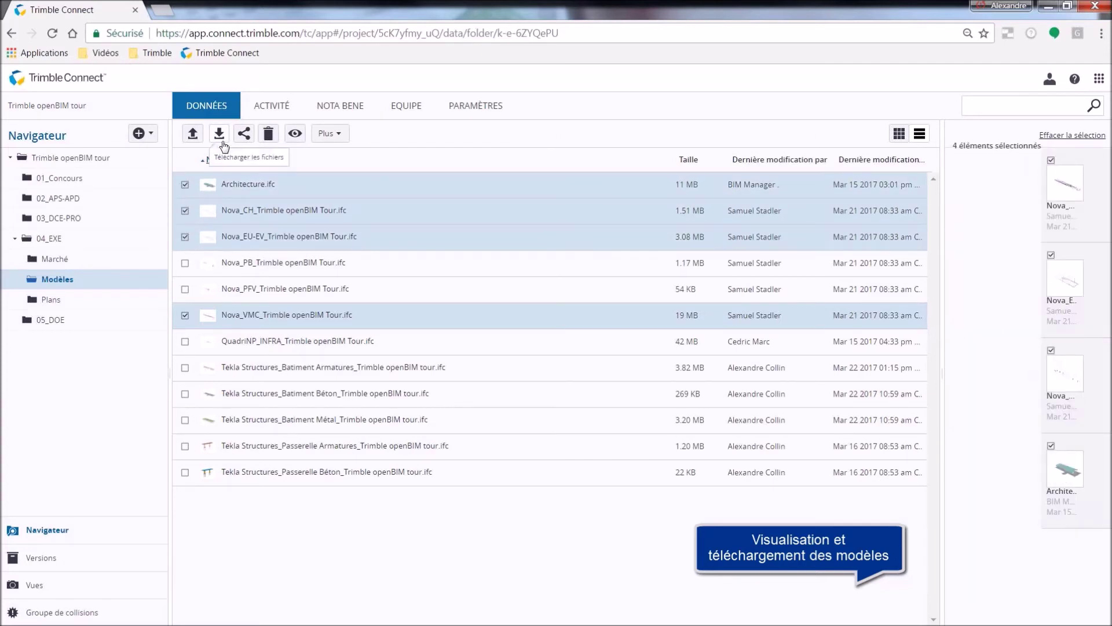
pyautogui.click(295, 134)
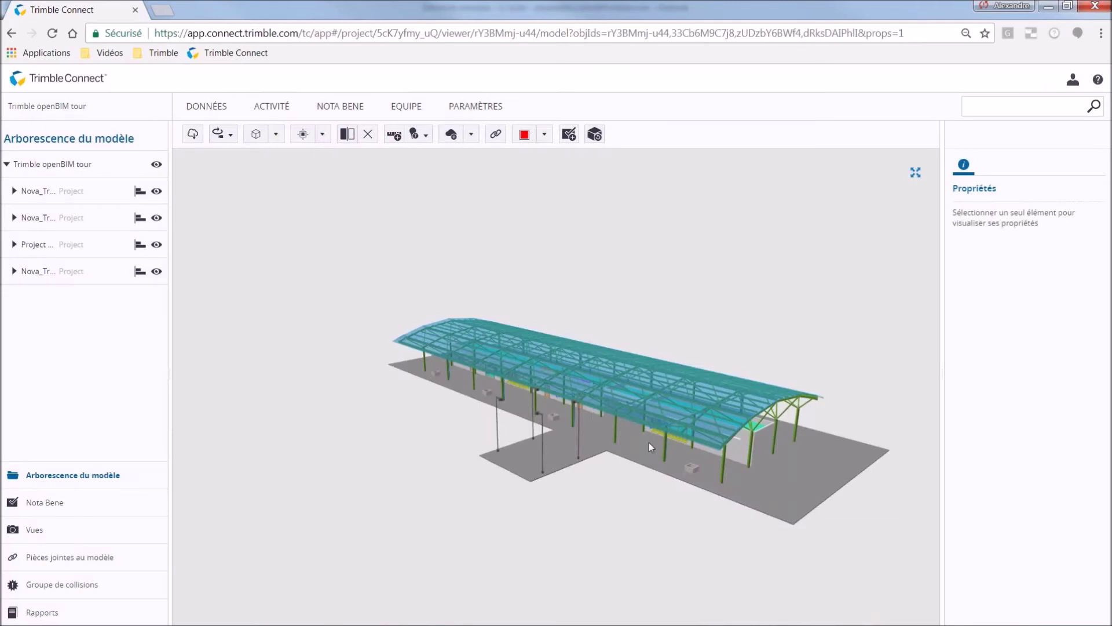
# Hide the canopy and orbit inside the building to face the office wall squarely.
pyautogui.moveTo(753, 429)
pyautogui.mouseDown()
pyautogui.moveTo(602, 430)
pyautogui.moveTo(494, 363)
pyautogui.mouseUp()
pyautogui.scroll(8, 918, 392)
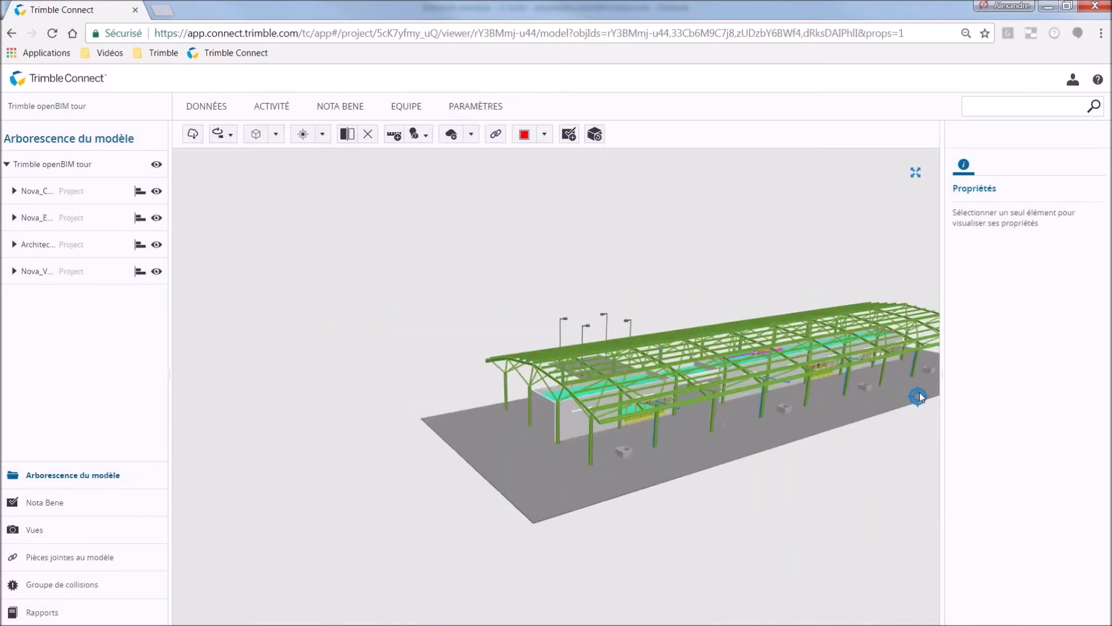
pyautogui.scroll(5, 903, 368)
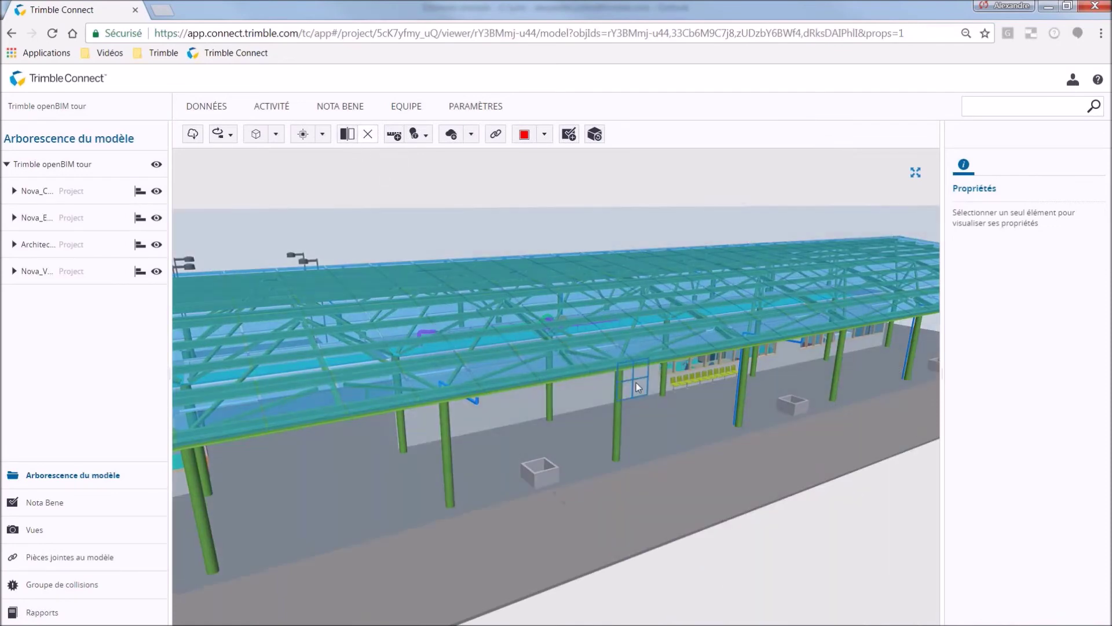
pyautogui.click(636, 383)
pyautogui.moveTo(620, 379); pyautogui.dragTo(661, 406)
pyautogui.scroll(3, 603, 362)
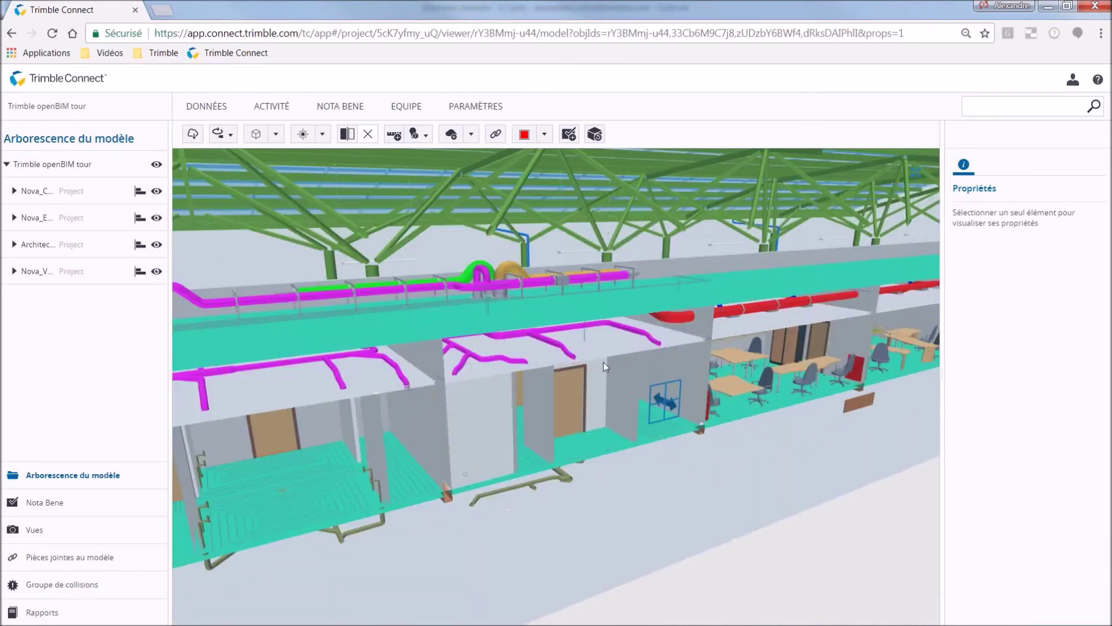
pyautogui.scroll(3, 603, 361)
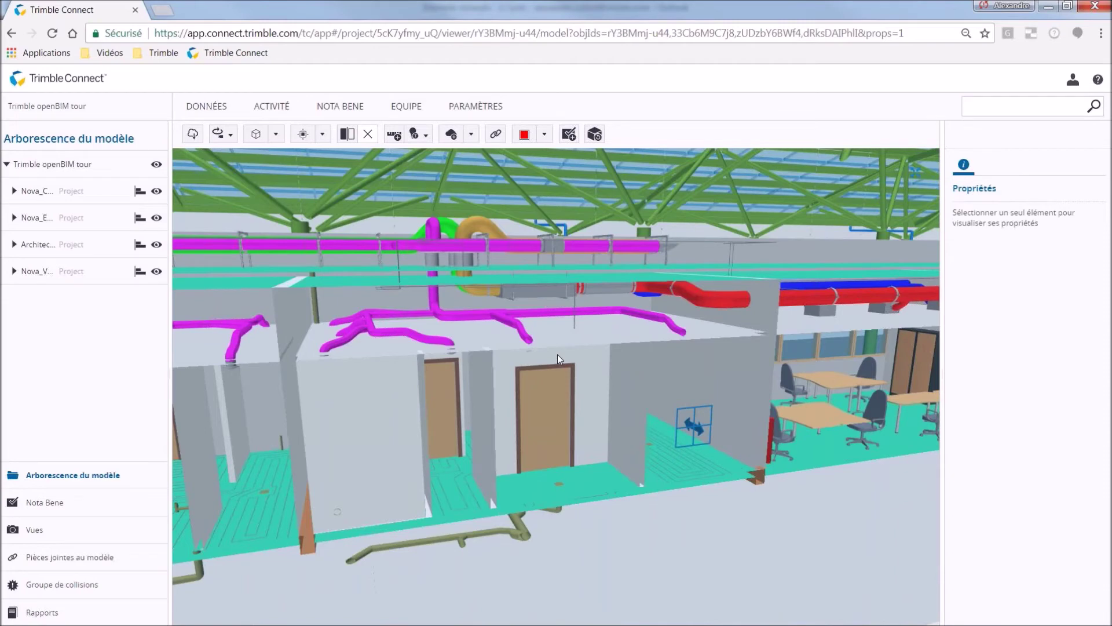
pyautogui.click(527, 355)
pyautogui.moveTo(526, 352); pyautogui.dragTo(440, 335)
# Inspect the Clapet dair extrait air terminal's Identity, Quantity and Plancal nova MEP property sets.
pyautogui.click(438, 332)
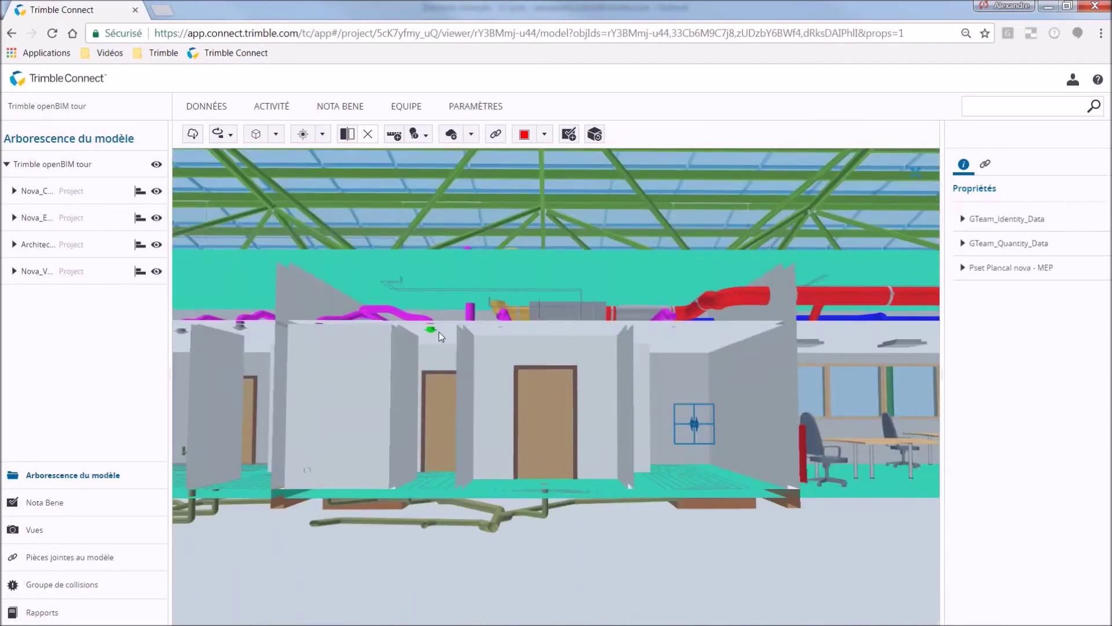
pyautogui.click(962, 220)
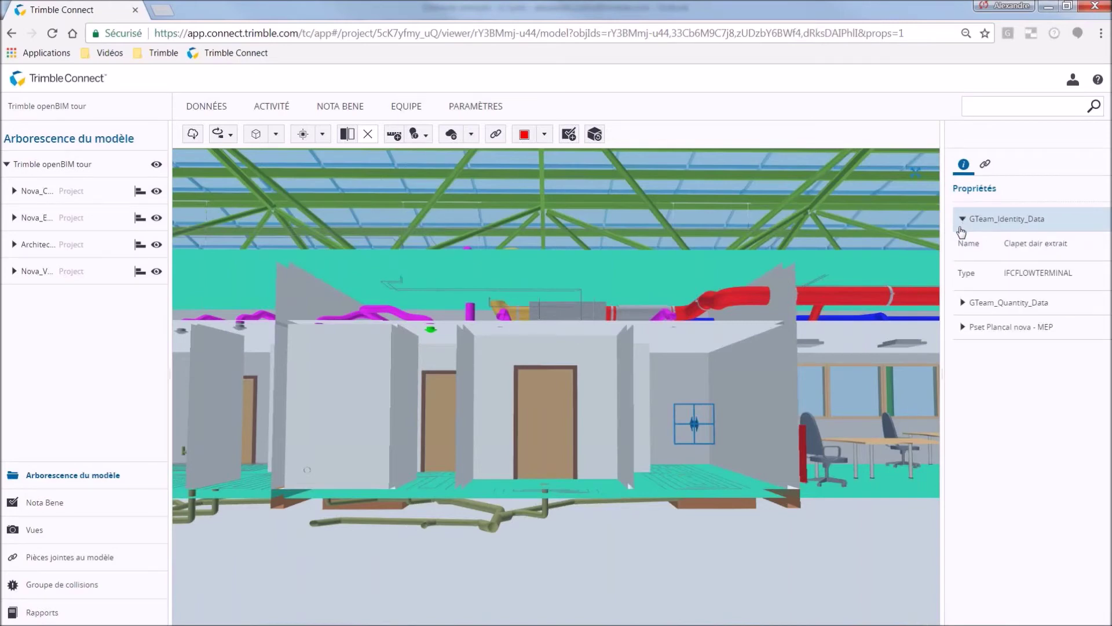
pyautogui.click(964, 302)
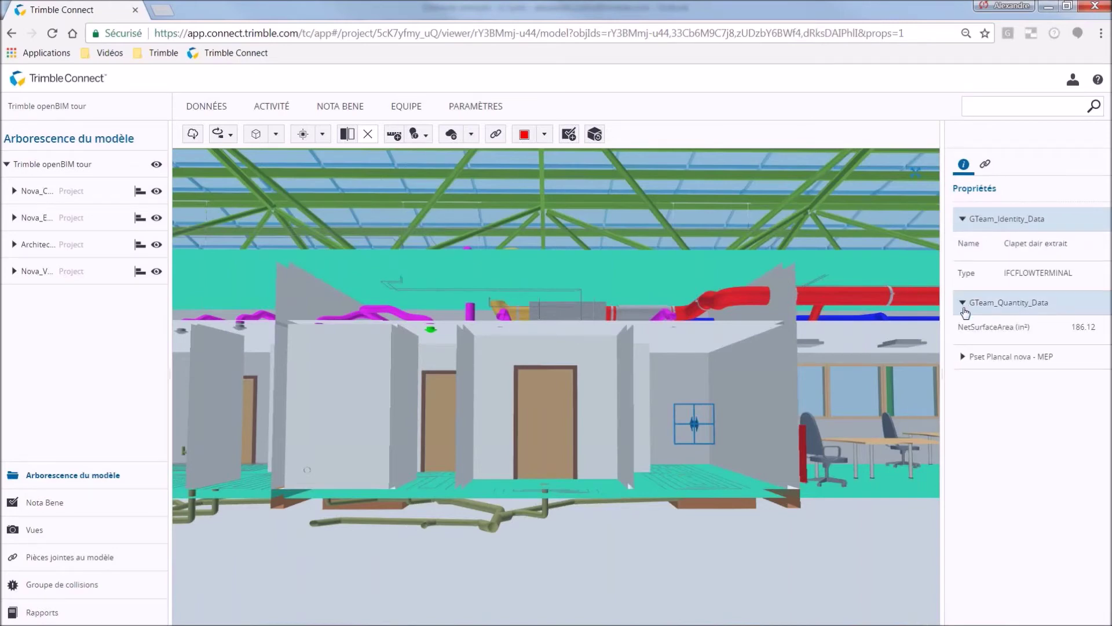
pyautogui.click(963, 356)
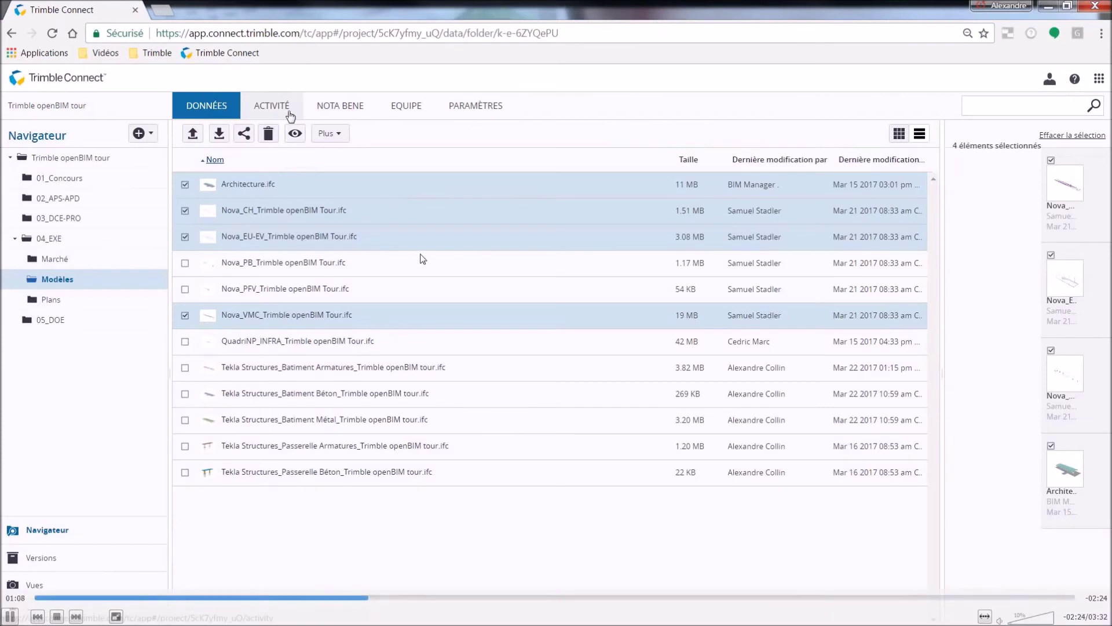
# Filter the ACTIVITÉ feed to a single user with Architecte cleared, then show the Nota Bene list.
pyautogui.click(290, 113)
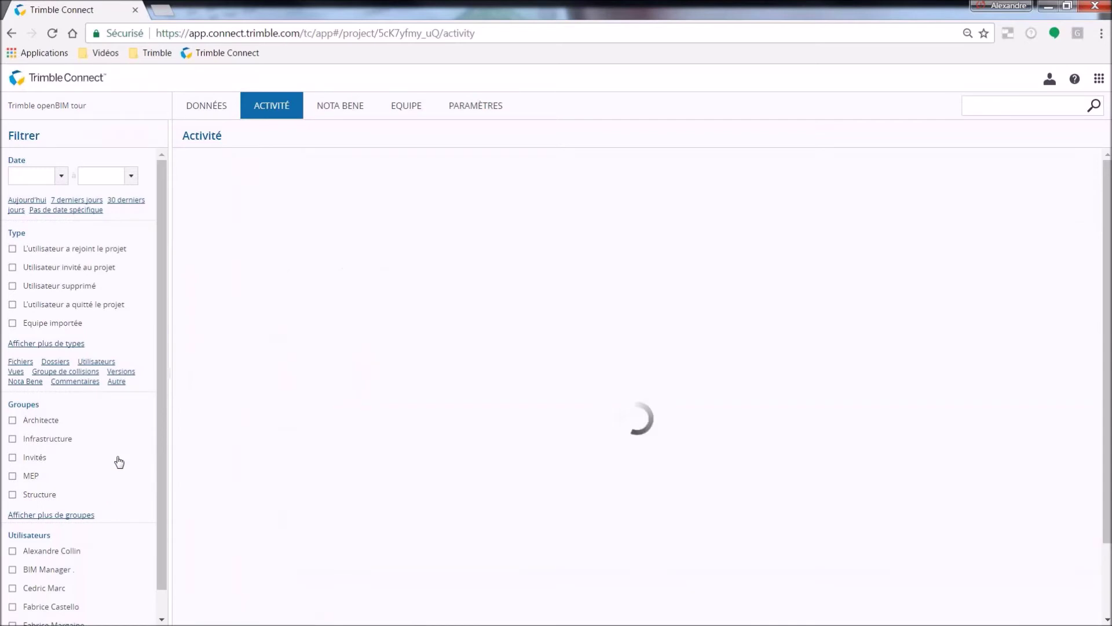
pyautogui.click(126, 427)
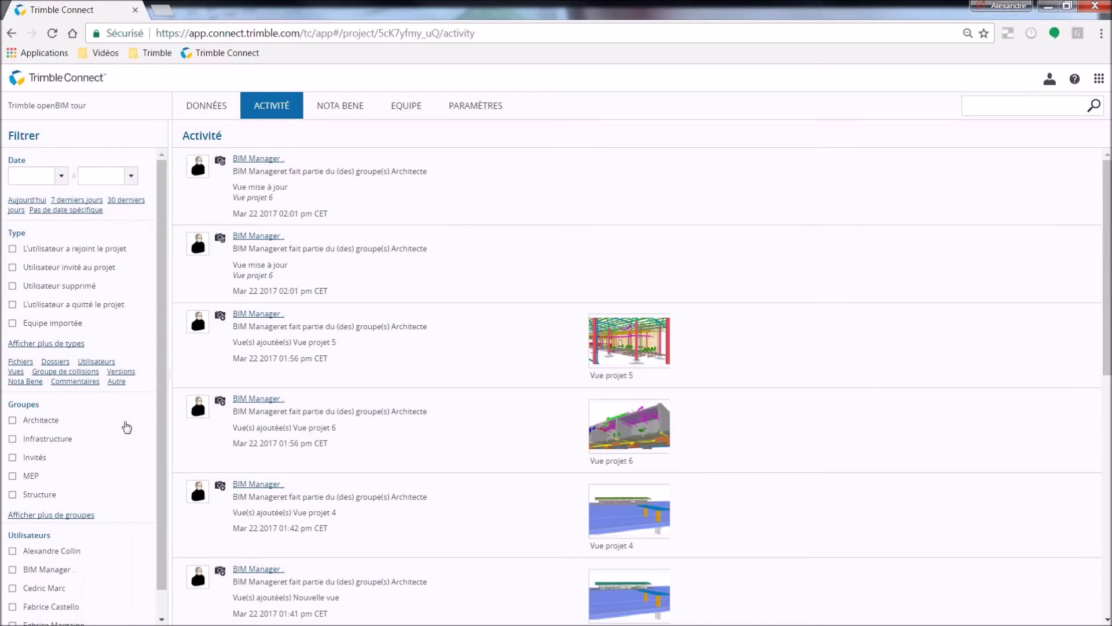
pyautogui.click(115, 589)
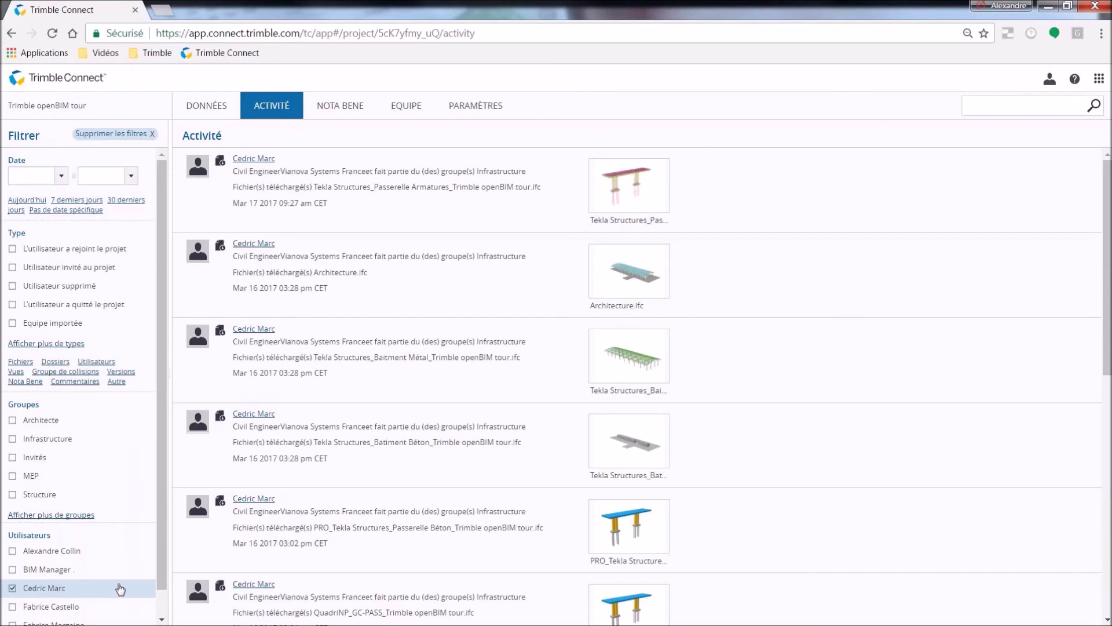
pyautogui.click(354, 114)
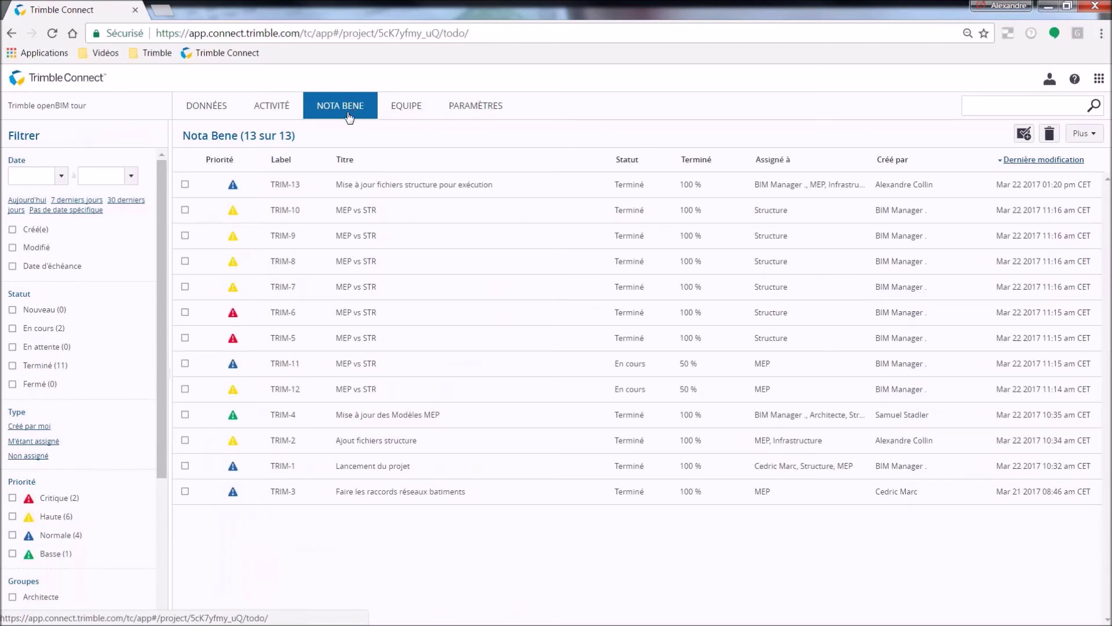
# Sort the Nota Bene issues by priority, label and status, then select TRIM-2.
pyautogui.click(225, 160)
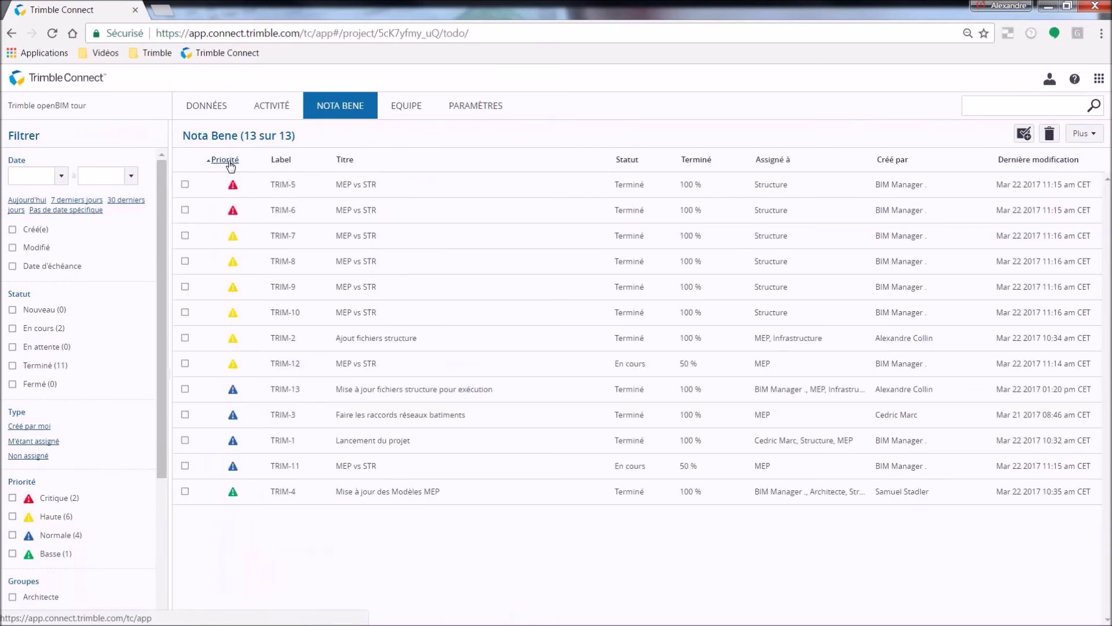
pyautogui.click(283, 162)
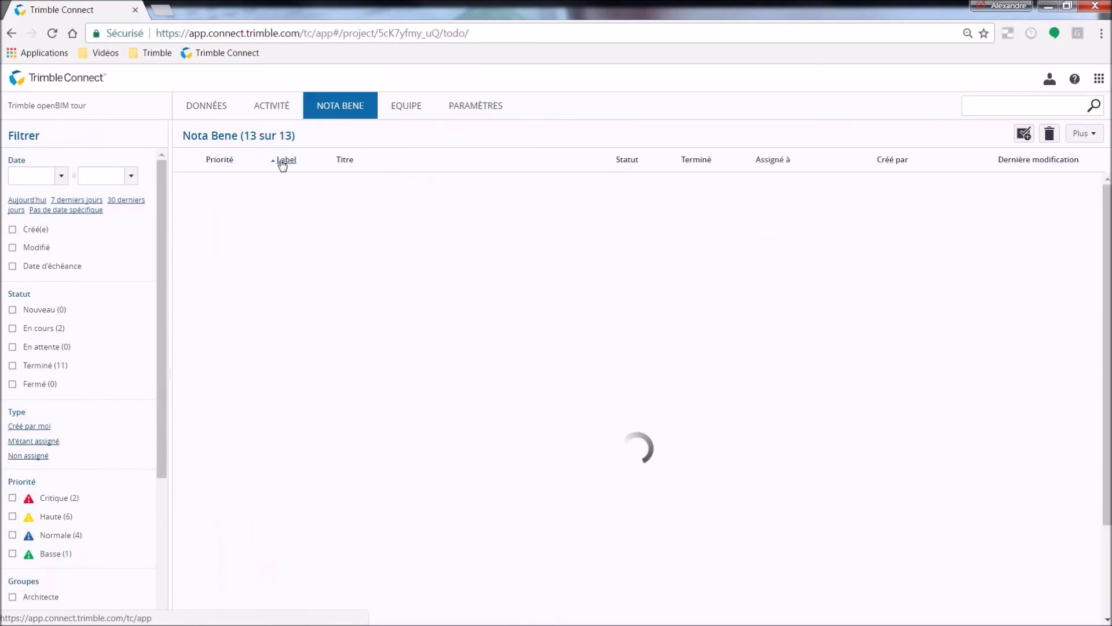
pyautogui.click(631, 161)
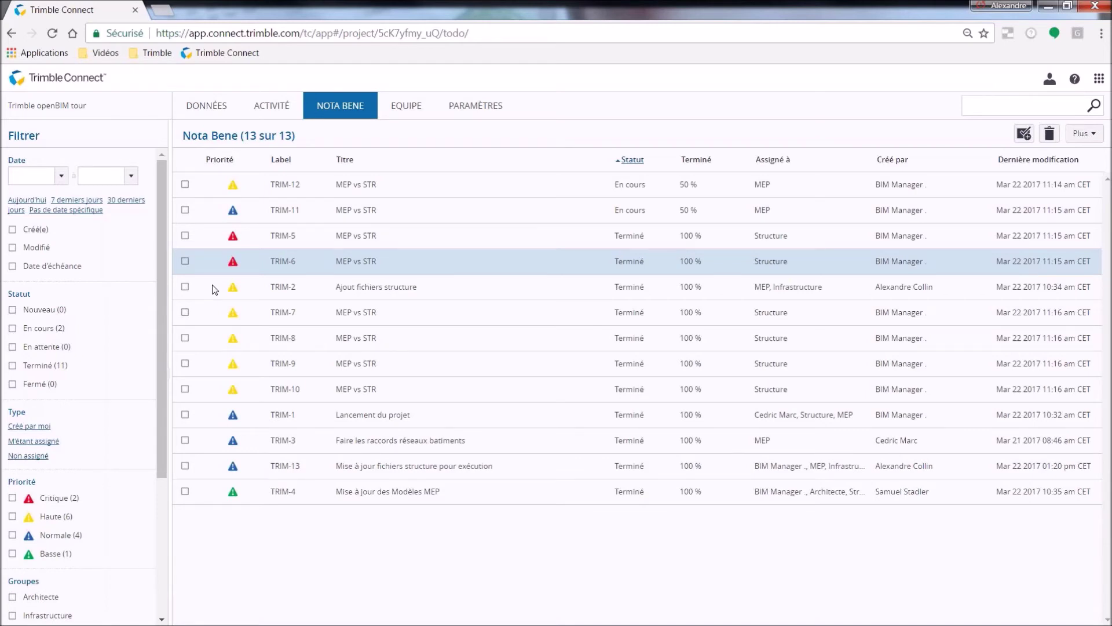
pyautogui.click(197, 298)
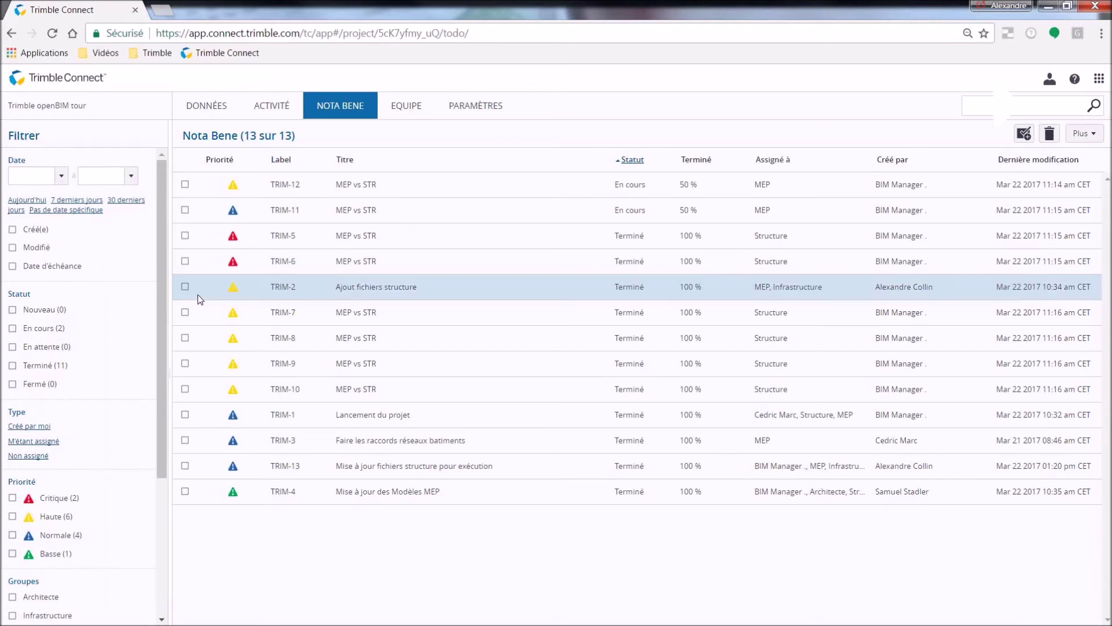
# Try the En cours and Terminé status filters, then filter to Critique and Haute priority.
pyautogui.click(129, 335)
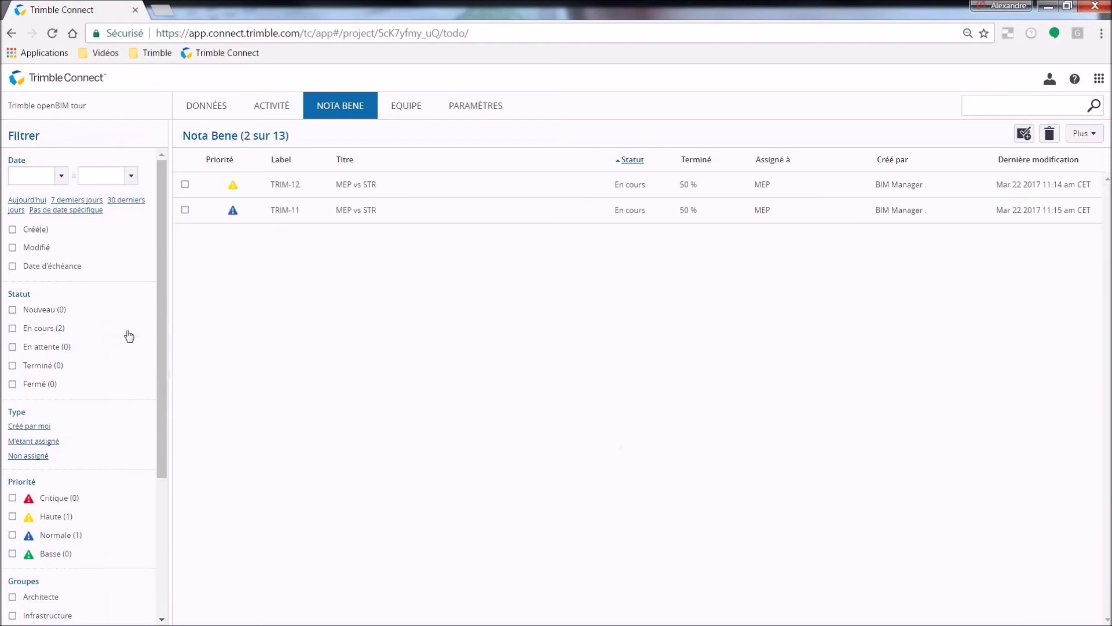
pyautogui.click(128, 335)
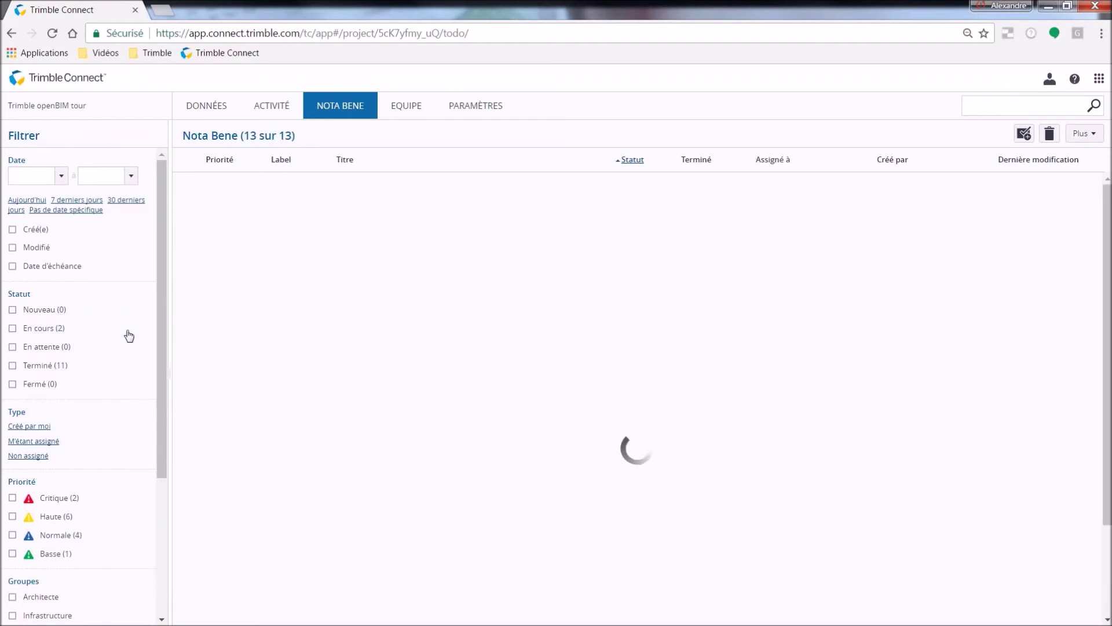
pyautogui.click(126, 367)
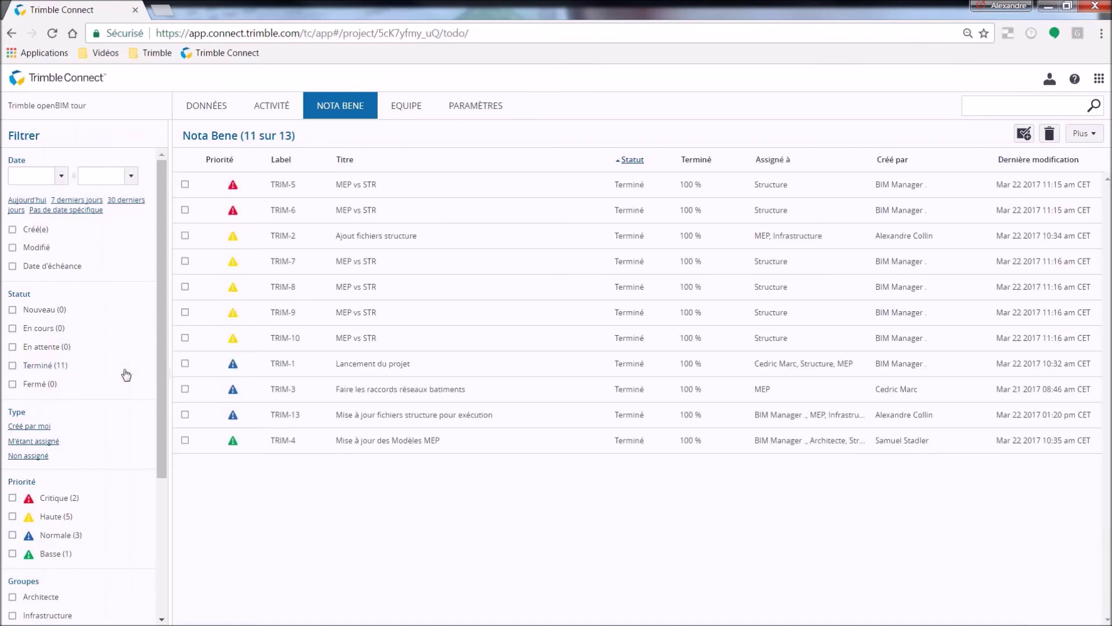
pyautogui.click(126, 373)
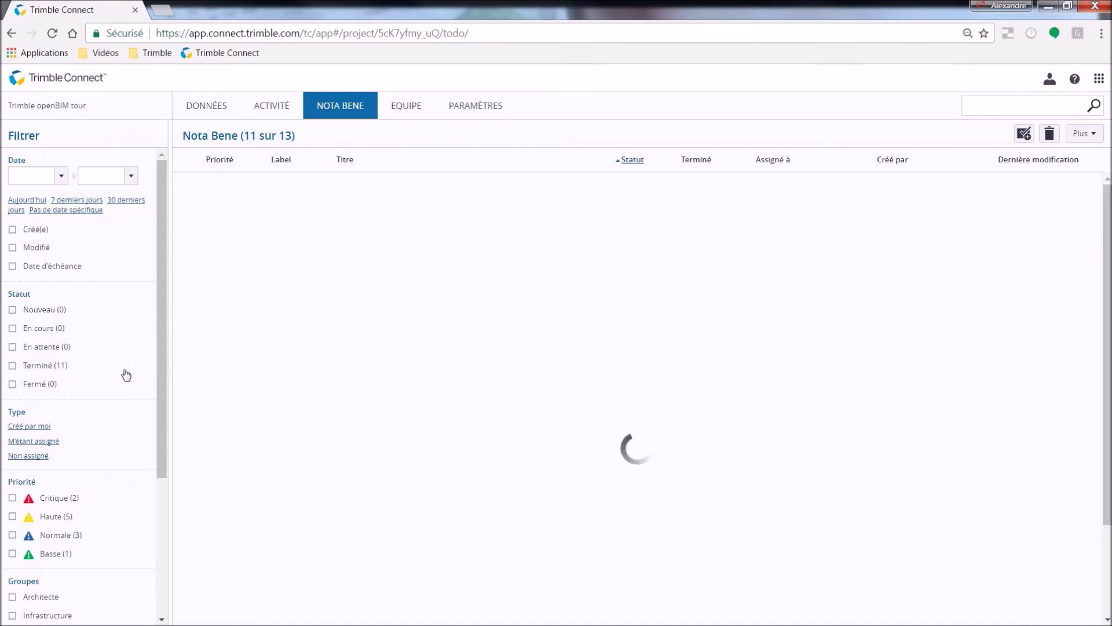
pyautogui.click(126, 502)
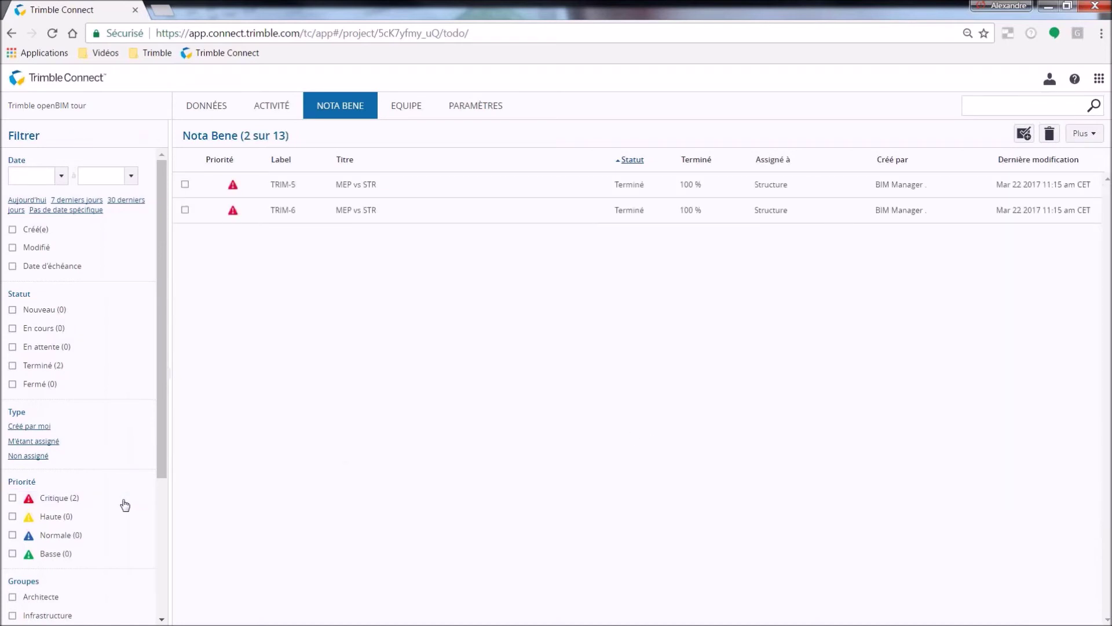
pyautogui.click(122, 517)
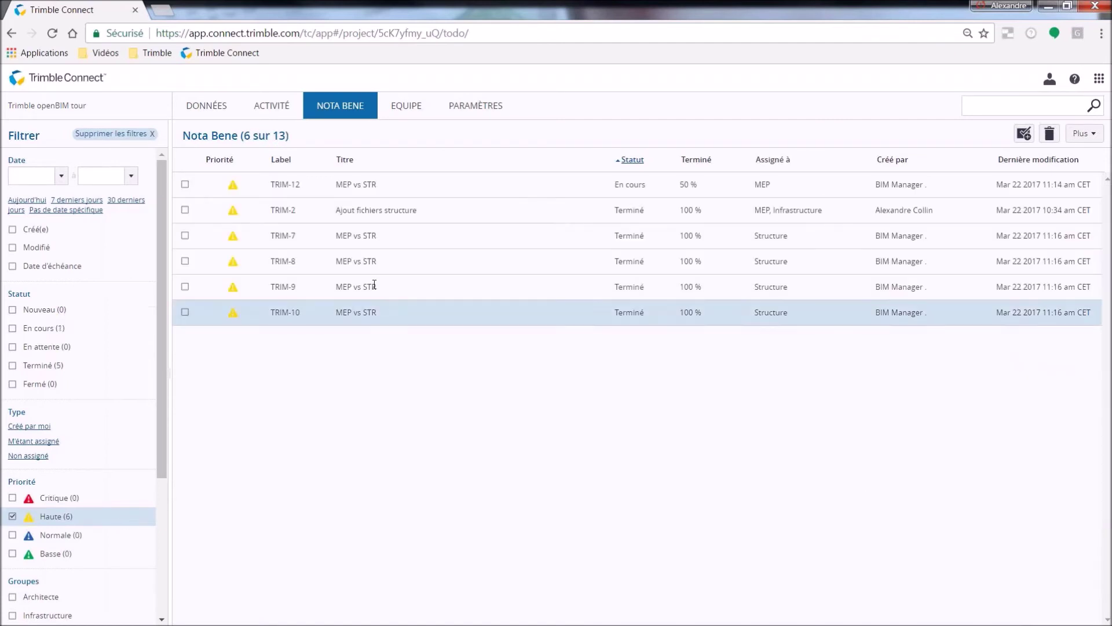
# Review the details of TRIM-7, TRIM-8 and TRIM-9, and open TRIM-9 in the 3D viewer.
pyautogui.click(425, 241)
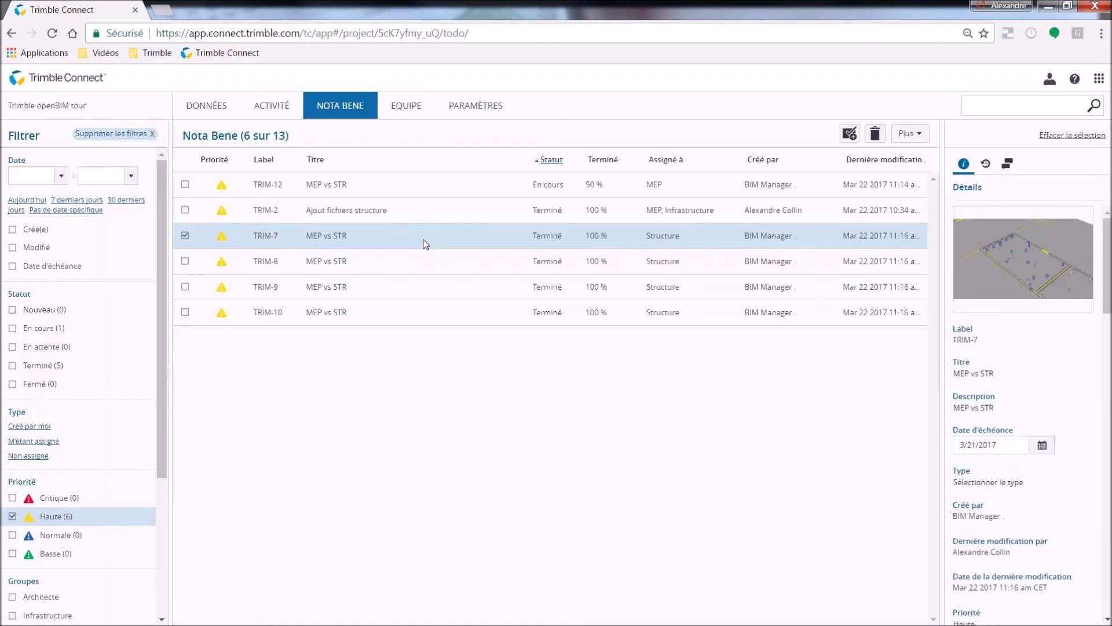
pyautogui.click(420, 265)
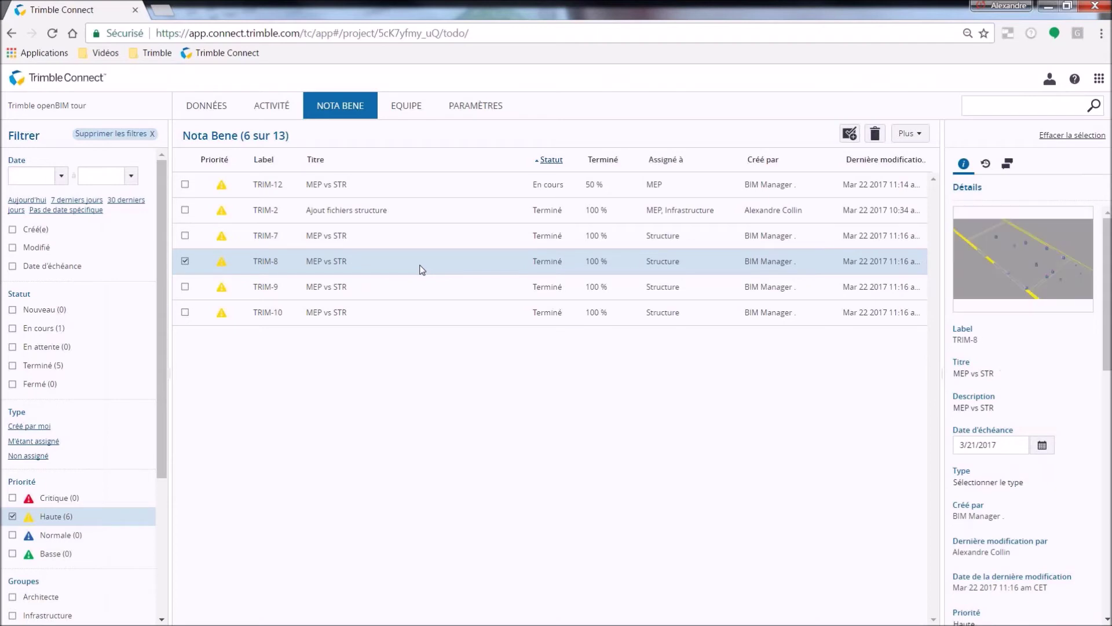
pyautogui.click(423, 290)
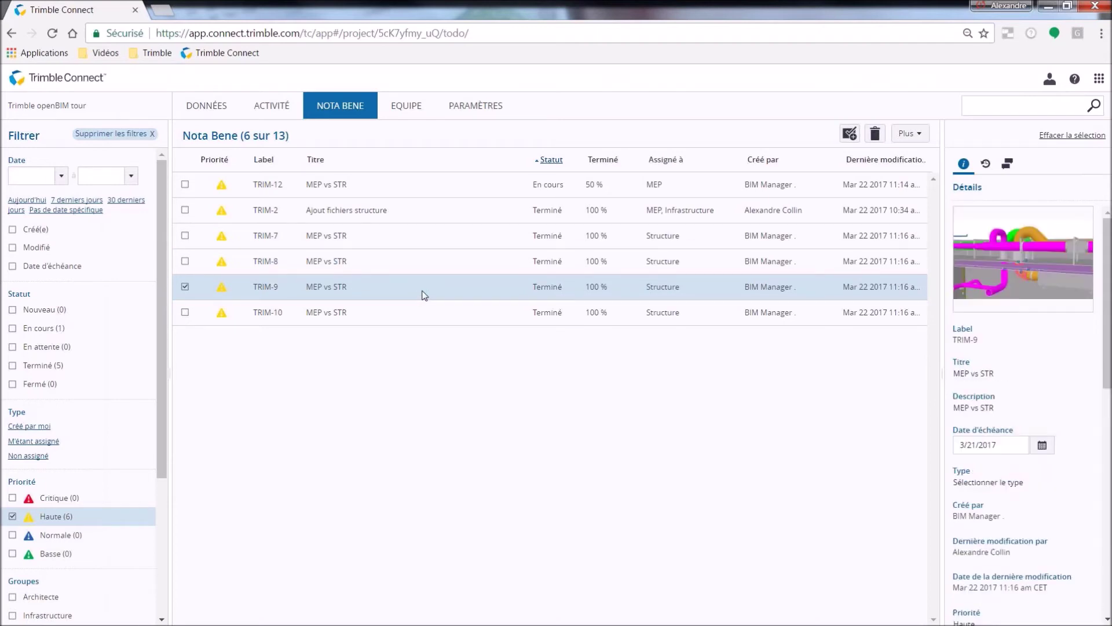
pyautogui.click(980, 280)
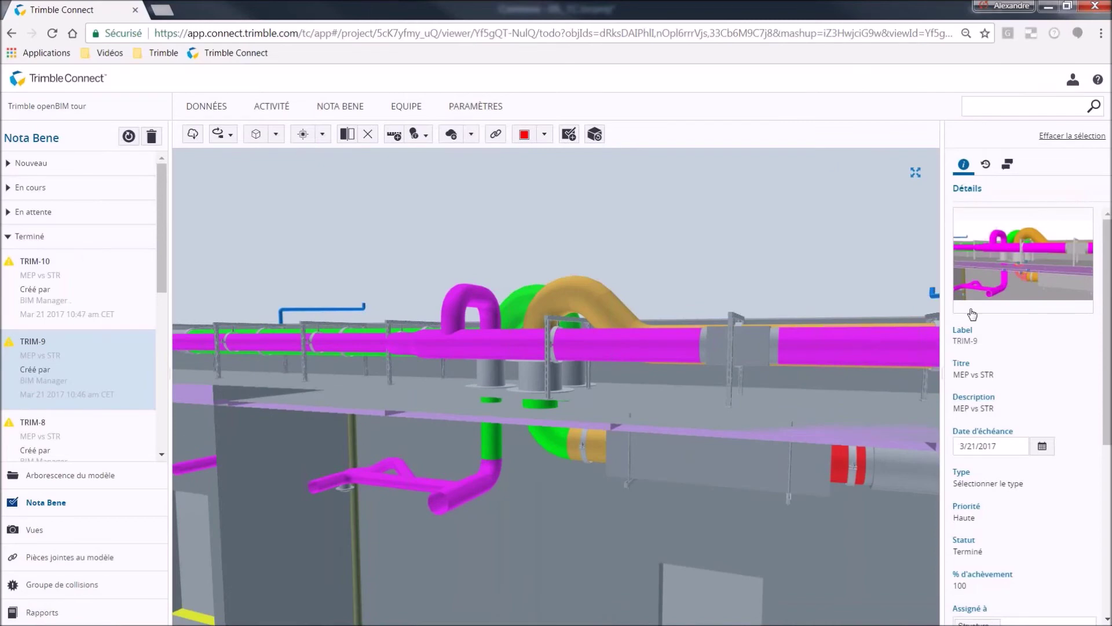
# Return to the Nota Bene list and view TRIM-9's details, activity history and comments.
pyautogui.click(977, 289)
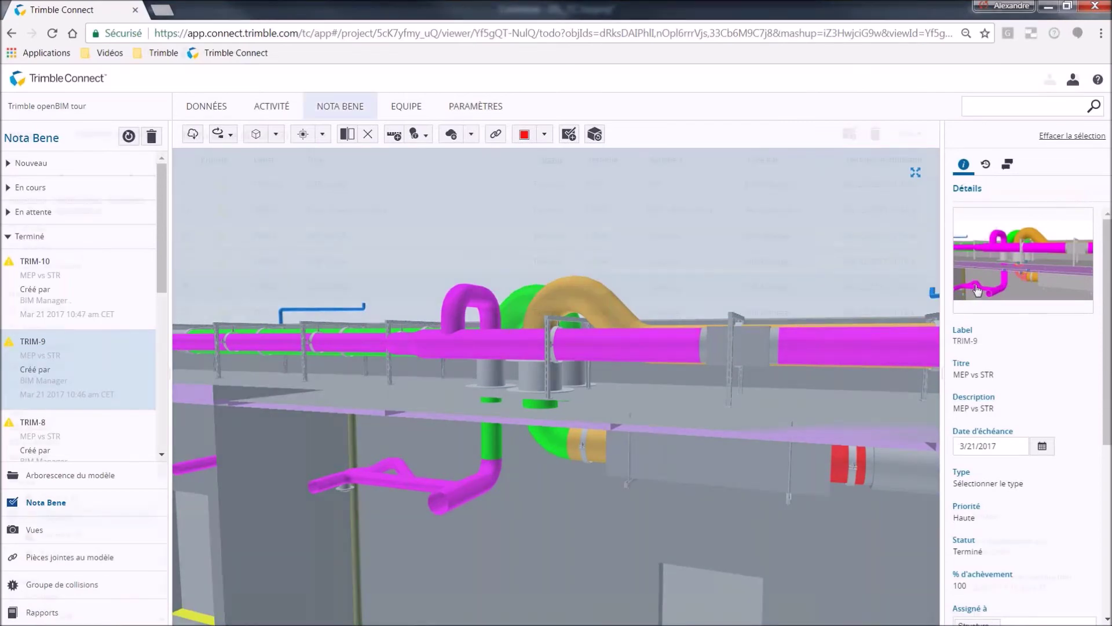
pyautogui.scroll(-3, 979, 281)
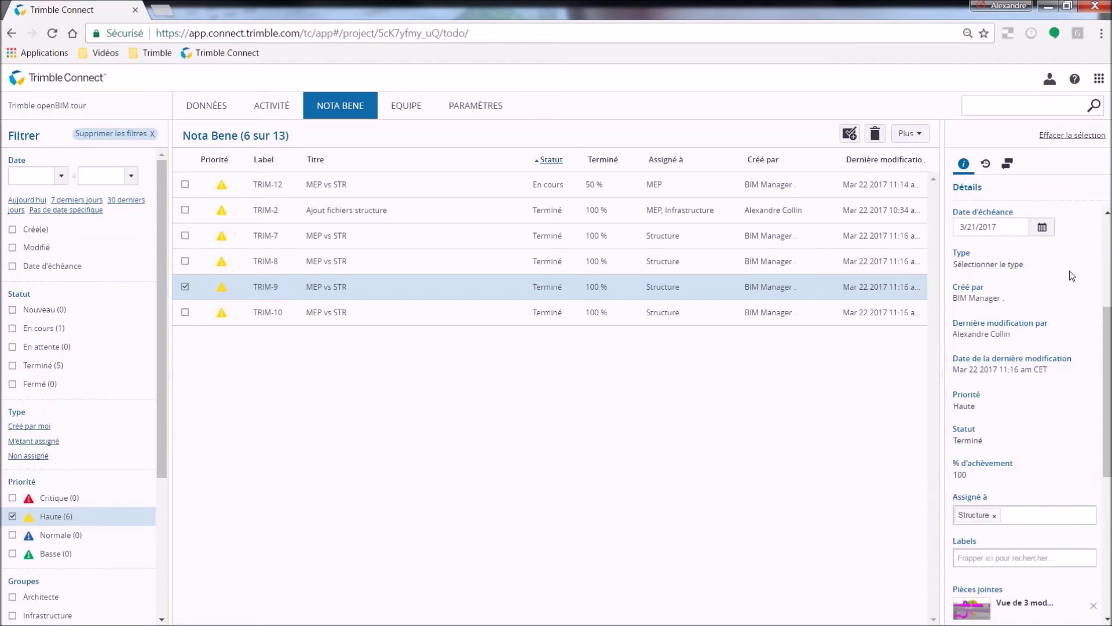
pyautogui.click(985, 164)
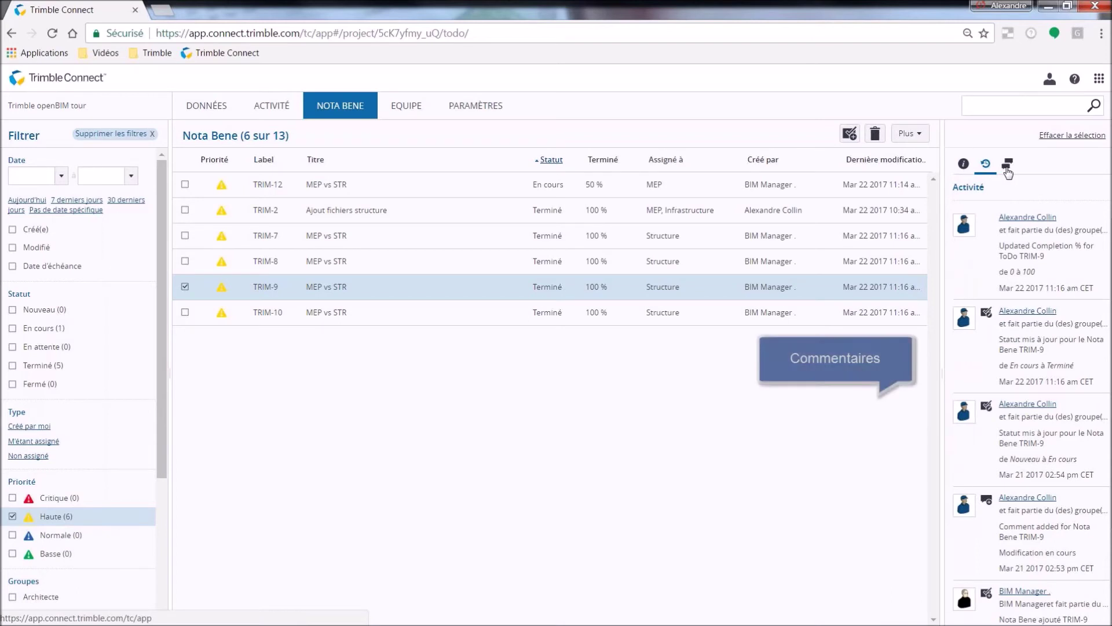
pyautogui.click(1007, 166)
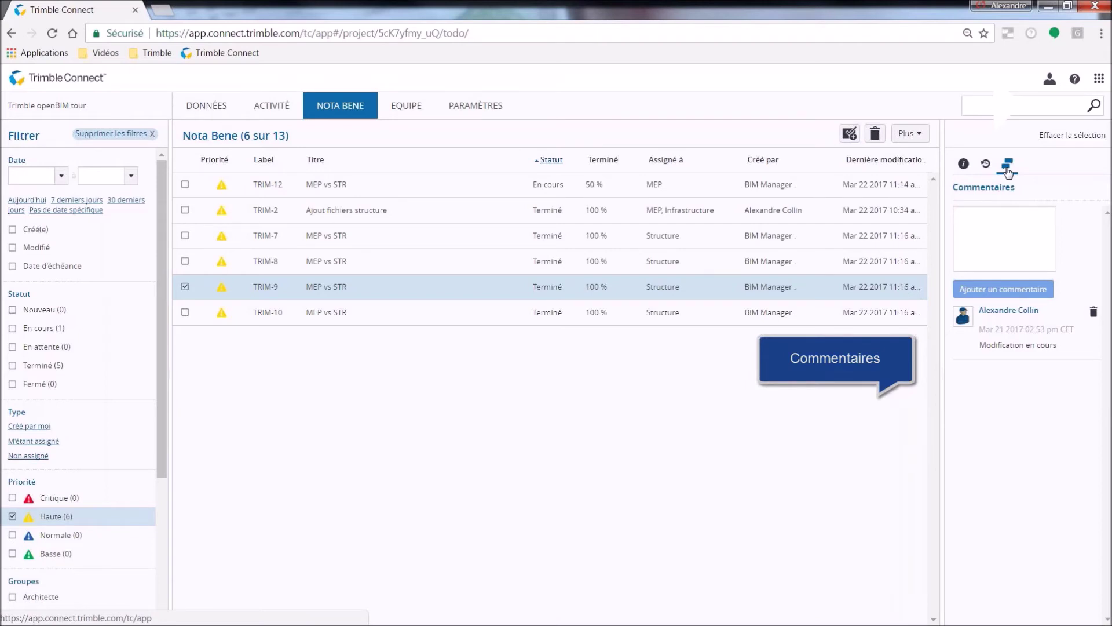
# Open the saved view Vue projet 5 from DONNÉES > Vues.
pyautogui.click(225, 118)
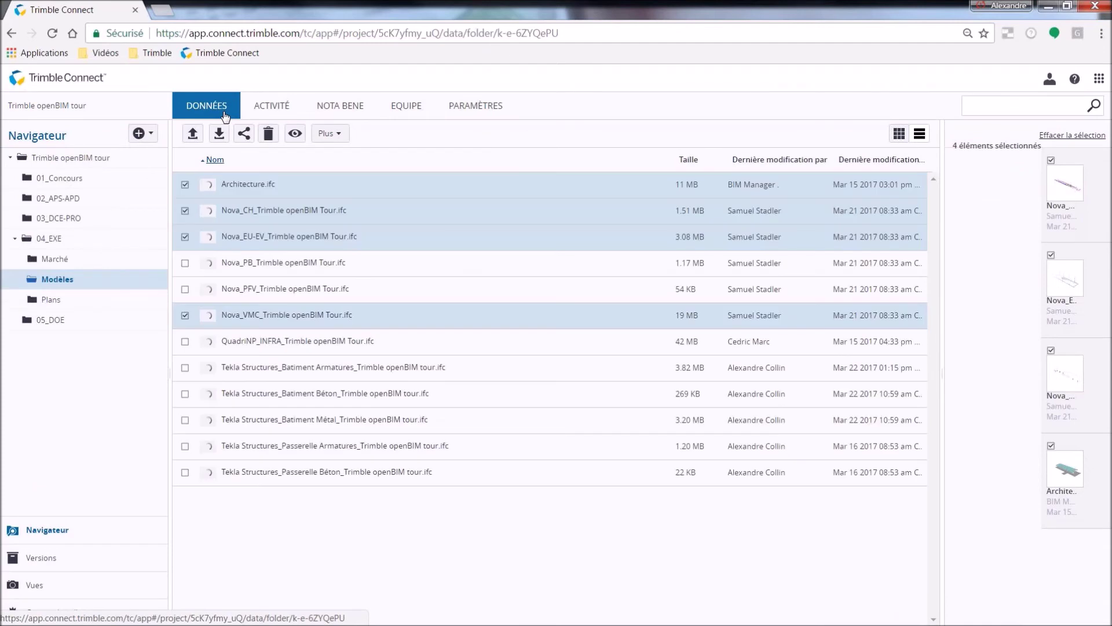
pyautogui.click(87, 588)
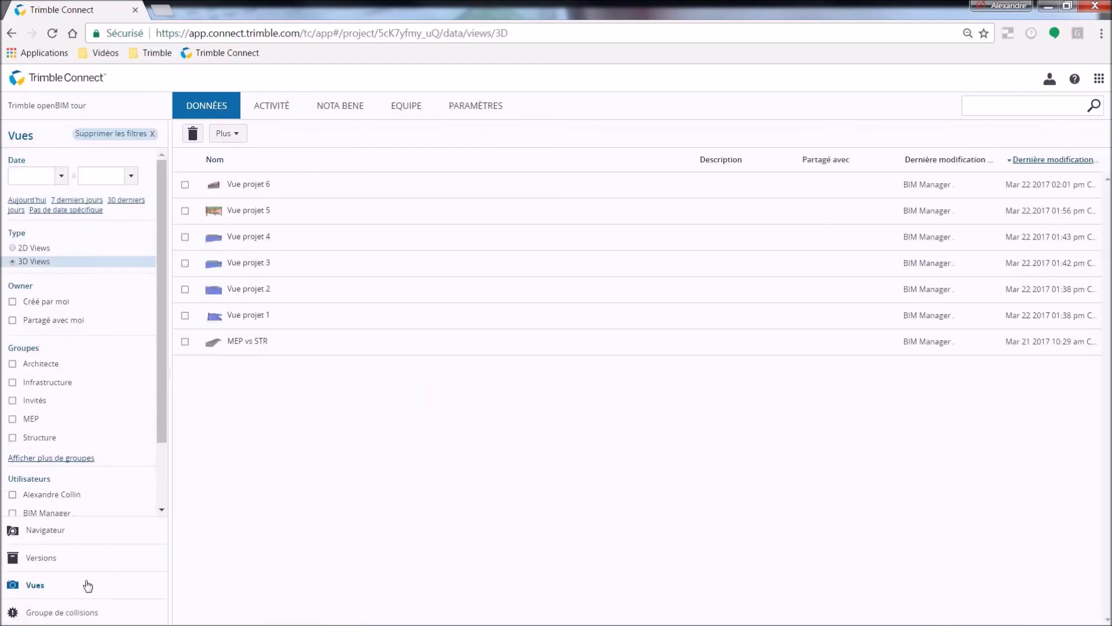
pyautogui.click(254, 216)
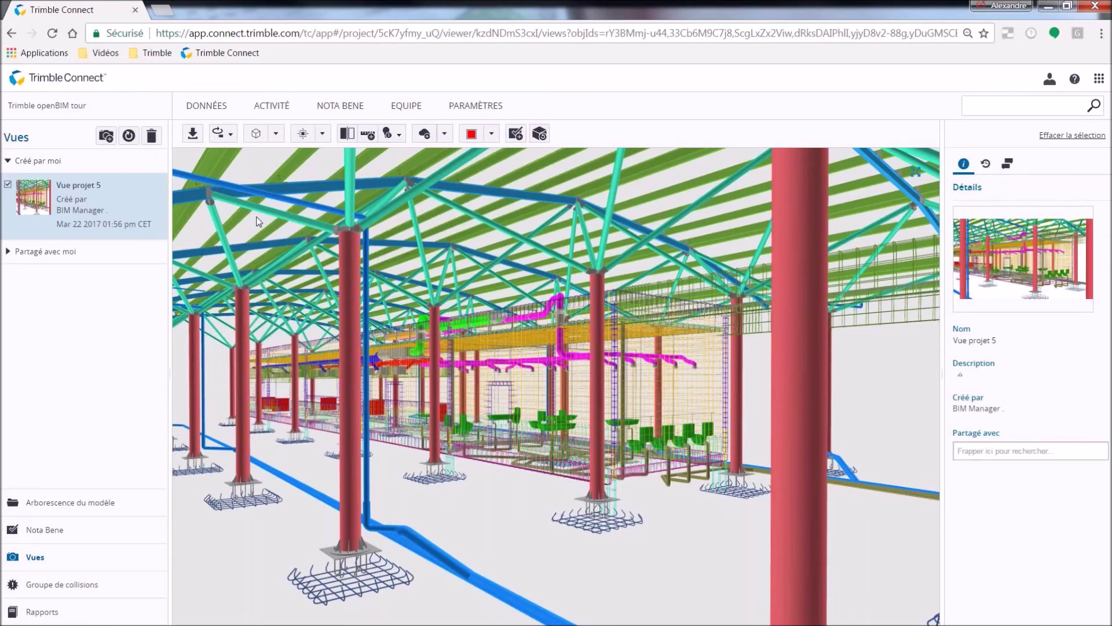
# Zoom in and orbit around the column, then go back to the saved views list.
pyautogui.scroll(2, 440, 460)
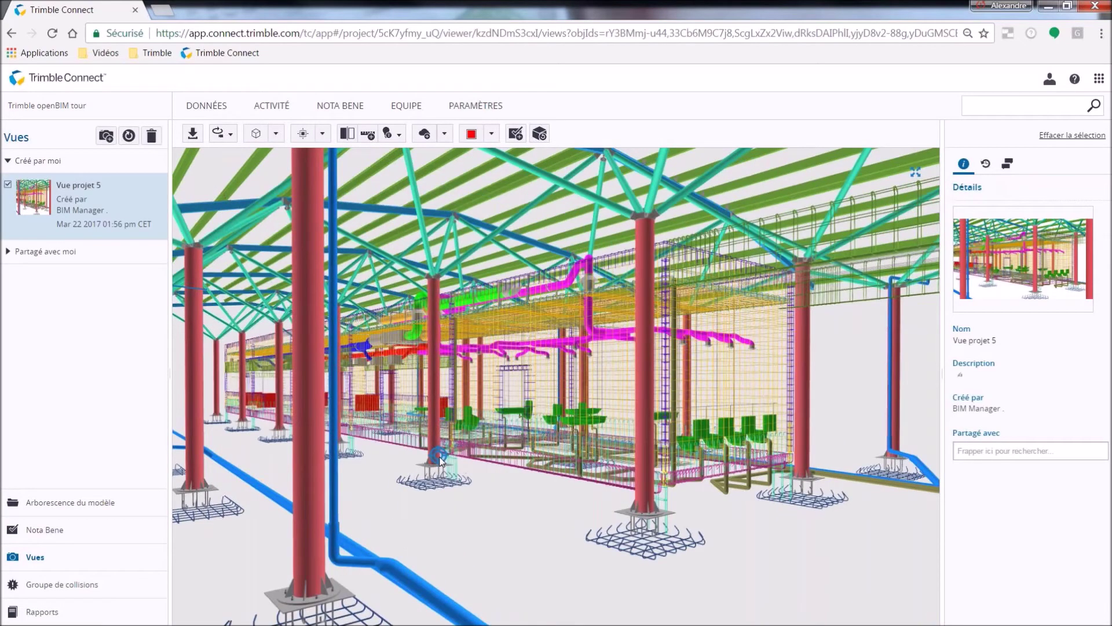
pyautogui.scroll(3, 440, 461)
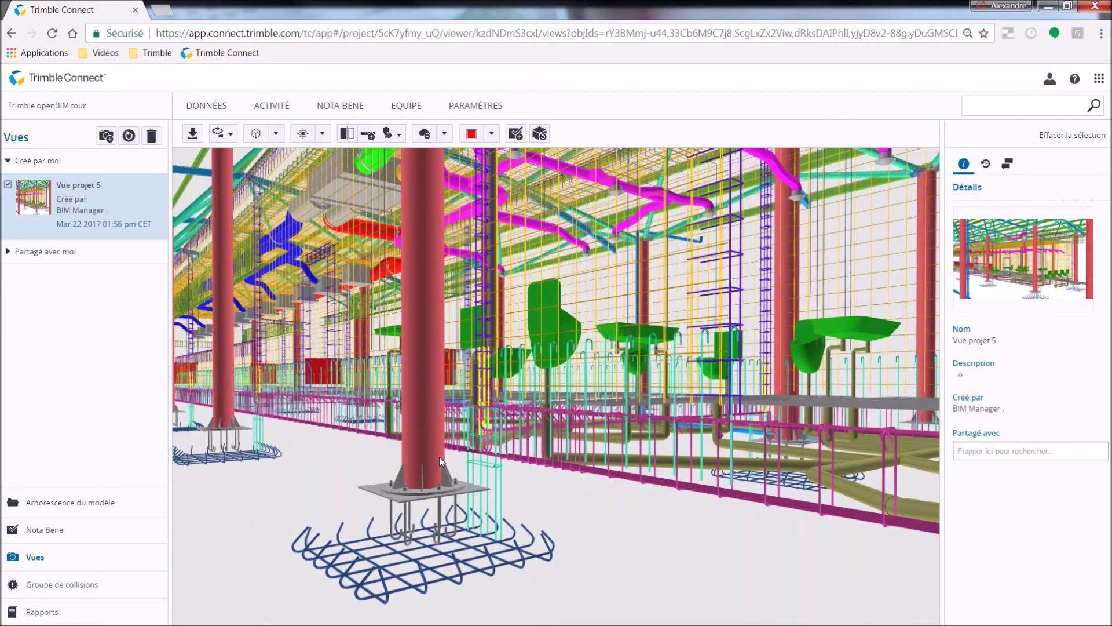
pyautogui.scroll(1, 440, 461)
pyautogui.moveTo(438, 460); pyautogui.dragTo(623, 472)
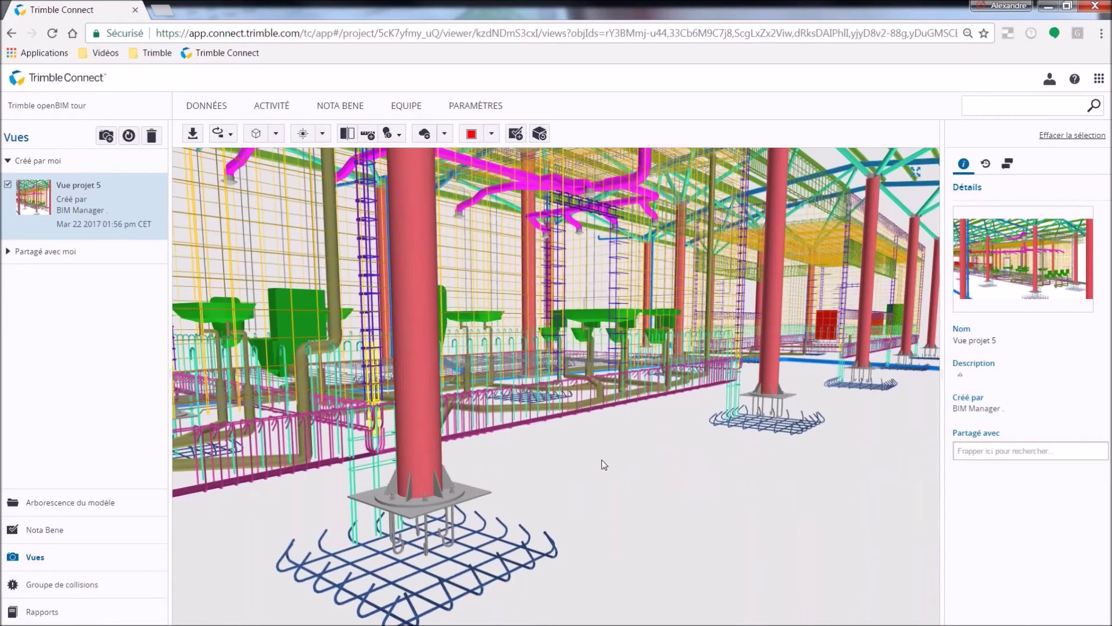
pyautogui.click(200, 109)
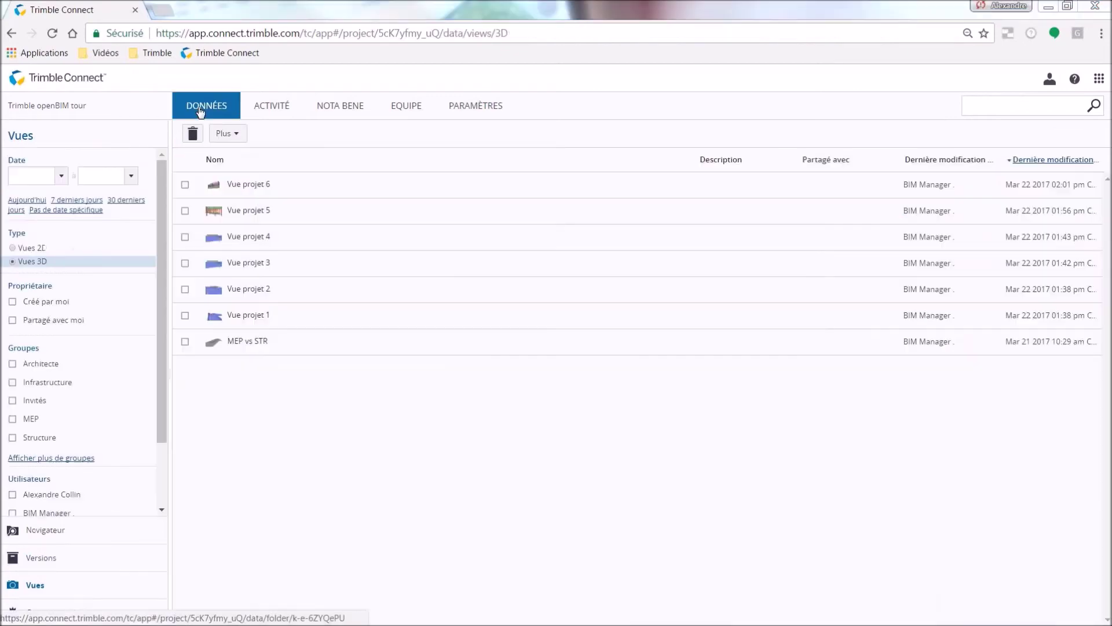
# Open Vue projet 1 in 3D and orbit past the footbridge to look along the tracks.
pyautogui.click(185, 315)
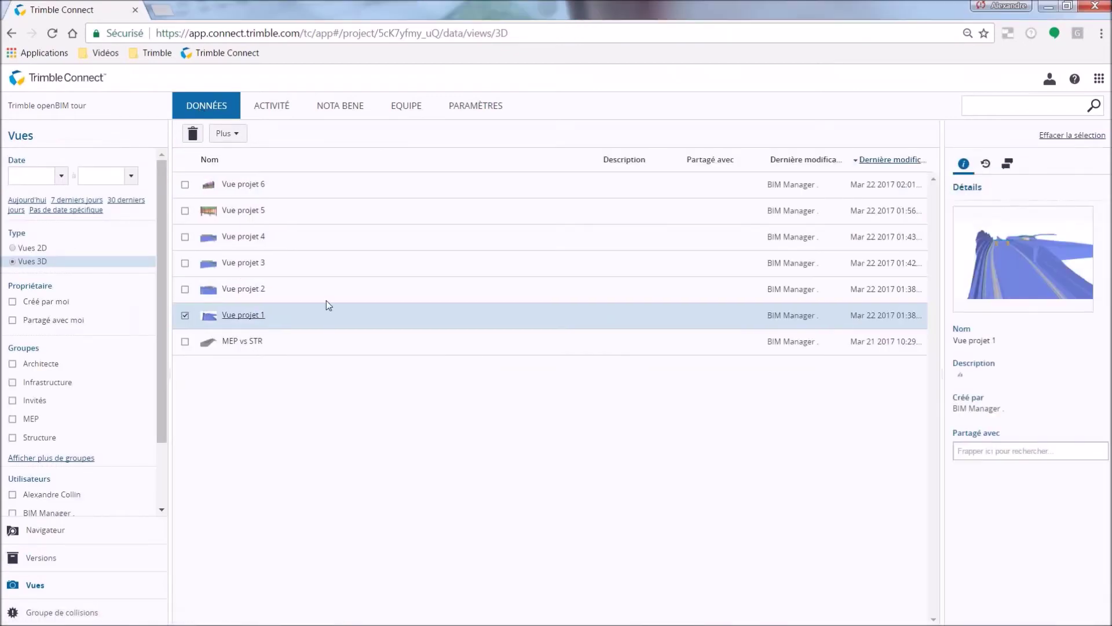
pyautogui.click(1024, 266)
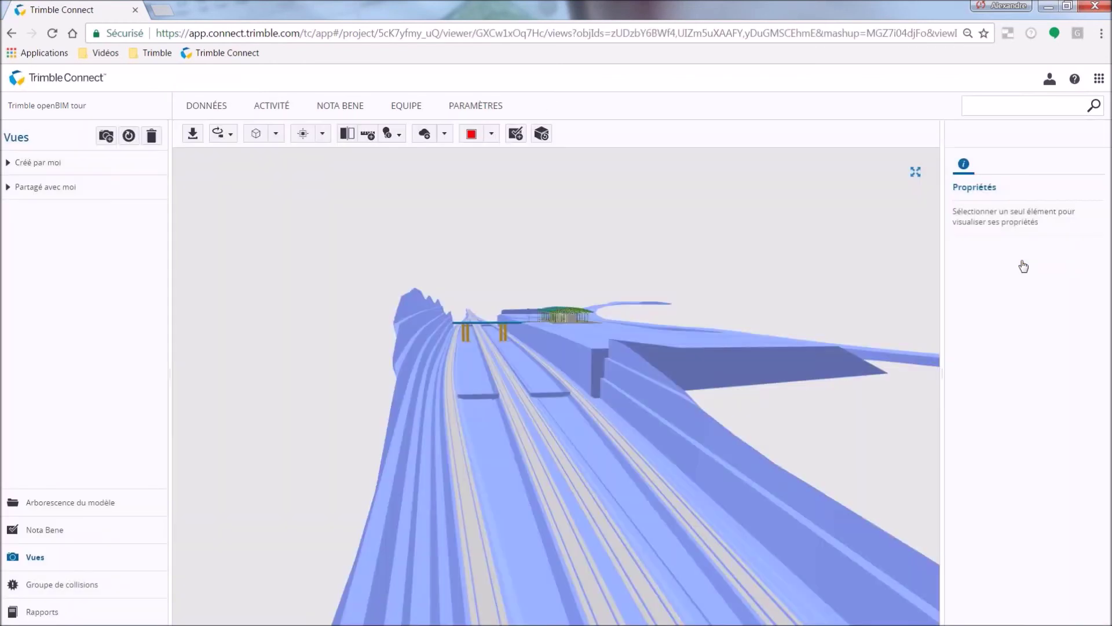
pyautogui.moveTo(553, 322); pyautogui.dragTo(505, 346)
pyautogui.scroll(5, 509, 322)
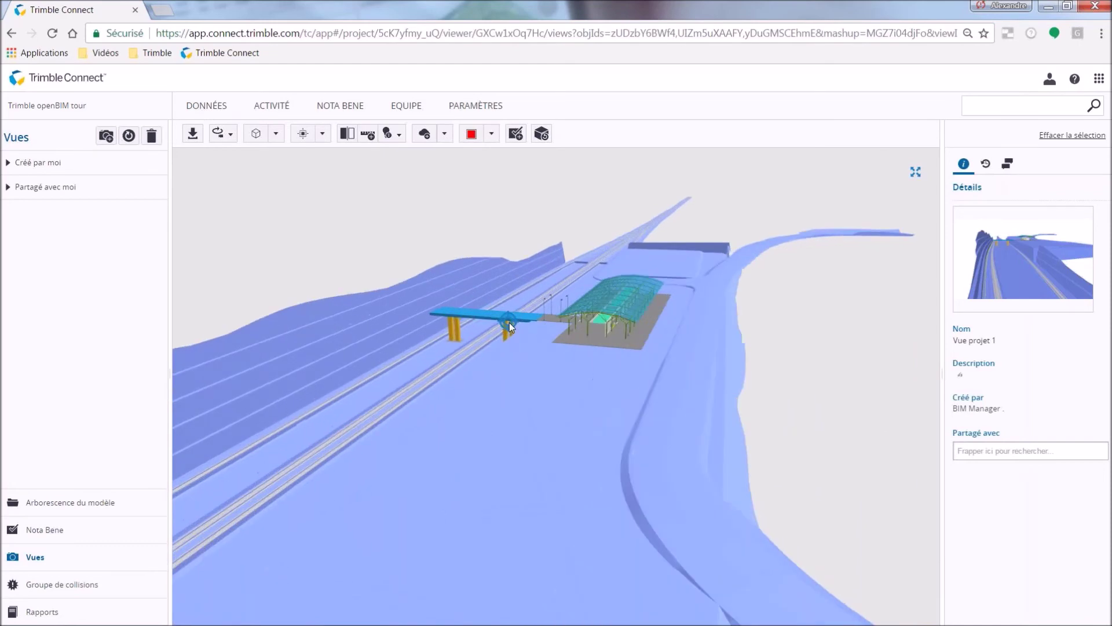
pyautogui.scroll(4, 527, 322)
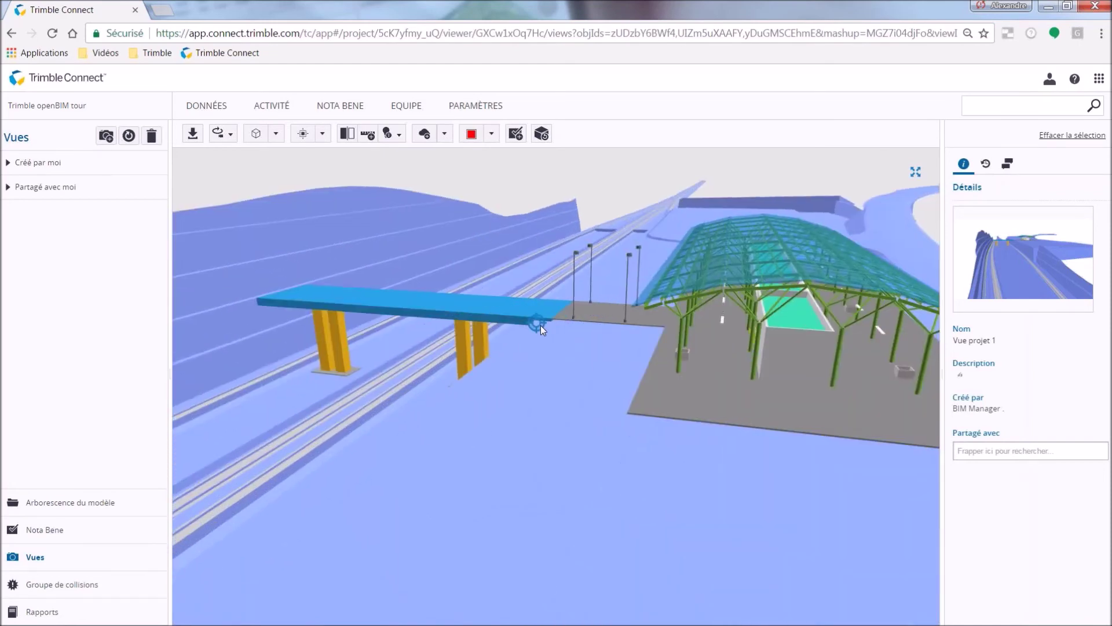
pyautogui.moveTo(540, 325); pyautogui.dragTo(627, 319)
pyautogui.moveTo(528, 314)
pyautogui.mouseDown()
pyautogui.moveTo(714, 318)
pyautogui.moveTo(770, 301)
pyautogui.mouseUp()
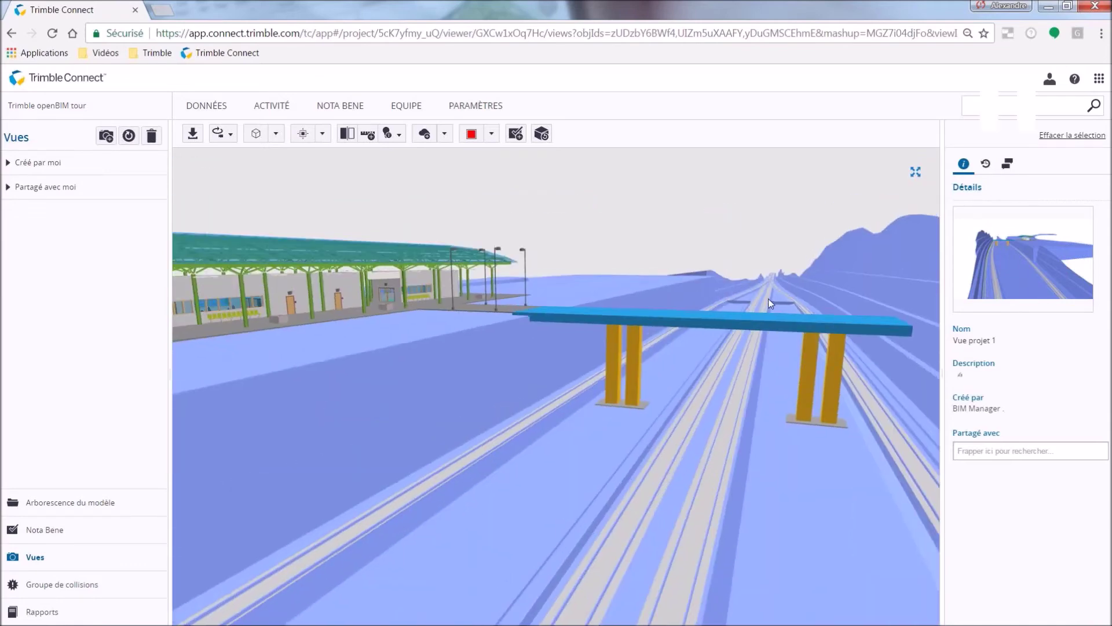